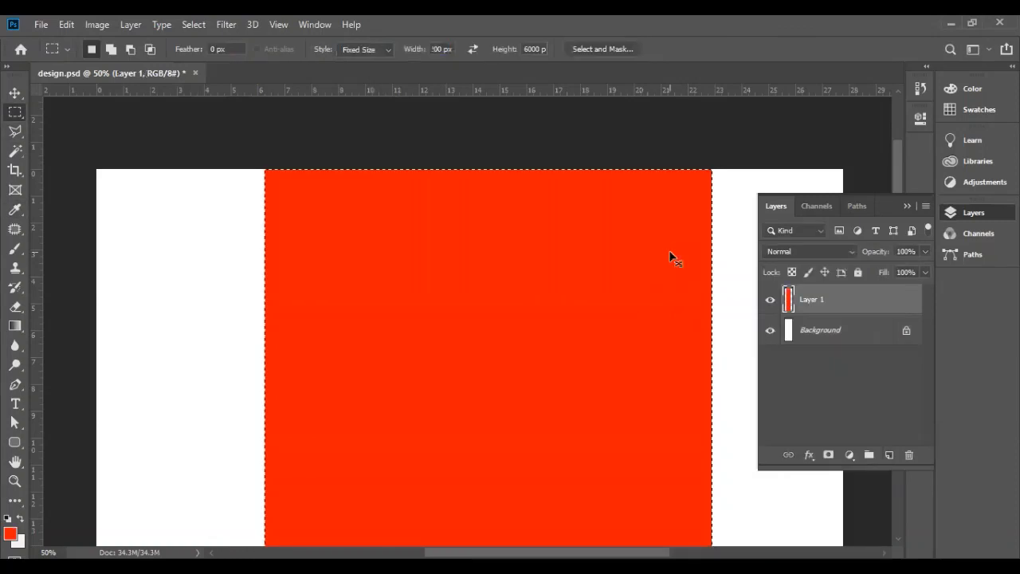
Align the red rectangle to the whole canvas by horizontal centres.
key("v")
left_click(341, 49)
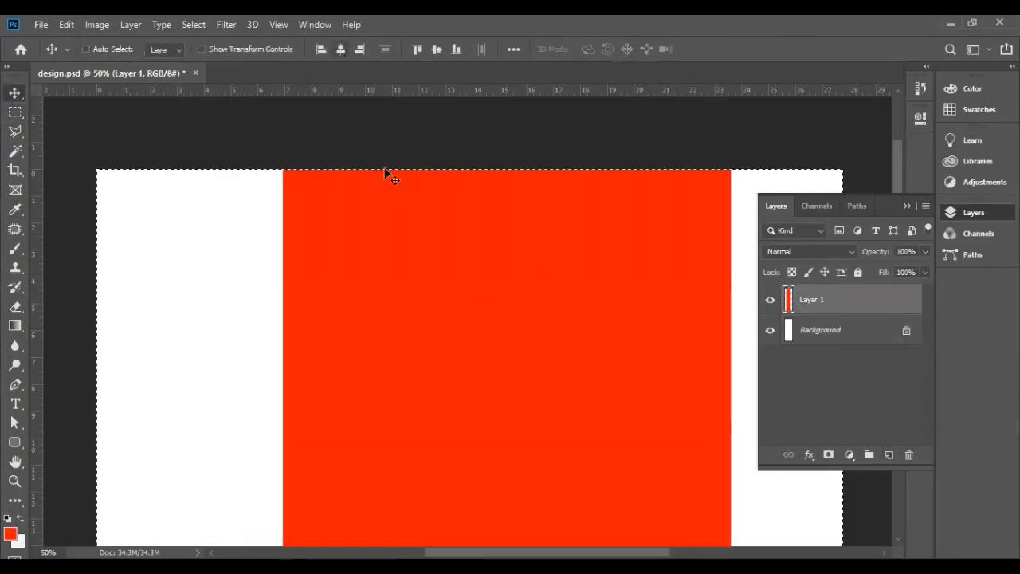
left_click(338, 49)
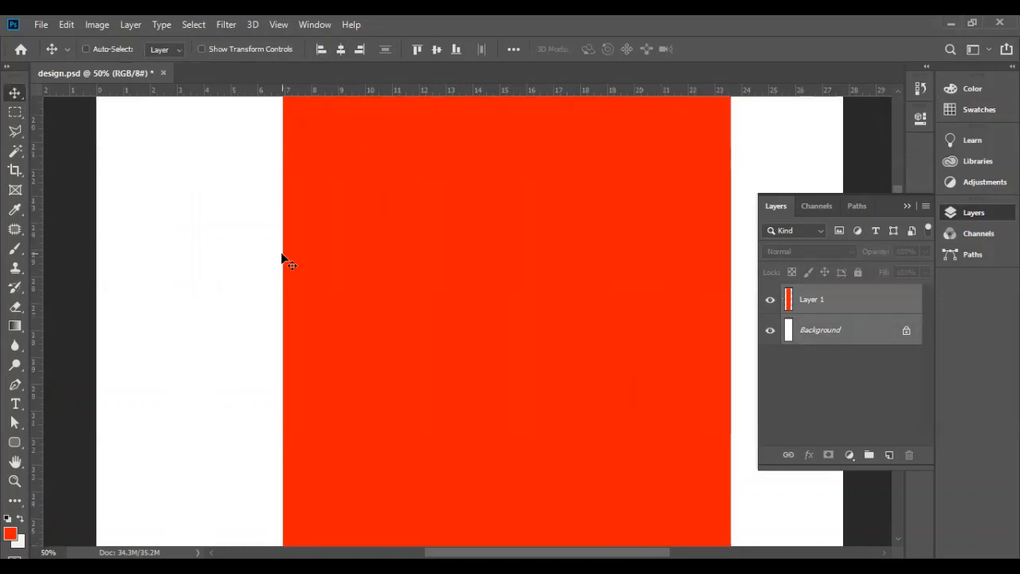
Widen the red block to the left with the same red fill so its white margins match, and show the vertical guides along its edges.
scroll(302, 253, "up", 3)
left_click(789, 299)
left_click(789, 303, "ctrl")
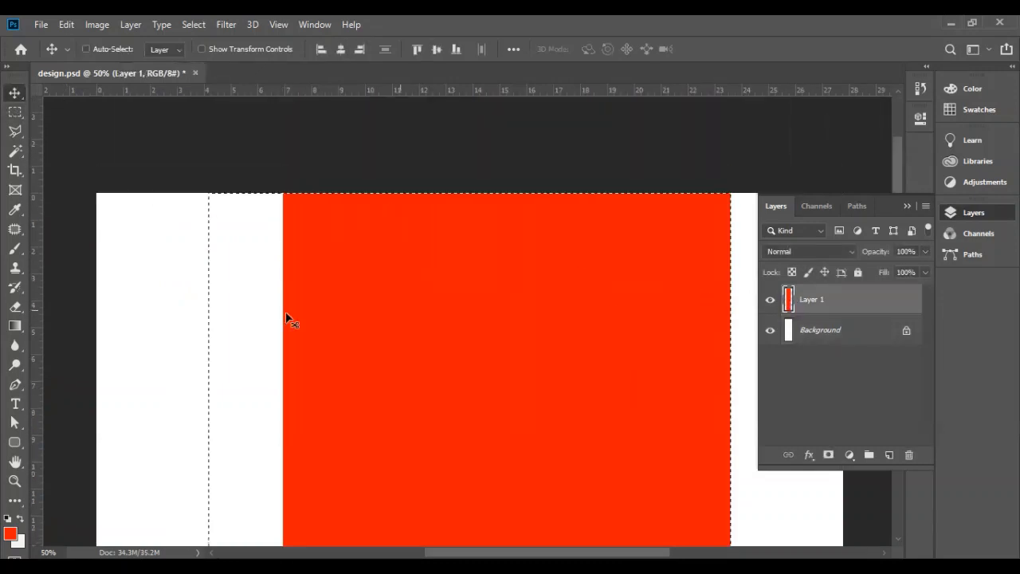
key("alt+BackSpace")
key("ctrl+d")
scroll(563, 320, "down", 2)
scroll(563, 320, "up", 2)
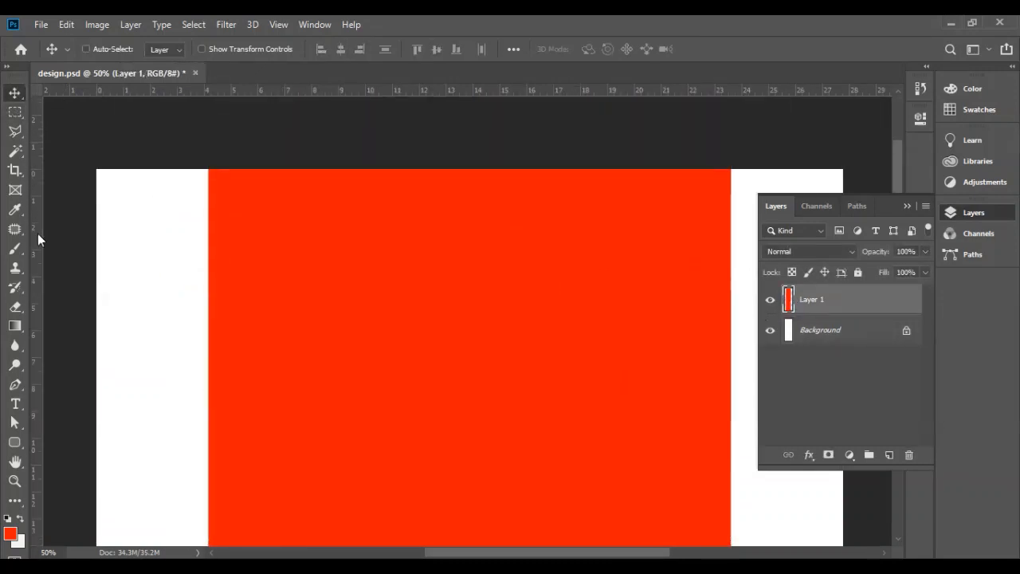
key("ctrl+semicolon")
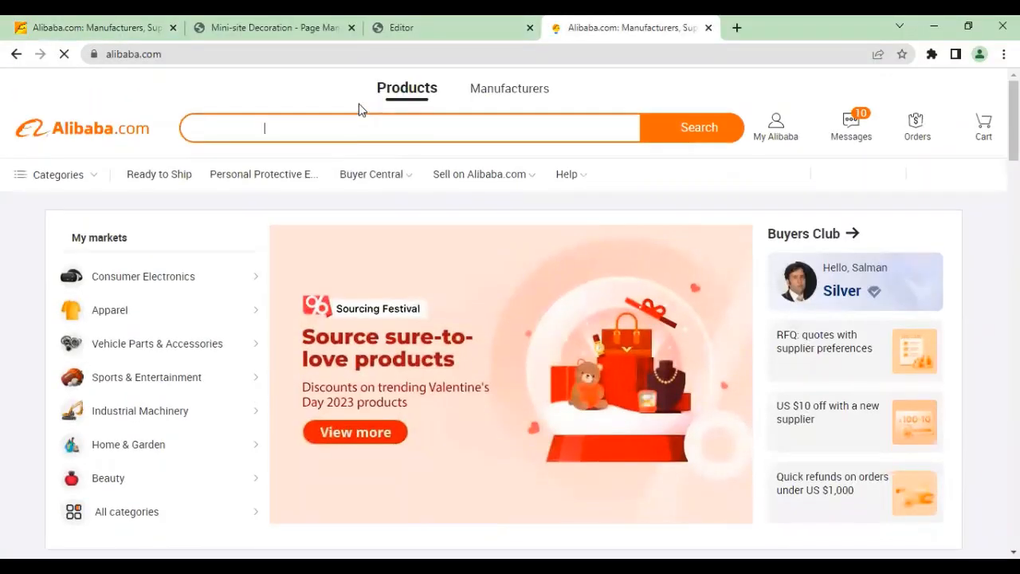
Switch to Alibaba.com in the browser and search for "boxing gloves".
type("boxing gloves")
key("Return")
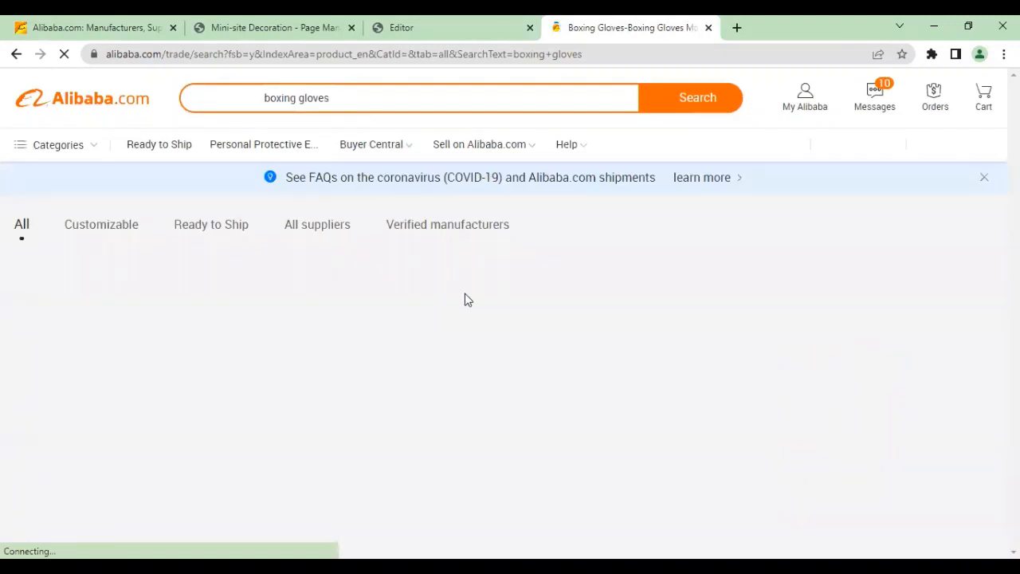
scroll(518, 359, "down", 5)
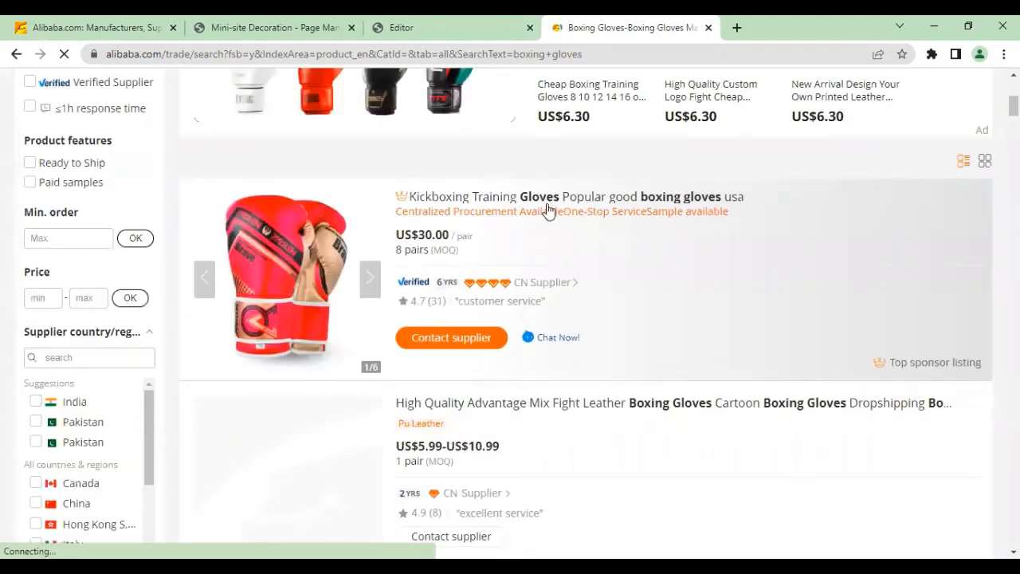
Open three boxing glove listings in new tabs and capture the header area of the Shijiazhuang Wolon supplier's store.
left_click(547, 210)
scroll(526, 263, "down", 2)
left_click(533, 400, "ctrl")
left_click(494, 473, "ctrl")
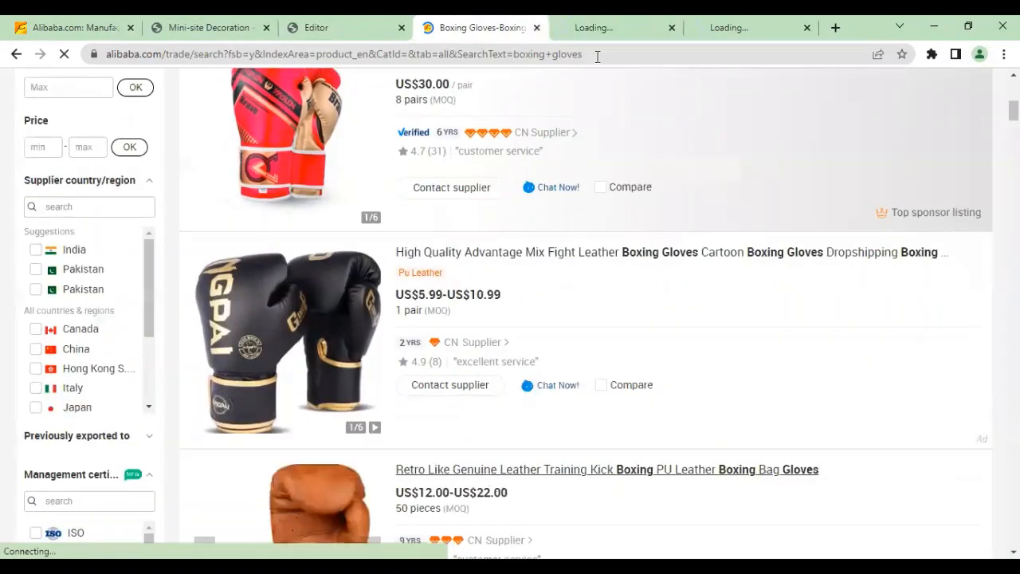
left_click(575, 29)
left_click_drag(864, 397, 867, 383)
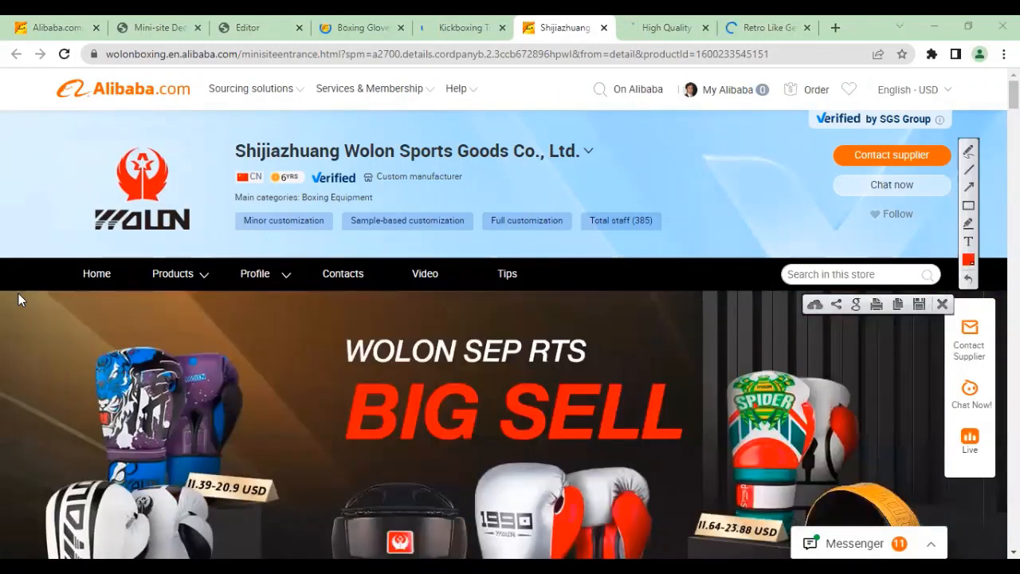
Examine the shop sign and navigation area of the store's home page in the Store Builder editor with a screen capture selection.
left_click(160, 28)
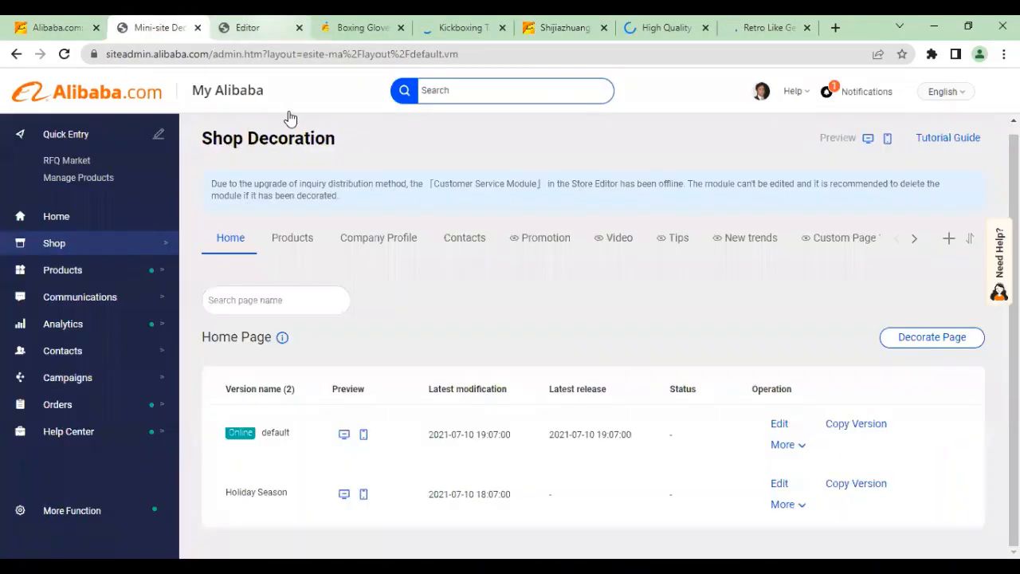
key("ctrl+Tab")
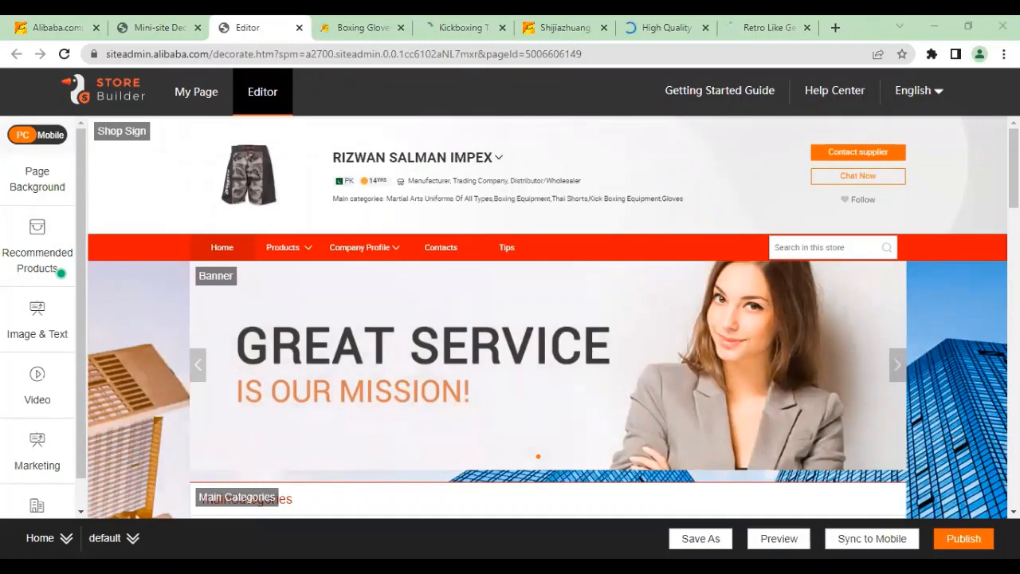
left_click_drag(191, 120, 909, 262)
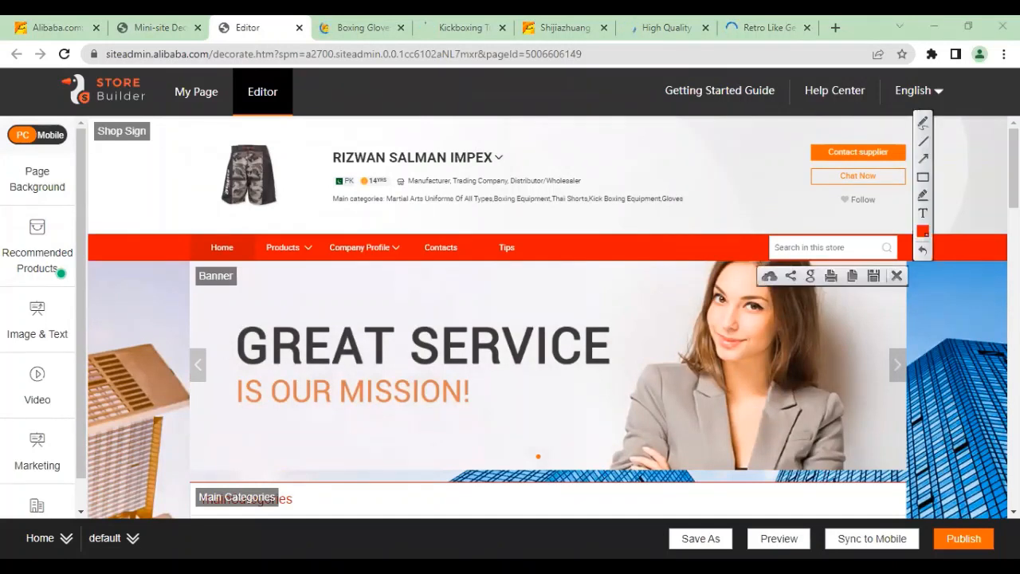
key("Escape")
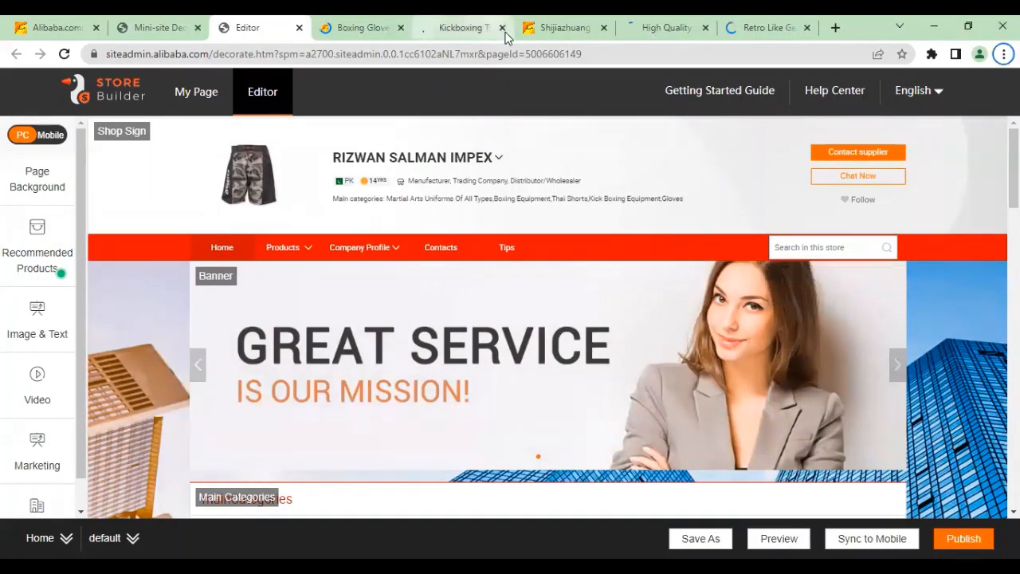
Return to the Shijiazhuang Wolon store page and mark out its logo and company name area for reference.
left_click(736, 22)
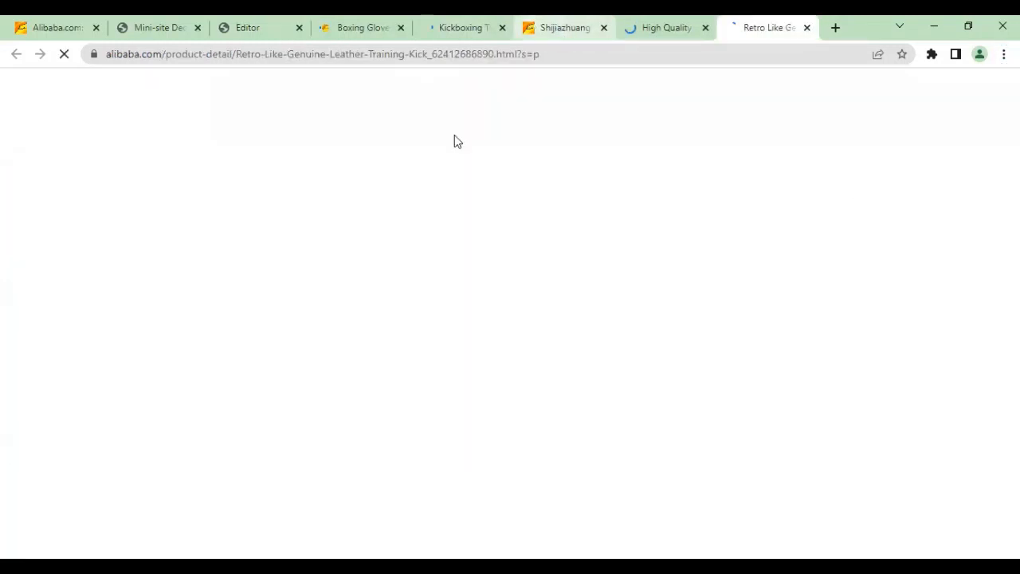
left_click(565, 28)
left_click_drag(80, 120, 464, 258)
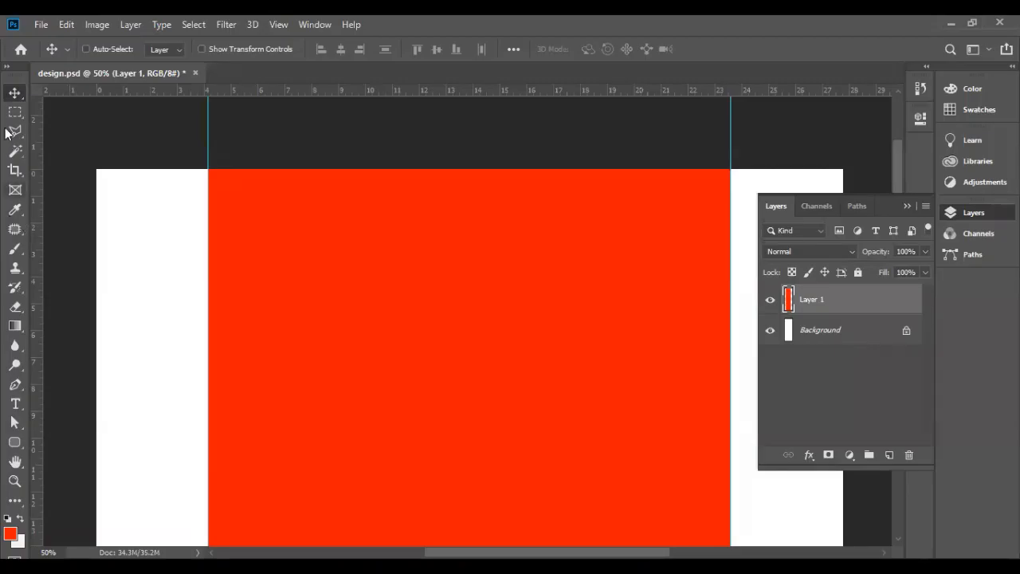
In Photoshop, place a fixed-size rectangular selection of 1200 by 200 px against the canvas's upper edge.
key("m")
type("200")
key("Return")
left_click_drag(534, 46, 432, 45)
type("1400")
key("Return")
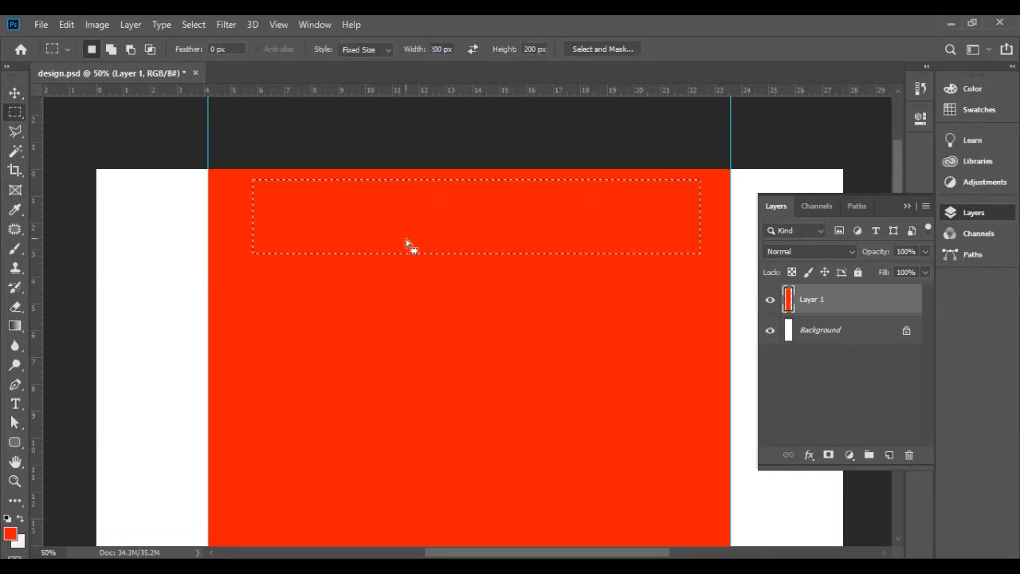
key("ctrl+d")
left_click(248, 167)
Fill the selection with blue #013ead on a new layer and deselect it.
left_click(890, 454)
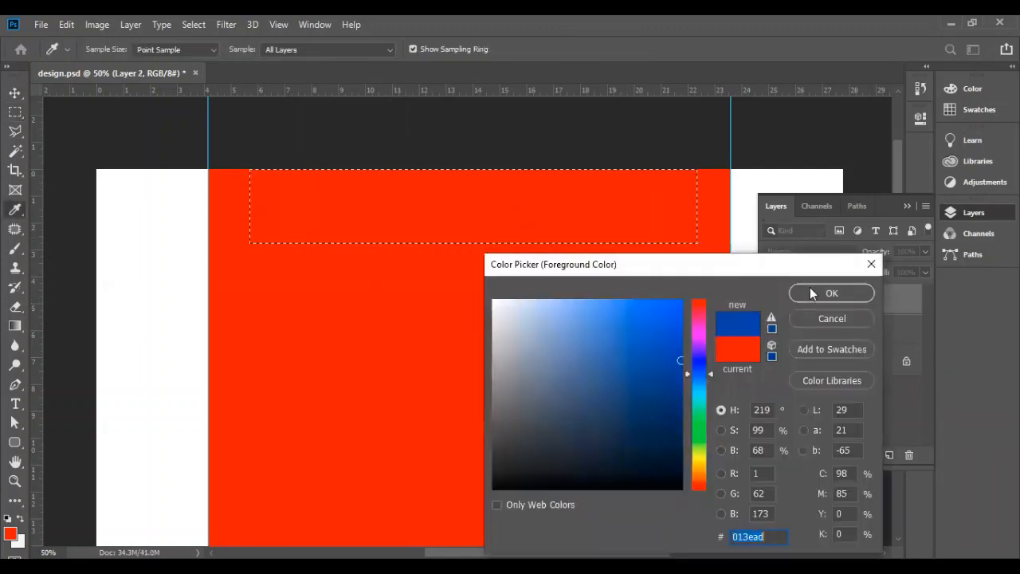
key("Return")
key("alt+BackSpace")
key("ctrl+d")
Centre the blue rectangle horizontally on the Background layer.
key("v")
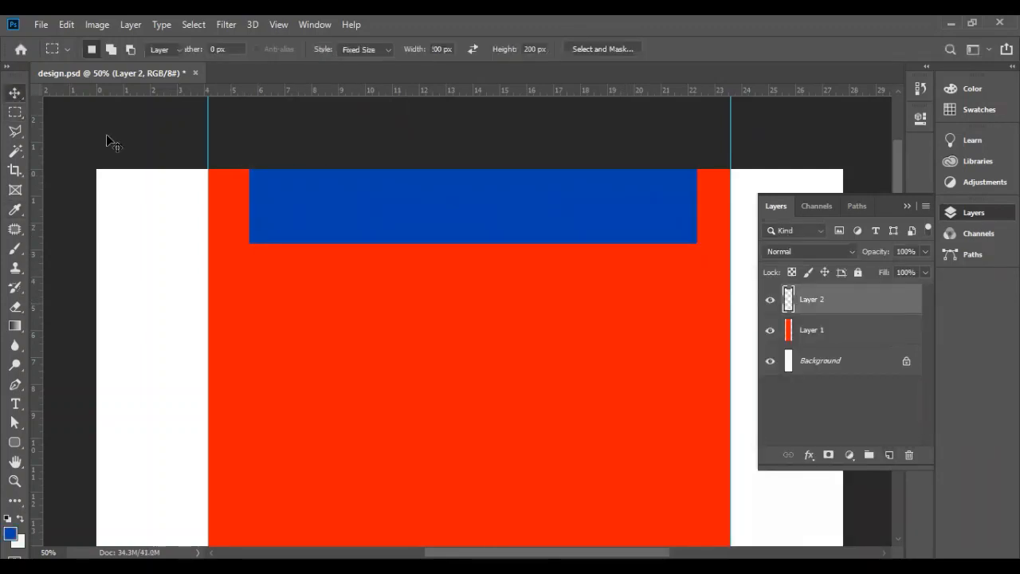
left_click(833, 365, "ctrl")
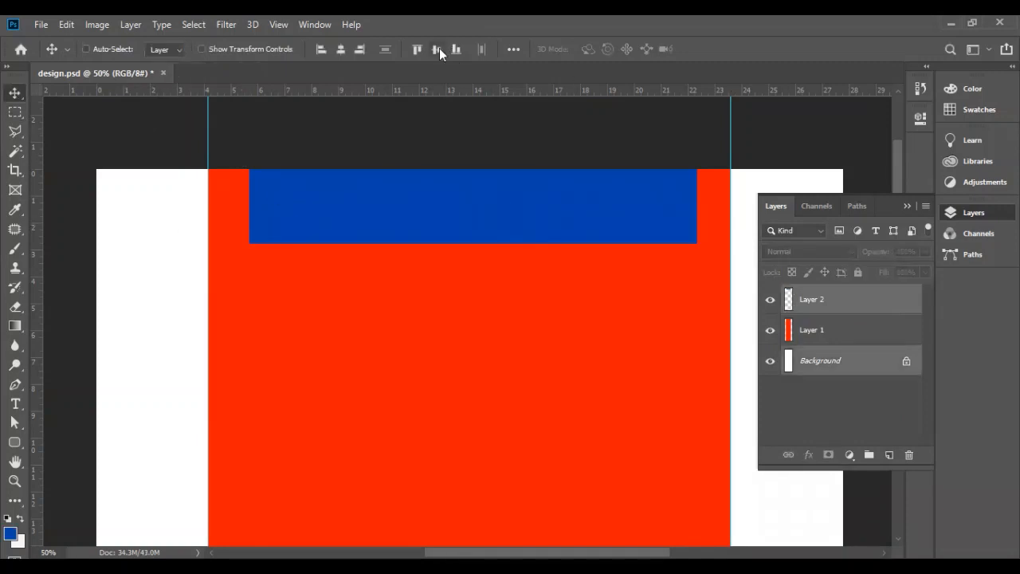
left_click(340, 50)
Move both vertical guides to the blue rectangle's side edges and delete the red layer.
left_click(669, 349, "ctrl")
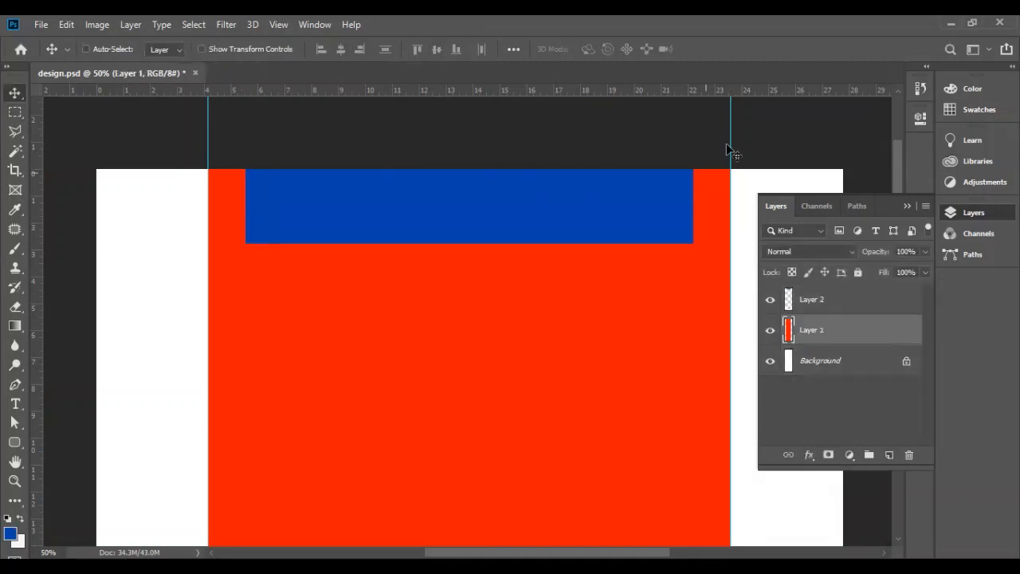
left_click_drag(731, 143, 692, 153)
left_click_drag(209, 151, 244, 154)
right_click(839, 338)
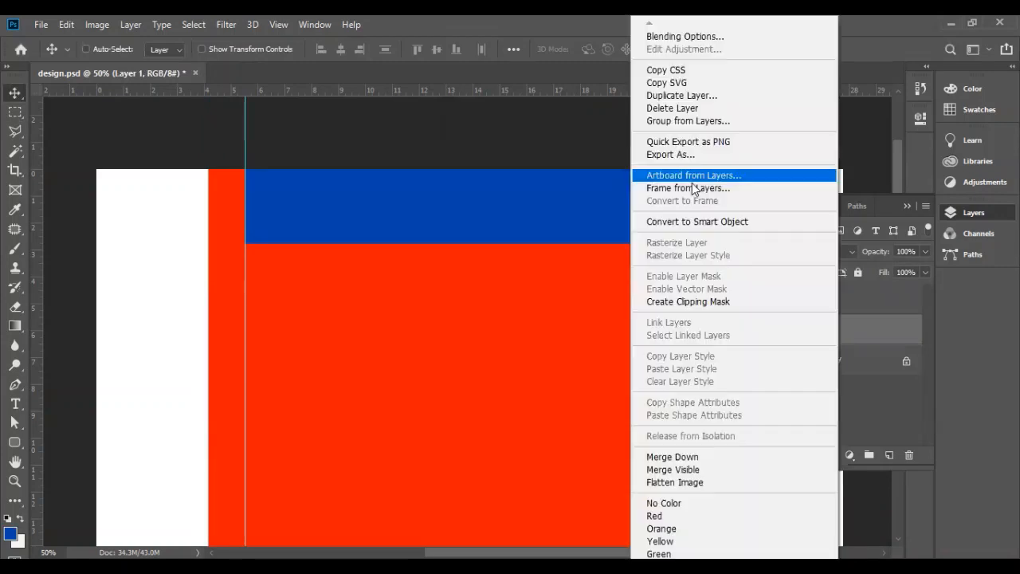
left_click(459, 233)
left_click_drag(691, 140, 694, 144)
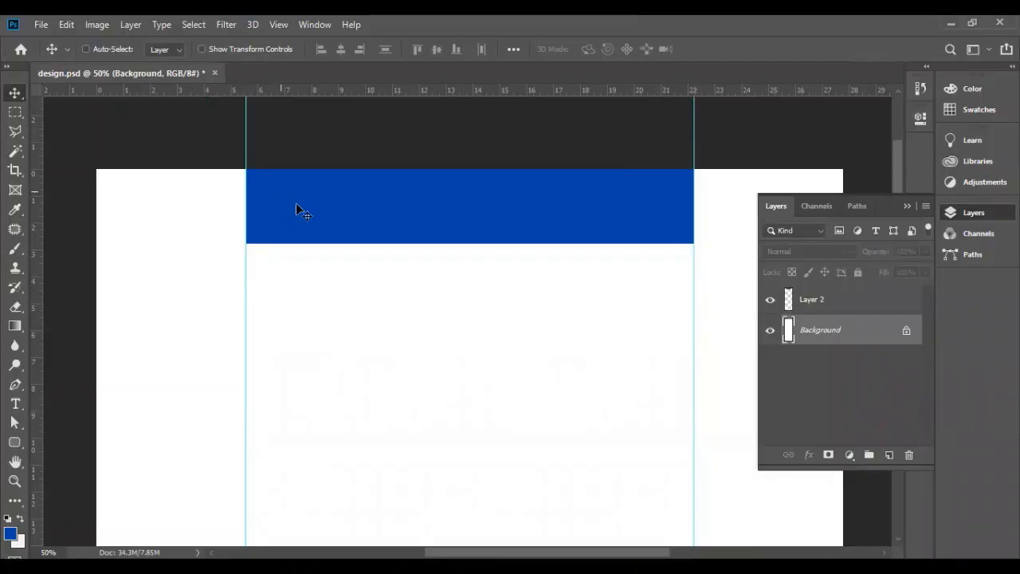
Duplicate the blue rectangle and move the copy below the original, leaving a small gap between them.
key("ctrl+j")
left_click_drag(442, 308, 464, 307)
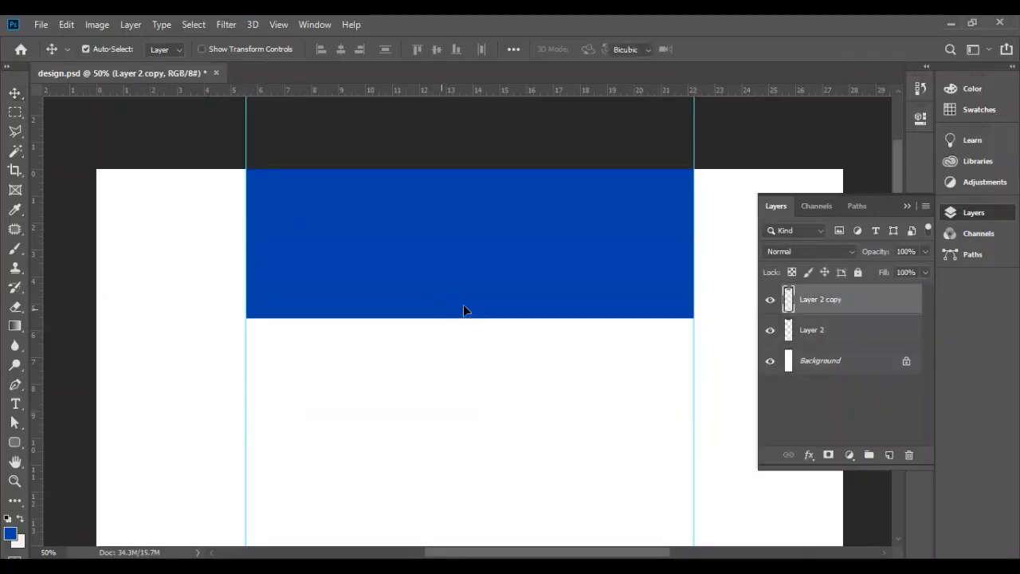
key("ctrl+t")
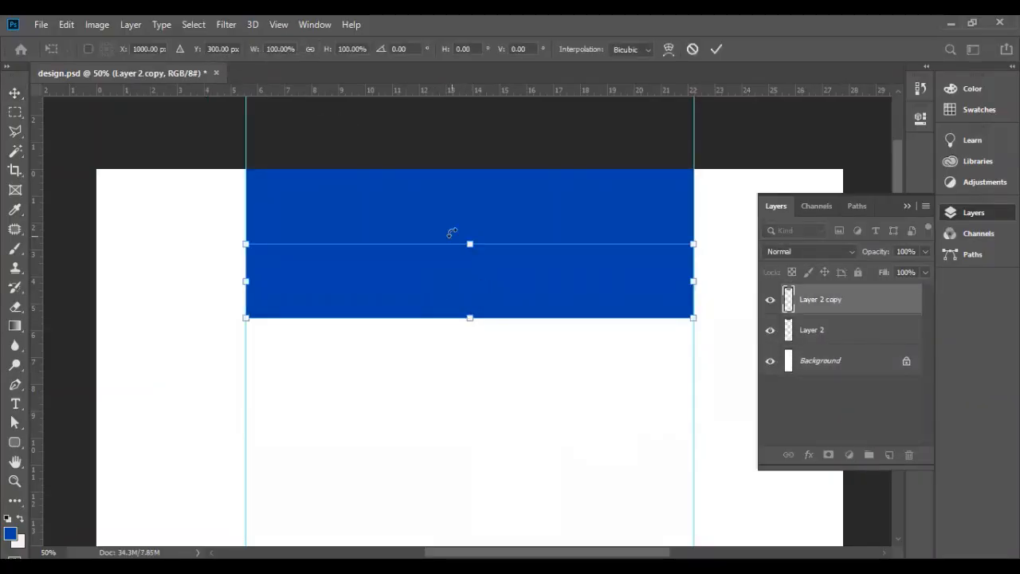
key("Return")
key("m")
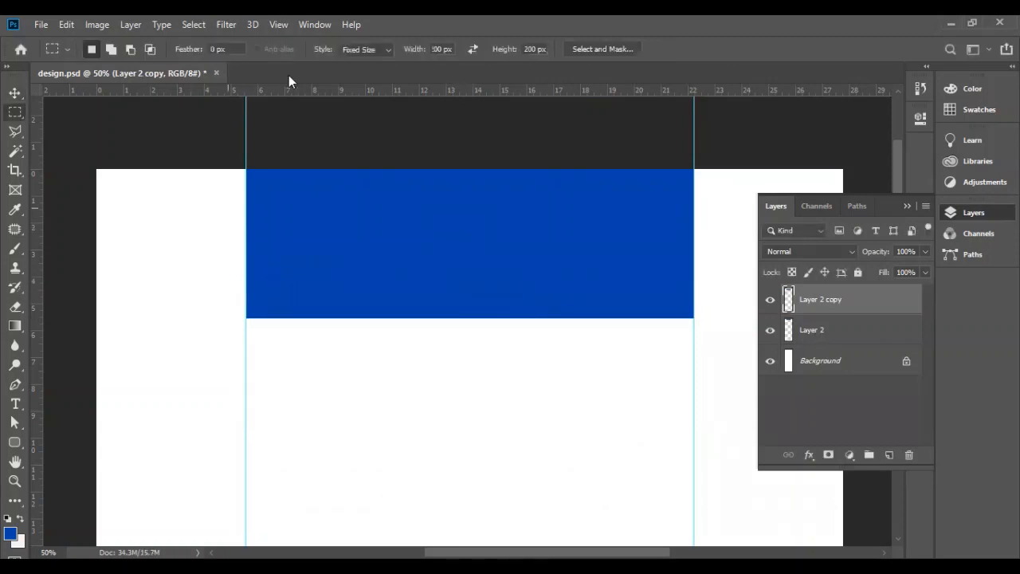
key("v")
left_click_drag(472, 296, 472, 309)
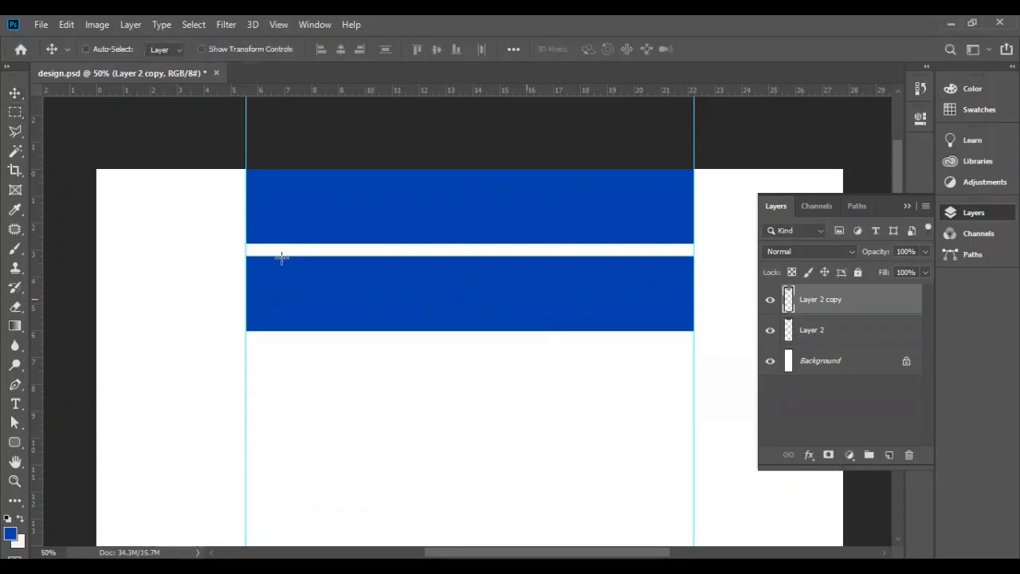
Copy a thin full-width strip from the duplicate's upper edge to a new layer and delete the duplicate layer.
key("m")
left_click_drag(247, 256, 693, 278)
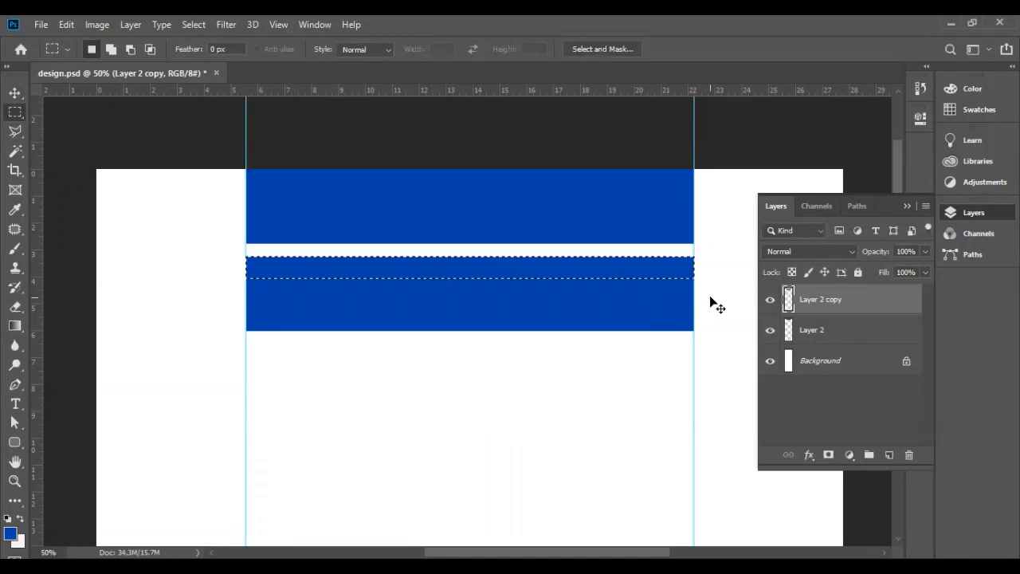
key("ctrl+j")
right_click(833, 339)
left_click(664, 108)
key("v")
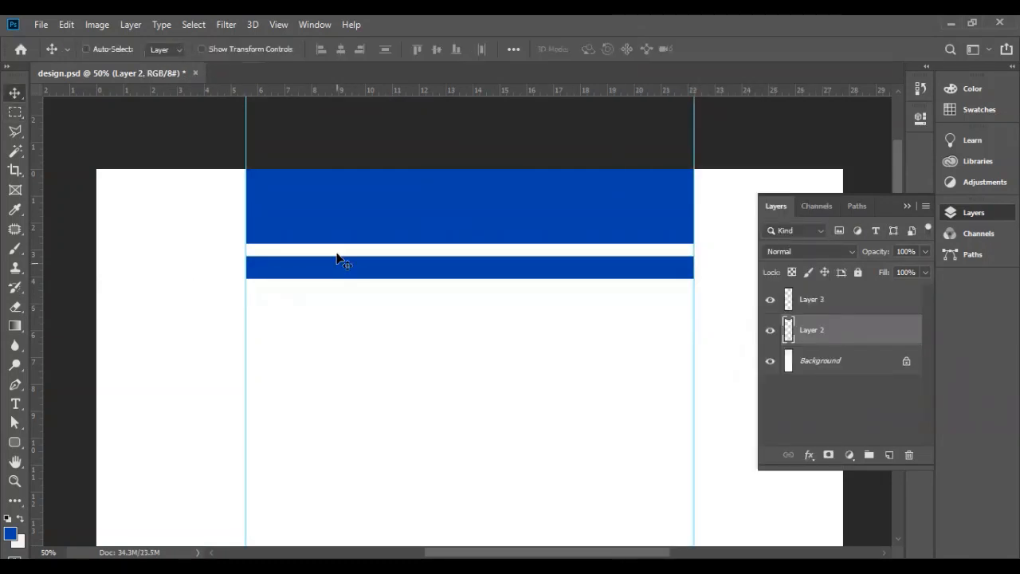
Place the thin strip flush below the blue rectangle and recolour it black (#000000).
key("ctrl+z")
right_click(806, 305)
key("Escape")
key("space")
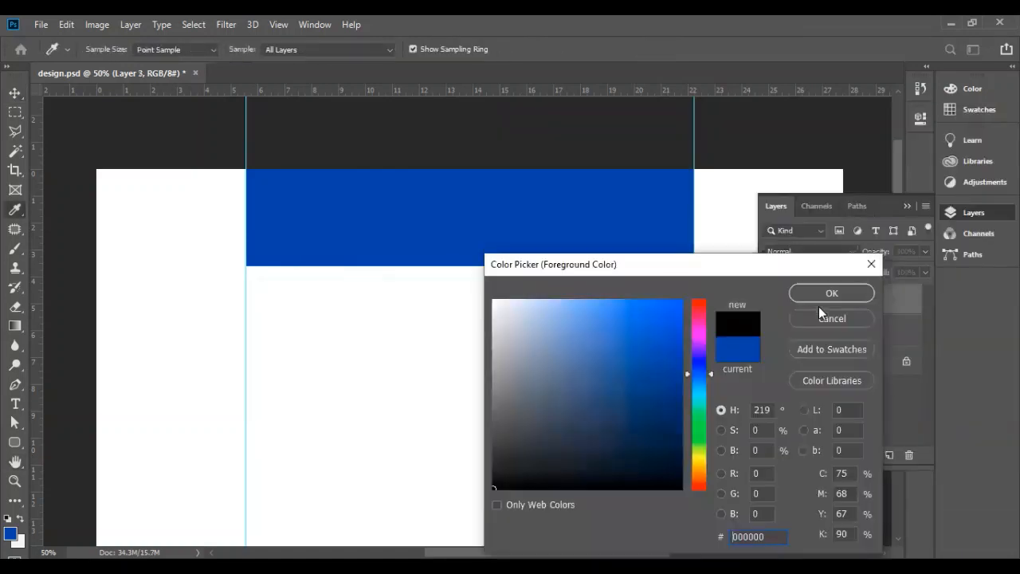
left_click(829, 293)
left_click(791, 302, "ctrl")
key("alt+BackSpace")
key("ctrl+d")
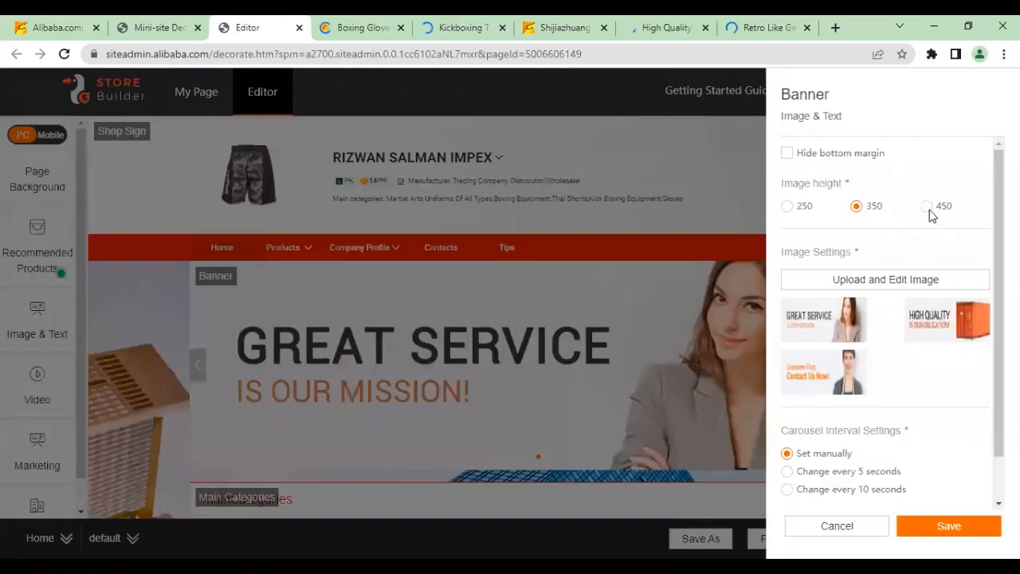
Try the 450 banner image height in Store Builder and place a 1200 by 450 px selection directly below the black strip in Photoshop.
left_click(928, 207)
left_click(705, 354)
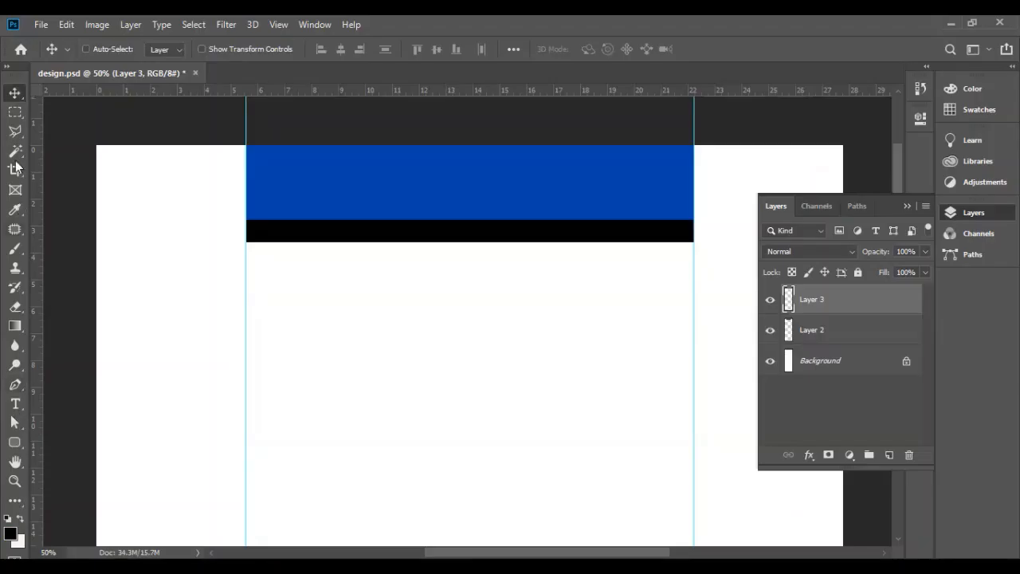
key("m")
left_click(366, 49)
left_click(352, 79)
left_click(248, 242)
Fill the banner-sized selection with yellow #f6ff00 on a new layer.
left_click(889, 455)
left_click(10, 534)
left_click(699, 456)
left_click(682, 300)
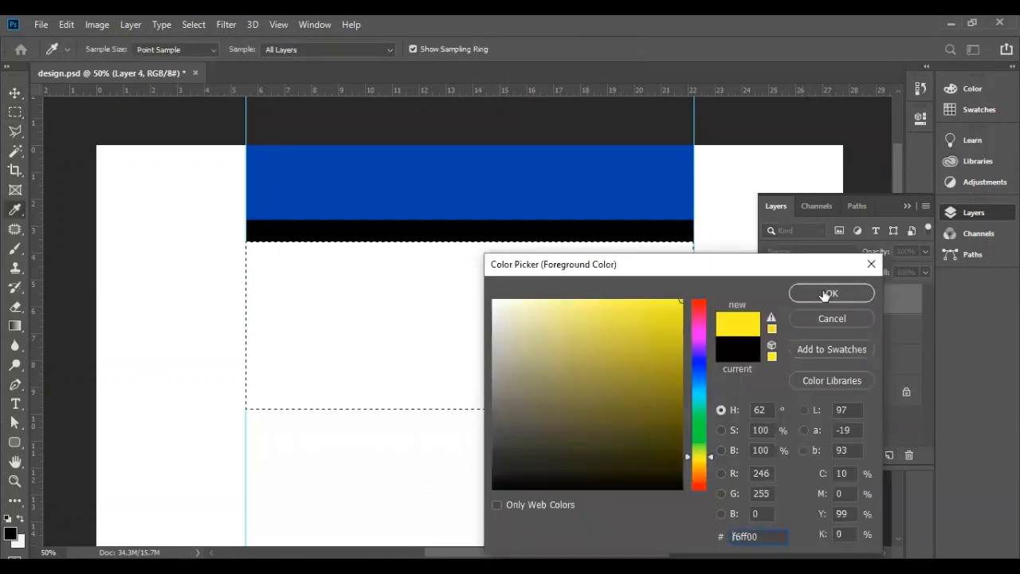
left_click(829, 293)
key("alt+BackSpace")
Add the text label "HEADER" on the blue rectangle.
left_click(15, 406)
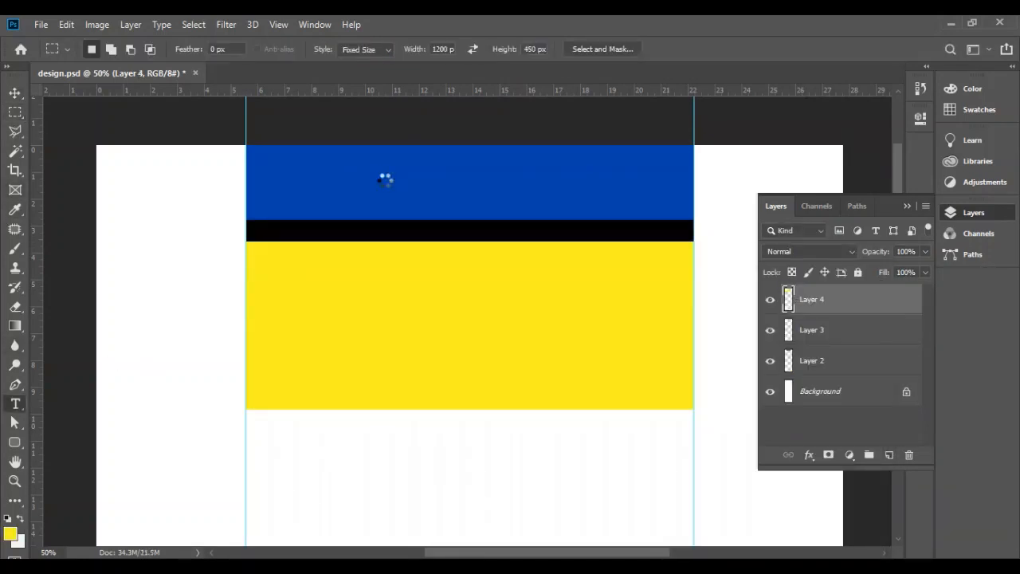
type("HEADER")
left_click(15, 94)
left_click(410, 177)
key("Delete")
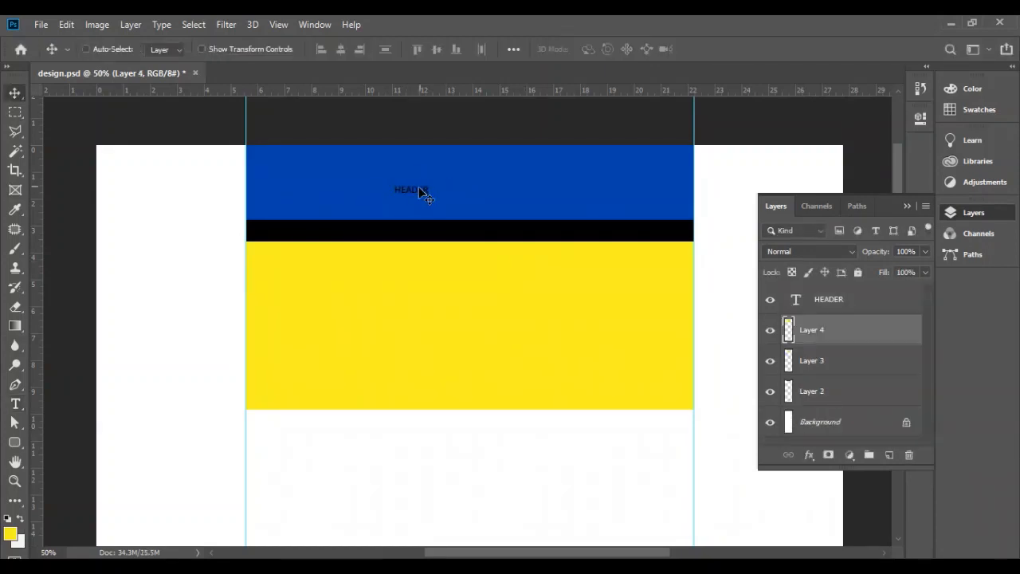
Set the font size of the whole HEADER label to 45 pt.
double_click(420, 190)
key("ctrl+a")
left_click(411, 49)
type("45")
key("Return")
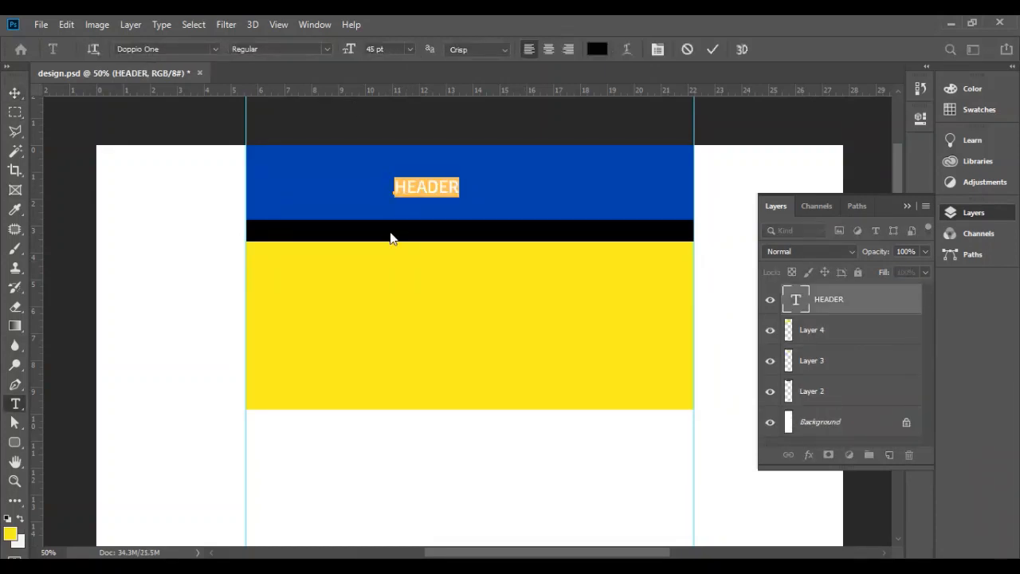
Centre the HEADER label on the blue rectangle and save the design file.
left_click(15, 94)
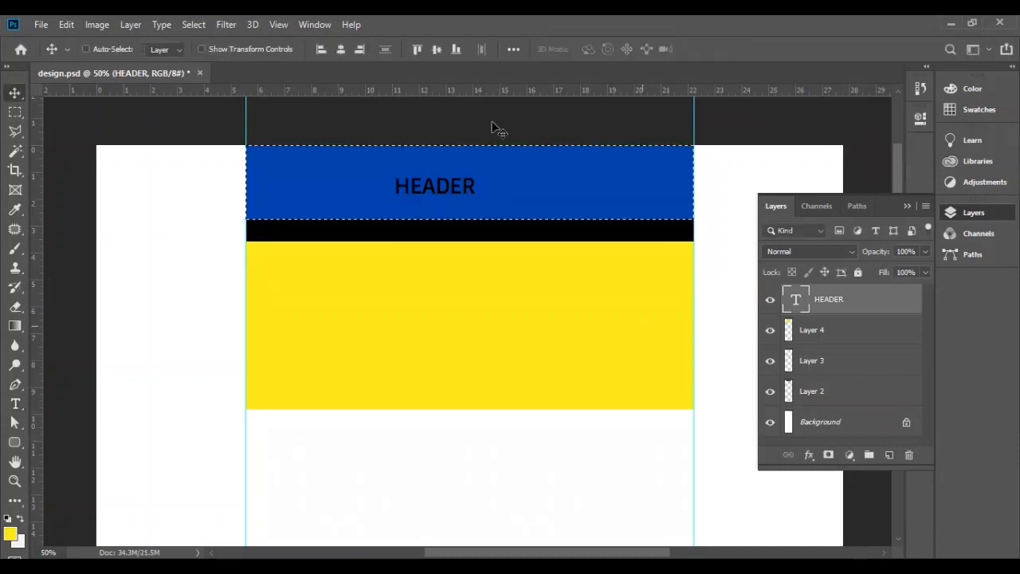
left_click_drag(392, 195, 425, 191)
key("ctrl+s")
Duplicate the HEADER label and centre the copy horizontally and vertically on the yellow block.
key("ctrl+j")
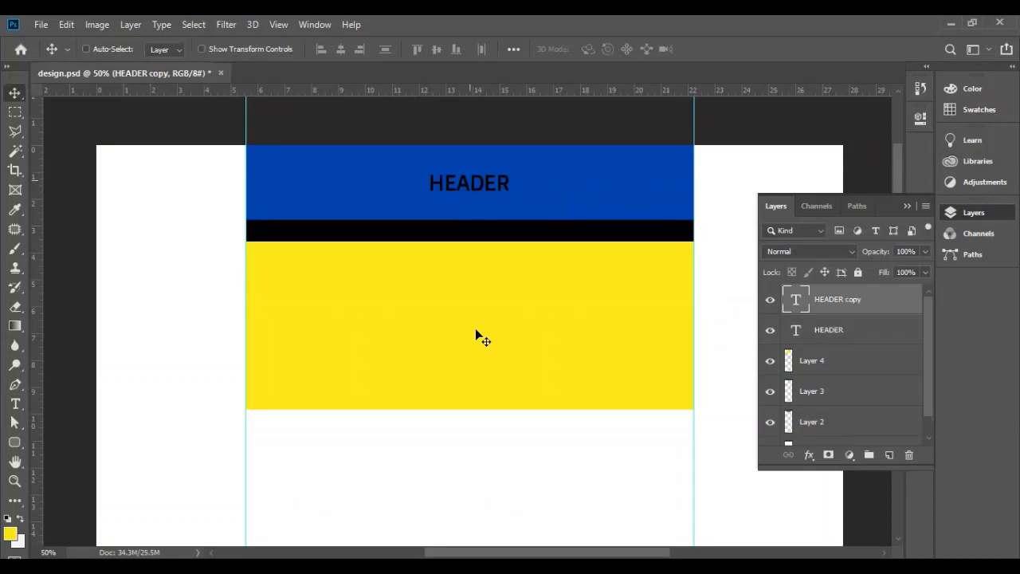
left_click_drag(471, 180, 476, 335)
left_click(790, 363, "ctrl")
left_click(435, 50)
left_click(341, 51)
key("ctrl+d")
Change the copied label's text to BANNER and recentre it horizontally on the yellow block.
key("t")
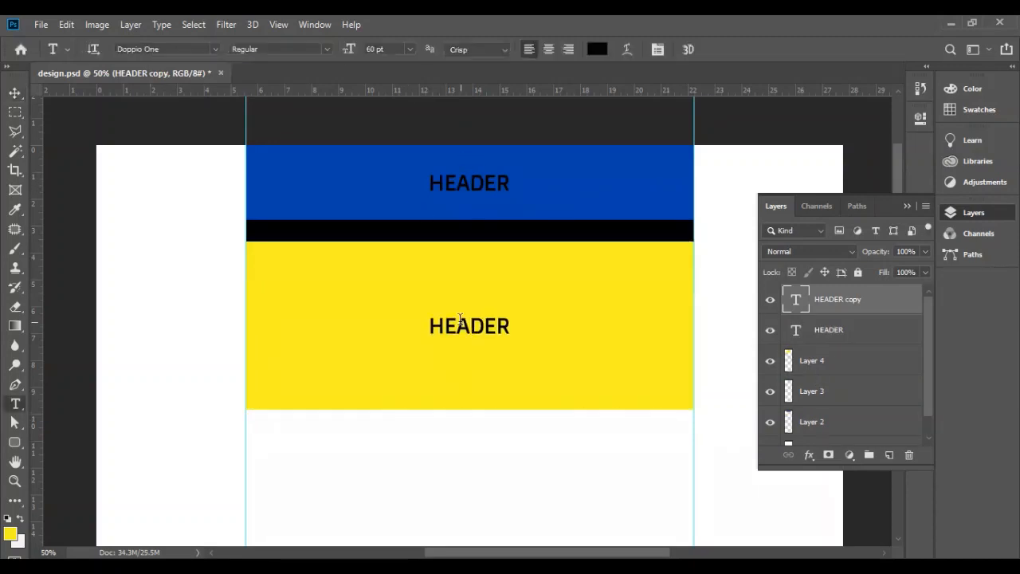
double_click(461, 319)
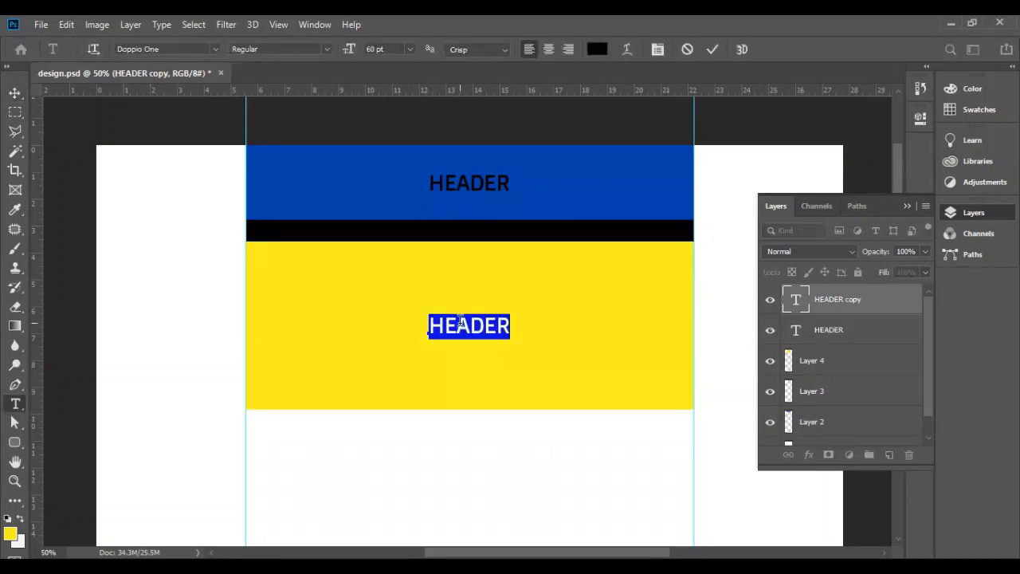
type("BANNER")
key("ctrl+Return")
key("v")
left_click(790, 360, "ctrl")
left_click(341, 50)
key("ctrl+d")
Copy the HEADER label onto the black strip, recolour it white, change its text to MENU and set it to 30 pt.
left_click_drag(481, 198, 471, 180)
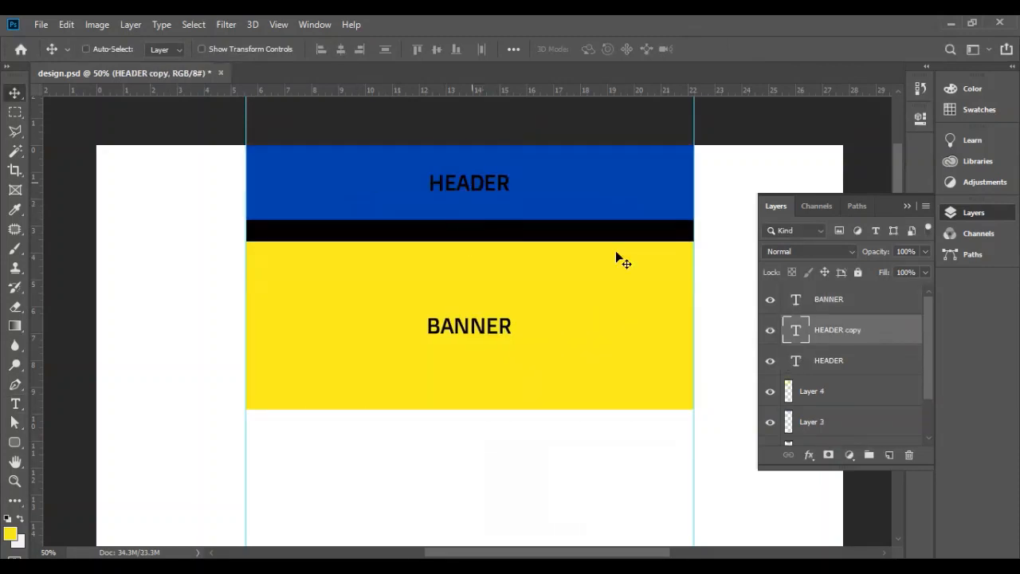
key("t")
double_click(467, 233)
left_click(597, 48)
left_click(842, 294)
type("MENU")
key("ctrl+a")
left_click(409, 50)
left_click(389, 181)
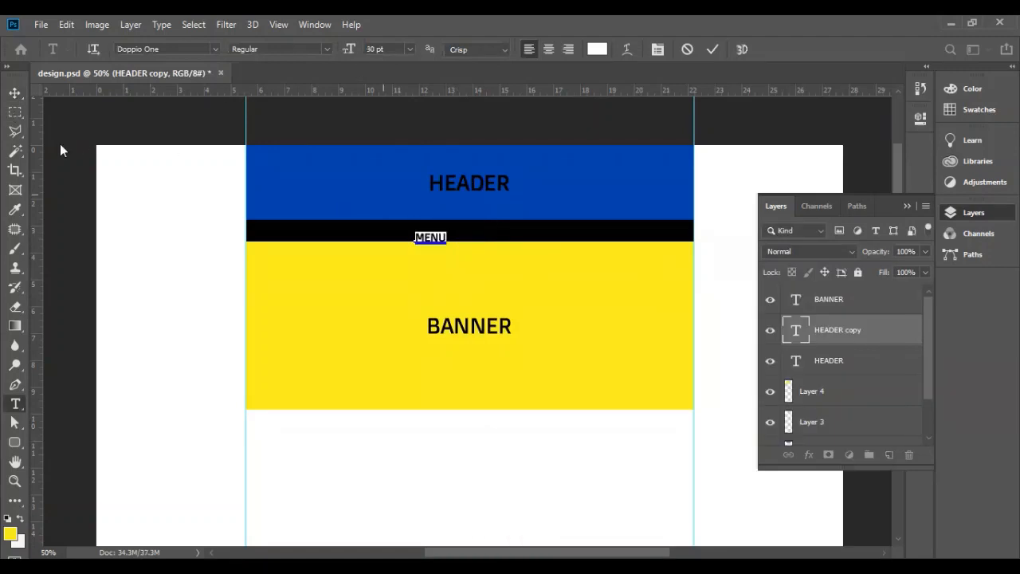
left_click(15, 94)
Switch to Store Builder and check the Double Row Product module's settings, closing them without saving.
scroll(353, 323, "down", 5)
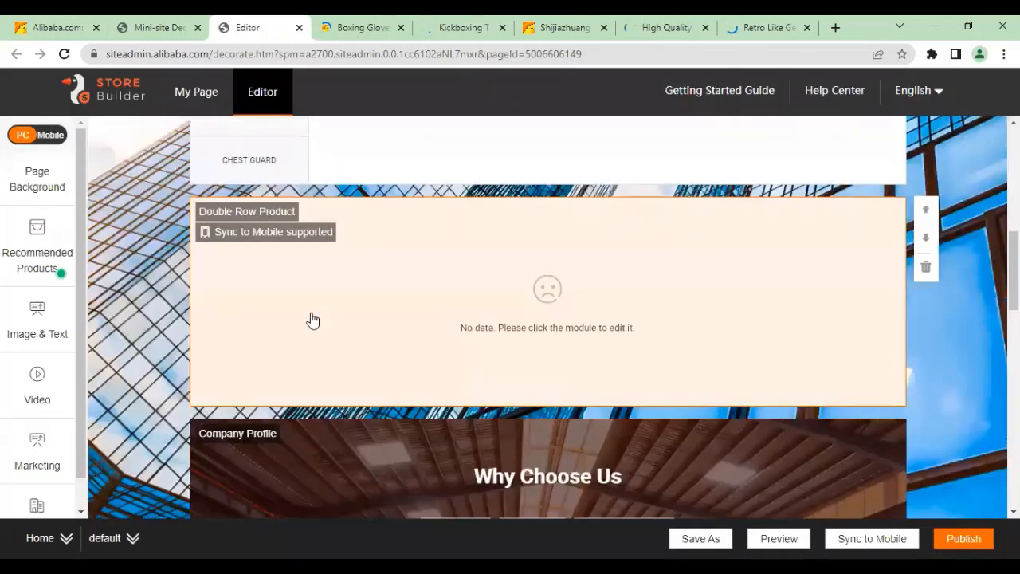
left_click(569, 296)
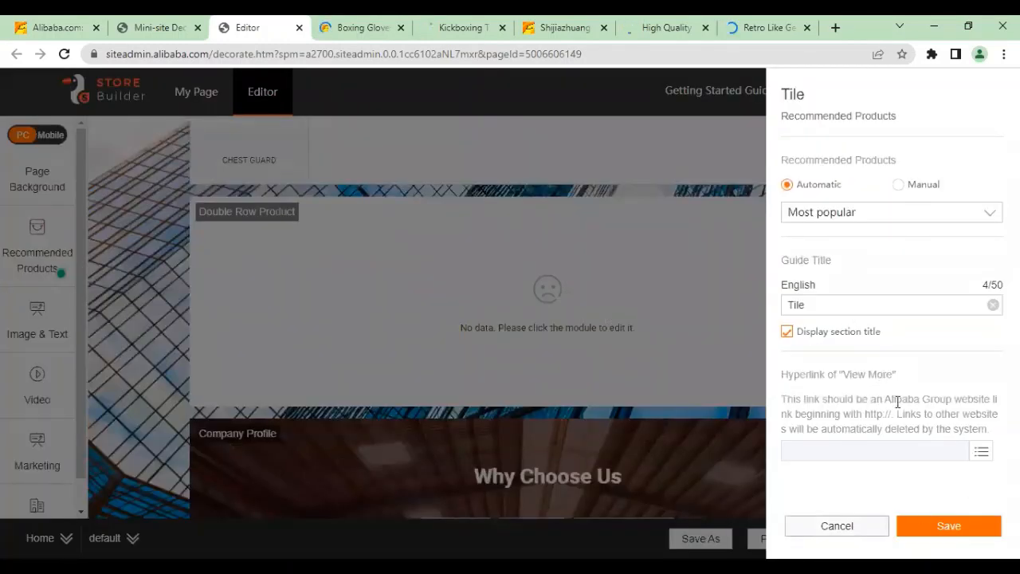
left_click(915, 212)
left_click(885, 528)
scroll(372, 319, "down", 2)
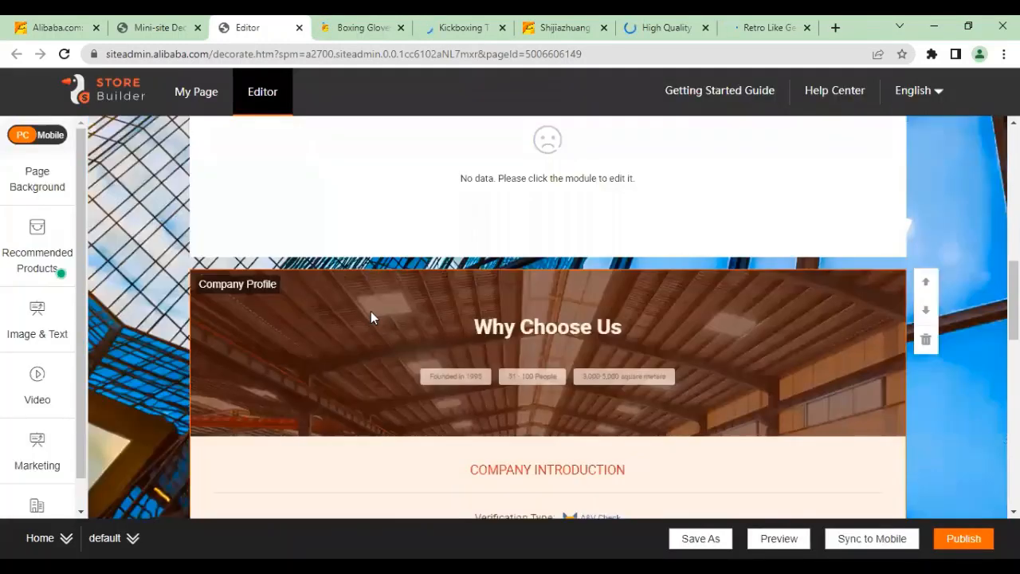
Open the Company Profile module's settings and examine the suggested image size for its banner.
left_click(371, 319)
scroll(892, 346, "down", 2)
scroll(892, 346, "up", 2)
left_click_drag(891, 354, 936, 354)
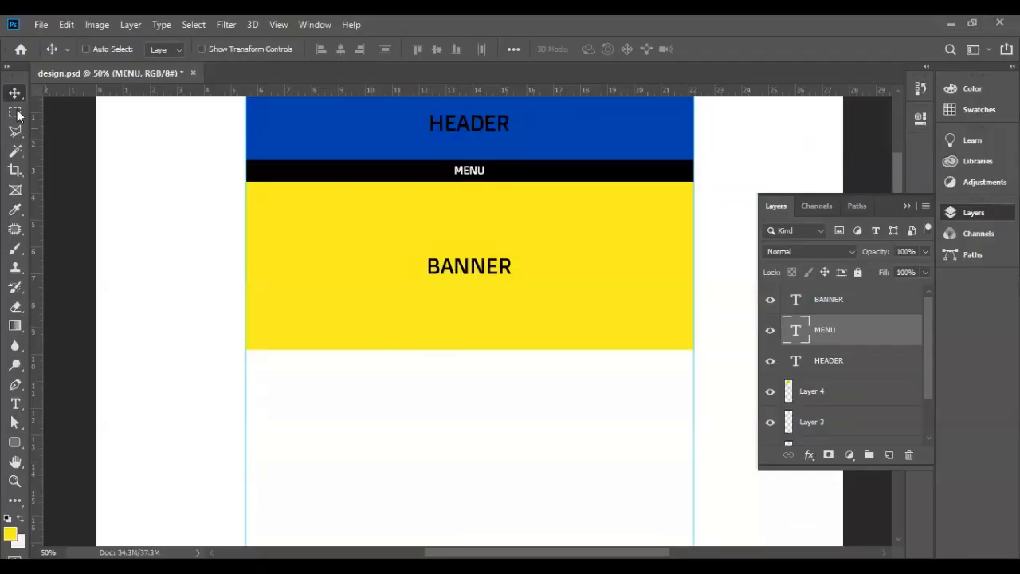
In Photoshop, place a 1200 by 280 px selection directly below the yellow banner and add a new layer above Layer 4.
left_click(15, 113)
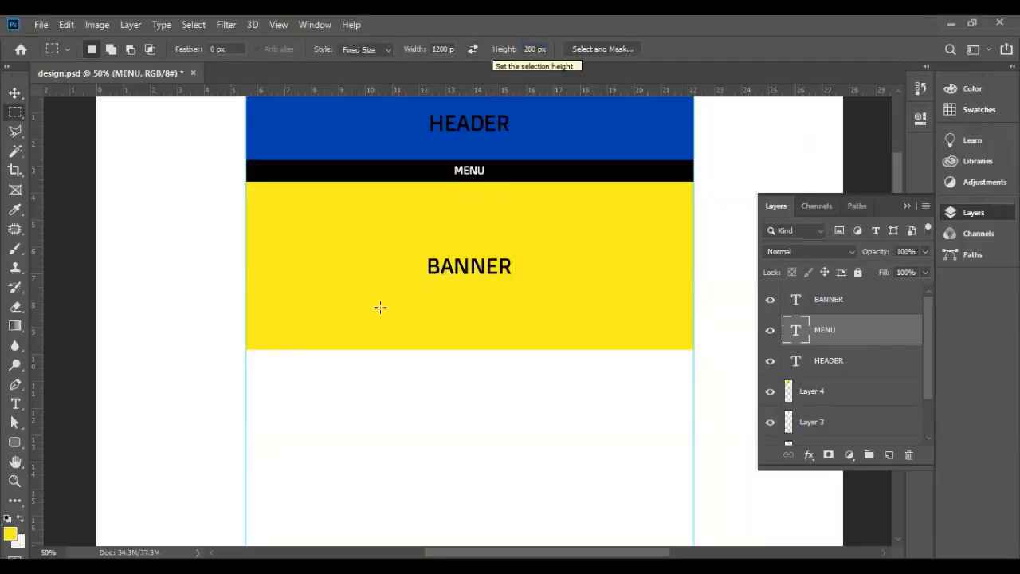
scroll(264, 335, "down", 2)
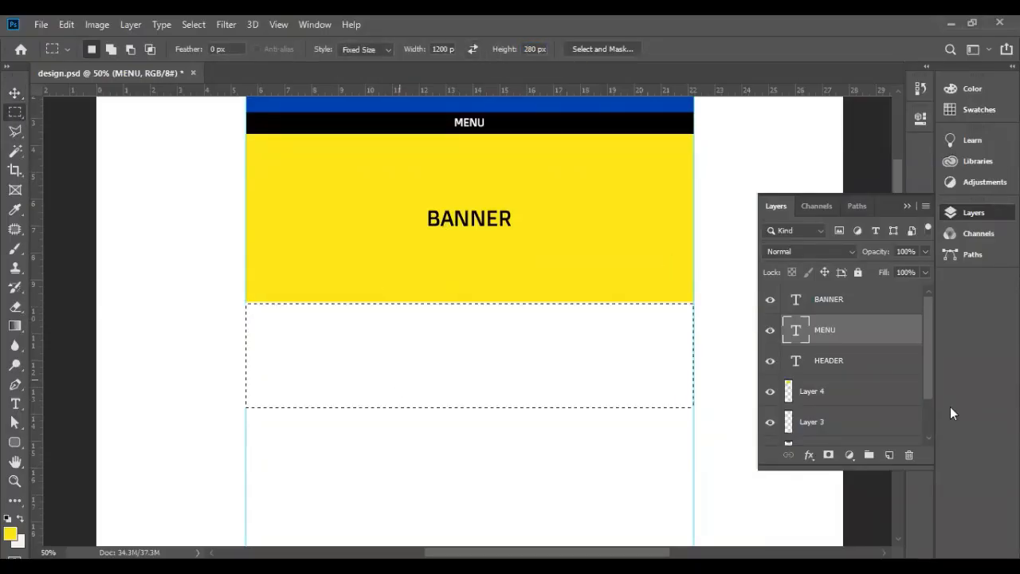
left_click(837, 391)
left_click(889, 455)
Fill the selected area below the yellow banner with cyan and clear the selection.
left_click(11, 534)
left_click_drag(700, 368, 703, 393)
left_click(812, 295)
key("alt+BackSpace")
key("ctrl+d")
Copy the BANNER label onto the cyan block and centre it there horizontally and vertically.
key("v")
scroll(515, 364, "up", 9)
scroll(516, 363, "down", 5)
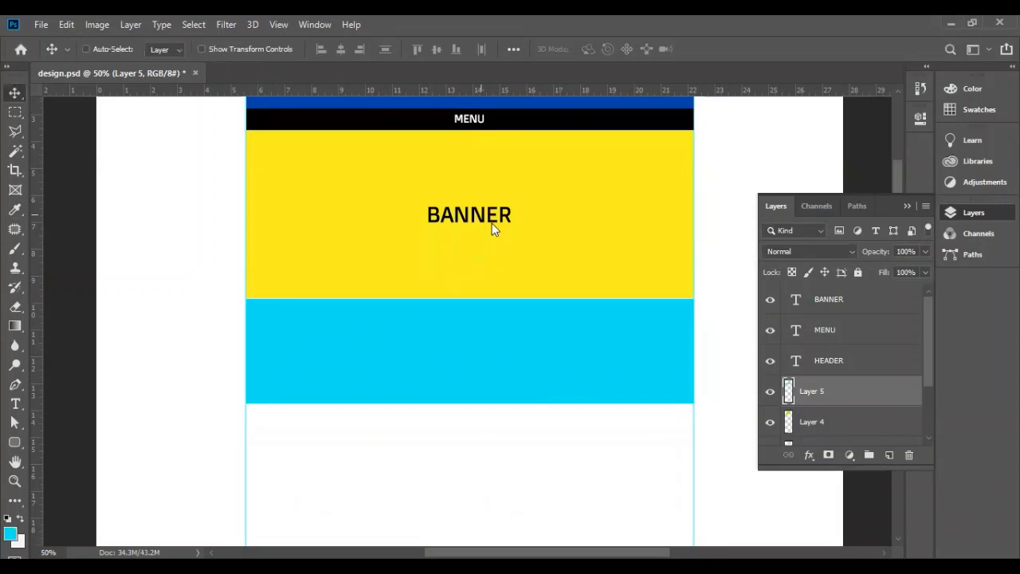
left_click(459, 215, "ctrl")
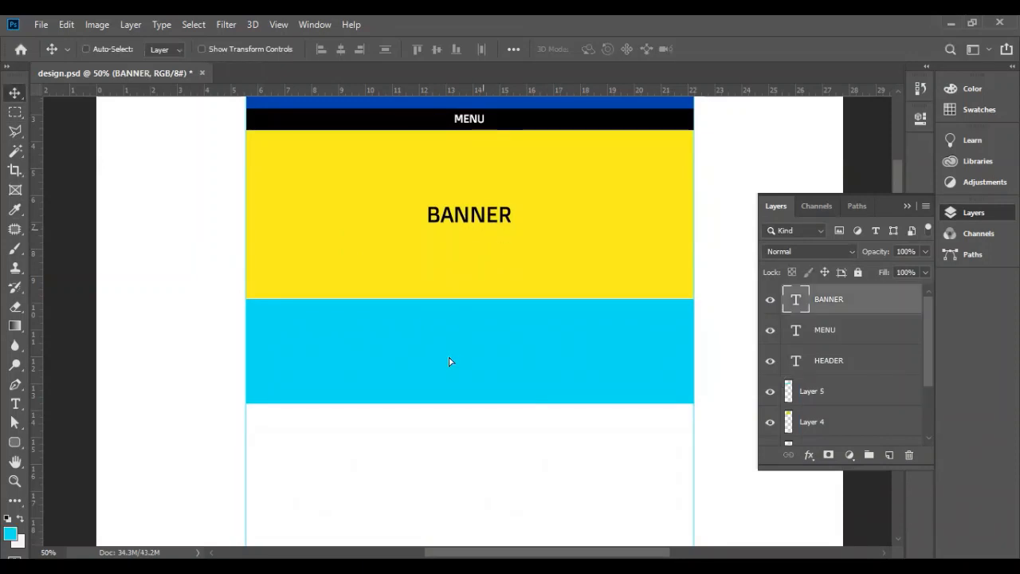
left_click_drag(459, 215, 456, 360)
left_click(788, 423, "ctrl")
left_click(436, 49)
left_click(342, 49)
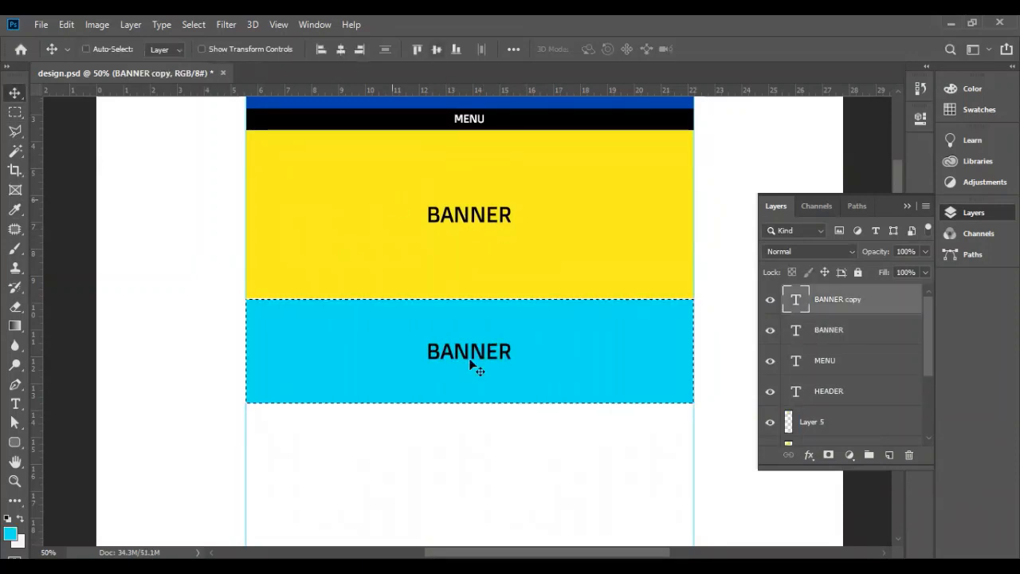
key("ctrl+d")
Change the cyan block's label to COMPANY INFORMATION BANNER, adjust its font size and centre it horizontally.
key("t")
double_click(472, 349)
type("COMPANY INFORMATION BANNER")
key("ctrl+a")
left_click(410, 48)
left_click(389, 205)
key("ctrl+Return")
left_click(788, 423, "ctrl")
left_click(341, 49)
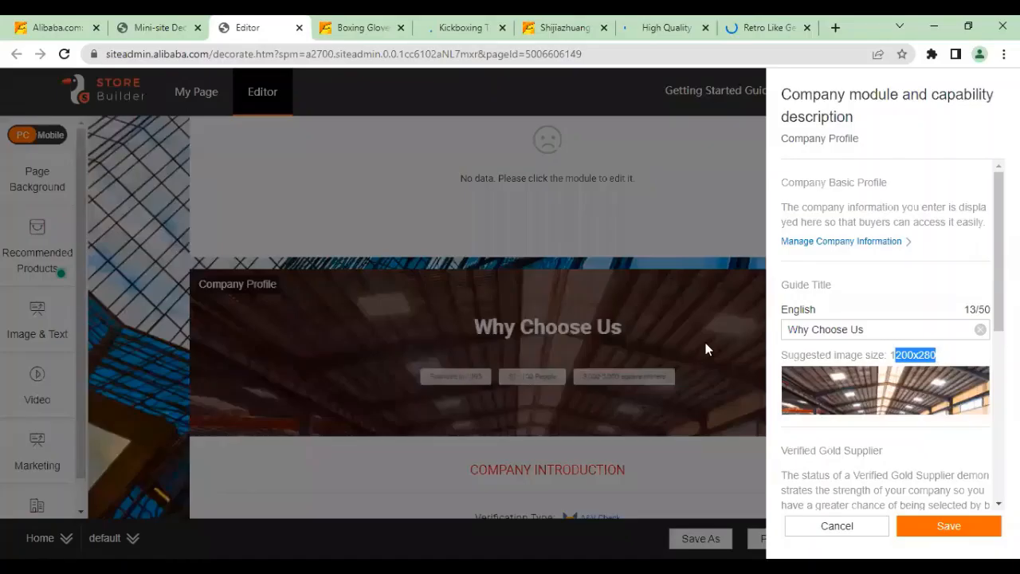
In Store Builder, review the remaining Company Profile settings and check whether the Intelligent Product Recommendation module is editable.
scroll(855, 362, "down", 4)
scroll(855, 362, "down", 2)
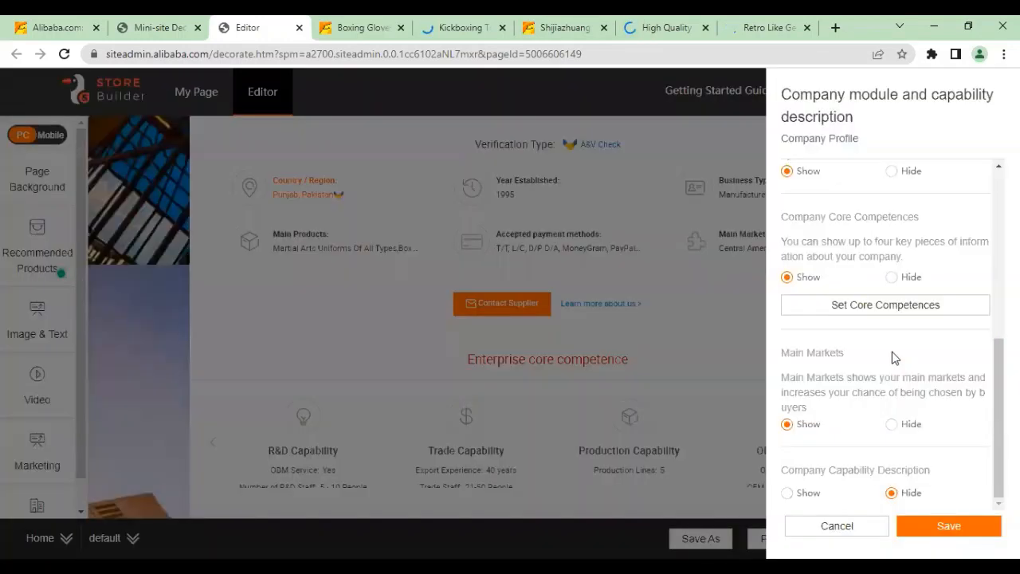
left_click(837, 526)
scroll(560, 282, "down", 4)
left_click(522, 231)
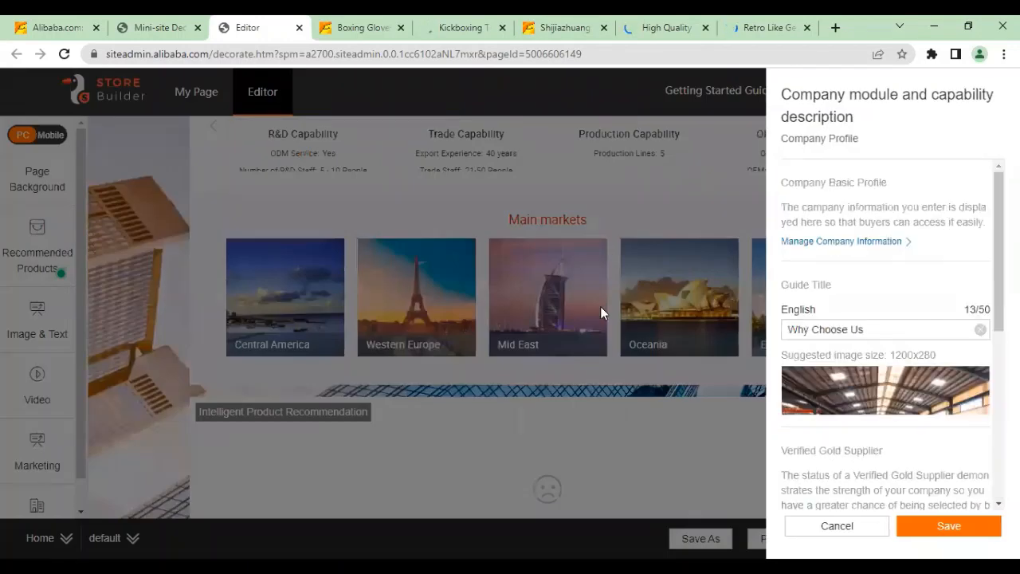
left_click(488, 323)
scroll(464, 298, "down", 2)
left_click(404, 309)
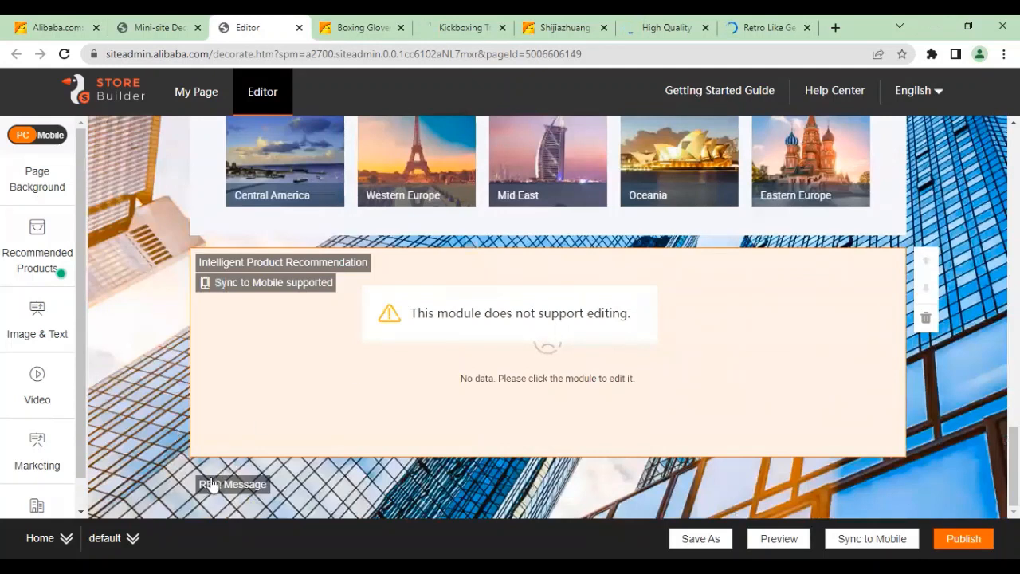
Browse the modules available under Recommended Products and Image & Text.
scroll(859, 321, "up", 10)
left_click(44, 259)
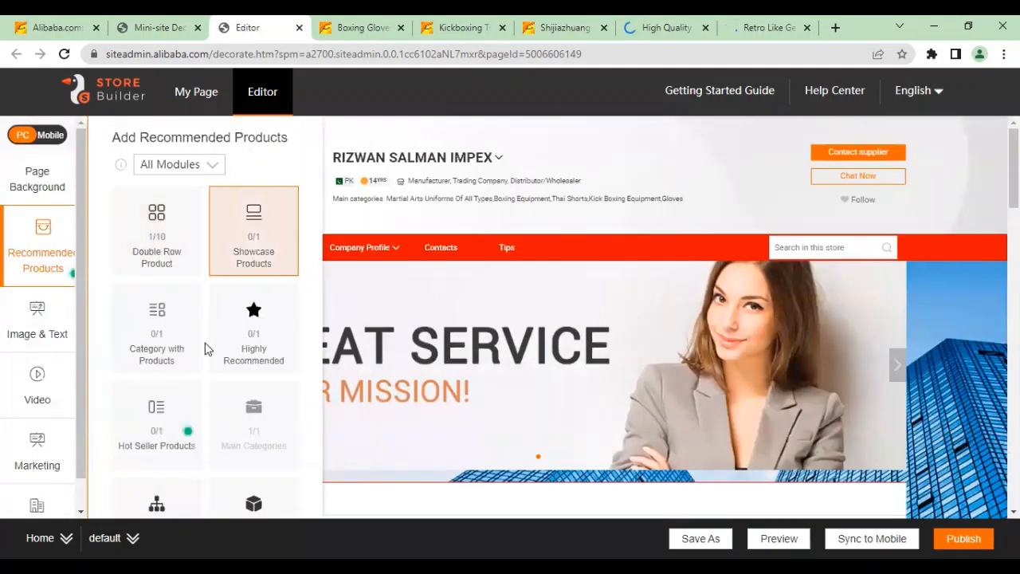
scroll(205, 349, "down", 5)
left_click(149, 236)
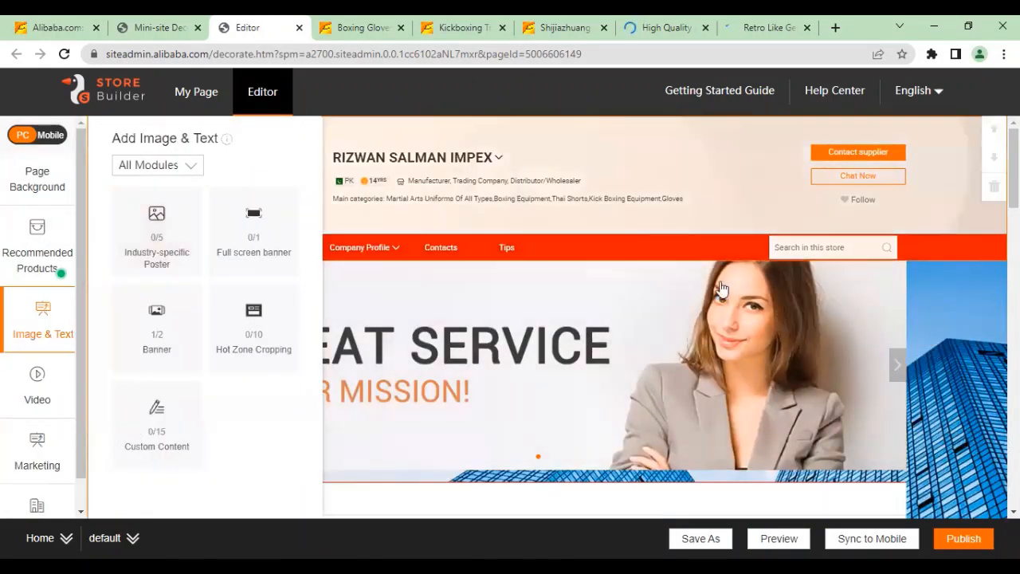
left_click(430, 363)
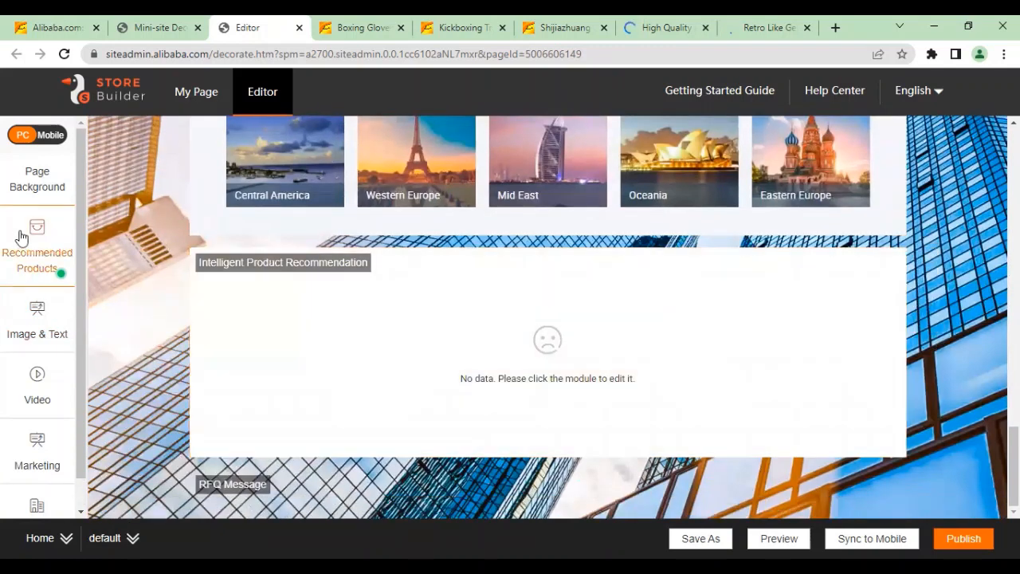
left_click(19, 232)
scroll(169, 305, "down", 5)
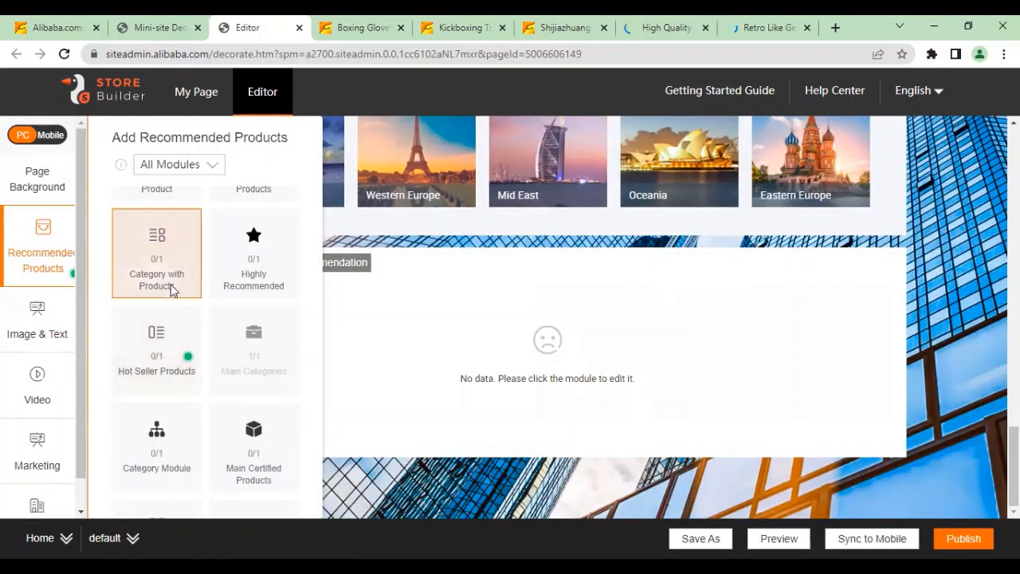
Add an Industry-specific Poster module above Intelligent Product Recommendation and open its banner Image Editor.
left_click_drag(461, 334, 493, 274)
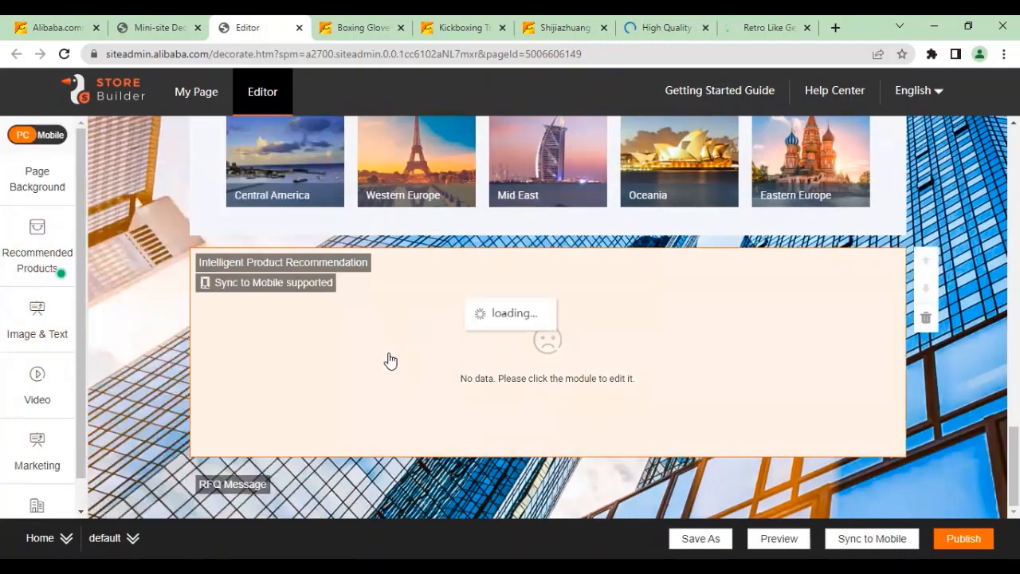
left_click(543, 320)
left_click(853, 208)
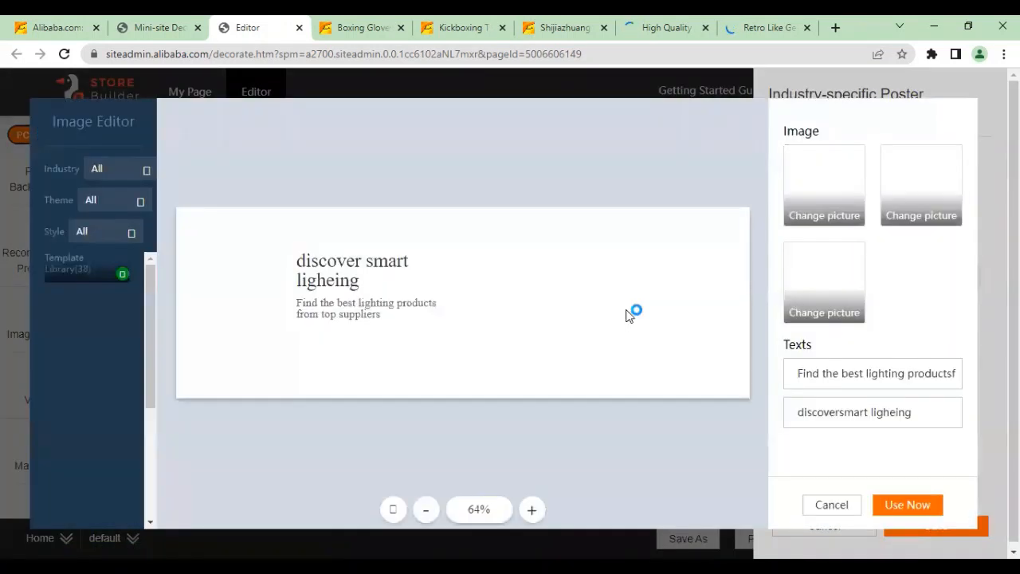
Examine the poster's image replacement options, template library and template filters, and close the editor and the poster settings.
left_click(821, 309)
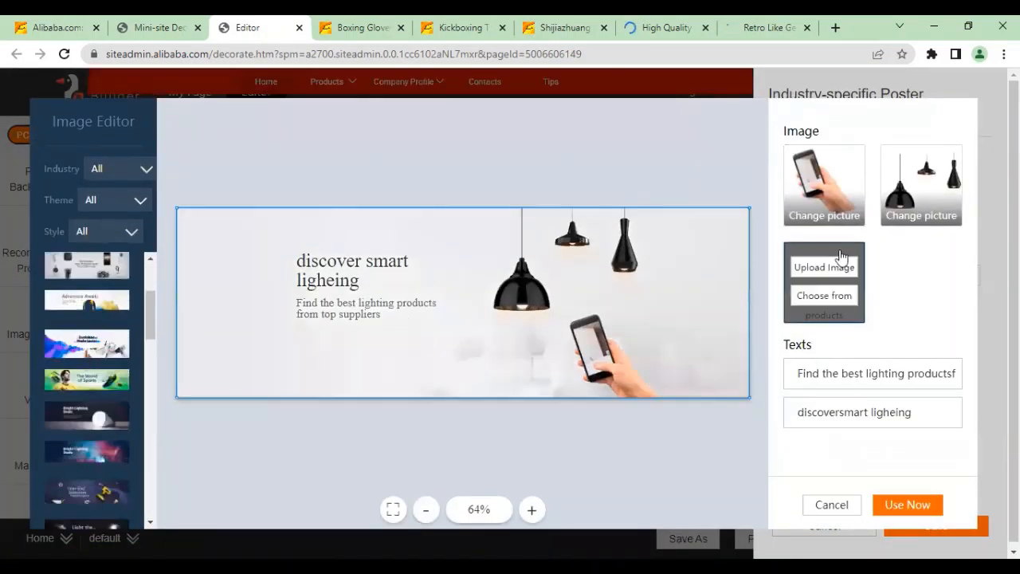
left_click(831, 271)
left_click(455, 348)
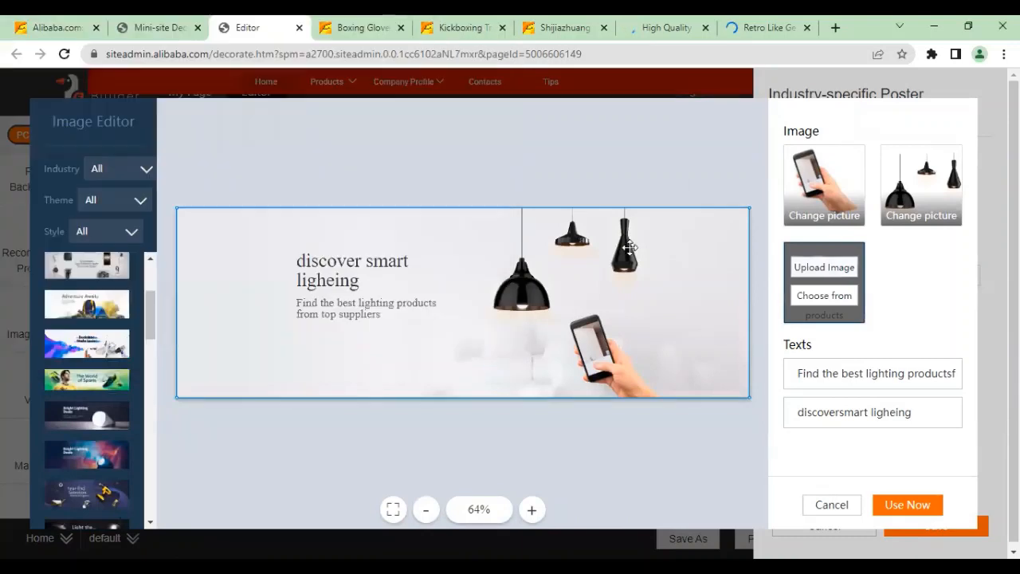
scroll(94, 398, "down", 5)
scroll(94, 398, "down", 3)
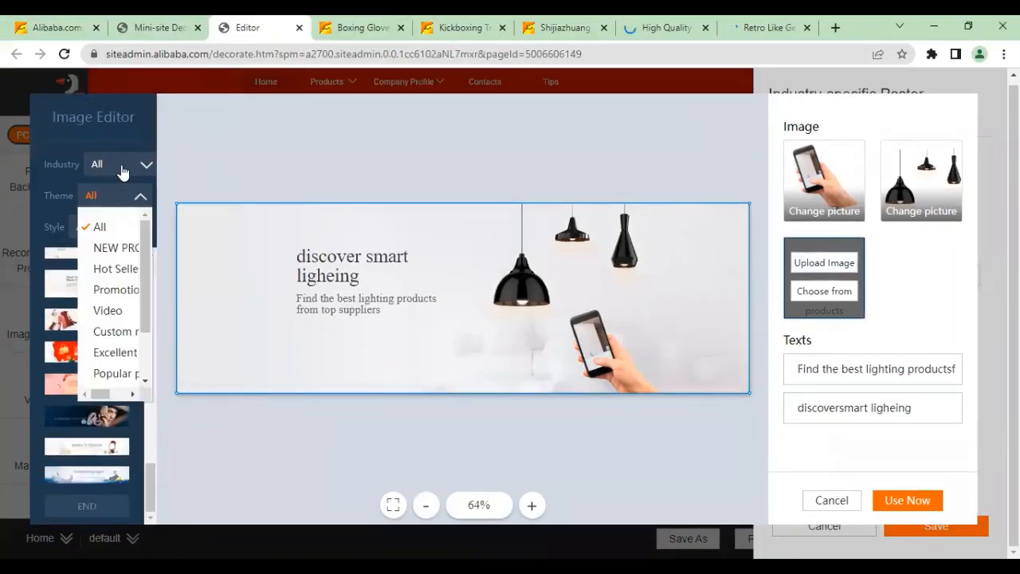
left_click(801, 293)
left_click(335, 128)
left_click(912, 202)
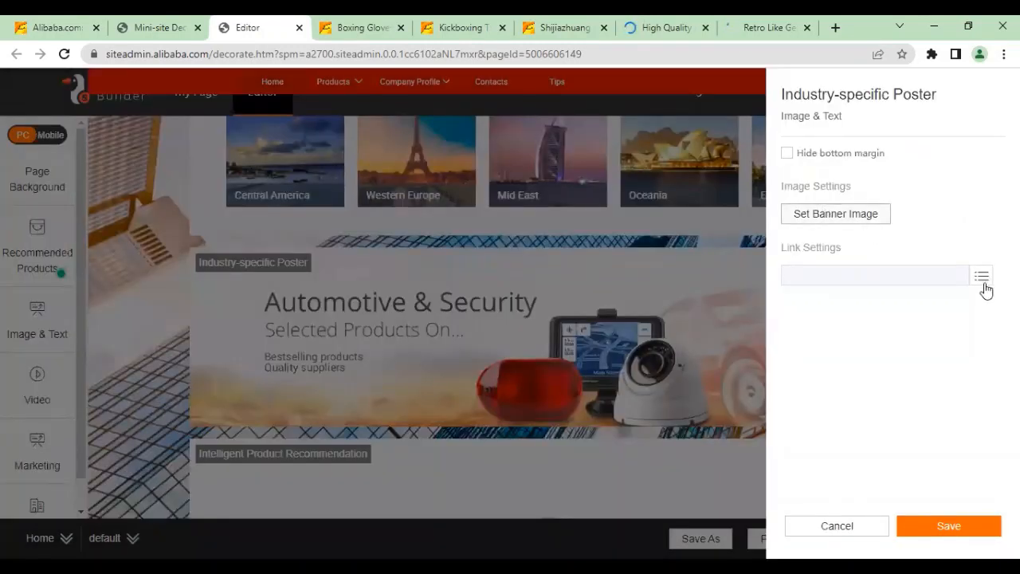
left_click(869, 524)
View the page's source code to look for the poster's image size, and return to the store editor.
left_click(563, 316)
right_click(563, 317)
right_click(763, 428)
right_click(683, 385)
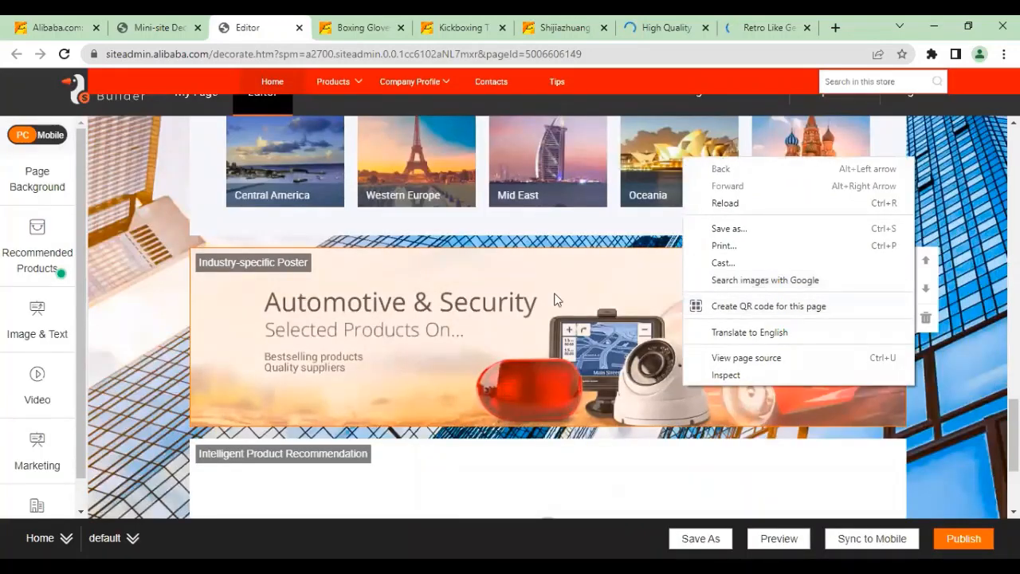
left_click(746, 358)
scroll(330, 433, "down", 10)
left_click(225, 28)
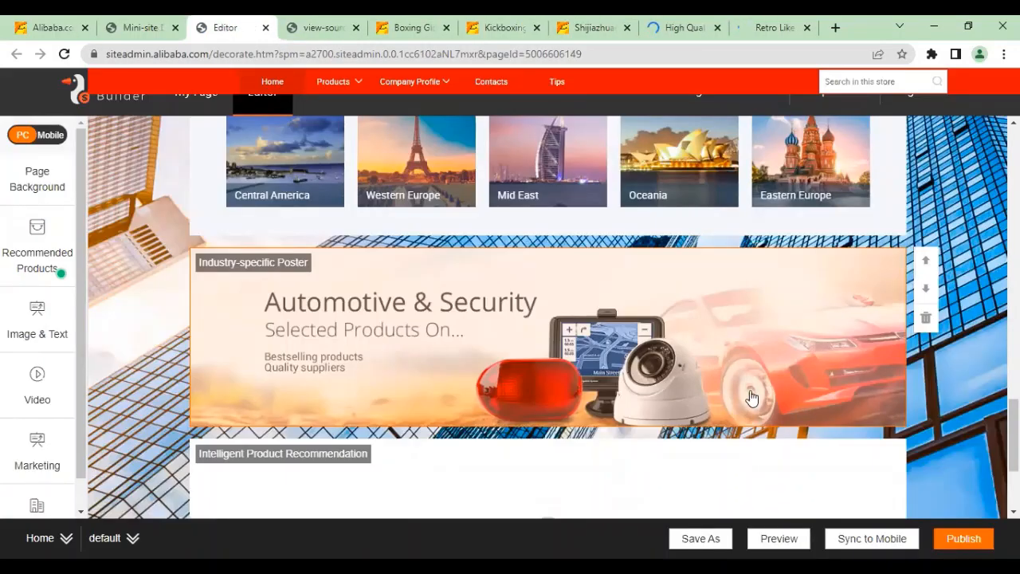
Open the browser's developer tools and dock them below the store editor page.
key("F12")
left_click(988, 83)
left_click(981, 106)
Inspect the Industry-specific Poster banner's element and its parent containers in the page markup for the poster's pixel size.
scroll(510, 239, "down", 3)
left_click(12, 346)
scroll(373, 216, "up", 1)
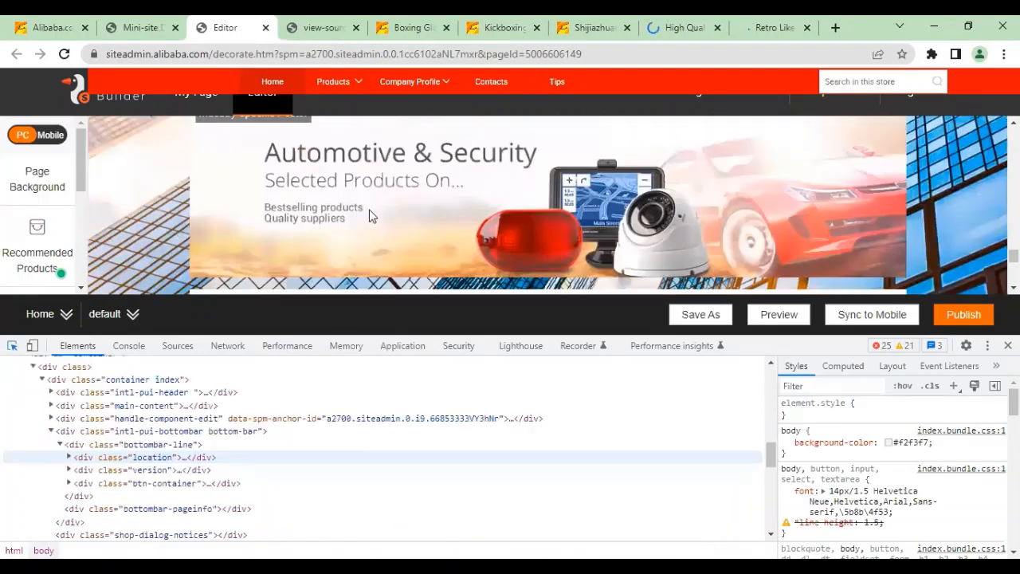
left_click(372, 216)
left_click(159, 449)
left_click(312, 462)
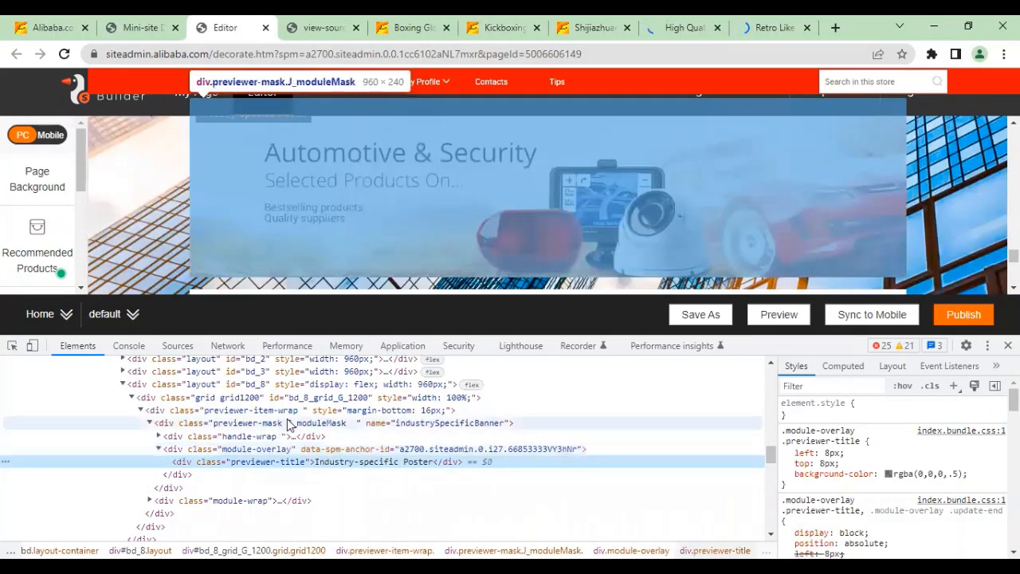
left_click(159, 398)
scroll(96, 414, "up", 2)
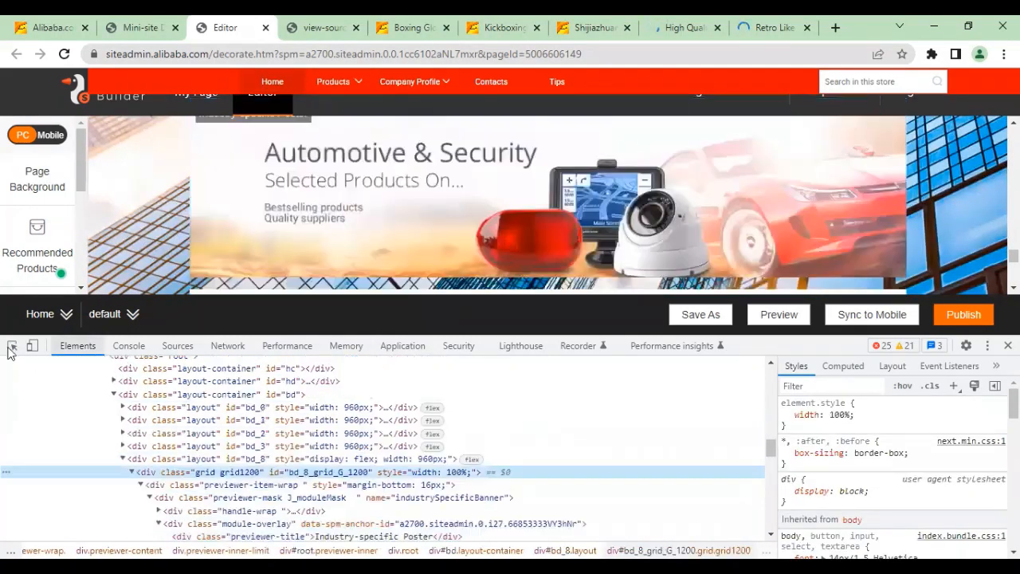
Inspect the Industry-specific Poster module's overlay element once more and close the developer tools.
left_click(12, 346)
scroll(619, 284, "up", 2)
left_click(618, 283)
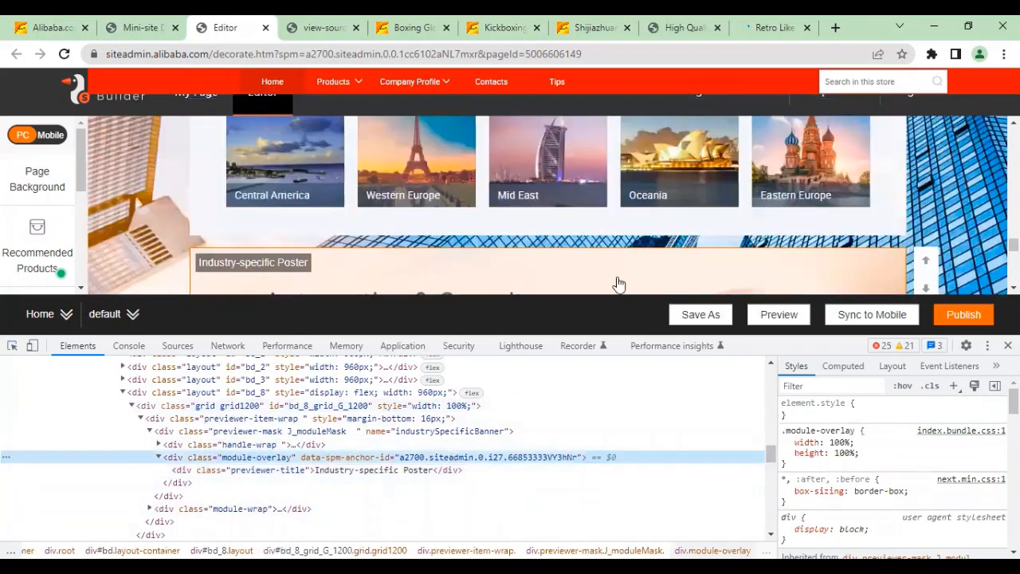
key("ctrl+shift+c")
scroll(347, 267, "down", 1)
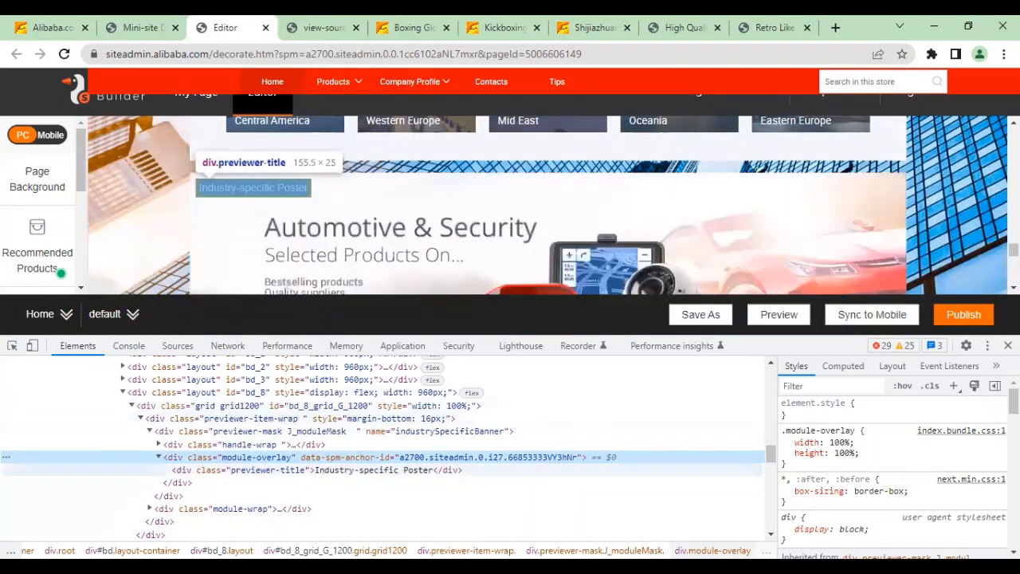
key("F12")
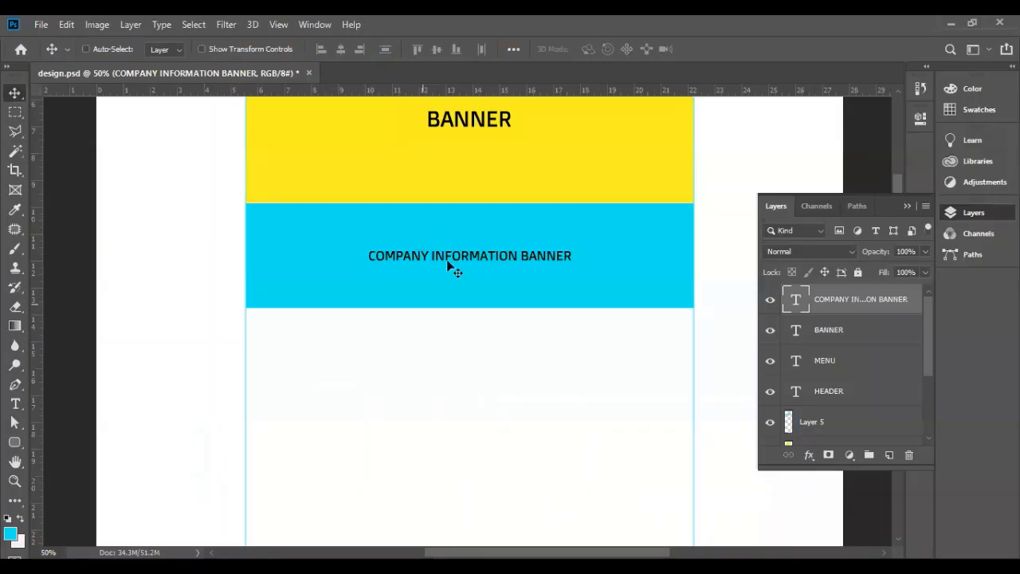
In Photoshop, duplicate the cyan company information block and place the copy directly below the original.
left_click(502, 289, "ctrl")
key("ctrl+j")
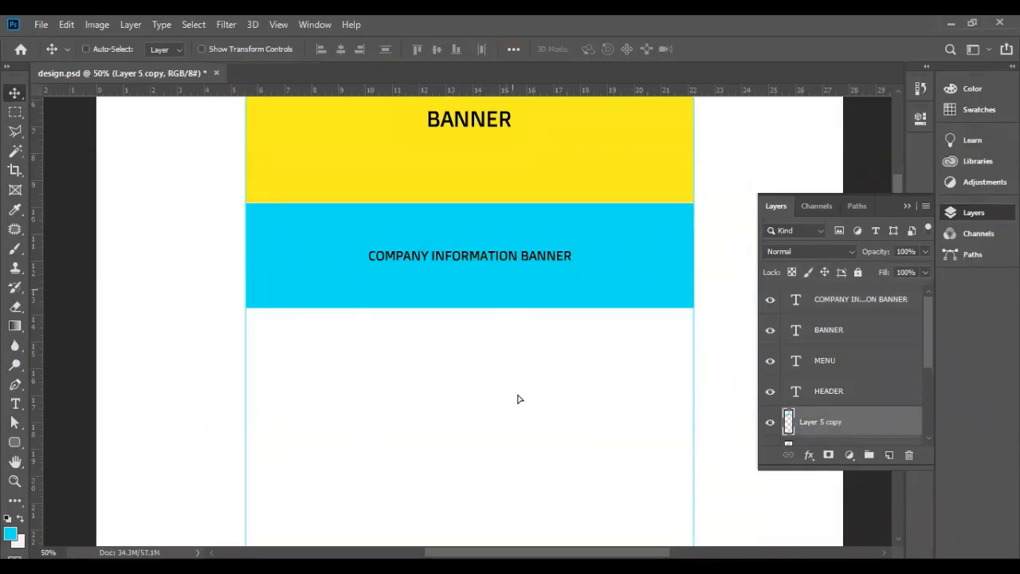
left_click_drag(239, 312, 239, 416)
key("h")
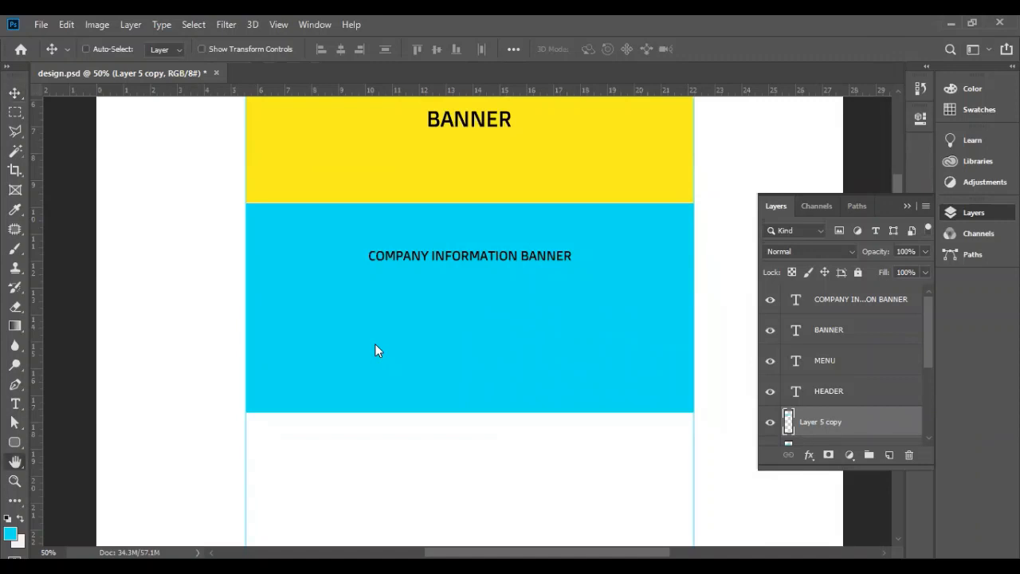
Fill the duplicated block with magenta (#ff00f6) and clear the selection.
left_click(788, 421, "ctrl")
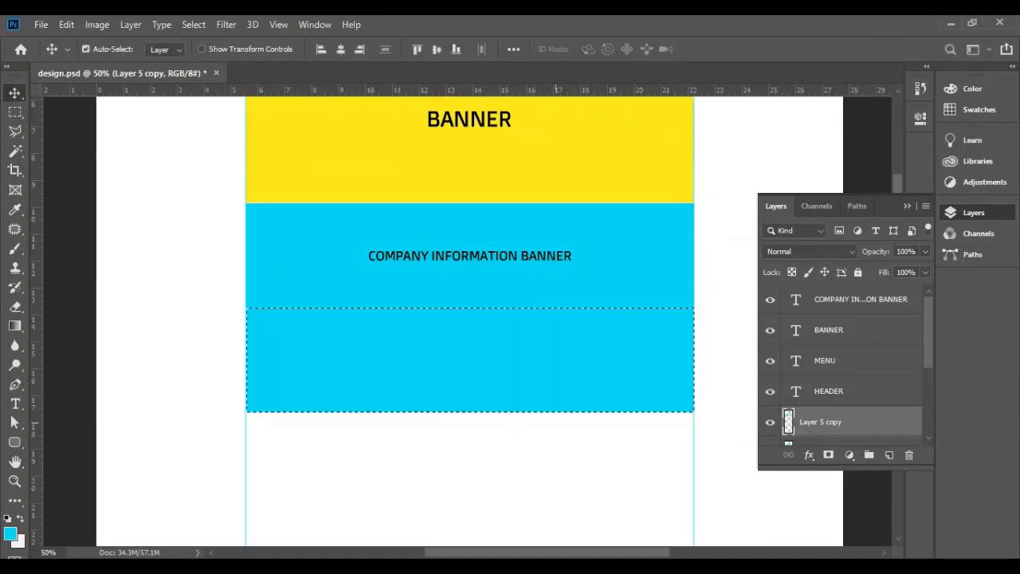
left_click(10, 533)
left_click_drag(699, 457, 706, 338)
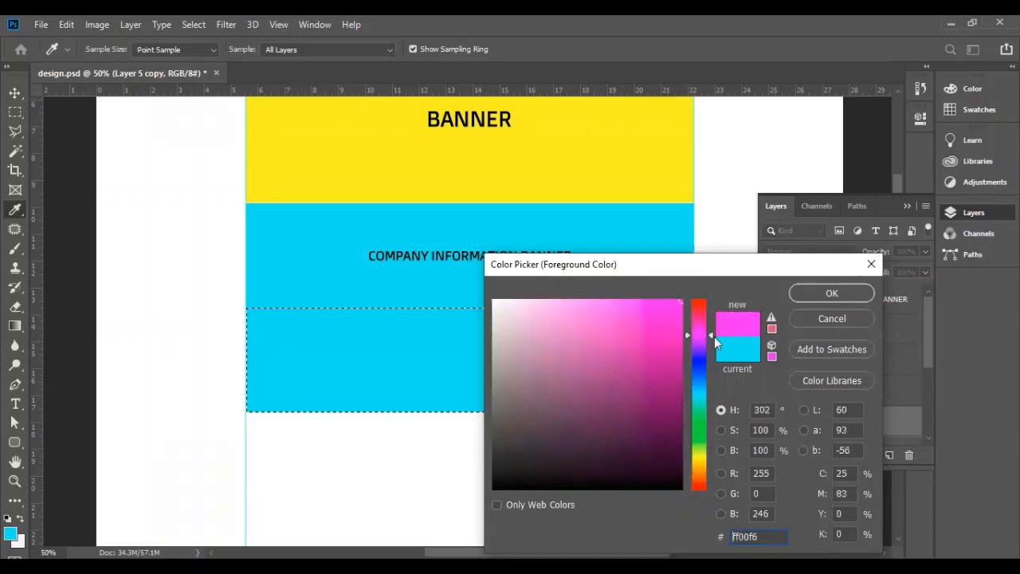
key("Return")
key("v")
key("alt+BackSpace")
key("ctrl+d")
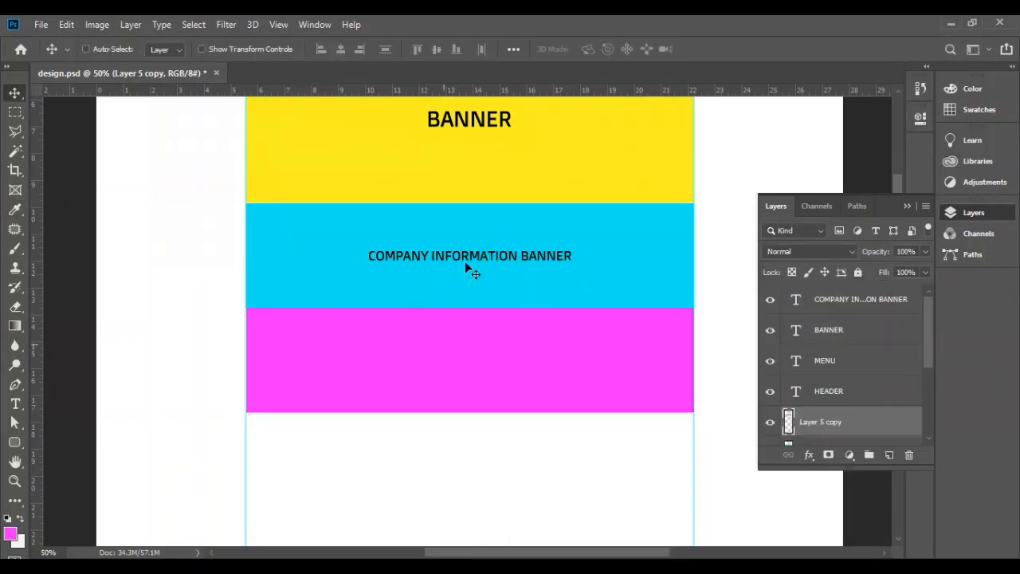
Copy the company information label onto the magenta block and change its text to "INDUSTRY SPECIFIC BANNERS".
left_click_drag(487, 269, 467, 360)
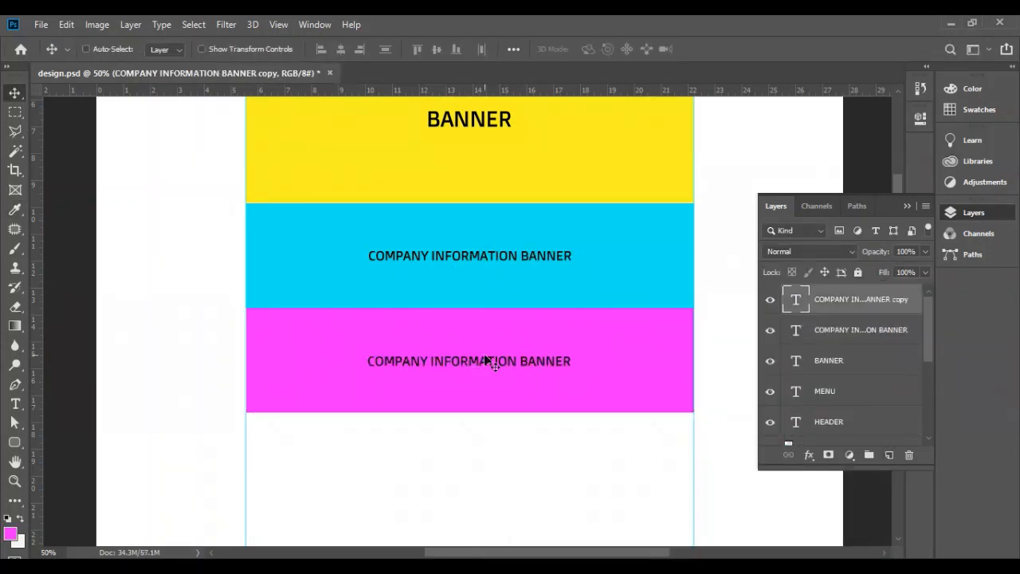
double_click(485, 360)
type("INDUSTRY SPECIFIC BANNERS")
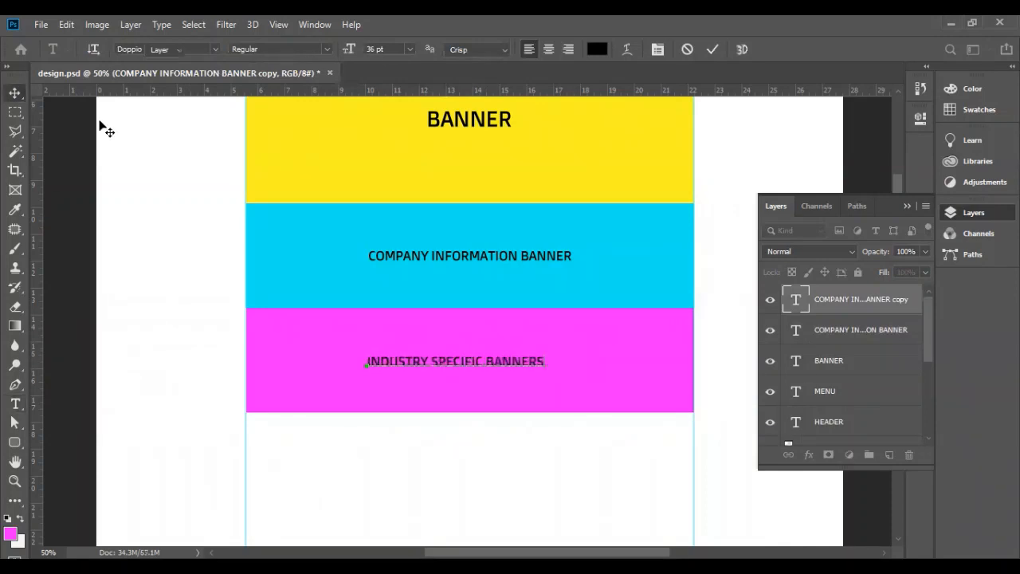
Centre the INDUSTRY SPECIFIC BANNERS label vertically and horizontally within the magenta block and clear the selection.
left_click(14, 92)
scroll(787, 424, "down", 1)
left_click(787, 424, "ctrl")
left_click(436, 52)
left_click(341, 49)
key("ctrl+d")
Save the layout under the new name "template" as a Photoshop file in the Customers folder.
scroll(588, 428, "up", 5)
scroll(571, 358, "down", 4)
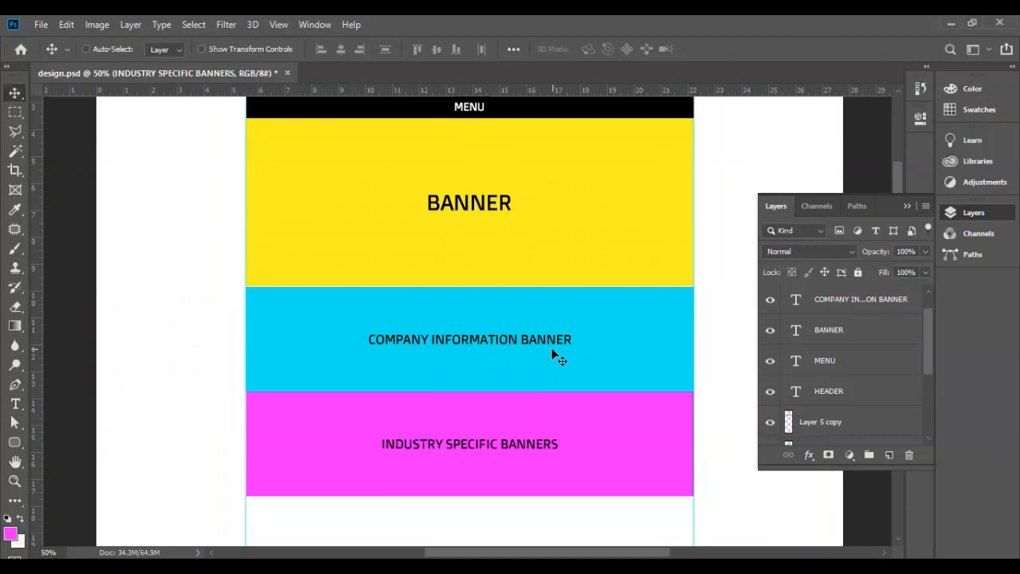
scroll(554, 353, "up", 4)
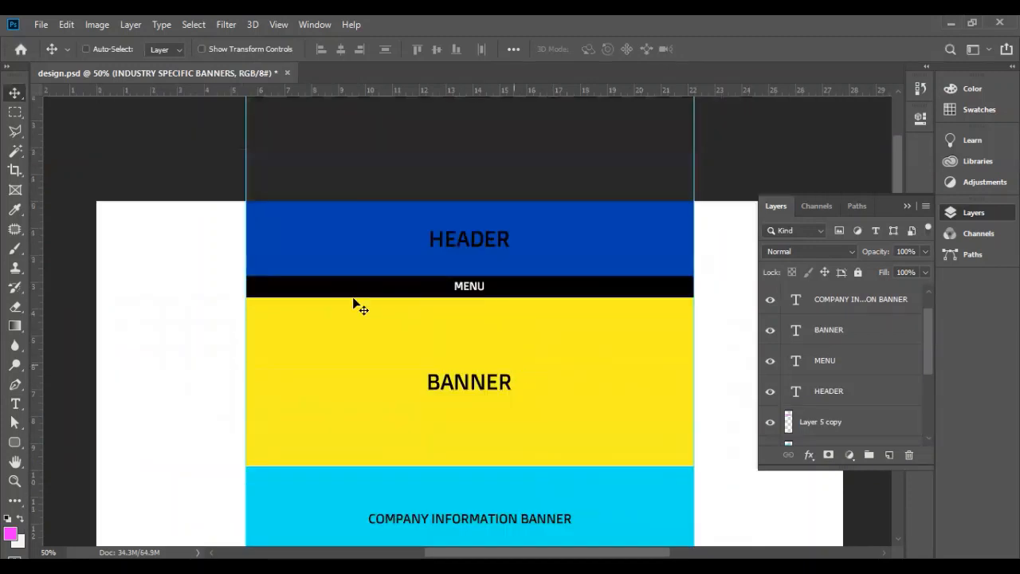
scroll(467, 290, "down", 1)
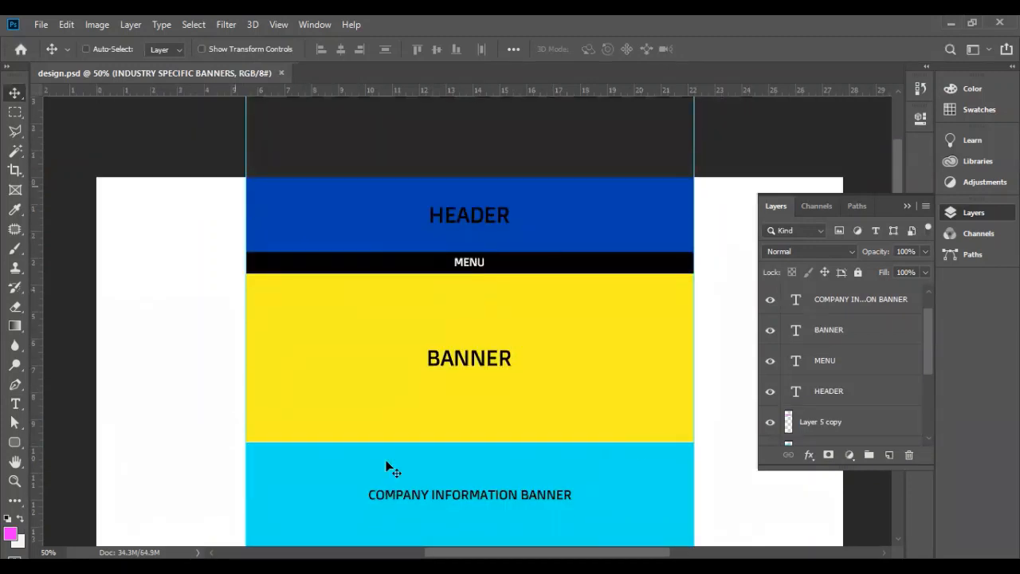
left_click(41, 23)
left_click(82, 196)
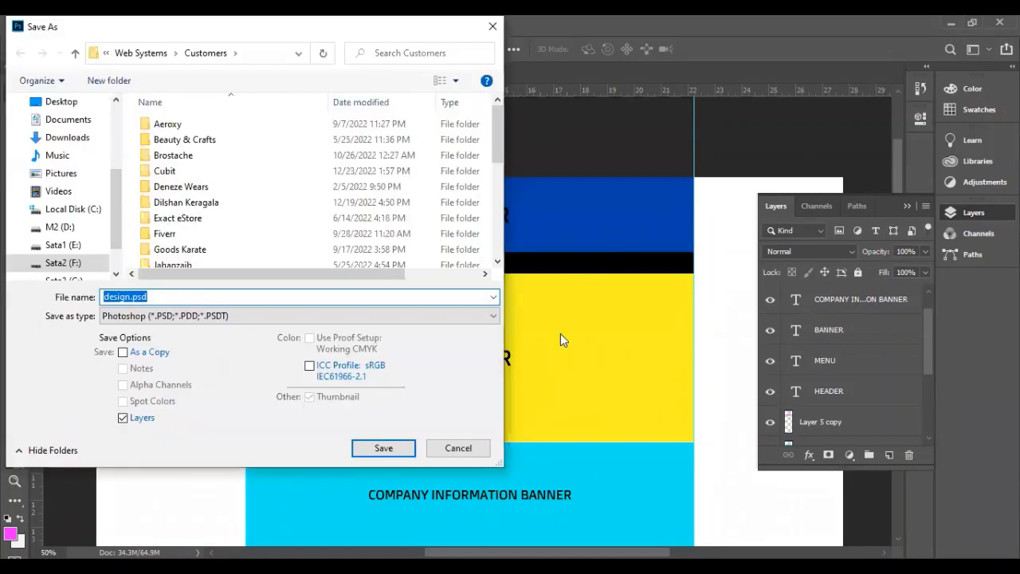
type("template")
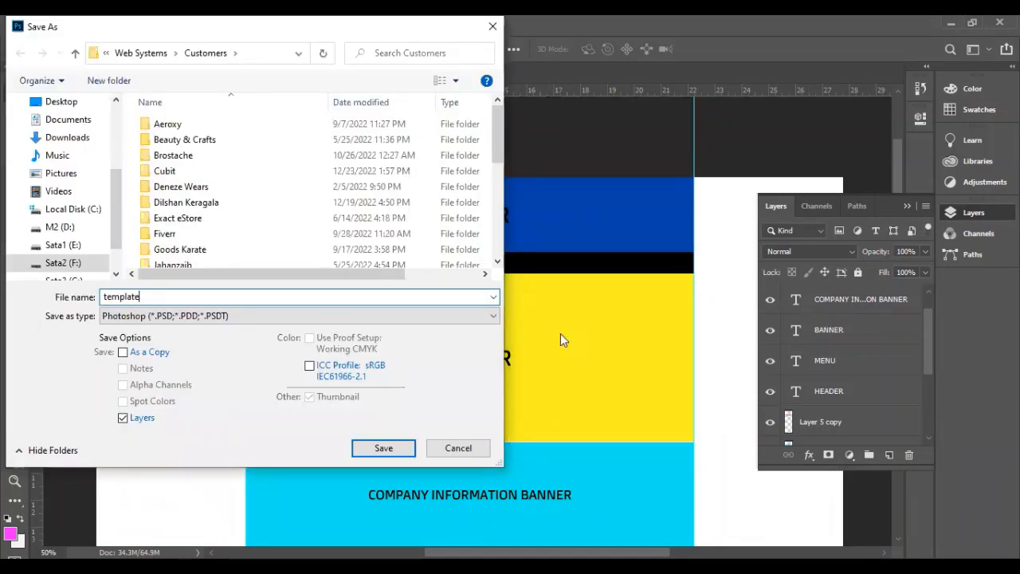
key("Return")
Place horizontal guides along the bottom edges of the header, menu, banner, company information and industry-specific blocks.
left_click_drag(388, 89, 394, 252)
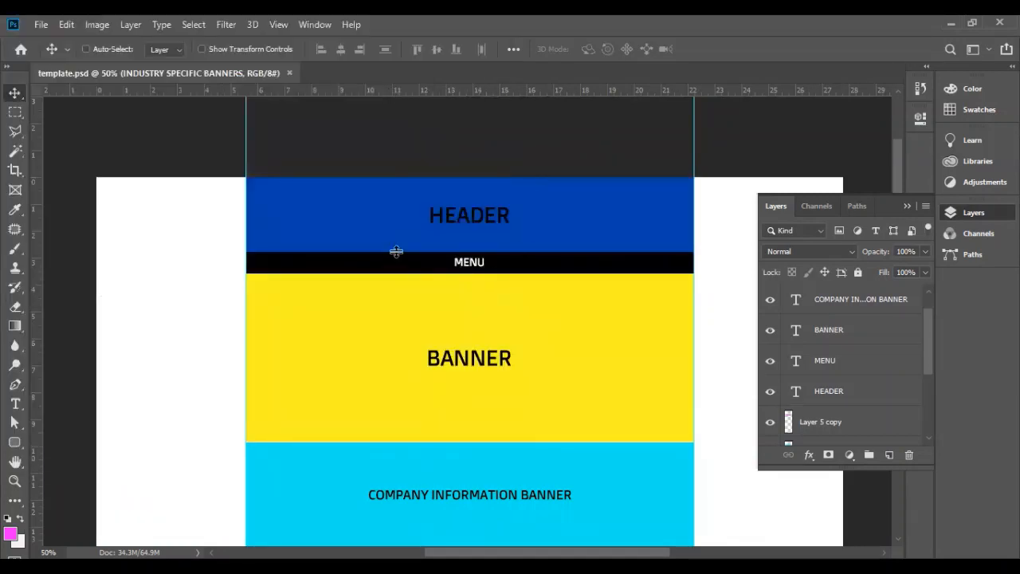
left_click_drag(443, 89, 442, 272)
left_click_drag(454, 330, 454, 441)
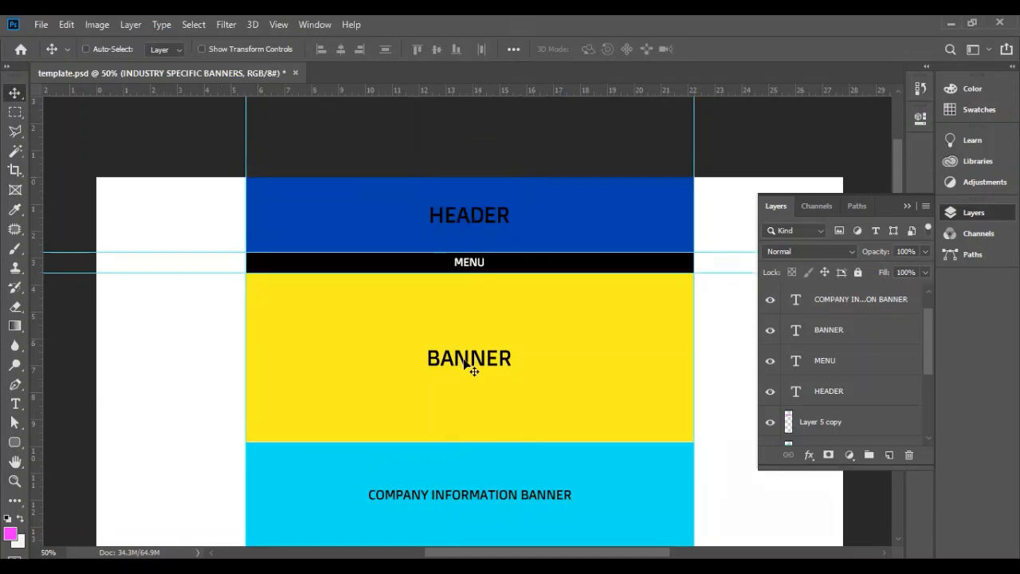
scroll(473, 368, "down", 3)
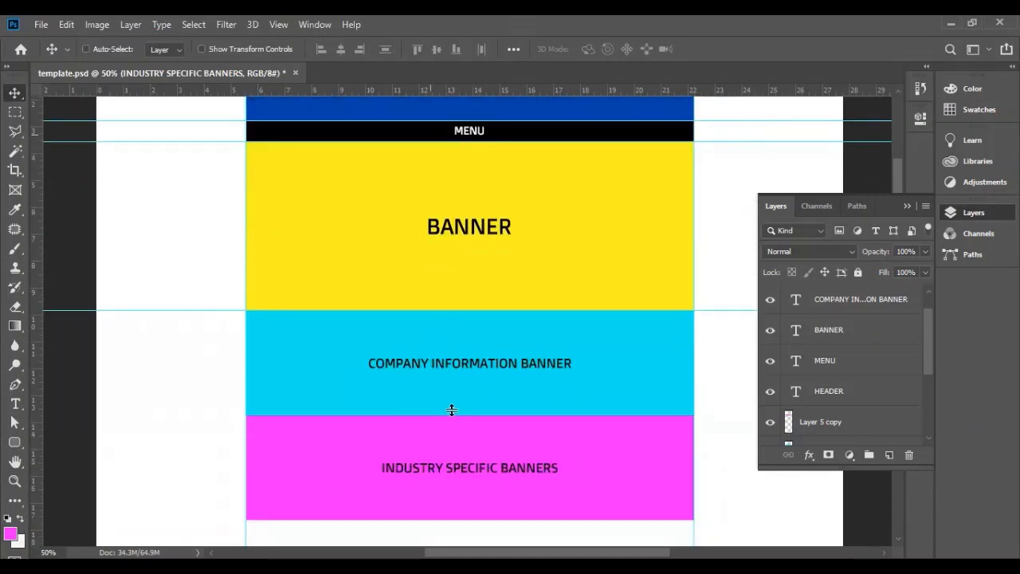
scroll(462, 375, "down", 3)
left_click_drag(480, 89, 471, 400)
scroll(453, 360, "up", 2)
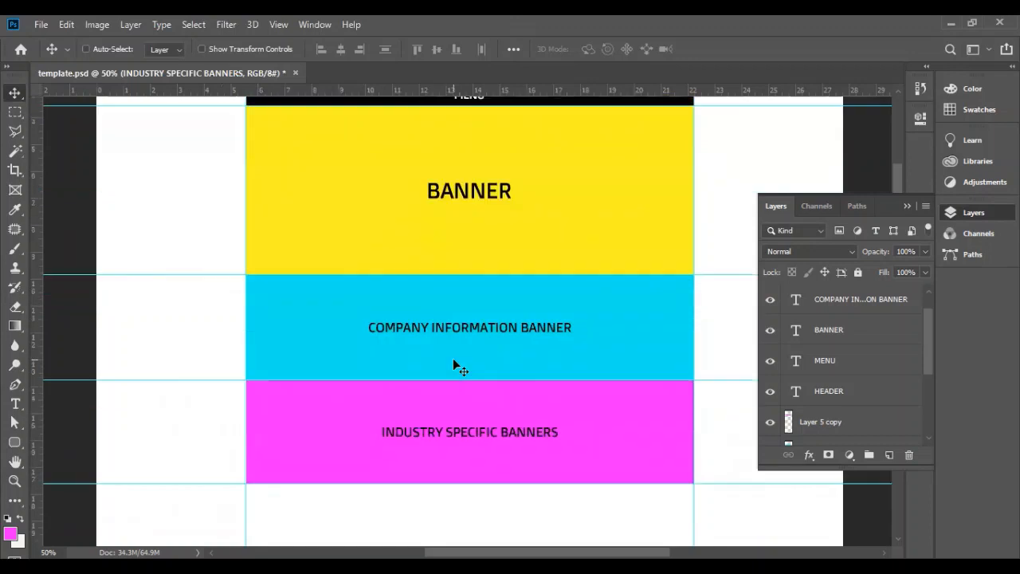
Delete the HEADER and MENU text labels from the layout.
scroll(454, 360, "up", 4)
left_click(450, 242, "ctrl")
key("Delete")
left_click(469, 256, "ctrl")
key("Delete")
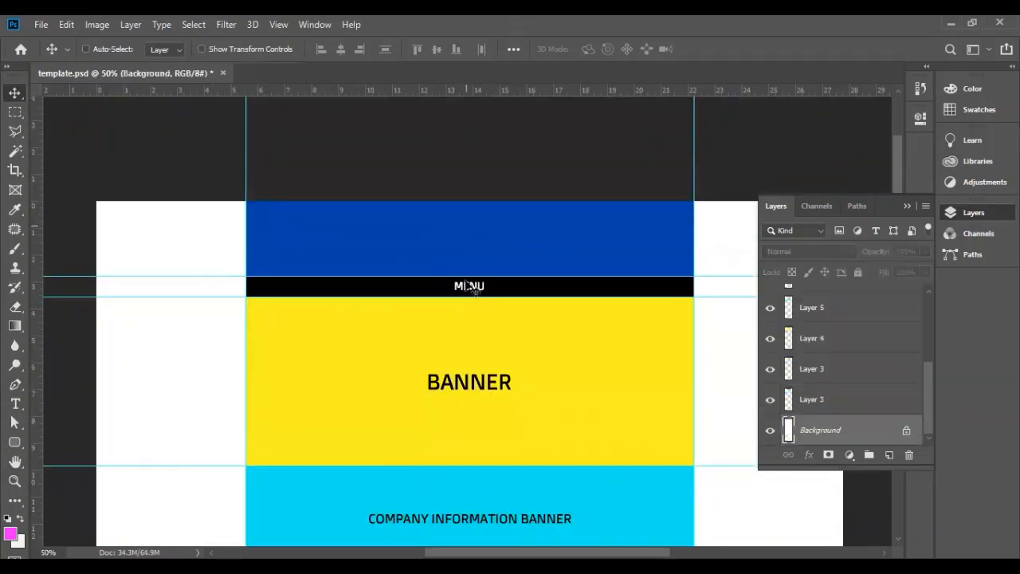
left_click(471, 286, "ctrl")
key("Delete")
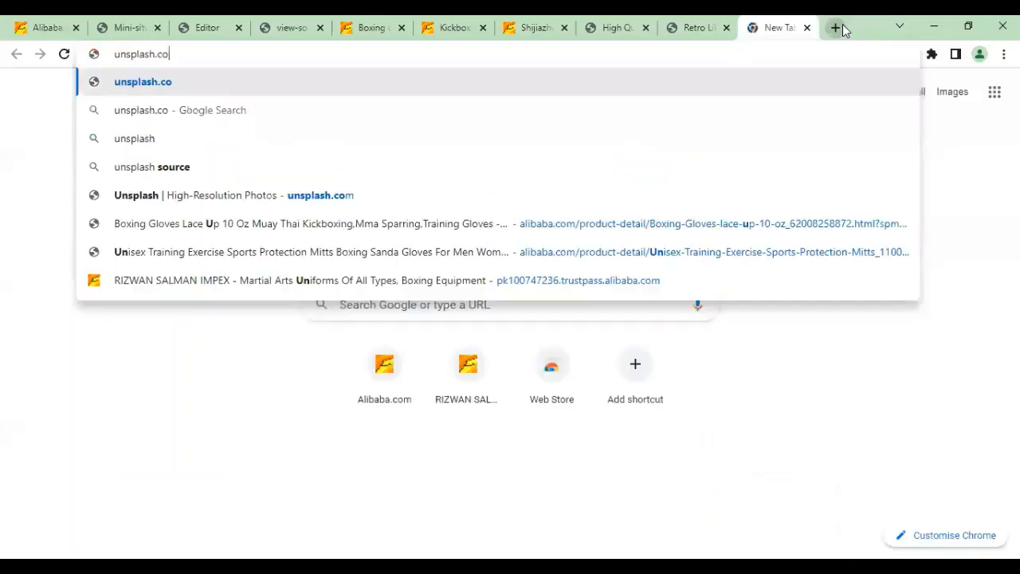
Open unsplash.com in the browser, search for "boxing" photos and look through the results.
key("Return")
type("boxing")
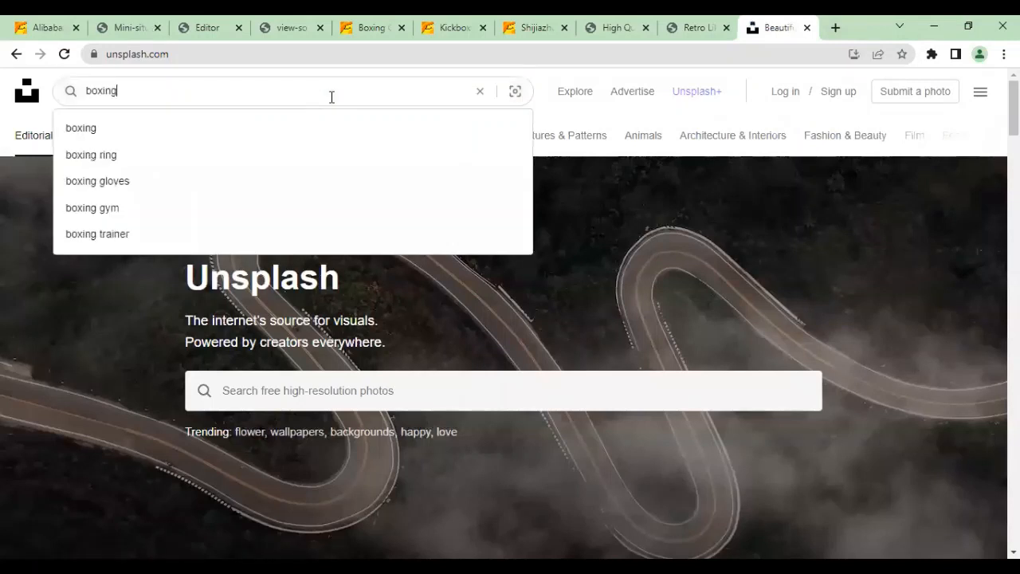
key("Return")
scroll(357, 318, "down", 2)
scroll(356, 318, "down", 6)
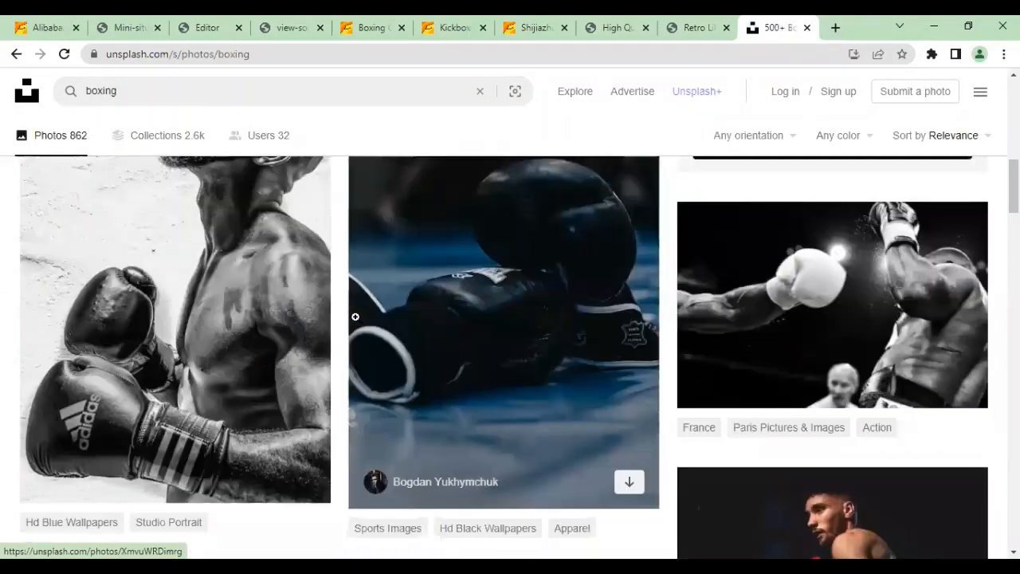
scroll(356, 318, "up", 2)
scroll(416, 367, "down", 15)
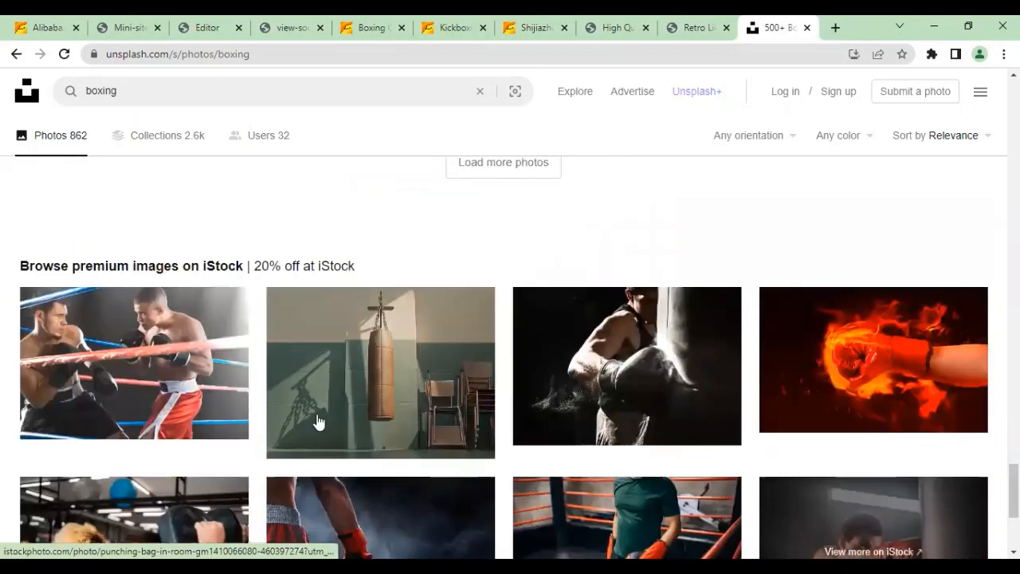
scroll(337, 358, "up", 20)
Switch the Unsplash results to the related search "boxing ring" and look through the photos.
left_click(255, 307)
scroll(2, 283, "down", 5)
scroll(1, 283, "down", 10)
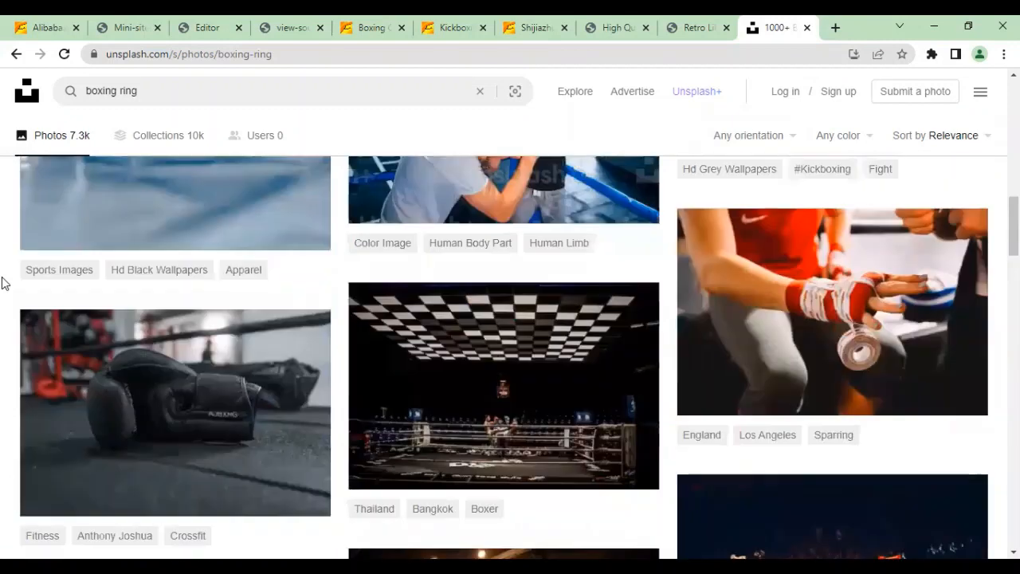
scroll(6, 285, "down", 8)
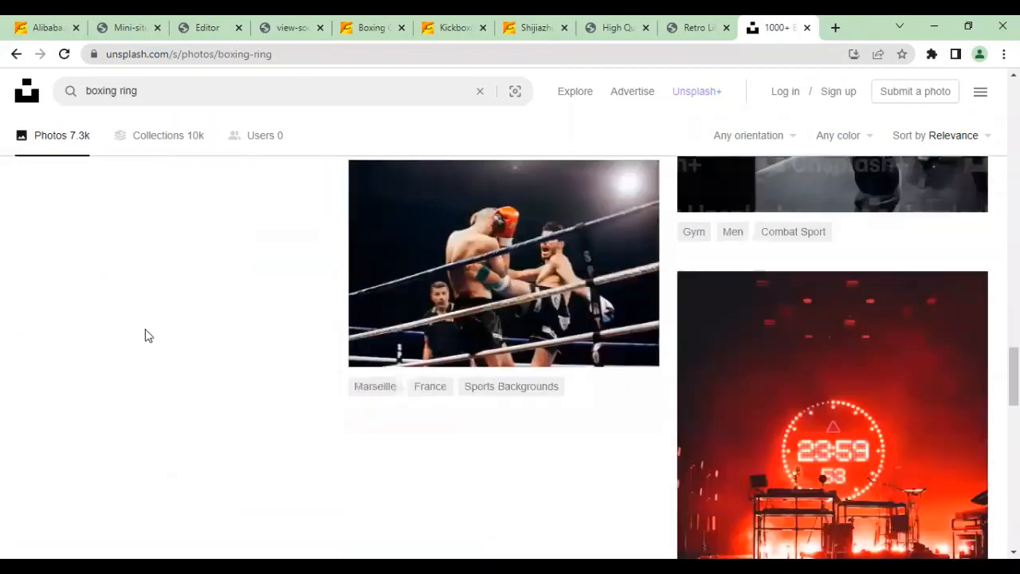
scroll(149, 337, "up", 20)
scroll(146, 333, "down", 7)
scroll(144, 330, "up", 2)
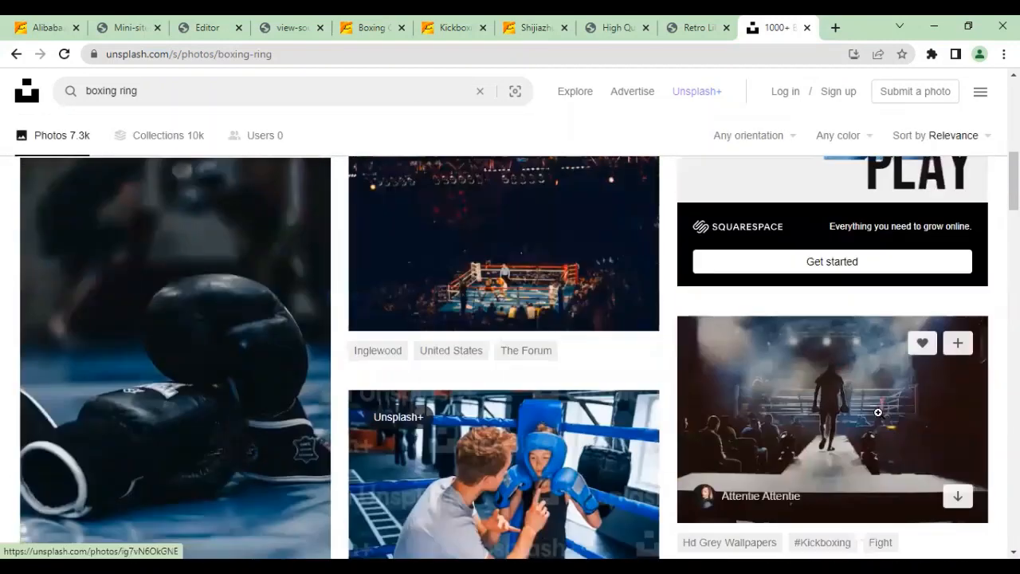
View the photo of a boxer walking towards a smoky ring, close it and continue through the boxing ring results.
left_click(797, 399)
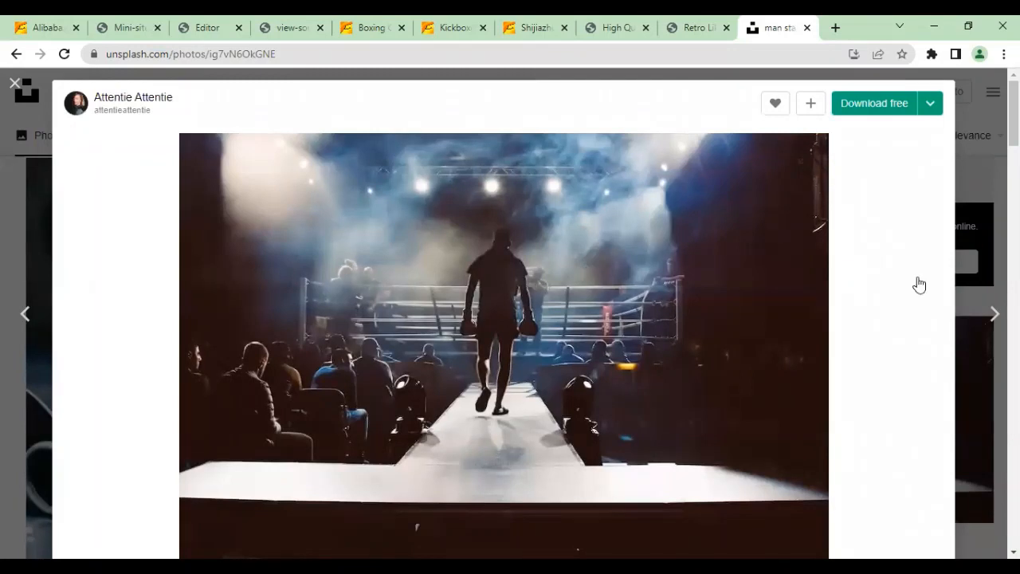
left_click(975, 142)
scroll(565, 307, "up", 5)
scroll(92, 302, "down", 8)
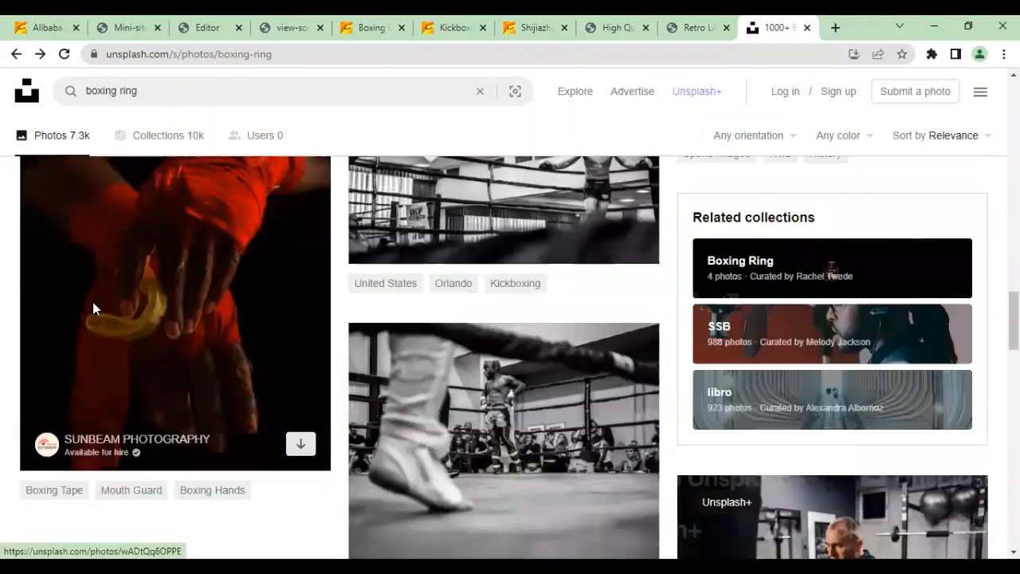
Search Unsplash for "sport" photos and look through the results.
scroll(224, 381, "up", 11)
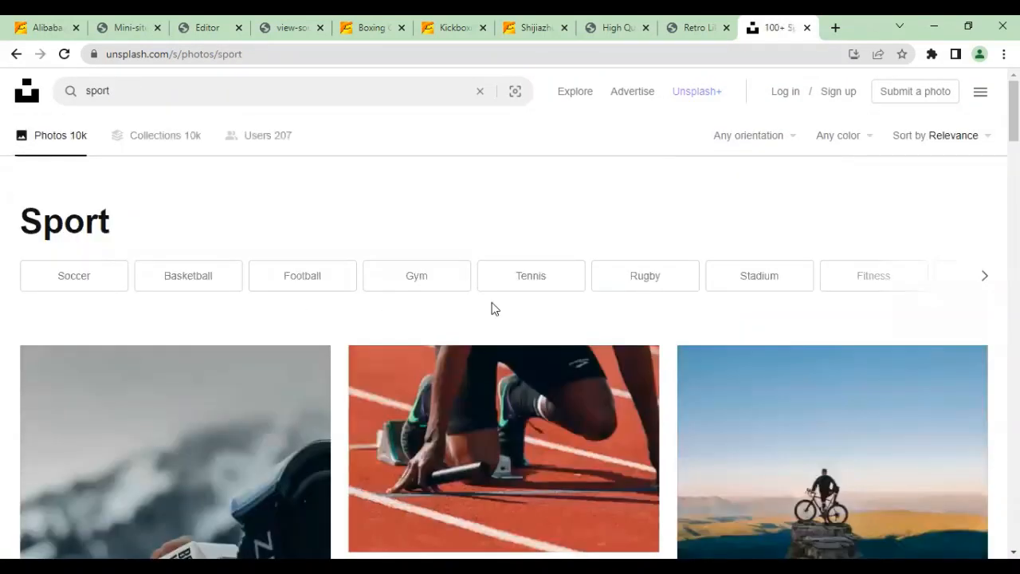
scroll(253, 322, "down", 5)
scroll(200, 343, "down", 15)
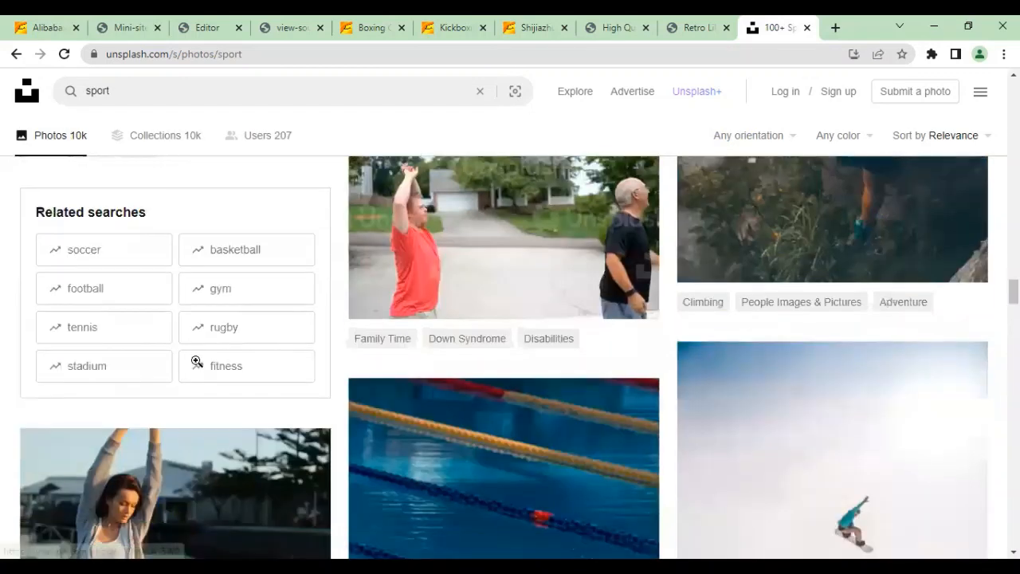
scroll(189, 360, "down", 10)
scroll(189, 360, "up", 20)
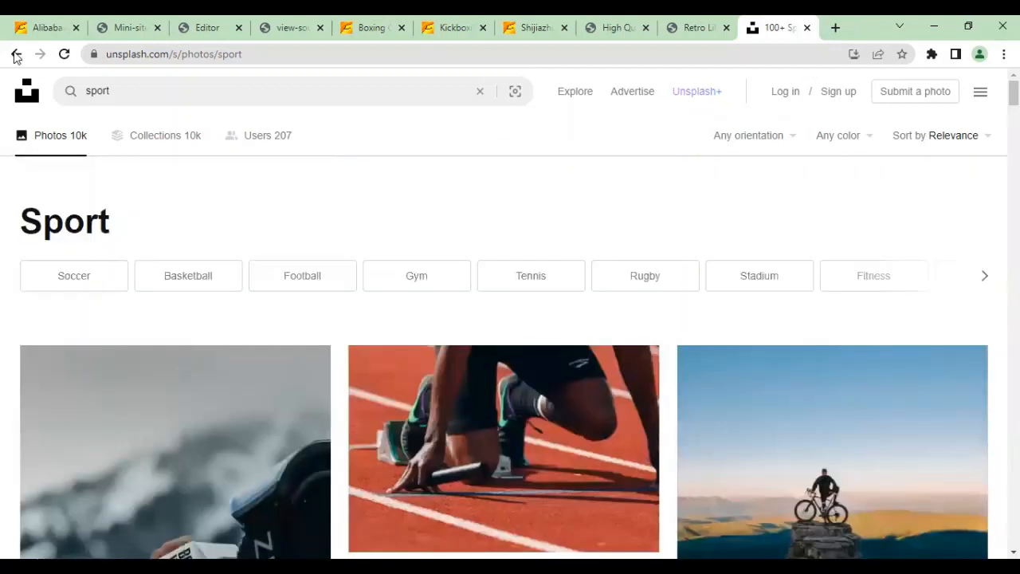
Return to the Unsplash "fight" results, download the photo of the boxer walking towards the smoky ring and show the file in its folder.
left_click(15, 56)
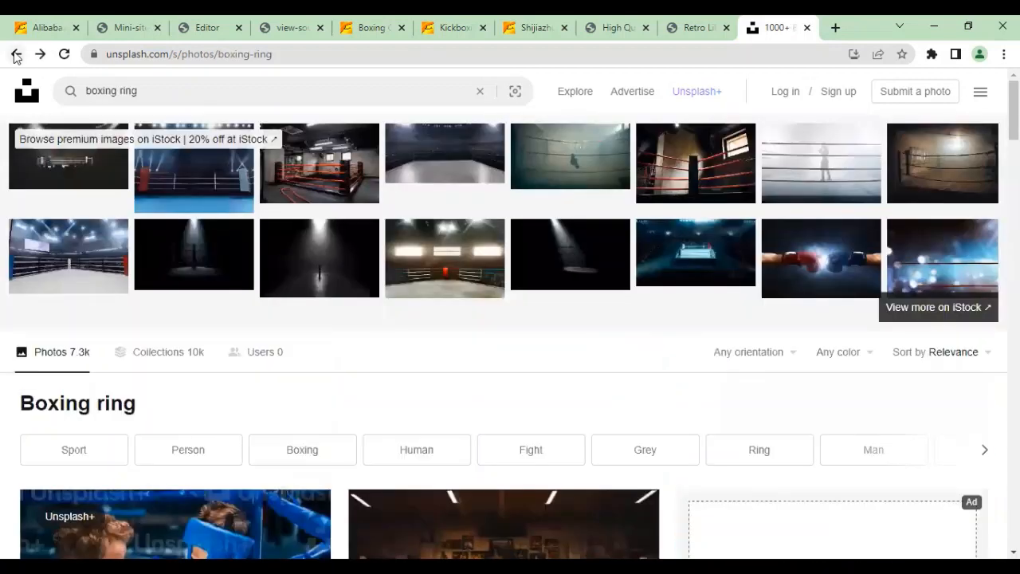
key("alt+Left")
scroll(76, 315, "down", 7)
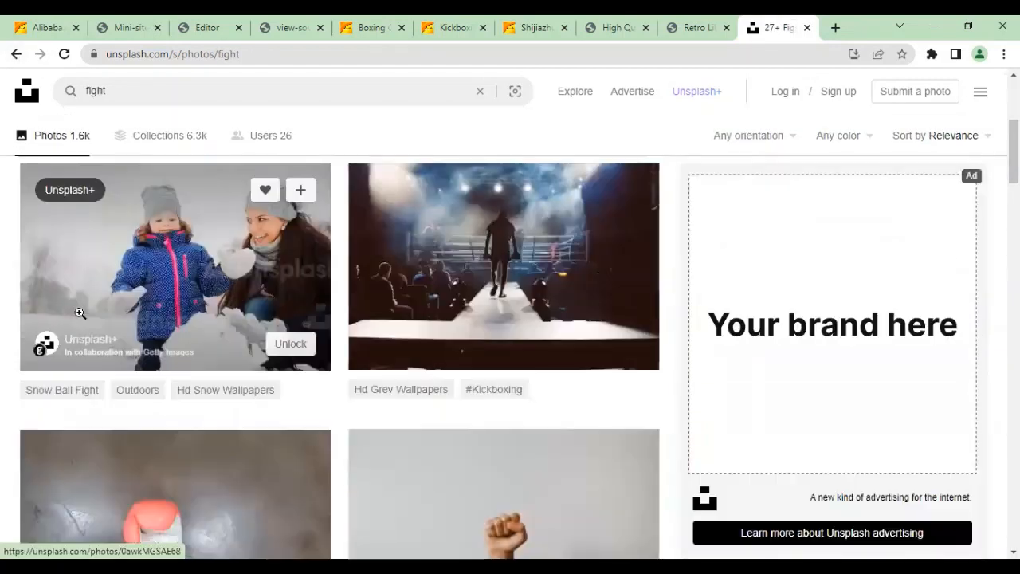
scroll(58, 330, "up", 15)
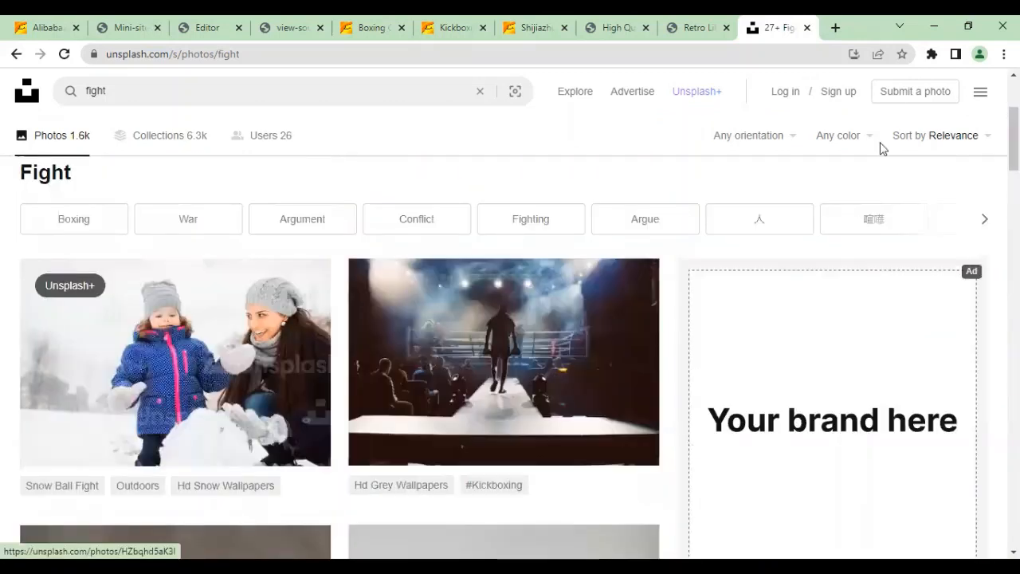
left_click(510, 446)
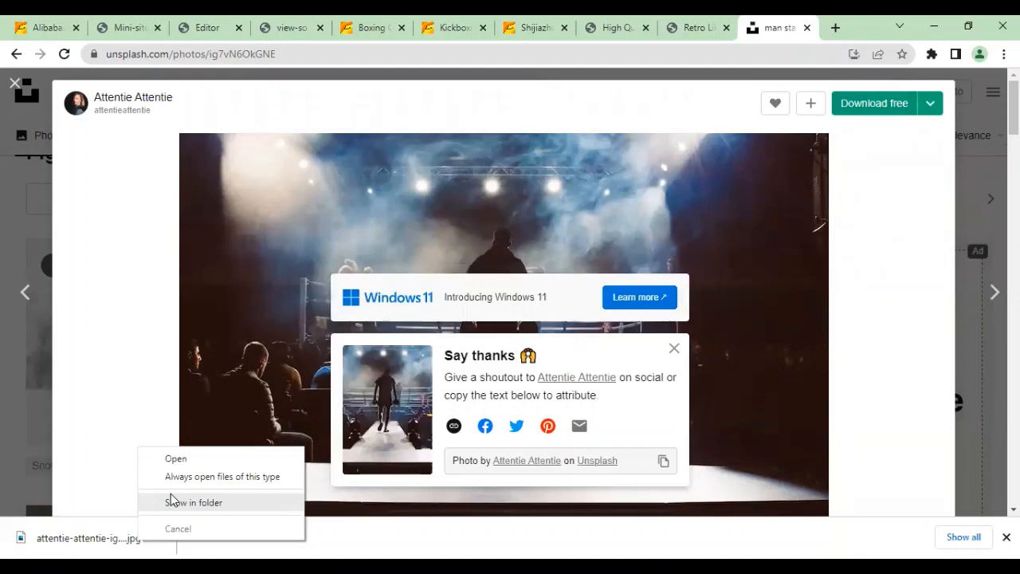
left_click(170, 500)
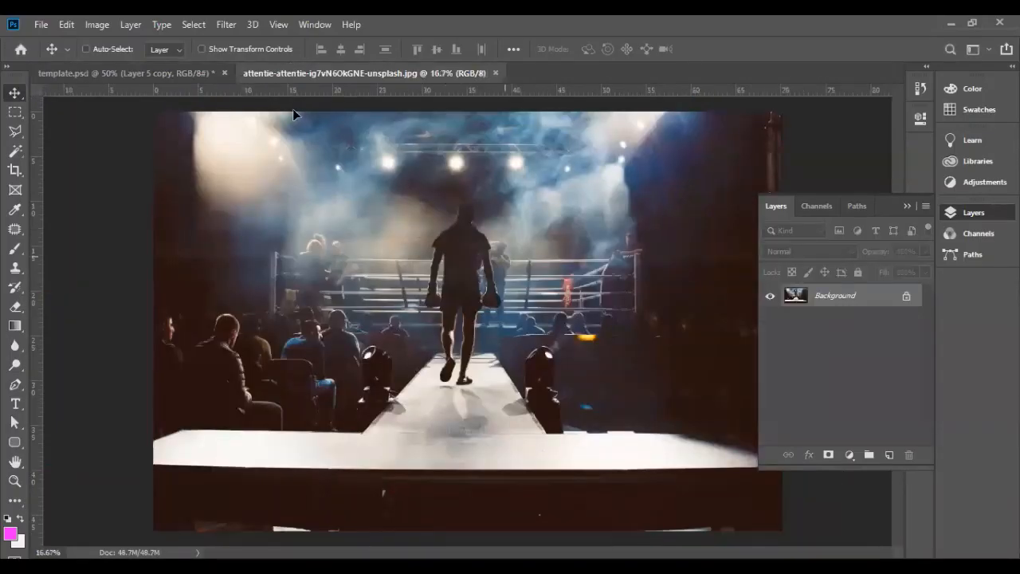
Copy the downloaded boxing photo into template.psd and move its layer below Layer 3, behind the coloured banner blocks.
left_click_drag(292, 108, 255, 247)
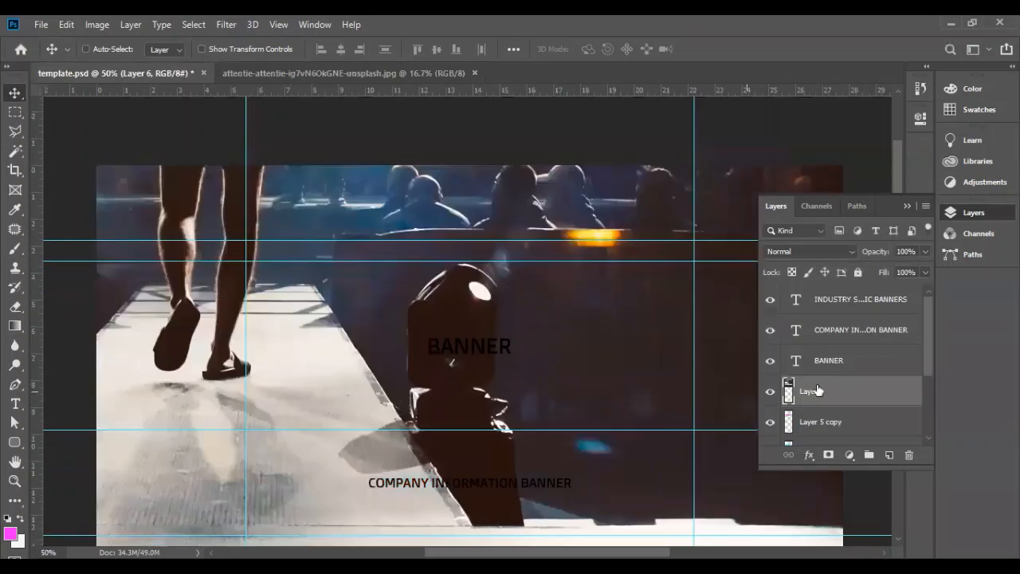
left_click_drag(817, 390, 813, 435)
scroll(361, 276, "down", 2)
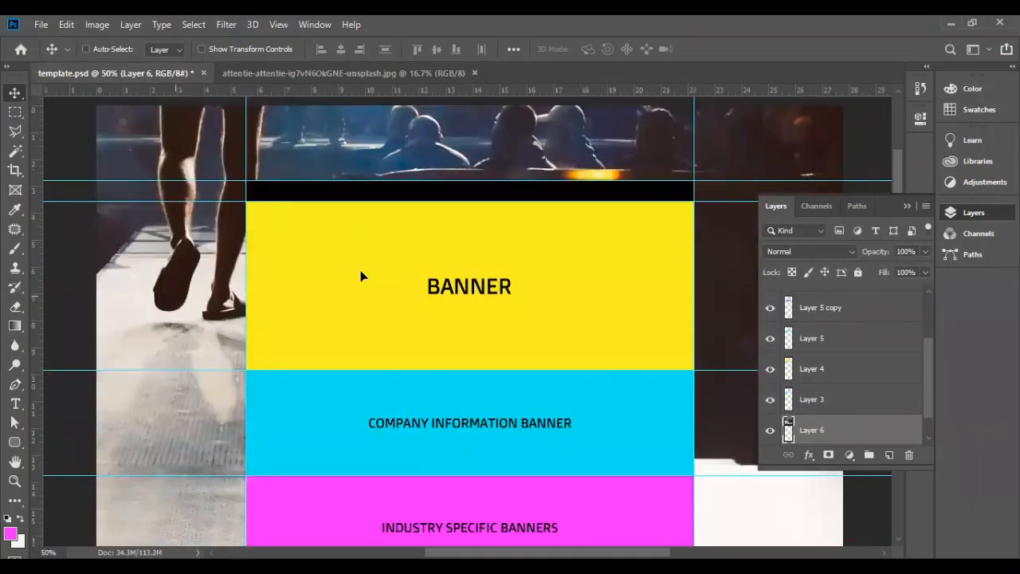
scroll(399, 359, "down", 3)
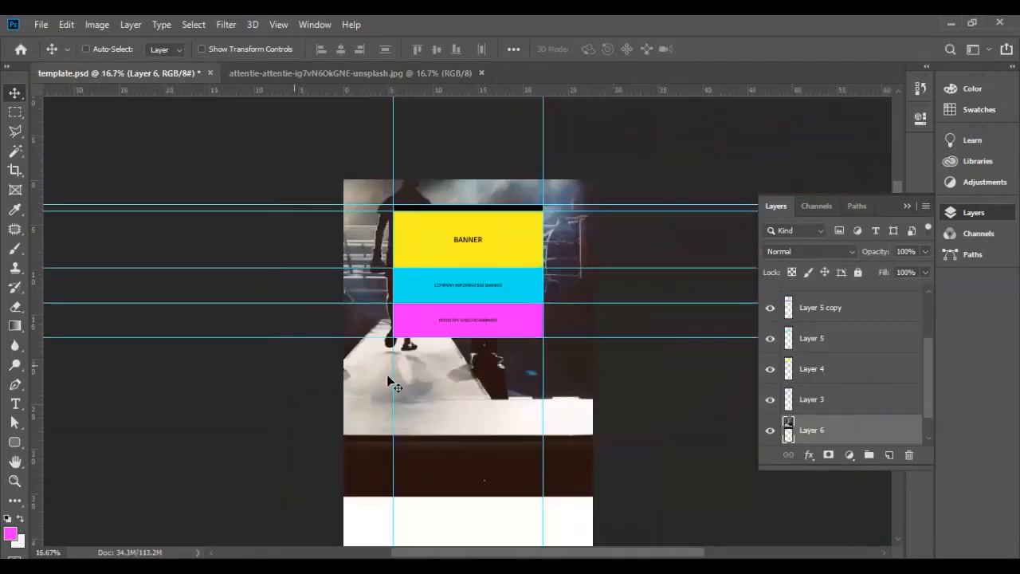
Scale down the boxing photo and position it behind the banner blocks so it covers the upper part of the page.
scroll(388, 381, "down", 1)
left_click_drag(518, 381, 539, 389)
scroll(295, 448, "down", 6)
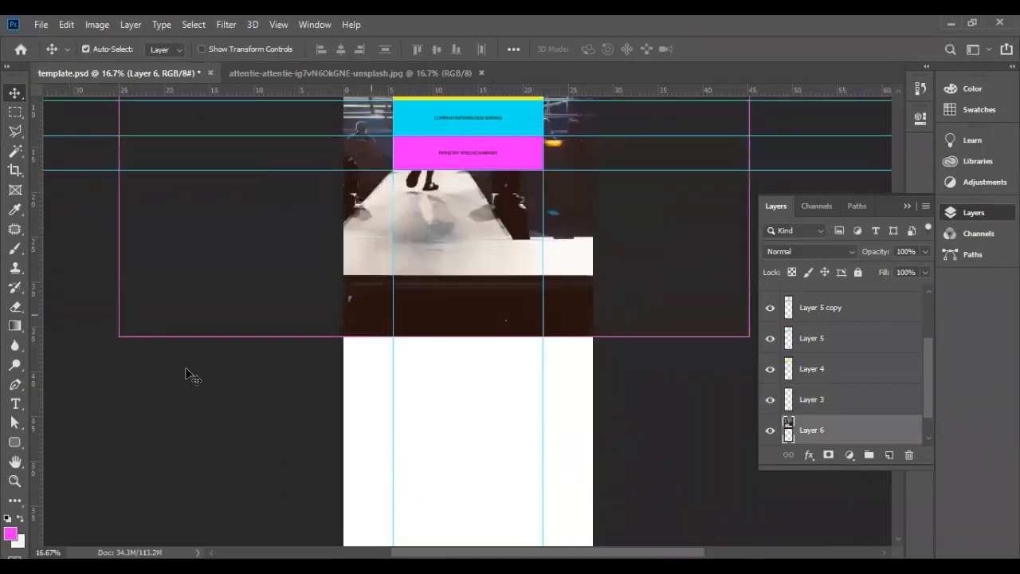
key("ctrl+t")
left_click_drag(120, 337, 265, 359)
scroll(292, 343, "up", 3)
left_click_drag(521, 257, 465, 325)
left_click_drag(209, 428, 390, 309)
left_click_drag(559, 173, 463, 198)
key("Return")
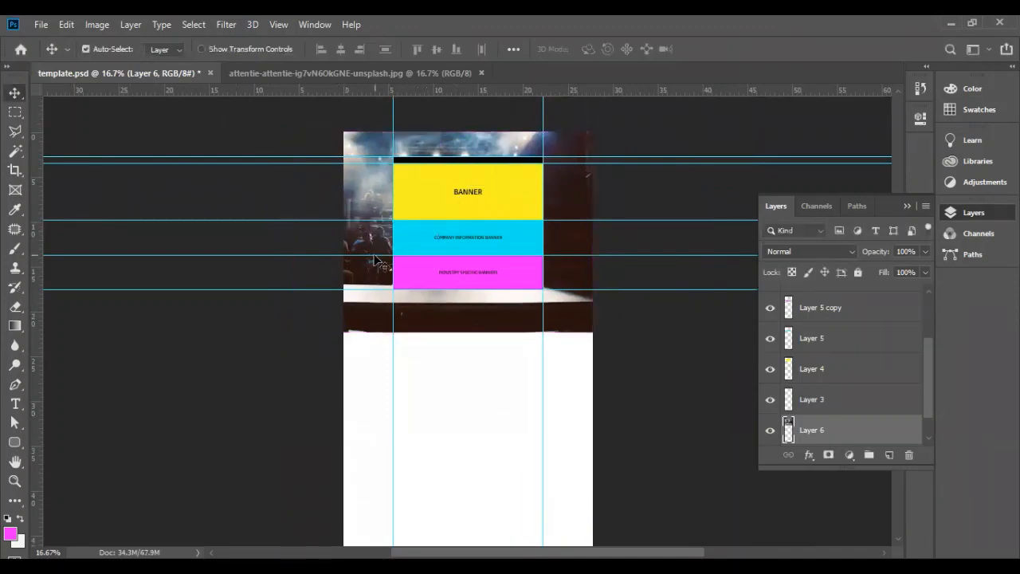
key("ctrl+1")
scroll(374, 257, "up", 5)
key("ctrl+minus")
scroll(398, 252, "up", 2)
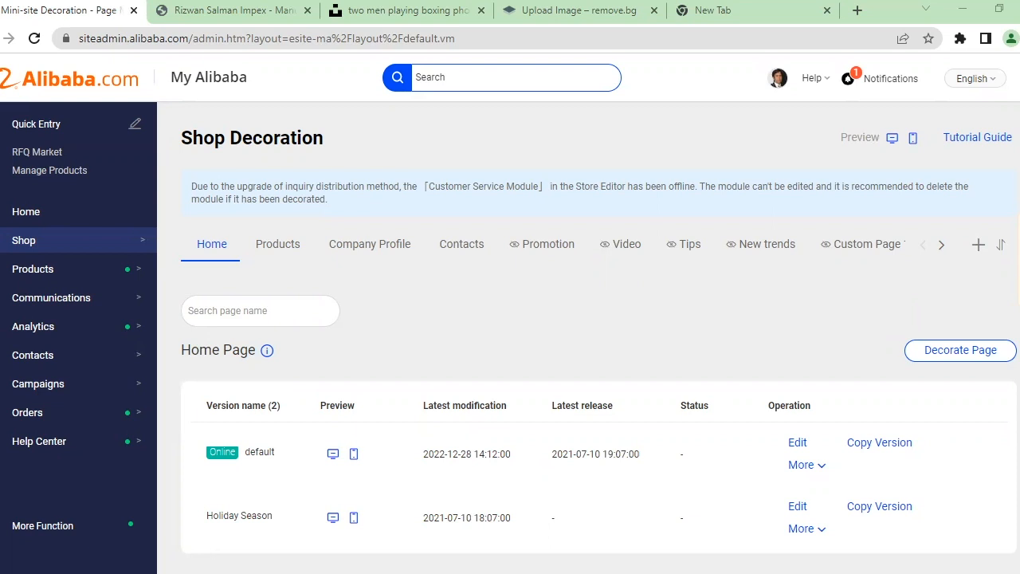
Switch to File Explorer and look through the logo, industry-specific, company-info and banner images in the Site_Elements folder.
key("alt+Tab")
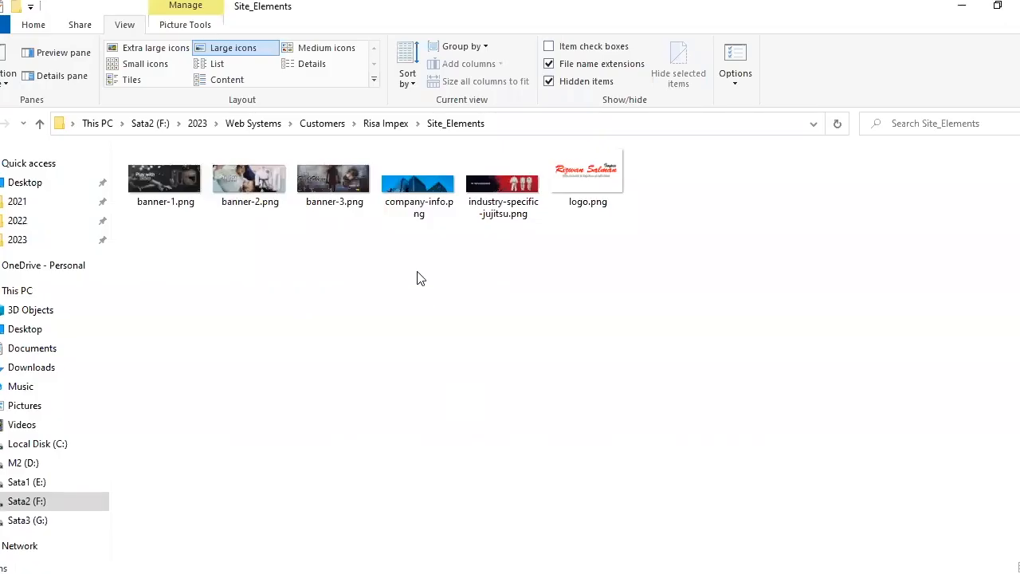
left_click(595, 180)
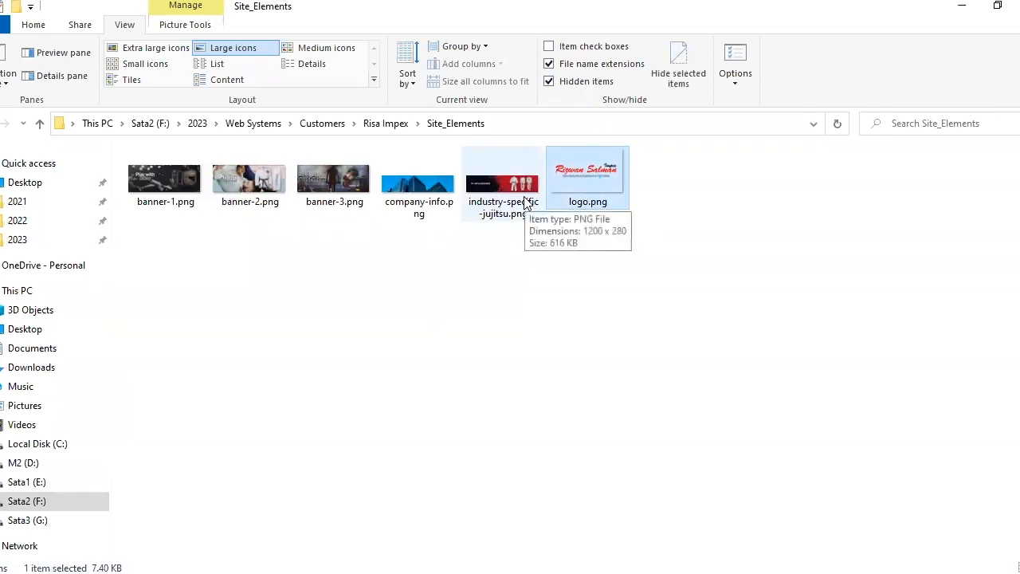
left_click(510, 203)
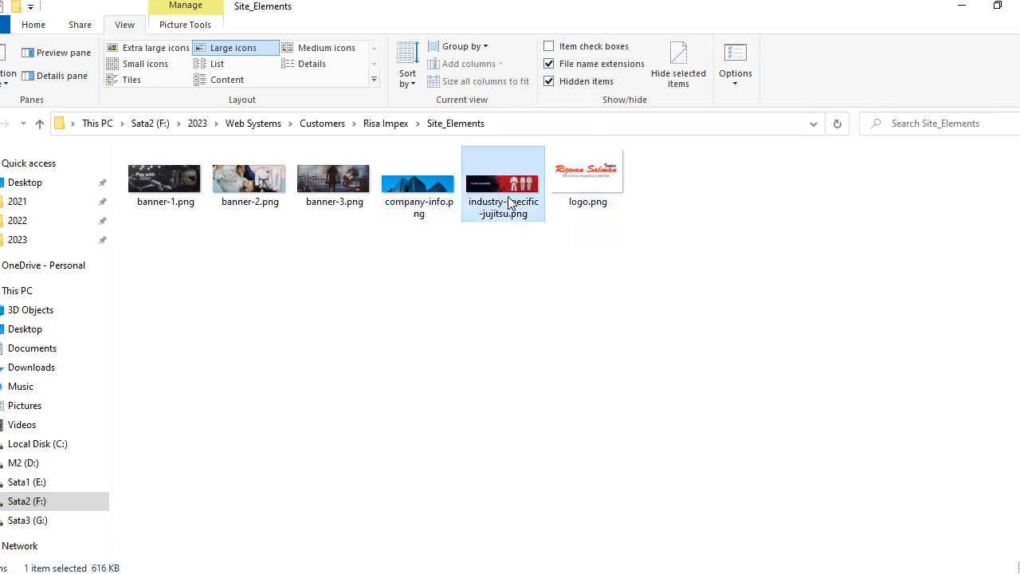
left_click(418, 195)
left_click(336, 199)
left_click(253, 197)
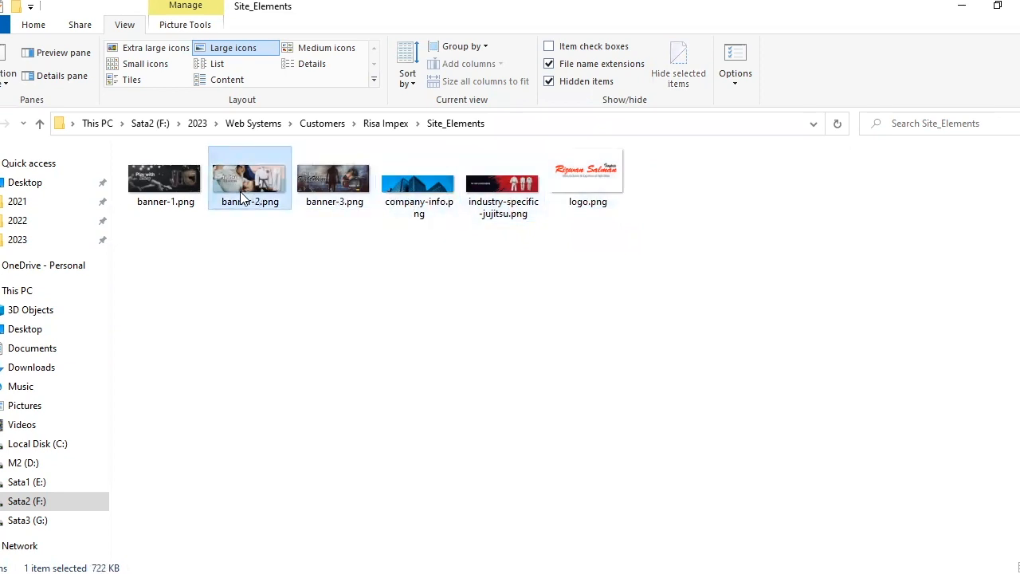
left_click(167, 199)
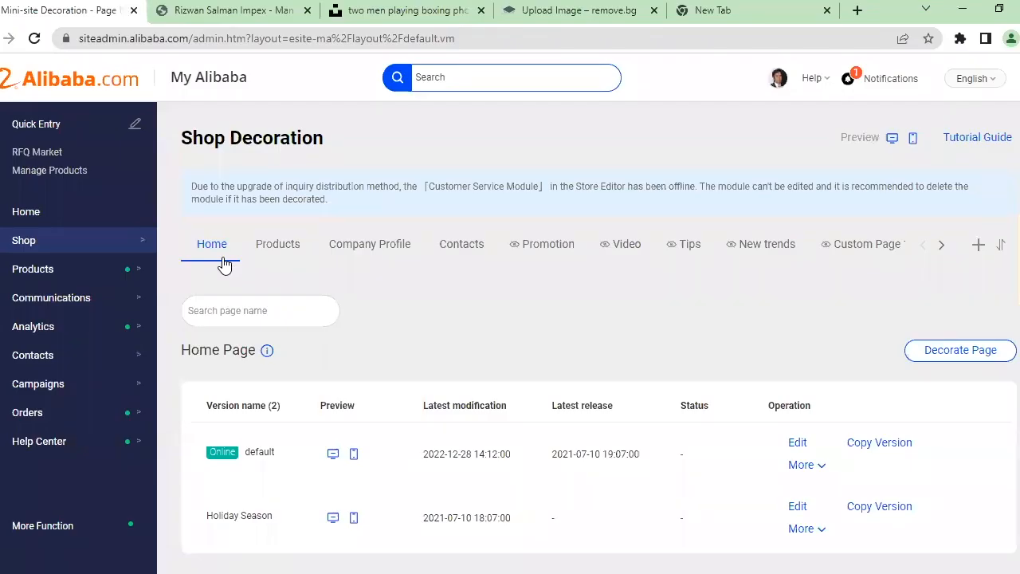
Return to the browser and open Shop Decoration from the Alibaba shop options.
mouse_move(55, 244)
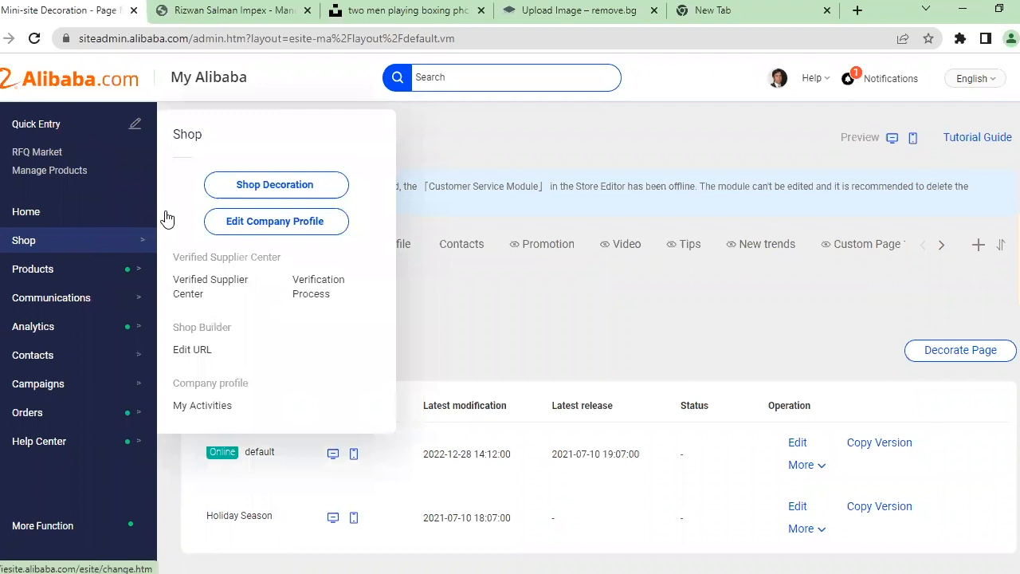
left_click(273, 179)
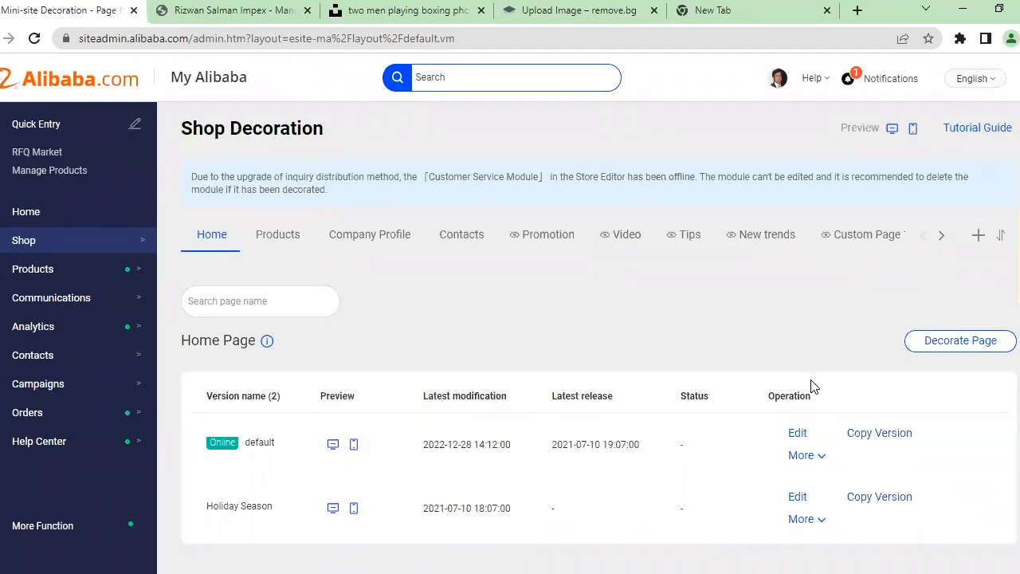
left_click(820, 494)
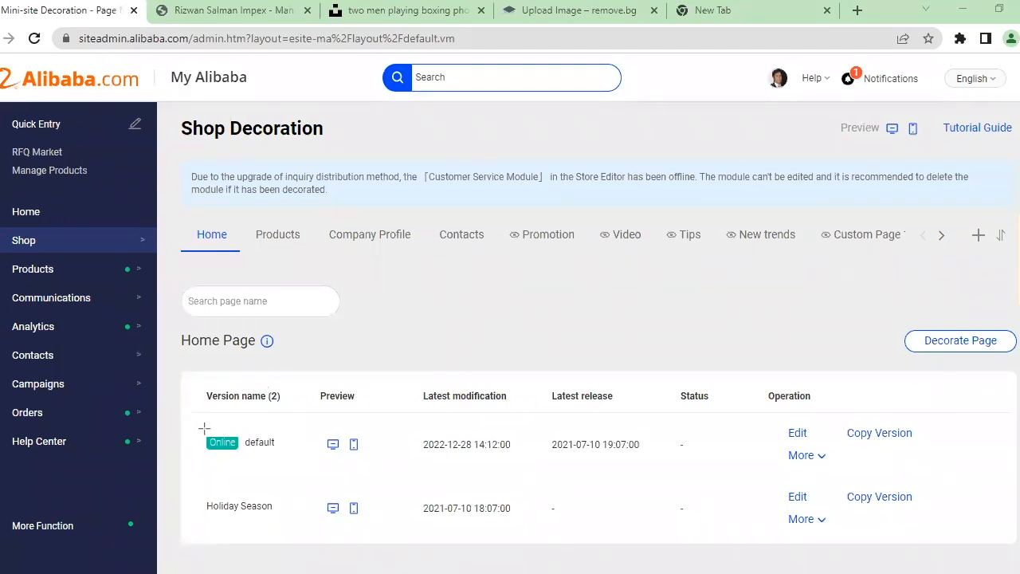
left_click_drag(200, 484, 286, 525)
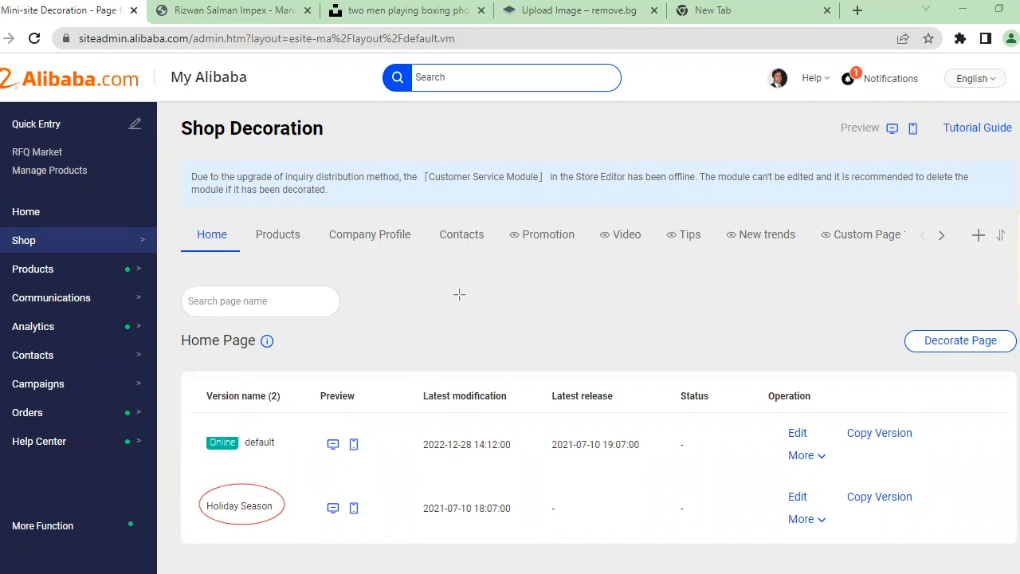
key("ctrl+z")
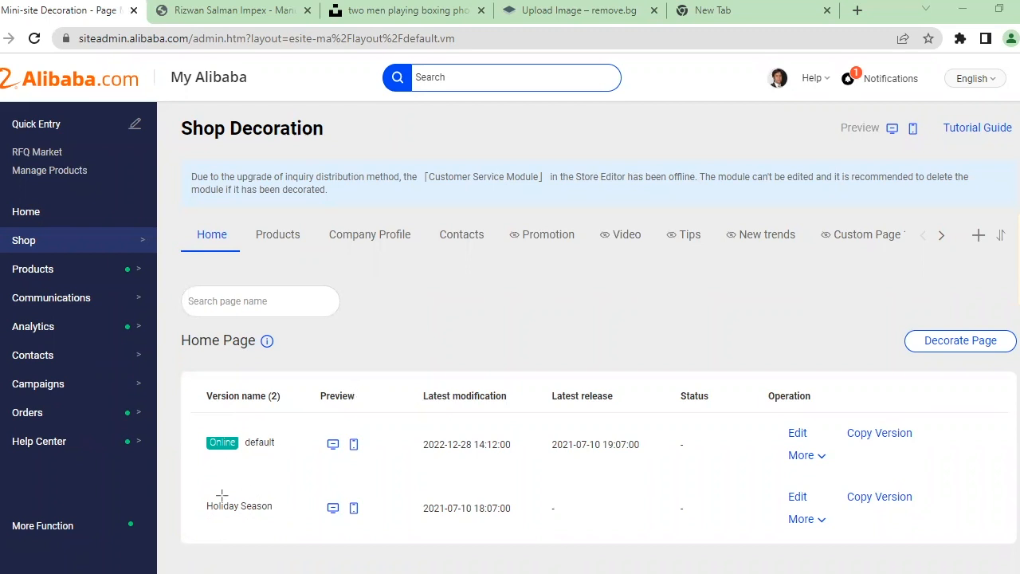
left_click_drag(204, 506, 286, 507)
left_click_drag(204, 447, 273, 447)
left_click(777, 181)
left_click_drag(319, 424, 359, 463)
mouse_move(415, 435)
left_mouse_down()
mouse_move(508, 456)
mouse_move(652, 455)
left_mouse_up()
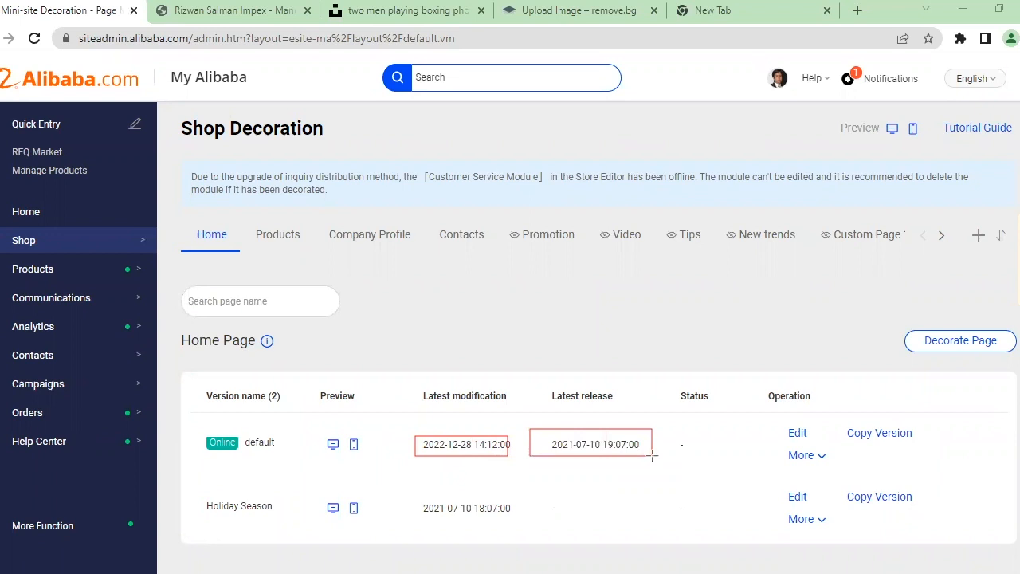
mouse_move(779, 424)
left_mouse_down()
mouse_move(816, 441)
mouse_move(805, 463)
mouse_move(835, 462)
left_mouse_up()
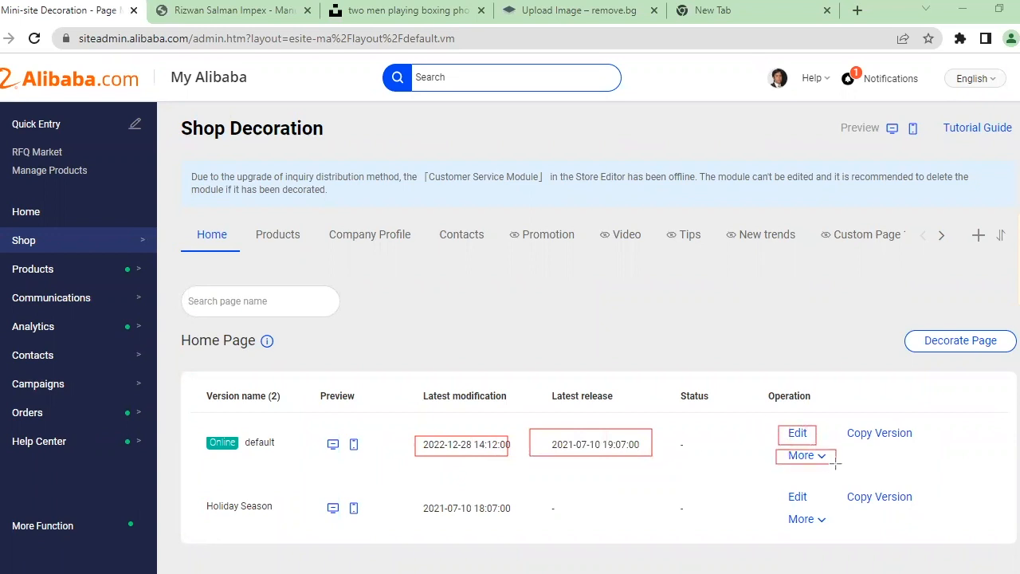
mouse_move(835, 420)
left_mouse_down()
mouse_move(894, 453)
mouse_move(941, 449)
left_mouse_up()
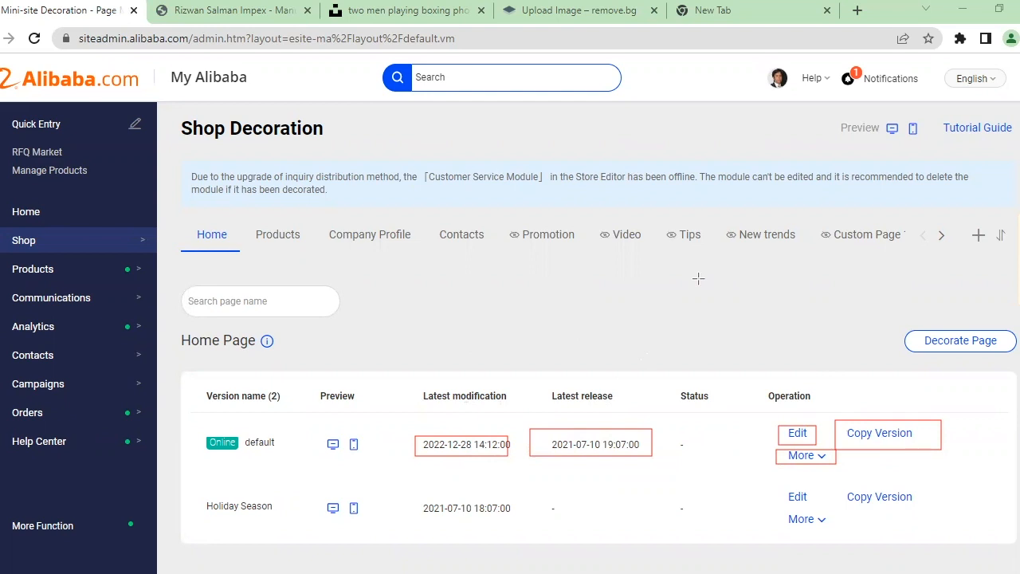
left_click(717, 182)
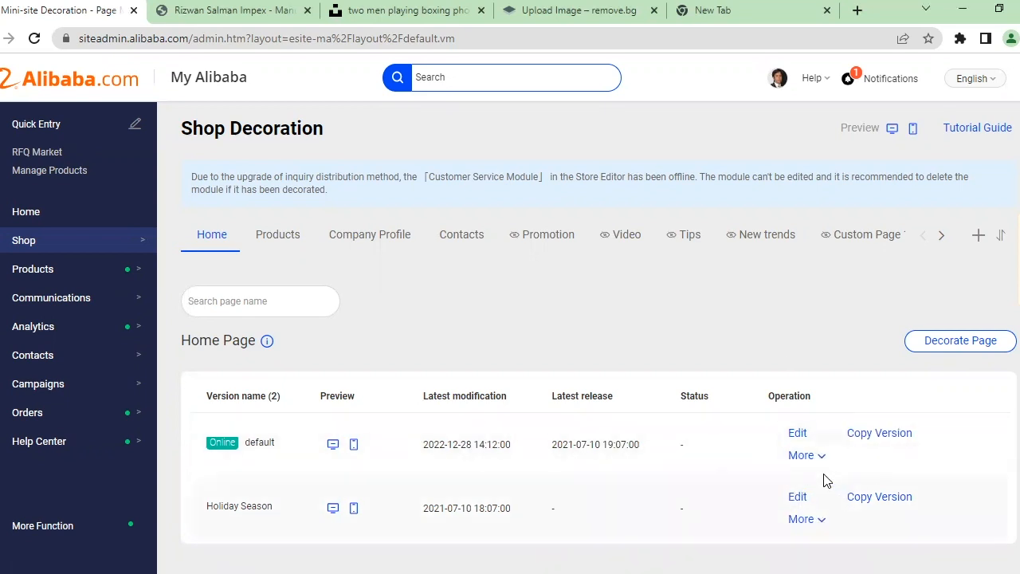
Rename the "Holiday Season" version of the home page to "Holiday Season-1".
left_click(805, 455)
left_click(804, 518)
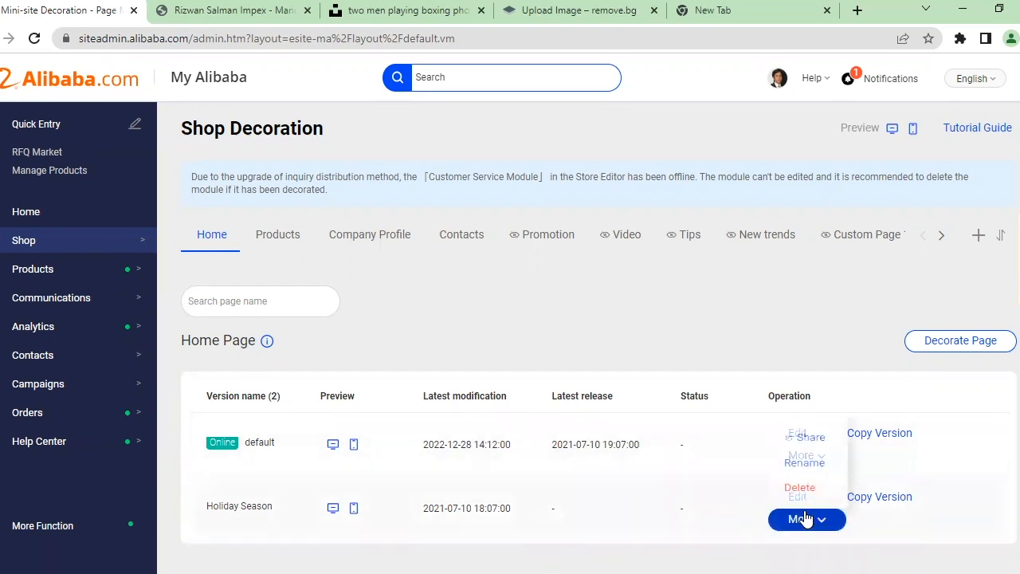
left_click(800, 456)
left_click(512, 315)
type("-1")
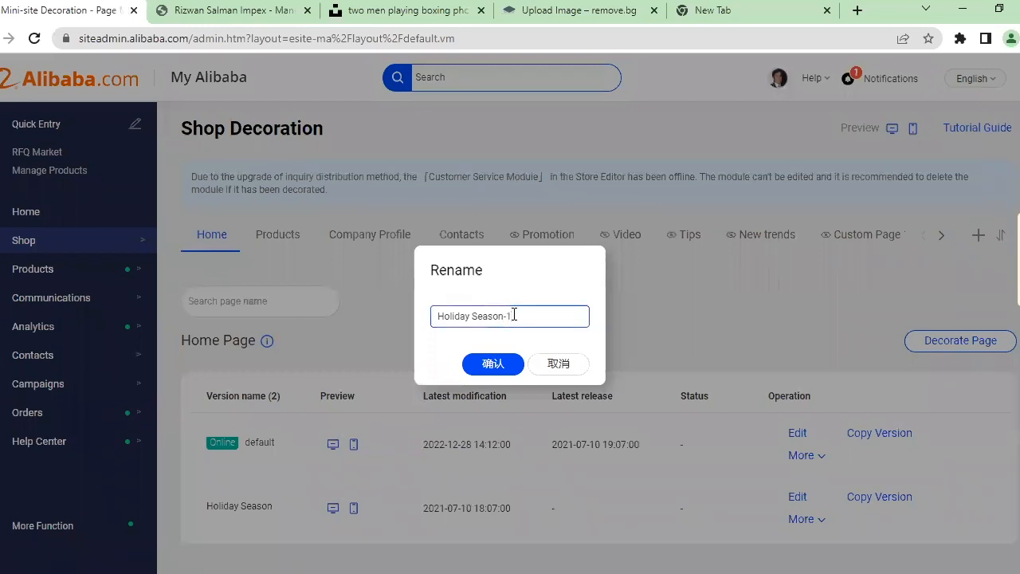
left_click(515, 364)
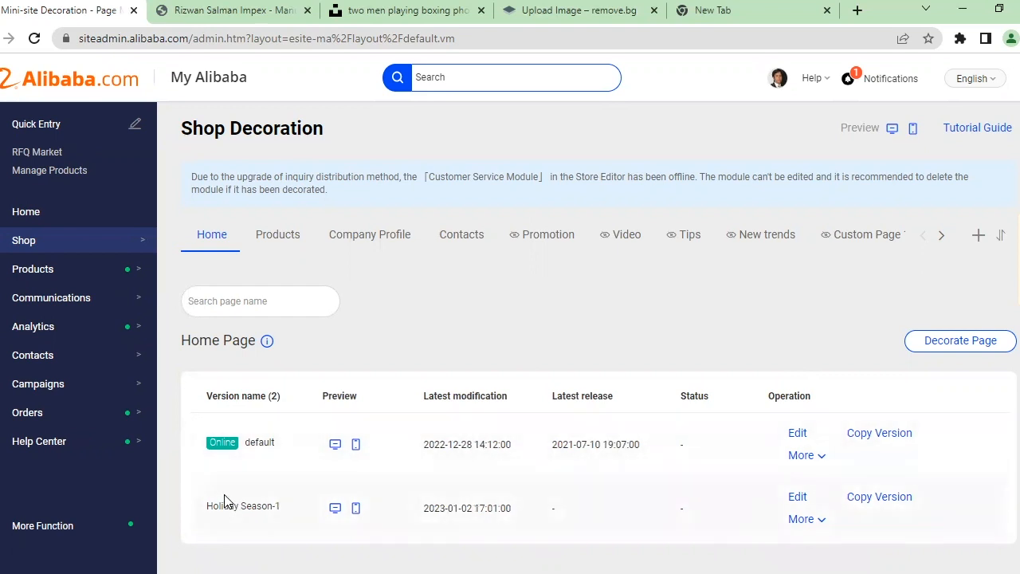
Open the online default home page version for editing and close the browser tabs that follow the Editor tab.
left_click(800, 436)
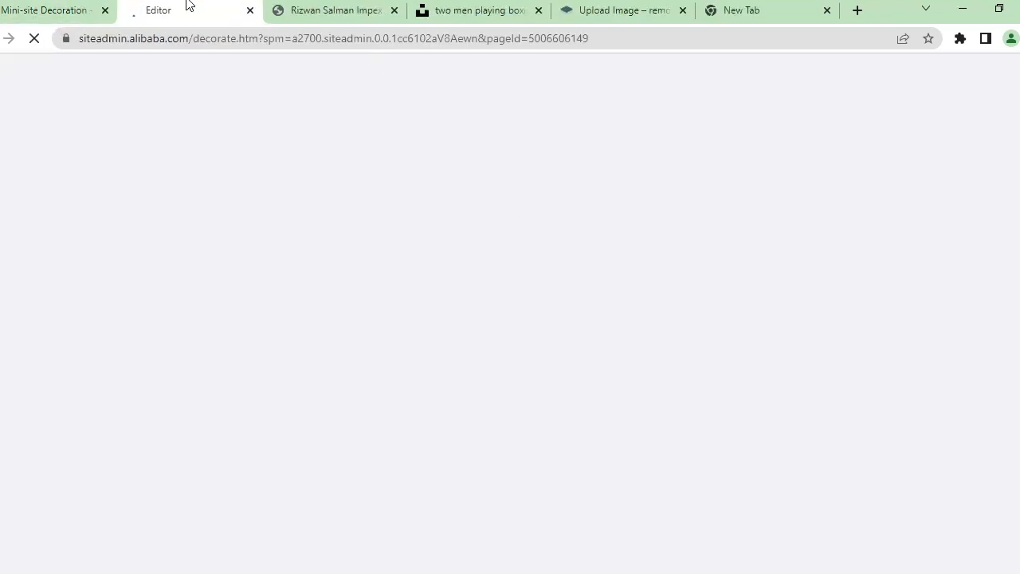
right_click(189, 6)
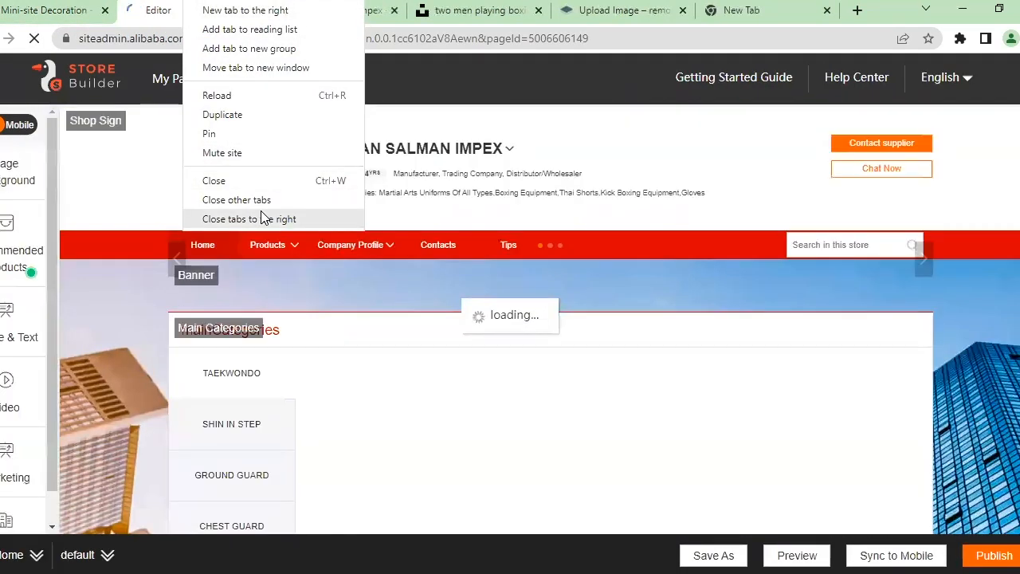
left_click(263, 218)
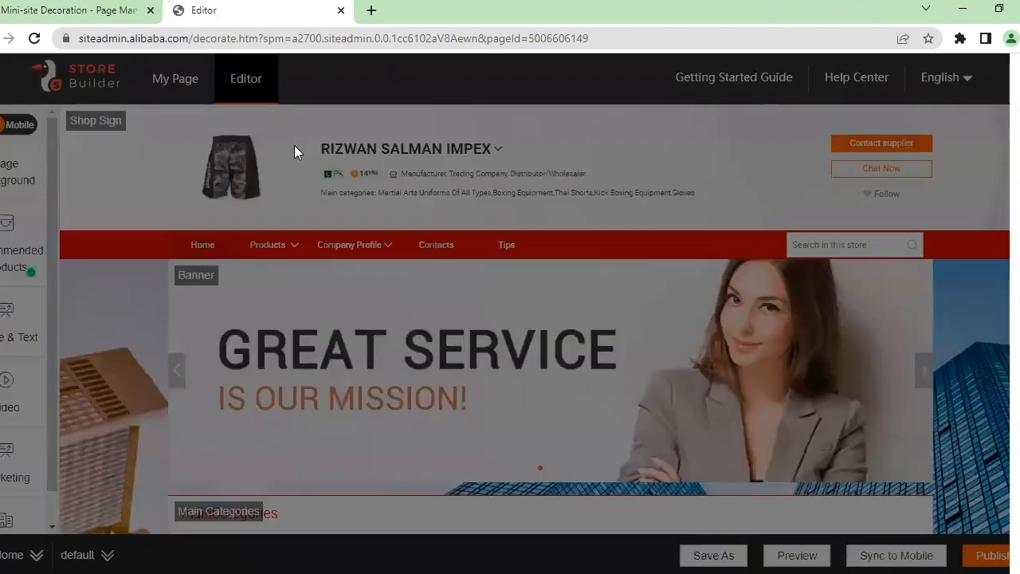
Replace the shop sign image with logo.png from the Site_Elements folder and save the shop sign.
left_click(295, 146)
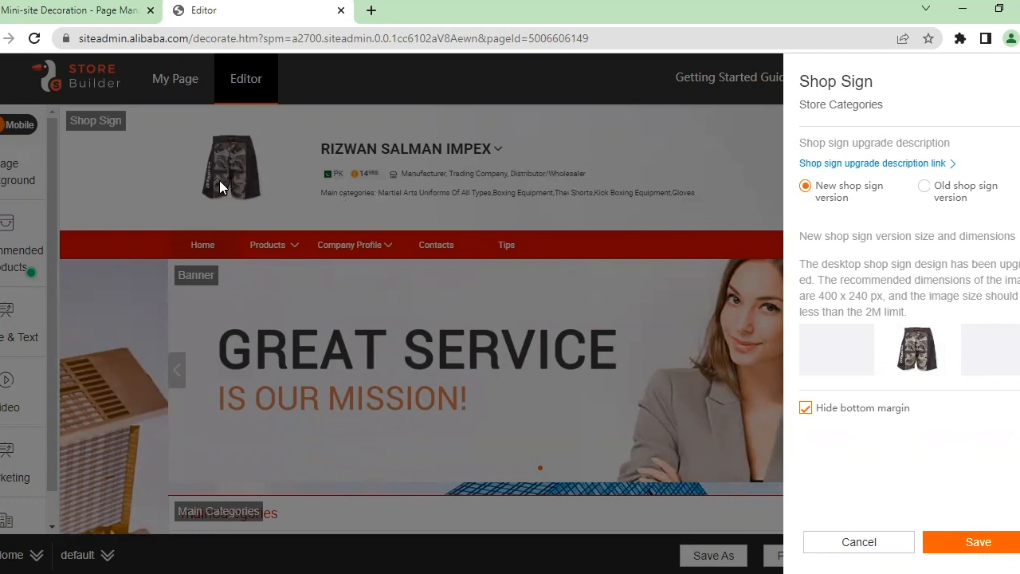
mouse_move(921, 366)
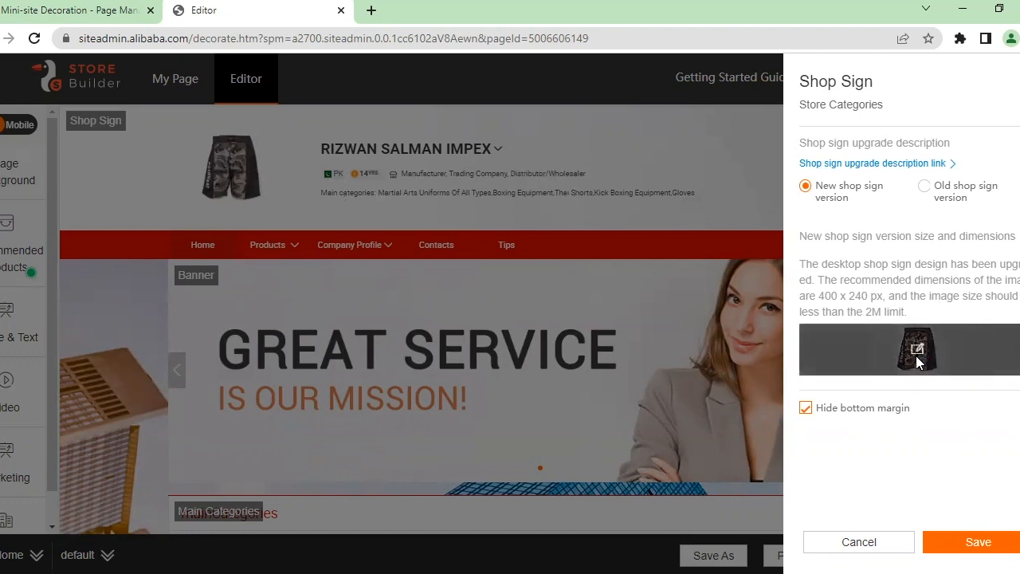
left_click(916, 355)
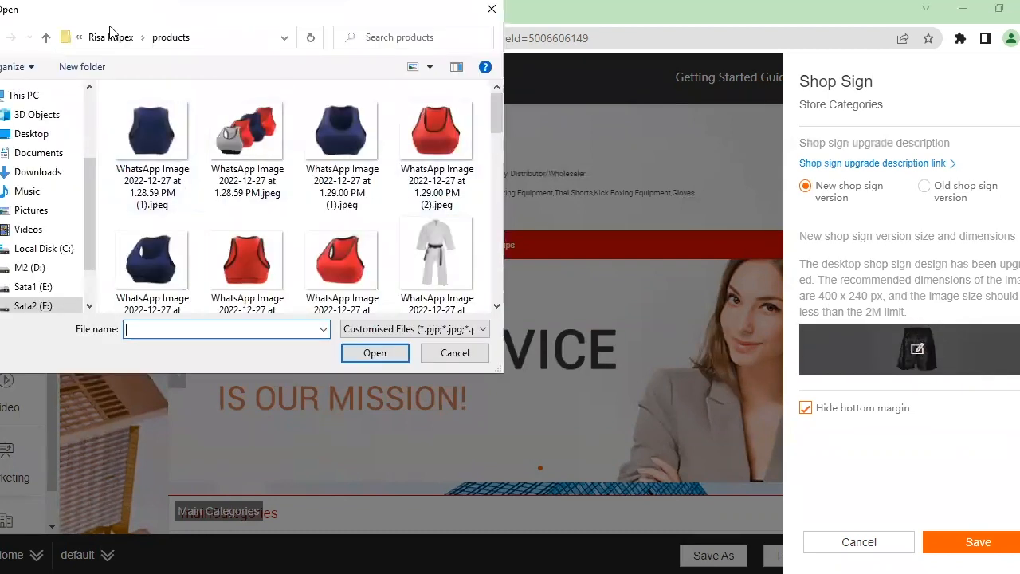
left_click(110, 37)
double_click(226, 131)
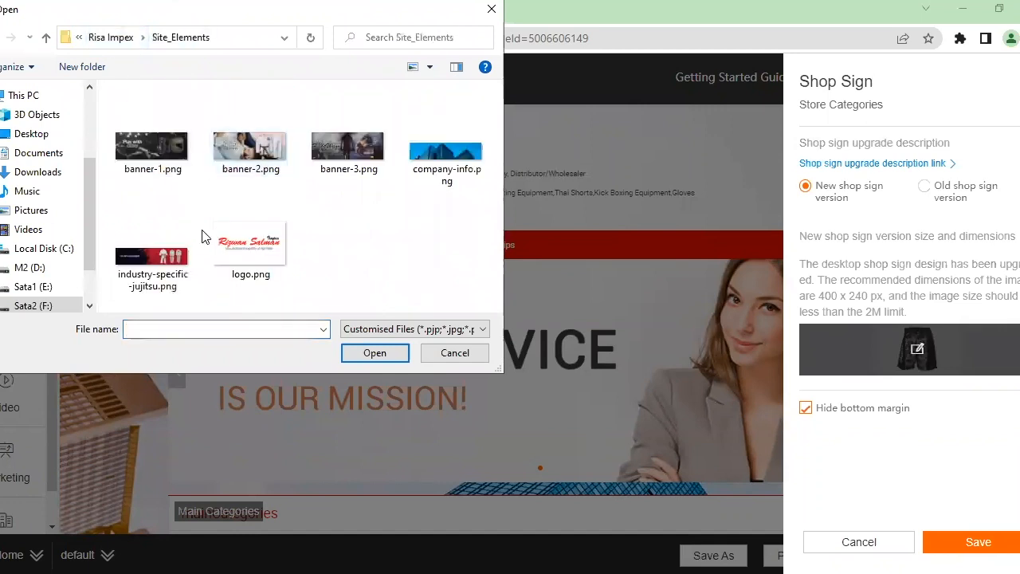
left_click(258, 244)
double_click(258, 244)
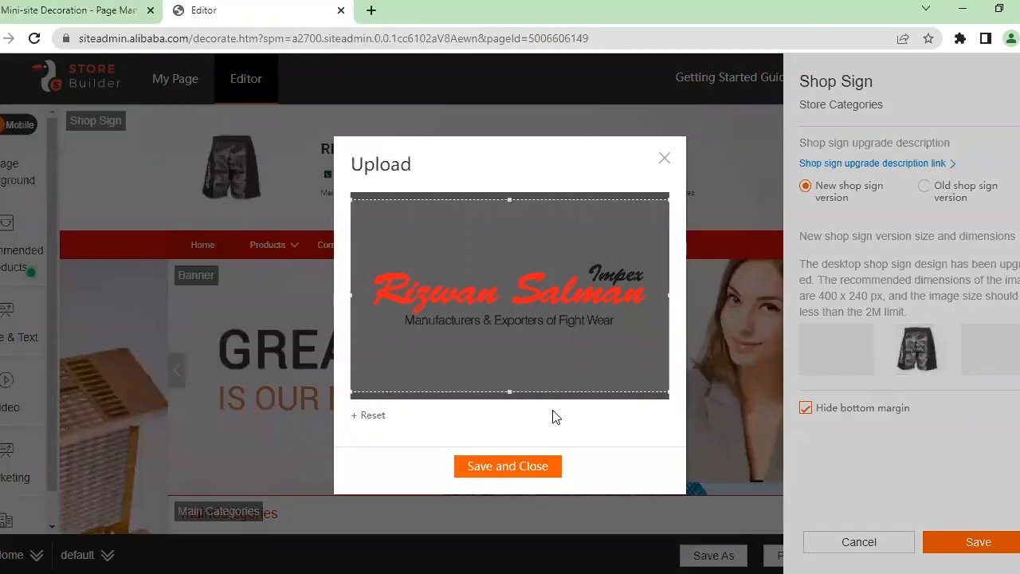
left_click(530, 470)
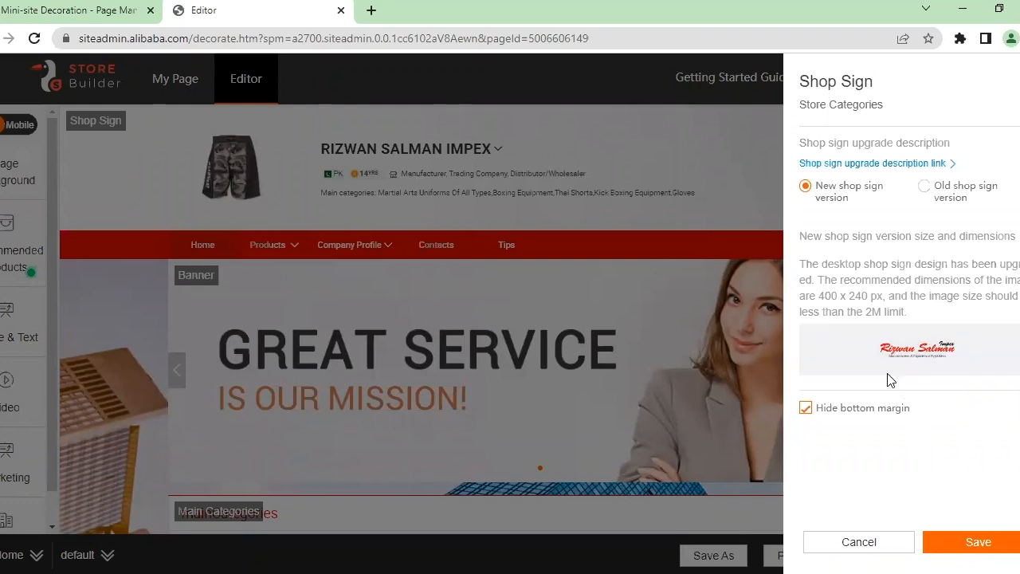
left_click(1004, 546)
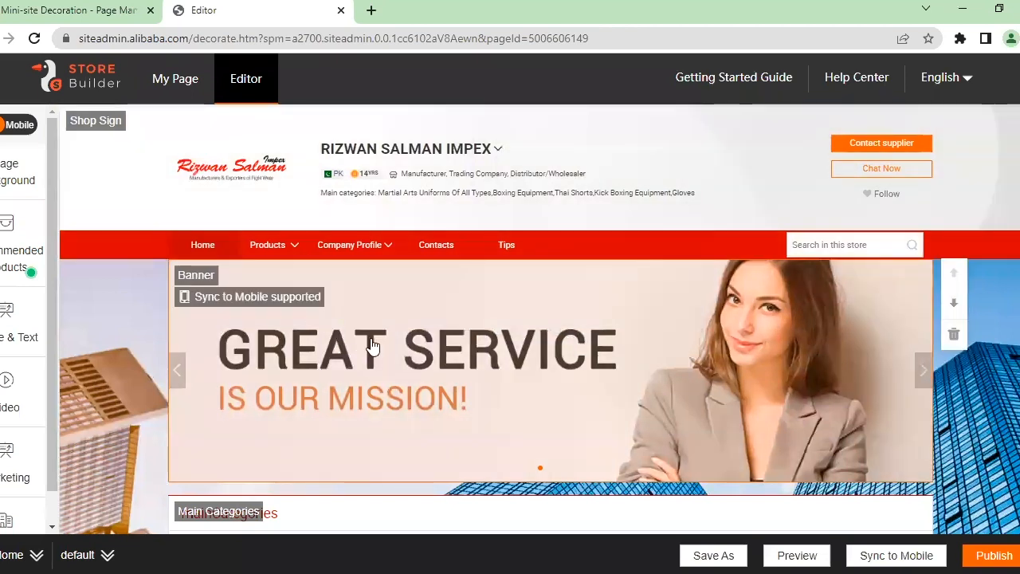
Open the home page banner's settings and set its image height to 450.
left_click(451, 343)
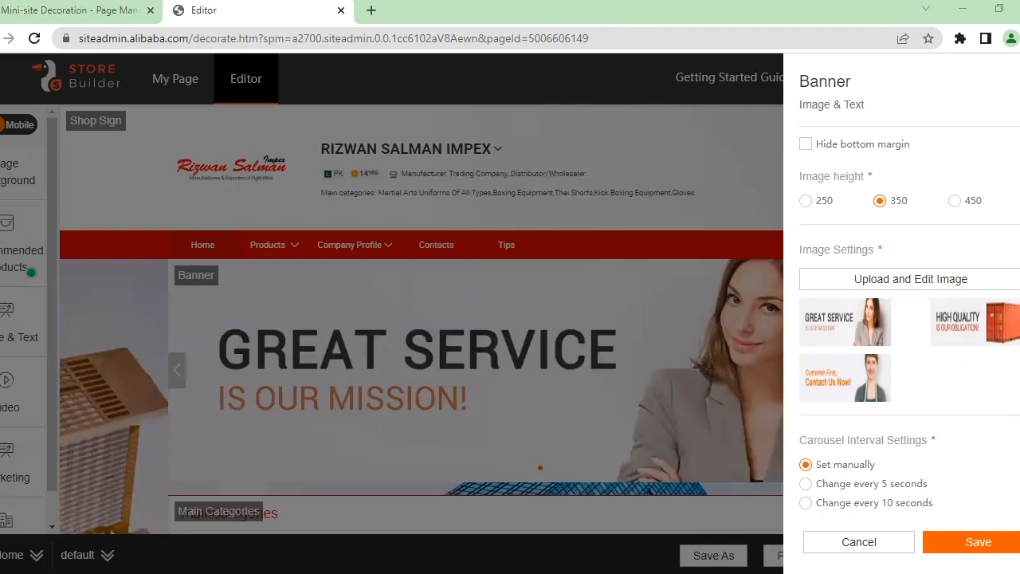
left_click(954, 201)
left_click(667, 353)
Upload banner-3.png from the Site_Elements folder as the banner's first image, keeping the offered crop.
left_click(866, 280)
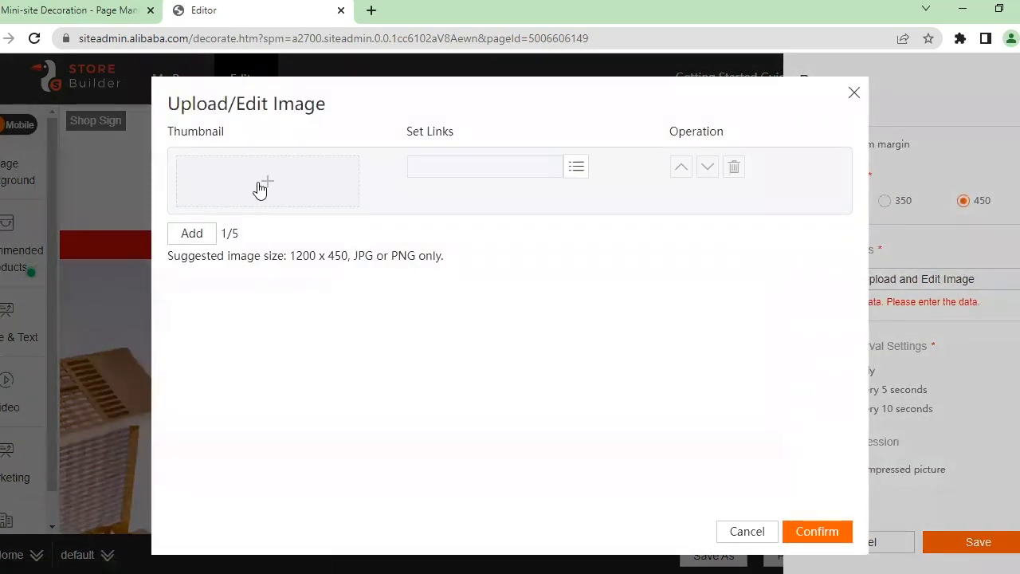
left_click(261, 186)
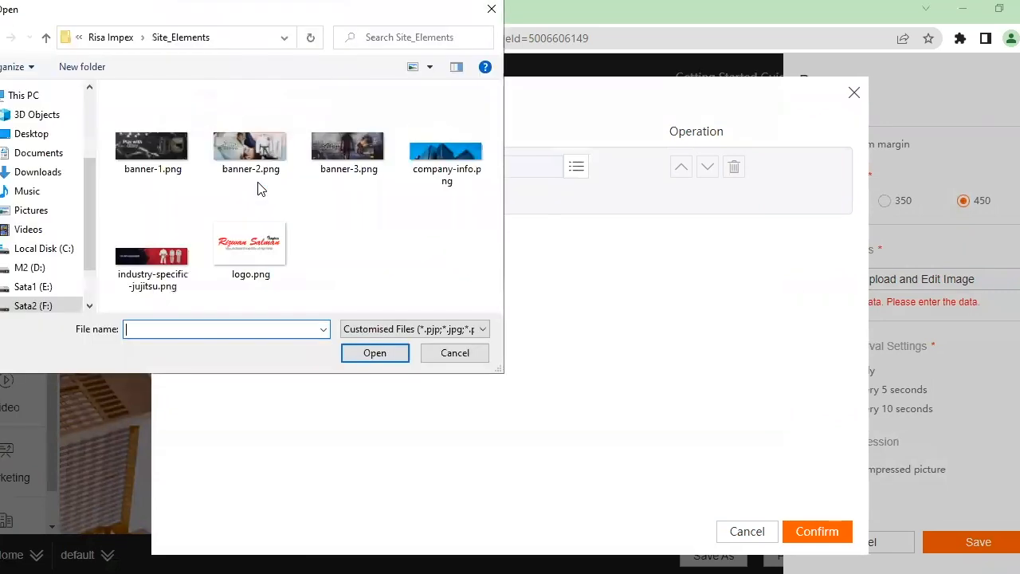
left_click(351, 155)
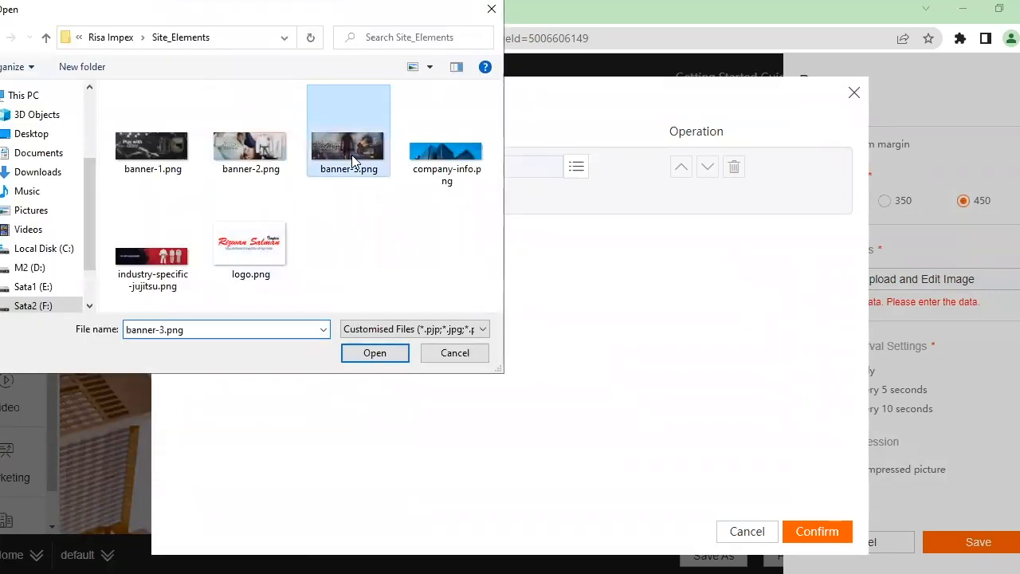
double_click(352, 155)
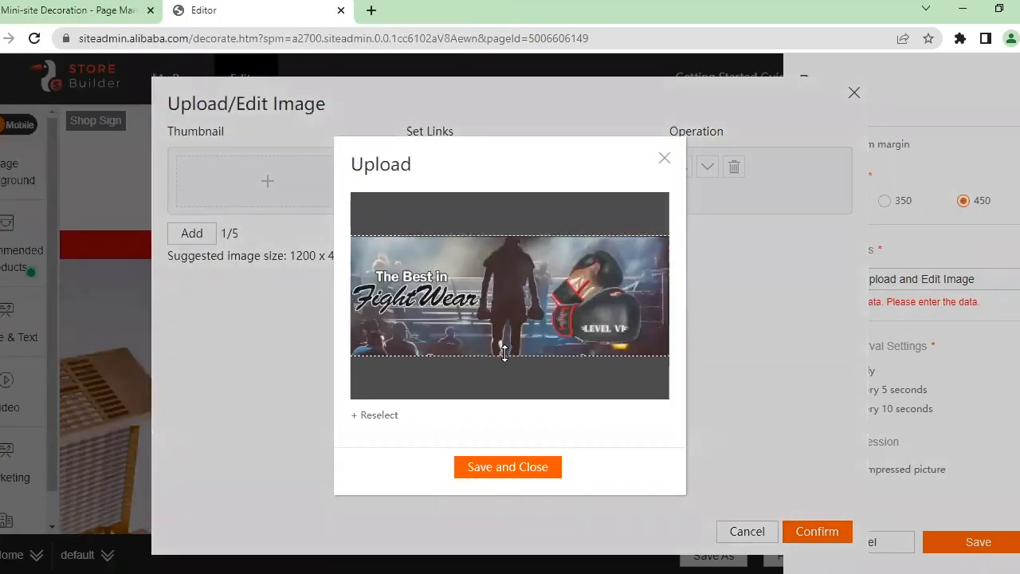
left_click(510, 468)
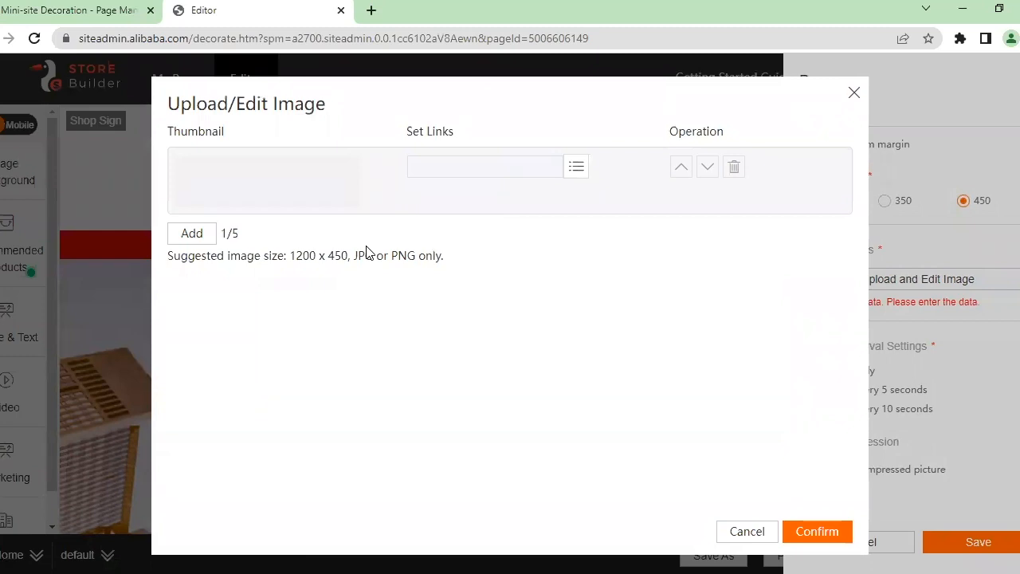
Link the first banner image to the in-store categorized product list page for the BOXING GLOVES store group.
left_click(571, 169)
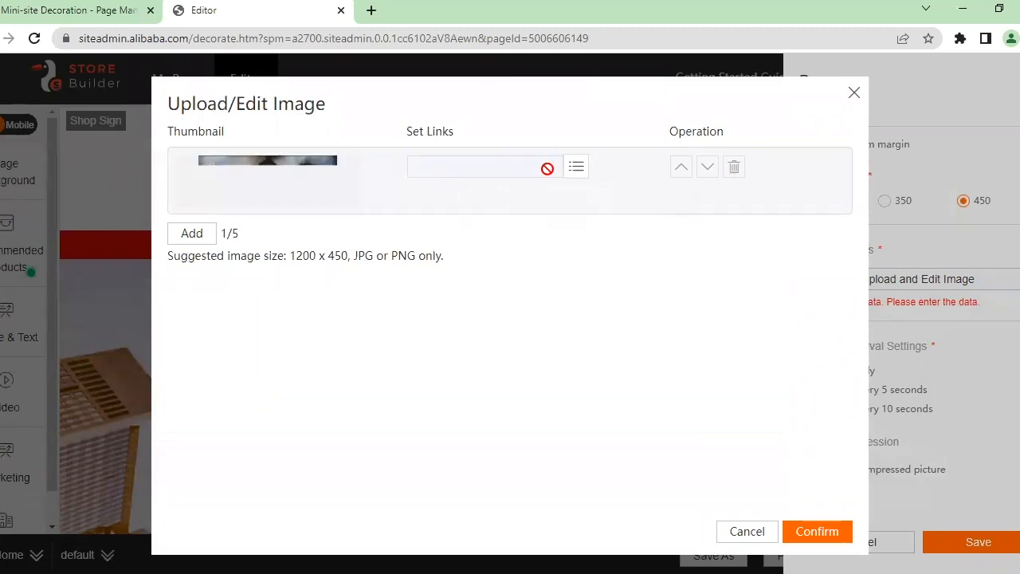
left_click(576, 169)
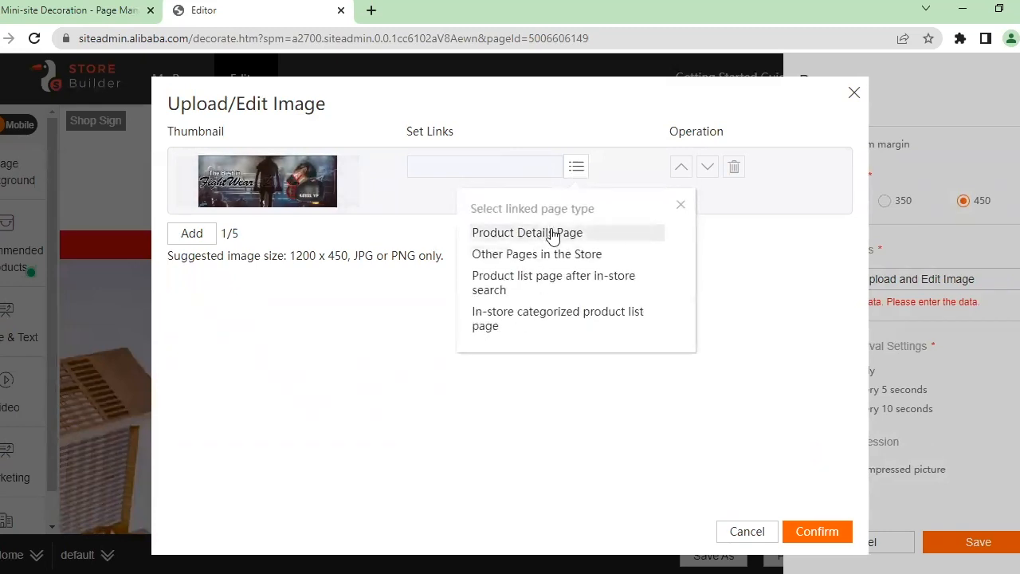
left_click(508, 323)
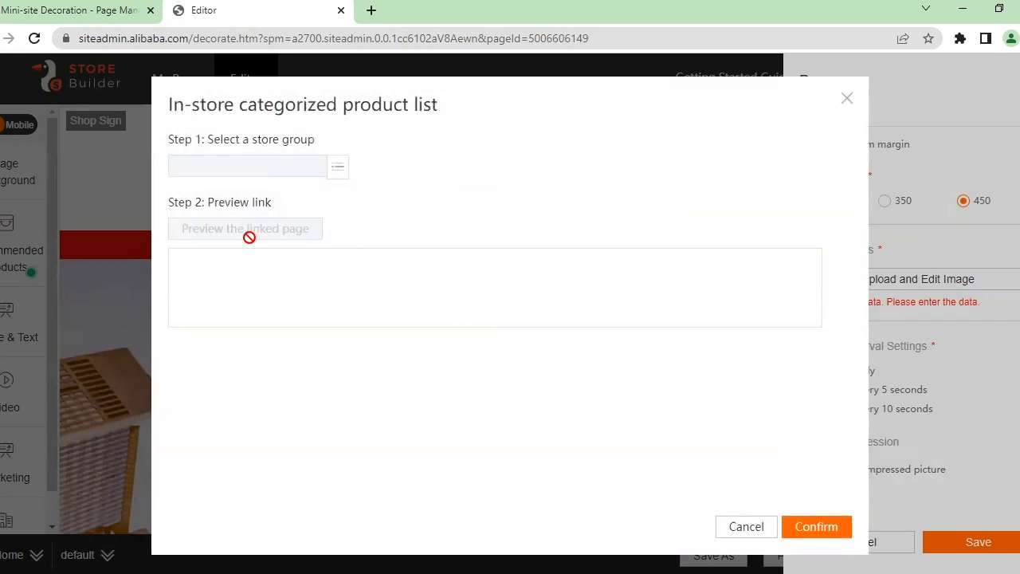
left_click(342, 172)
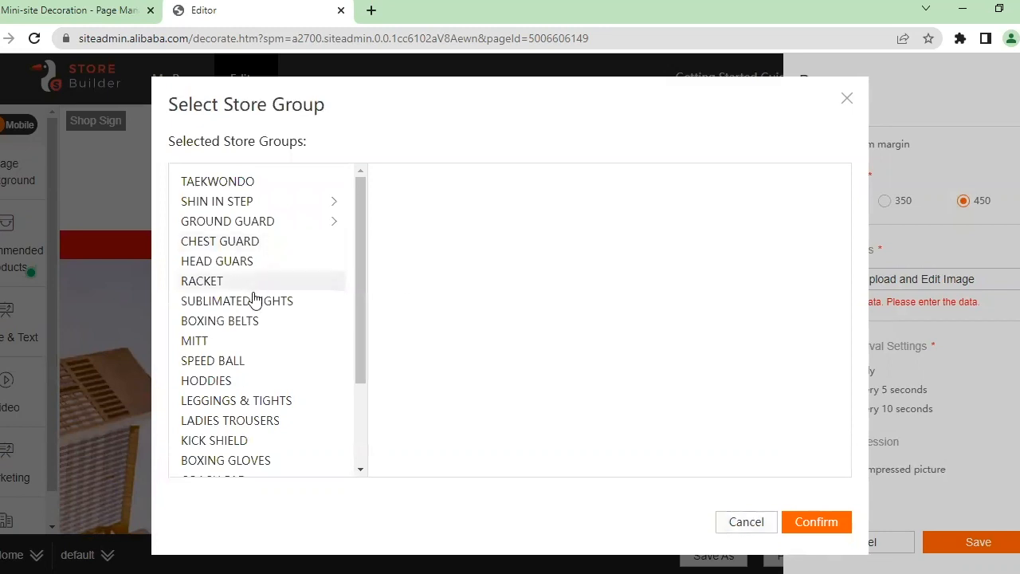
scroll(270, 402, "down", 3)
left_click(268, 340)
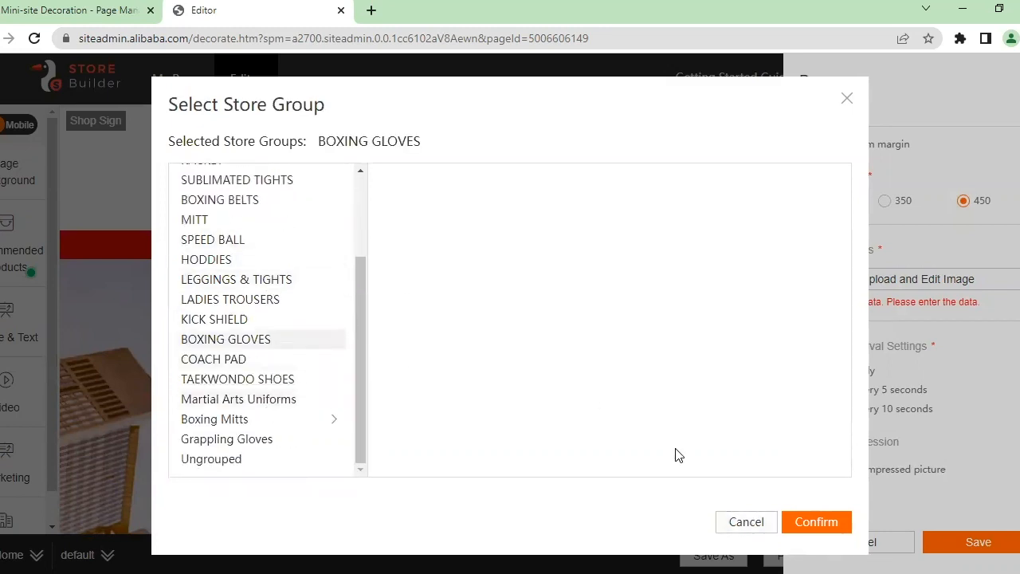
left_click(805, 522)
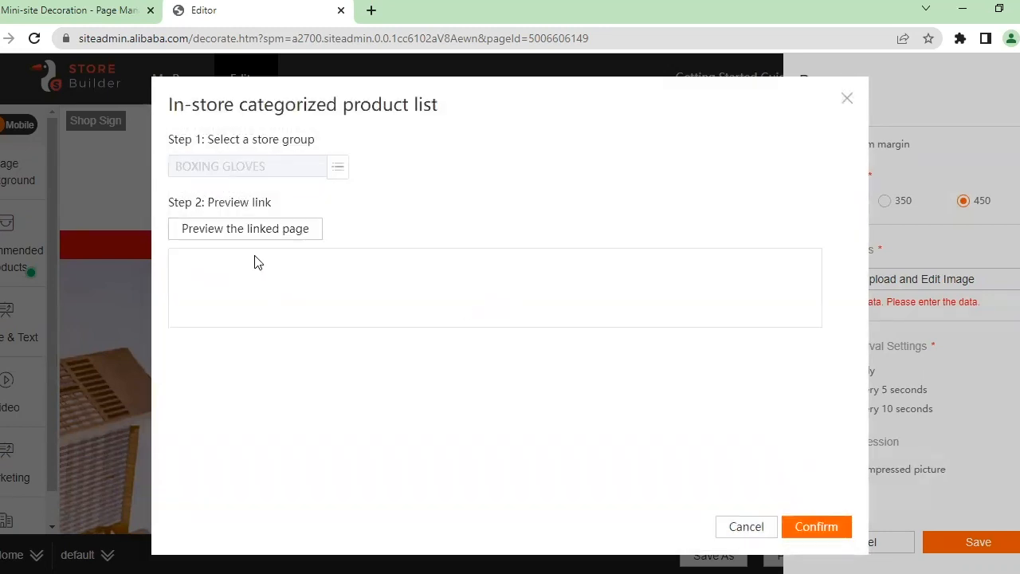
left_click(789, 519)
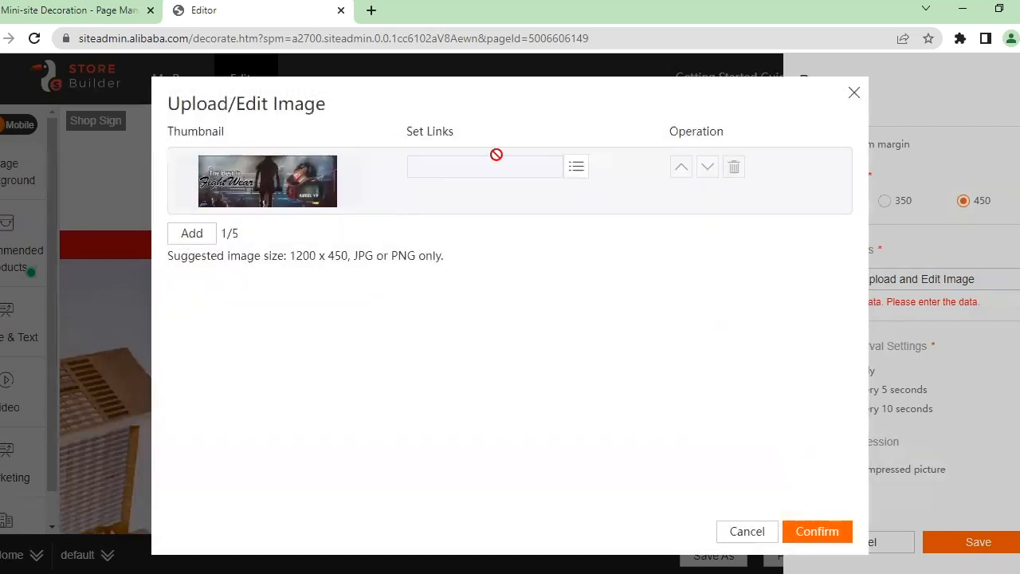
Add a second banner image entry and upload banner-2.png to it.
left_click(182, 238)
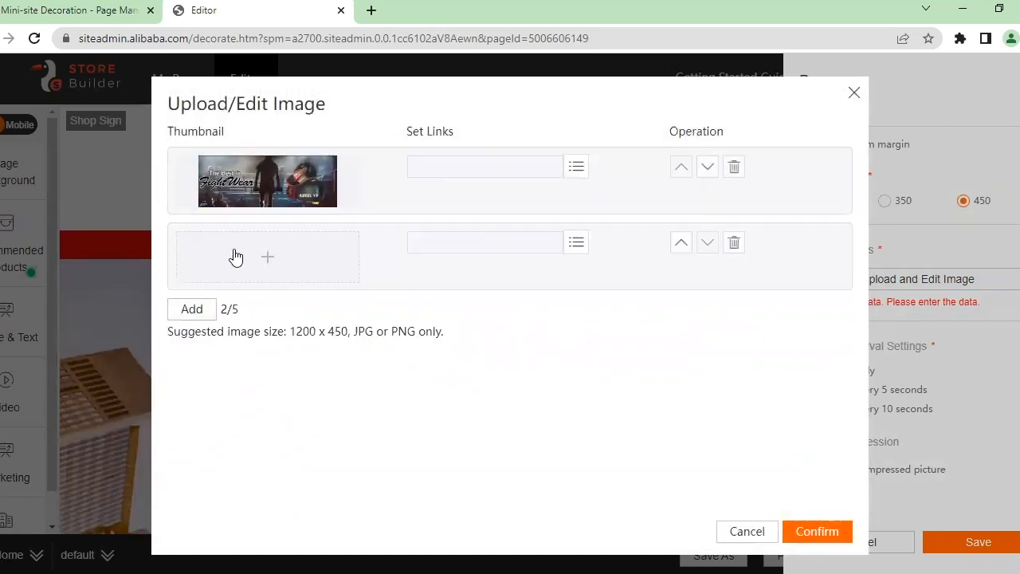
left_click(270, 258)
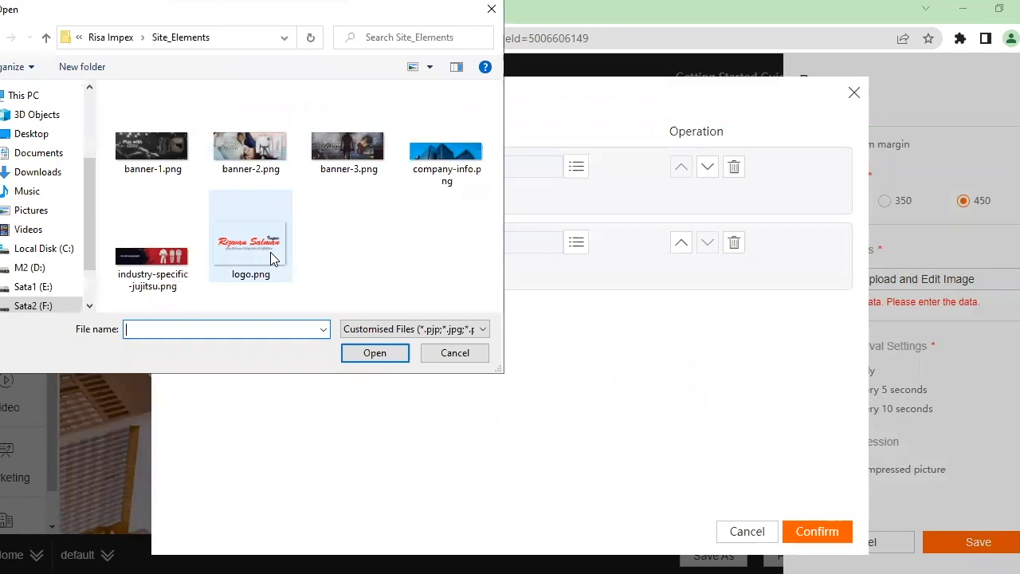
double_click(266, 160)
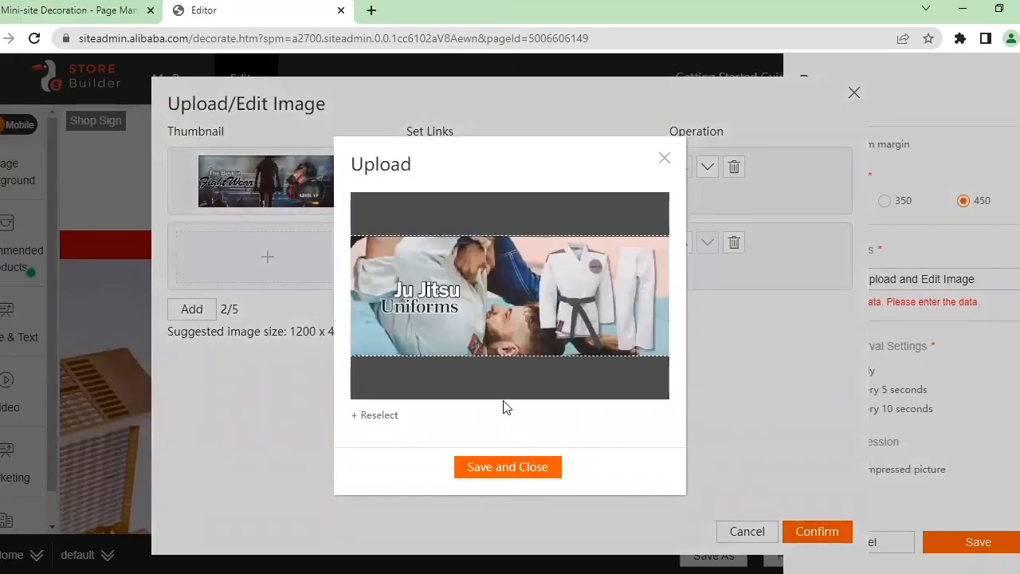
left_click(550, 467)
Link the second banner image to the in-store categorized product list page for the Martial Arts Uniforms store group.
left_click(577, 242)
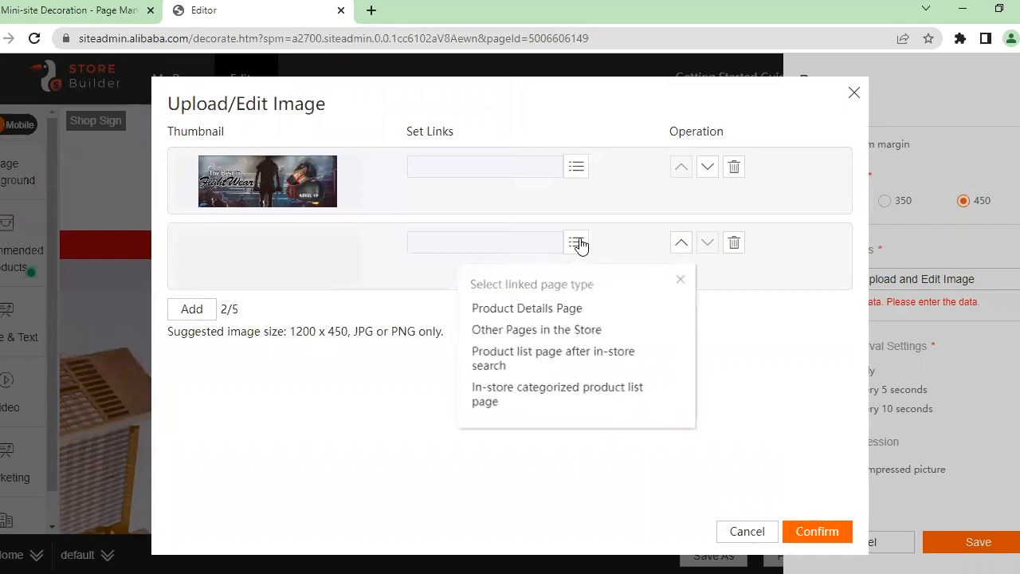
left_click(539, 399)
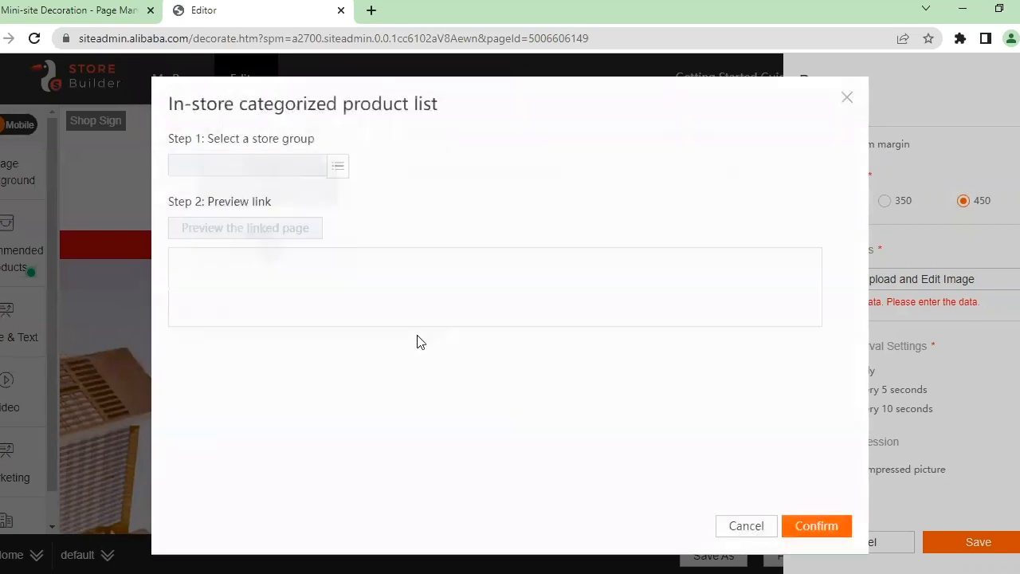
left_click(336, 167)
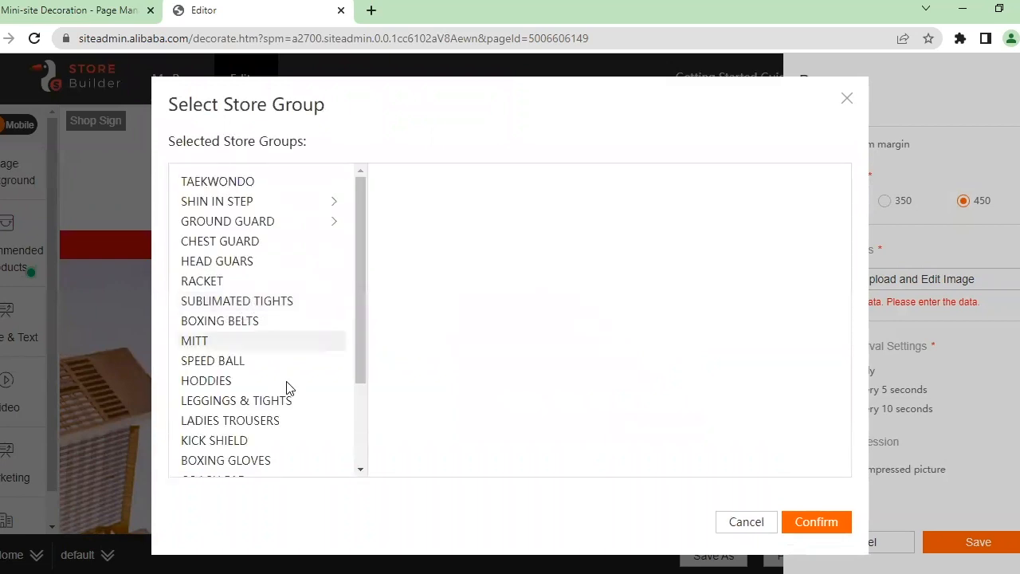
scroll(265, 405, "down", 1)
scroll(265, 405, "down", 1)
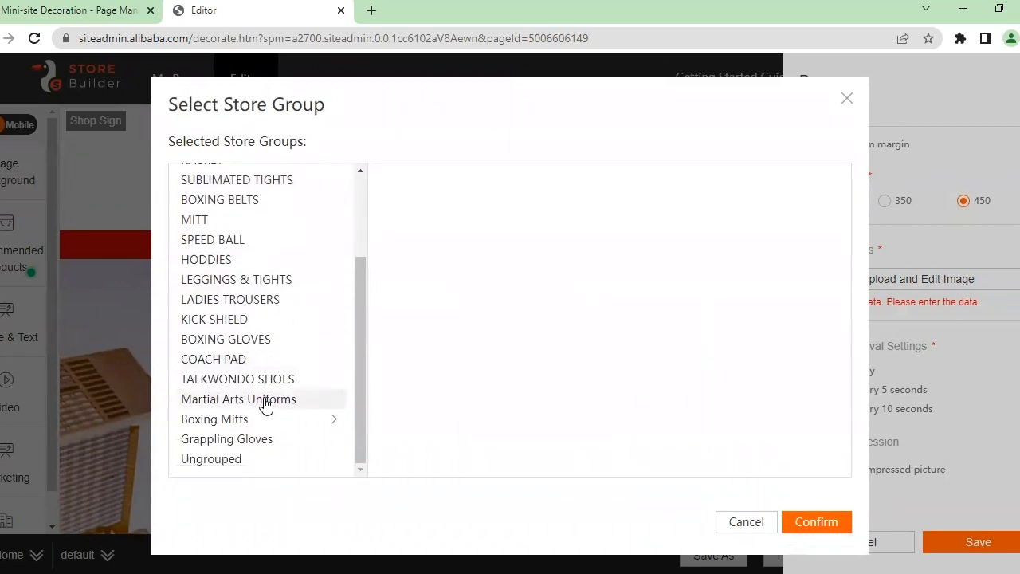
scroll(236, 388, "up", 2)
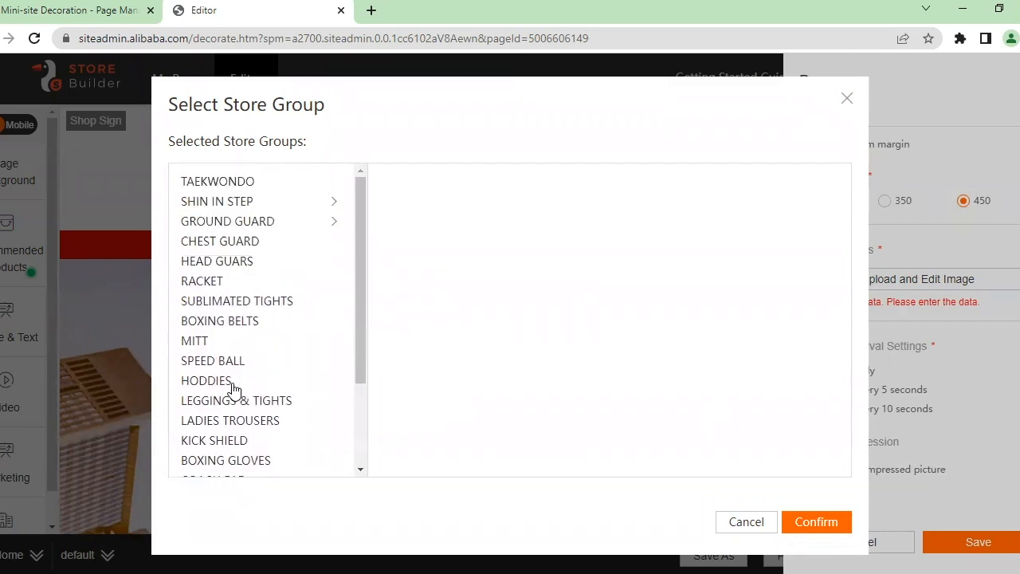
scroll(294, 388, "down", 2)
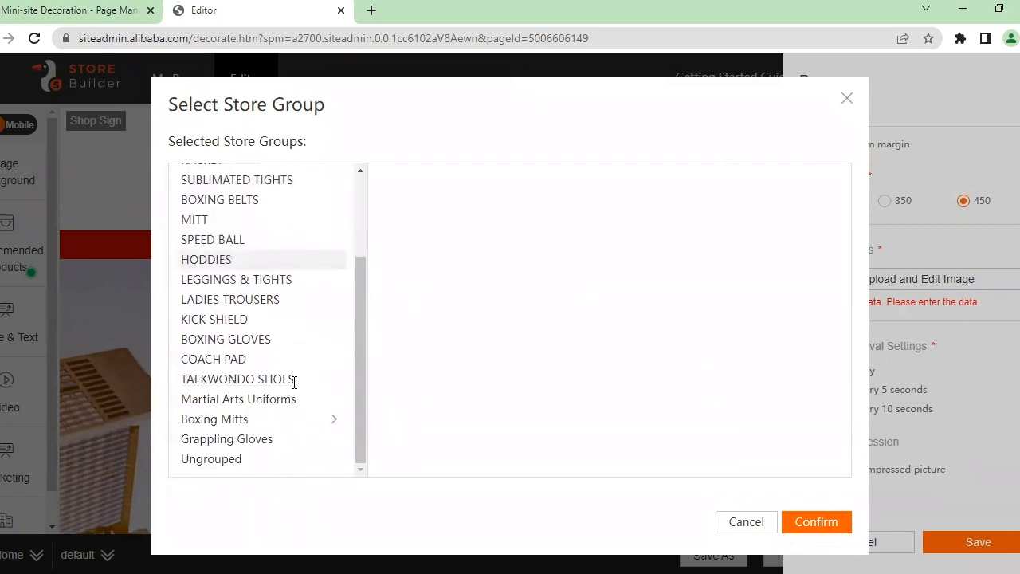
left_click(275, 400)
left_click(805, 514)
left_click(787, 520)
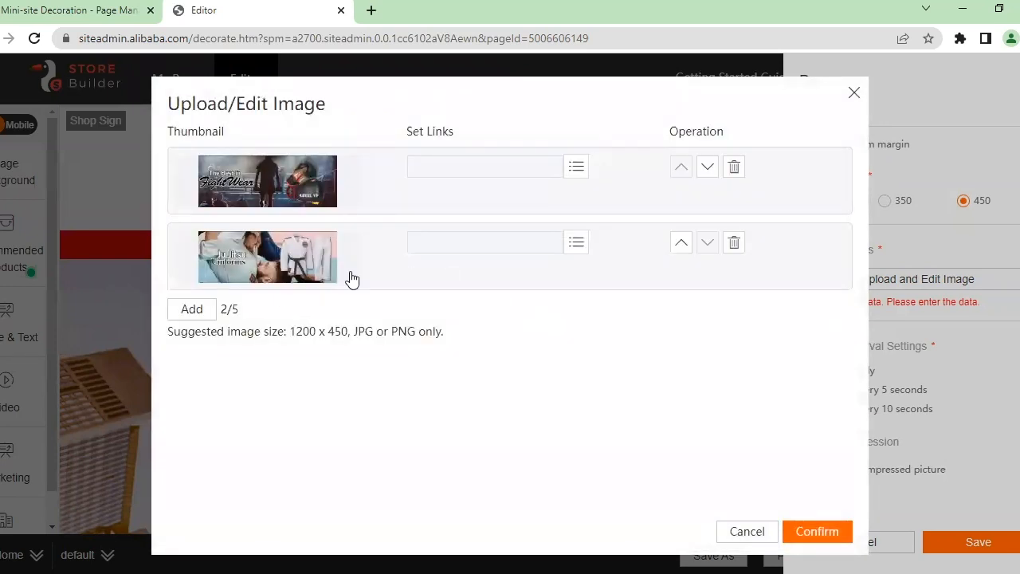
left_click(576, 247)
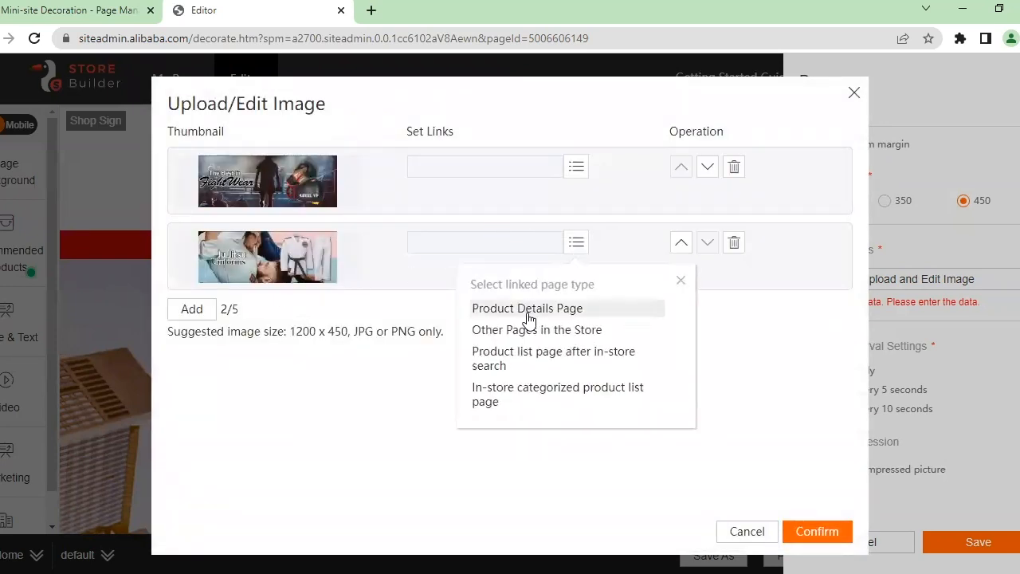
left_click(659, 241)
Add a third banner image entry and upload banner-1.png to it.
left_click(193, 310)
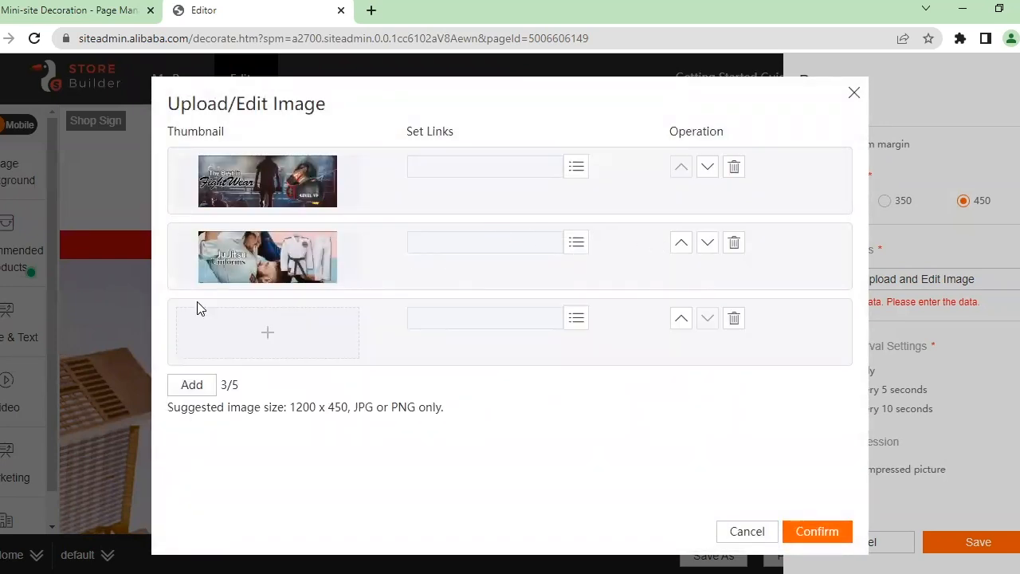
left_click(312, 339)
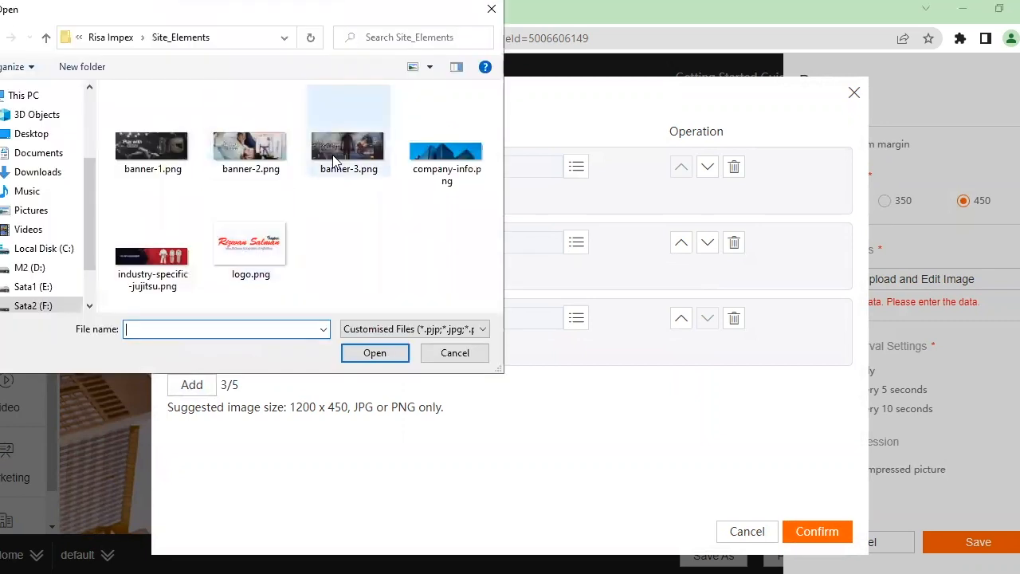
left_click(344, 163)
left_click(153, 154)
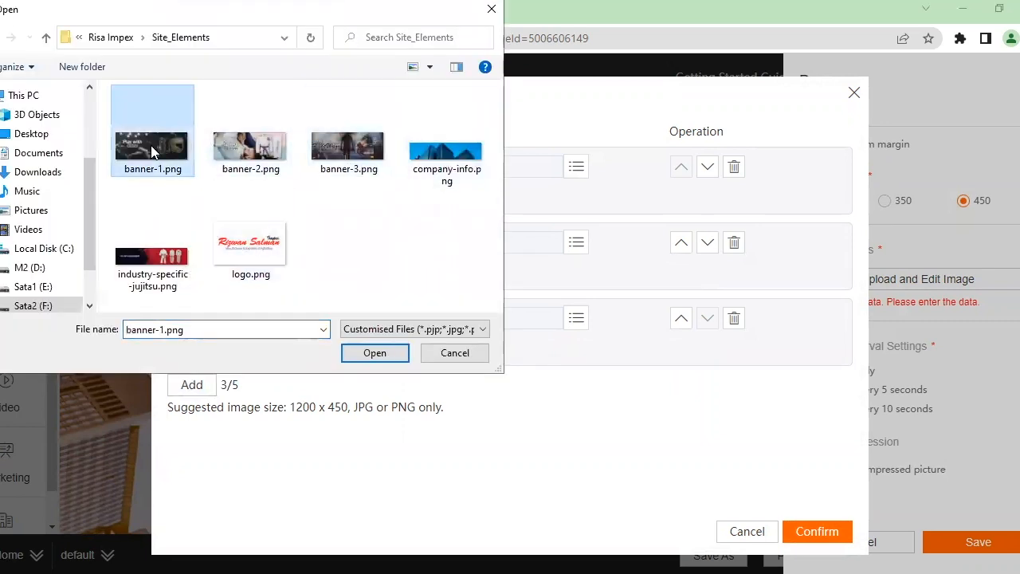
double_click(153, 153)
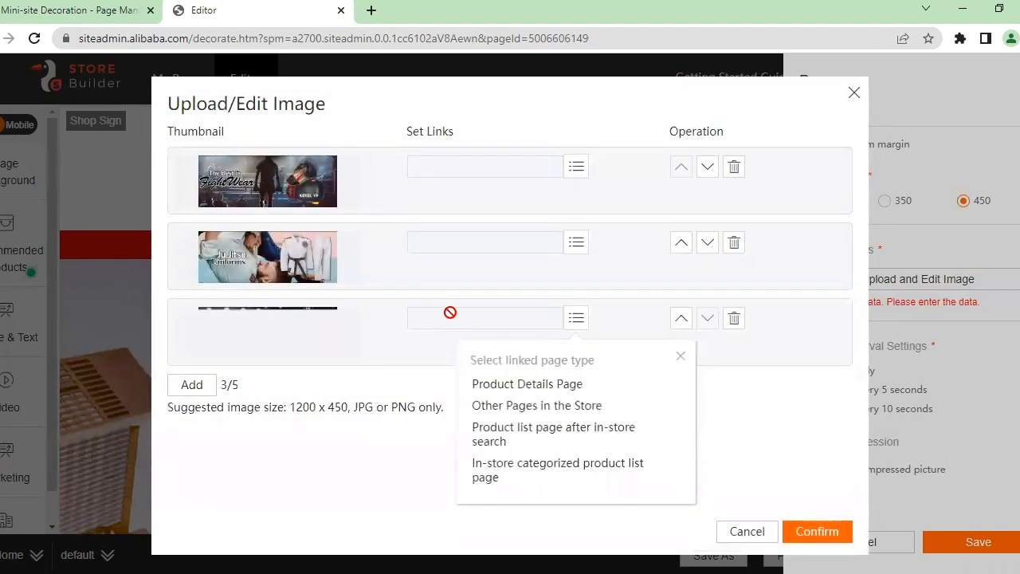
Link the third banner image to the in-store categorized product list page for the HEAD GUARS store group.
mouse_move(579, 321)
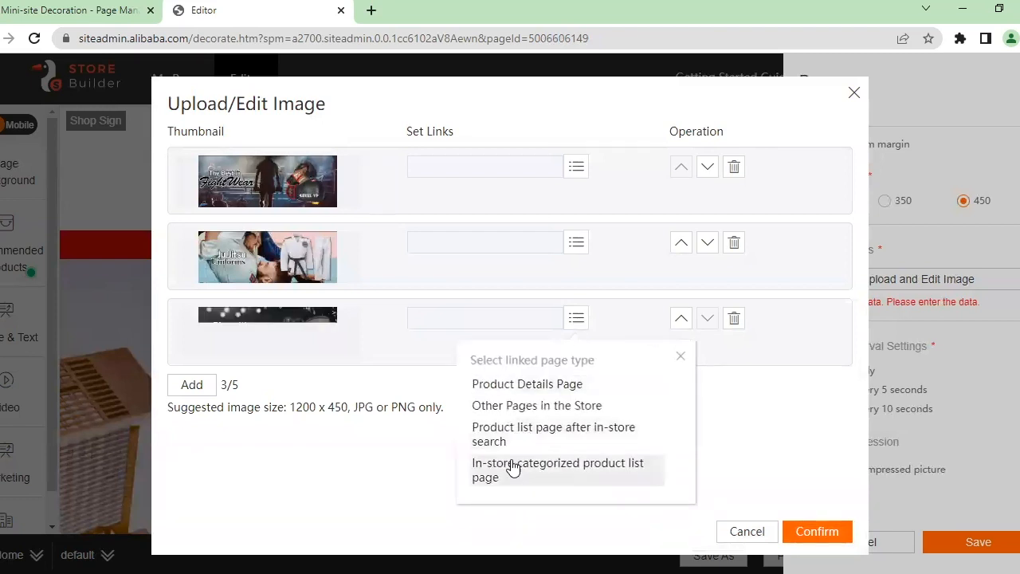
left_click(510, 468)
left_click(338, 164)
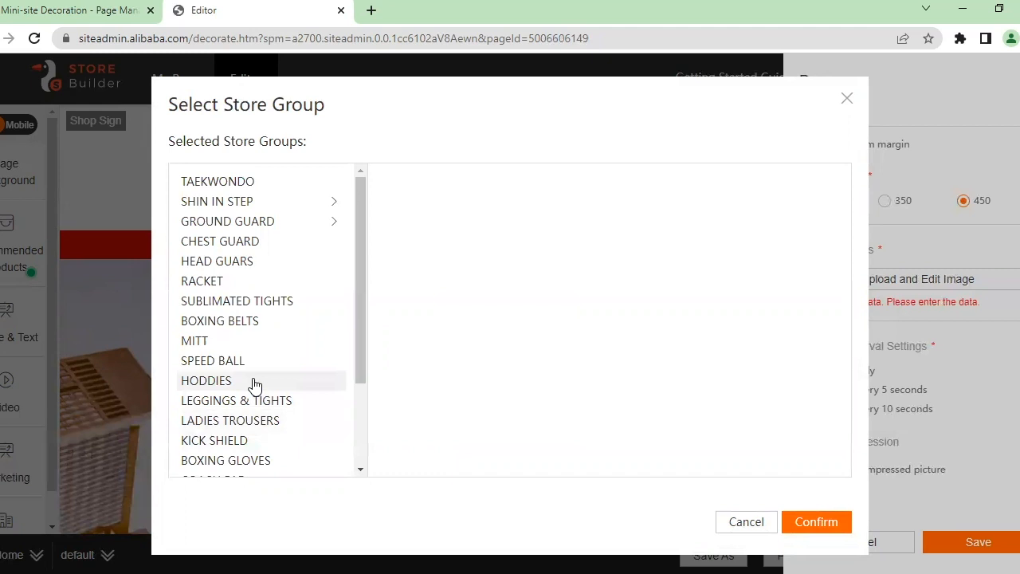
scroll(254, 386, "down", 3)
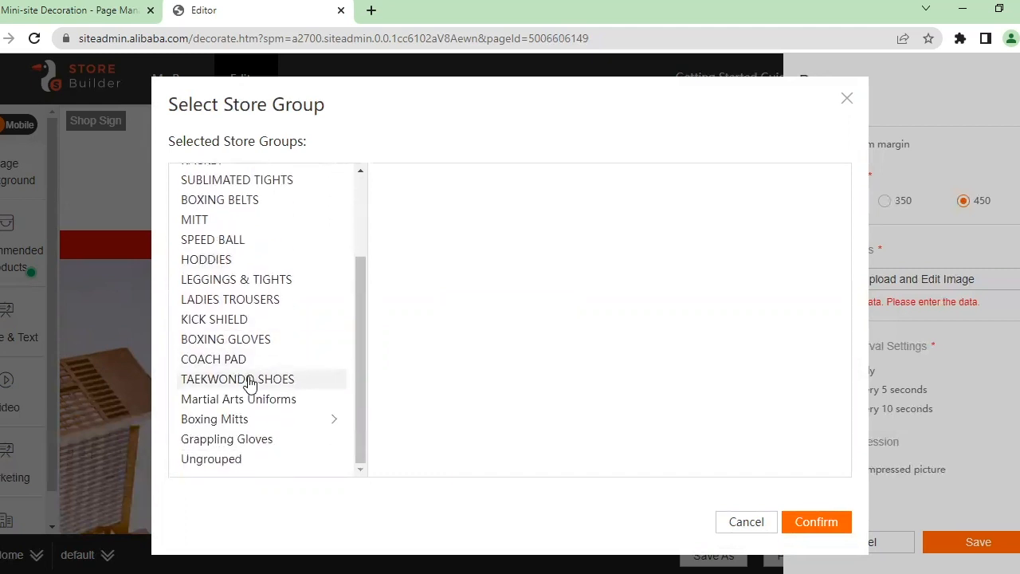
scroll(250, 383, "up", 3)
left_click(265, 263)
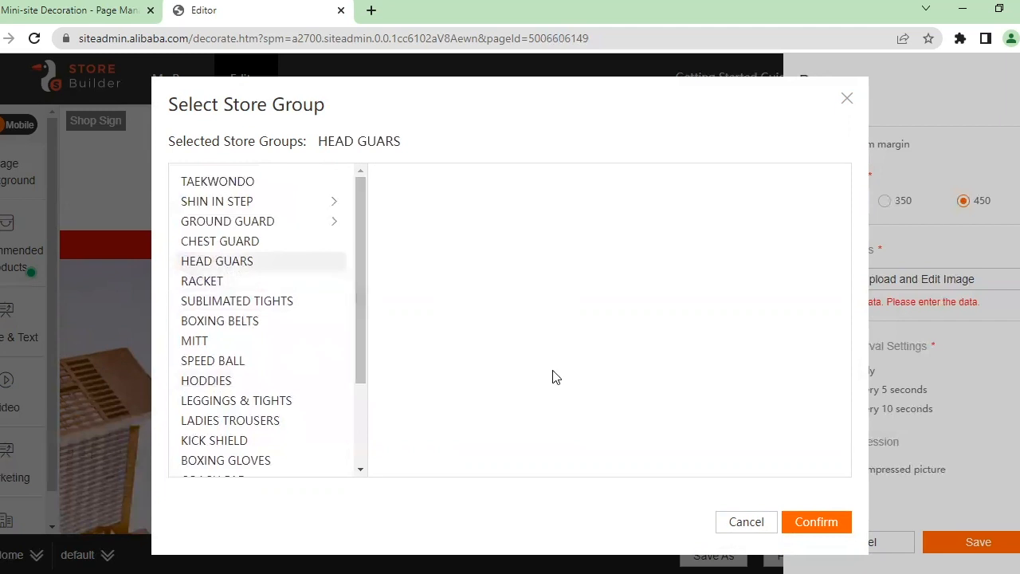
left_click(813, 522)
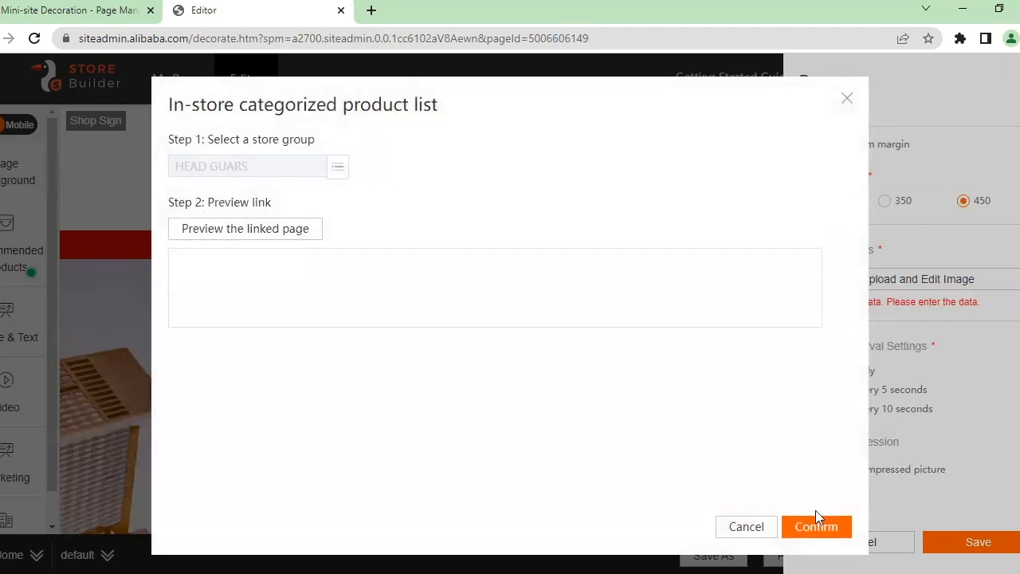
left_click(815, 522)
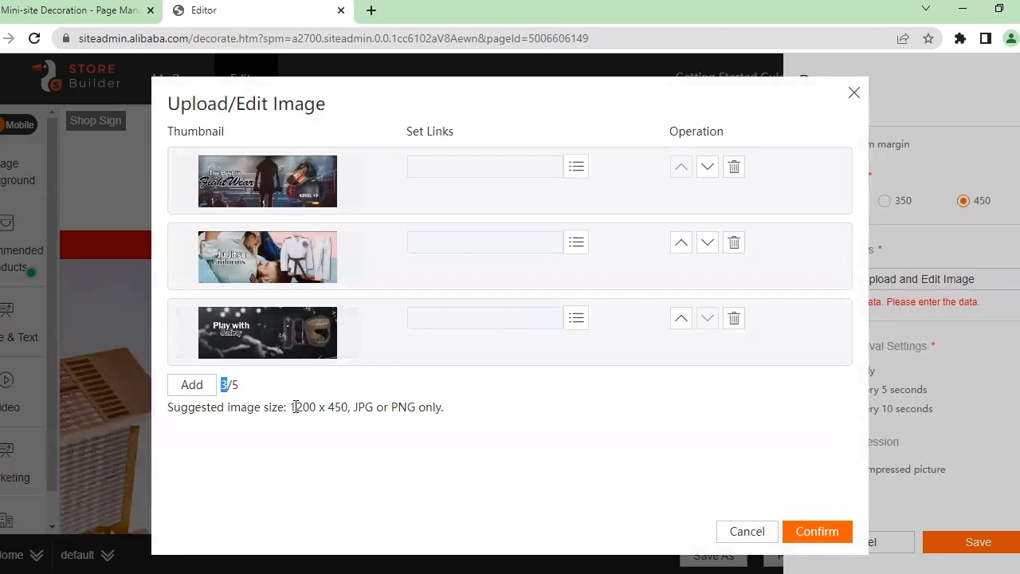
Confirm the three banner images, set the banner carousel to change every 5 seconds, and save.
mouse_move(293, 409)
left_mouse_down()
mouse_move(316, 408)
mouse_move(297, 406)
left_mouse_up()
left_click_drag(326, 408, 336, 406)
left_click(806, 528)
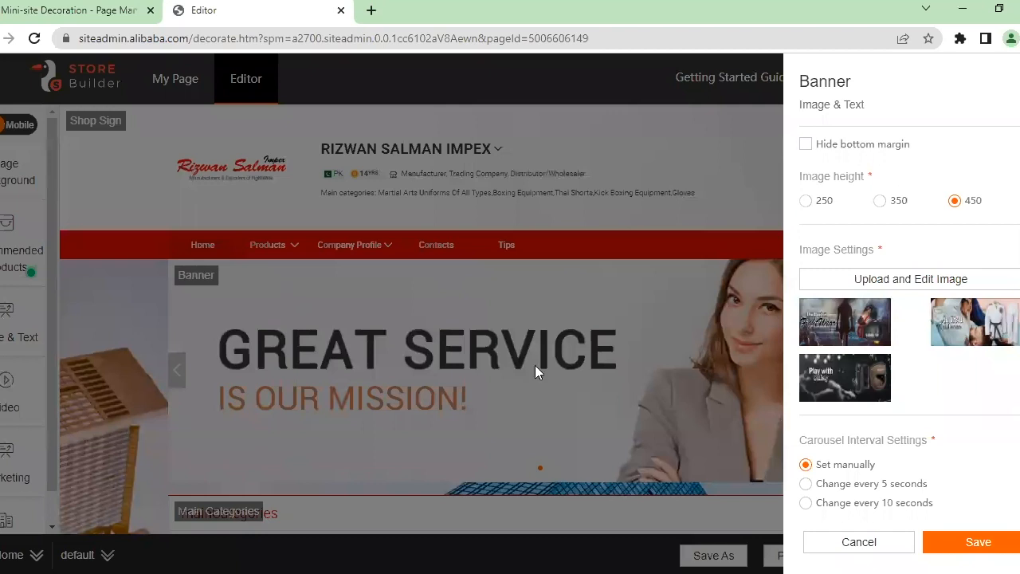
scroll(960, 458, "down", 1)
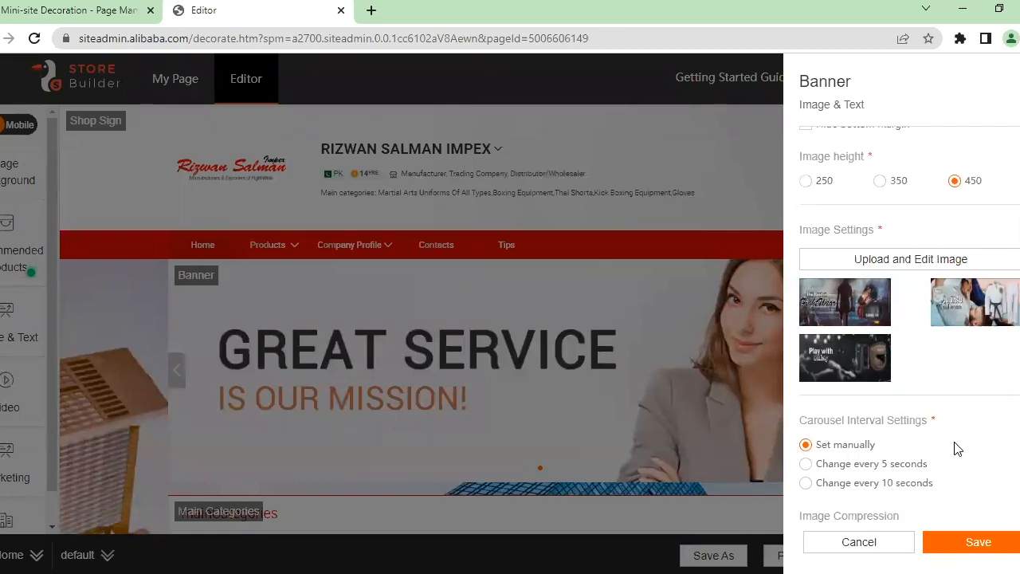
left_click(837, 431)
scroll(841, 388, "up", 1)
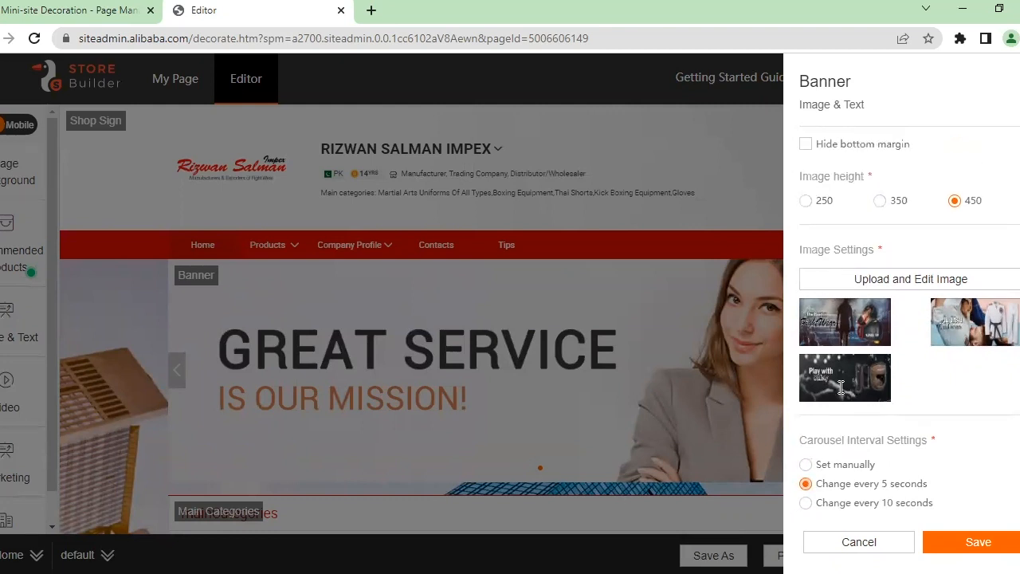
scroll(841, 395, "down", 1)
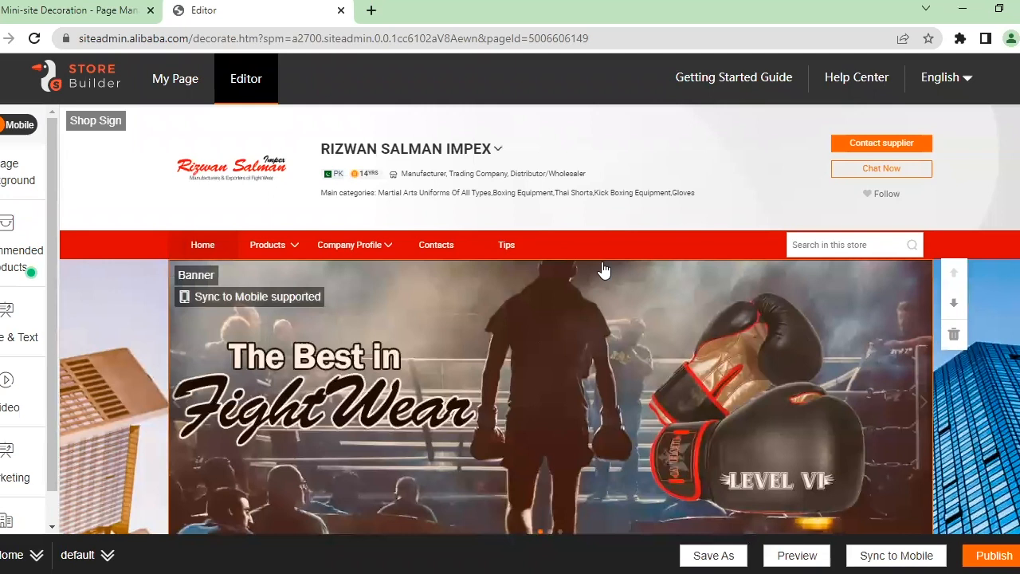
Hide the bottom margin of the Banner module and save its settings.
scroll(389, 275, "down", 2)
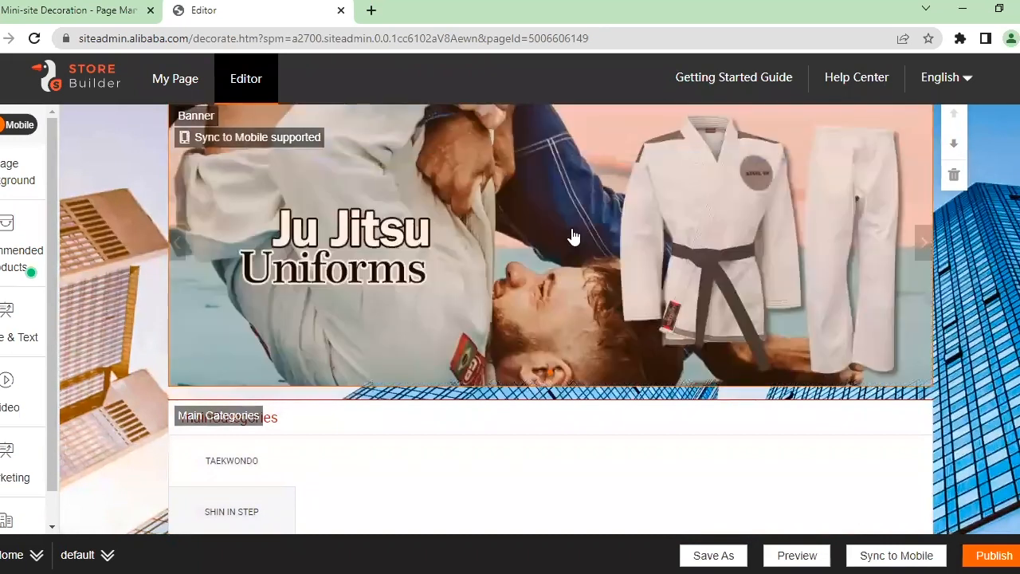
left_click(572, 230)
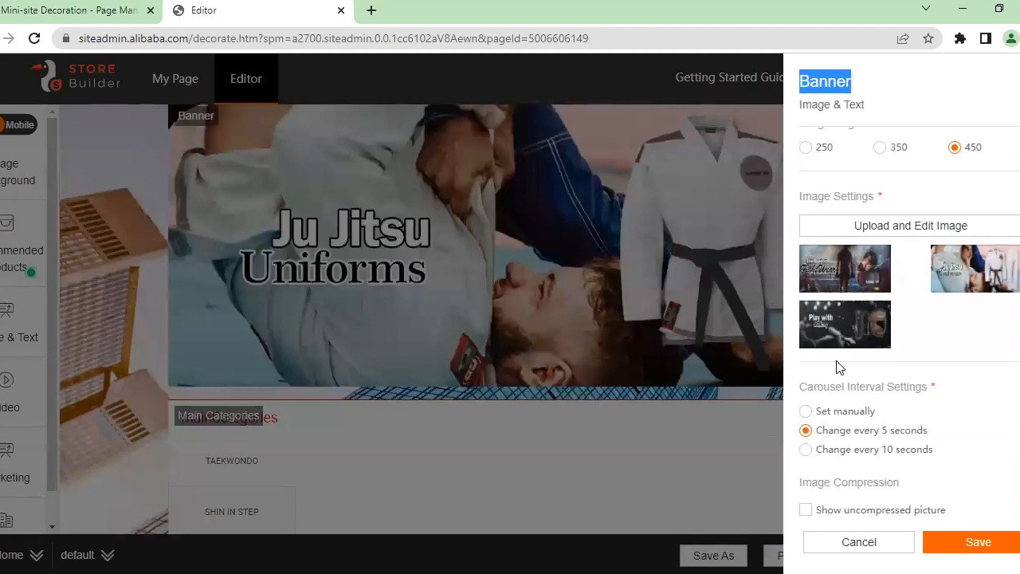
scroll(856, 273, "up", 1)
left_click(860, 147)
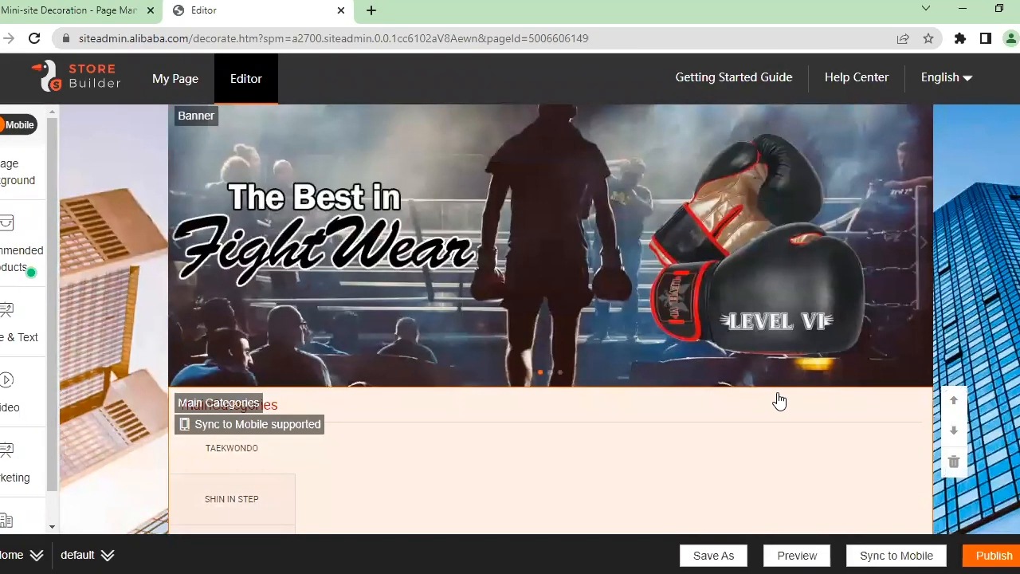
Check the maximum photo size for the background image in the page background settings, and close them.
scroll(475, 420, "up", 2)
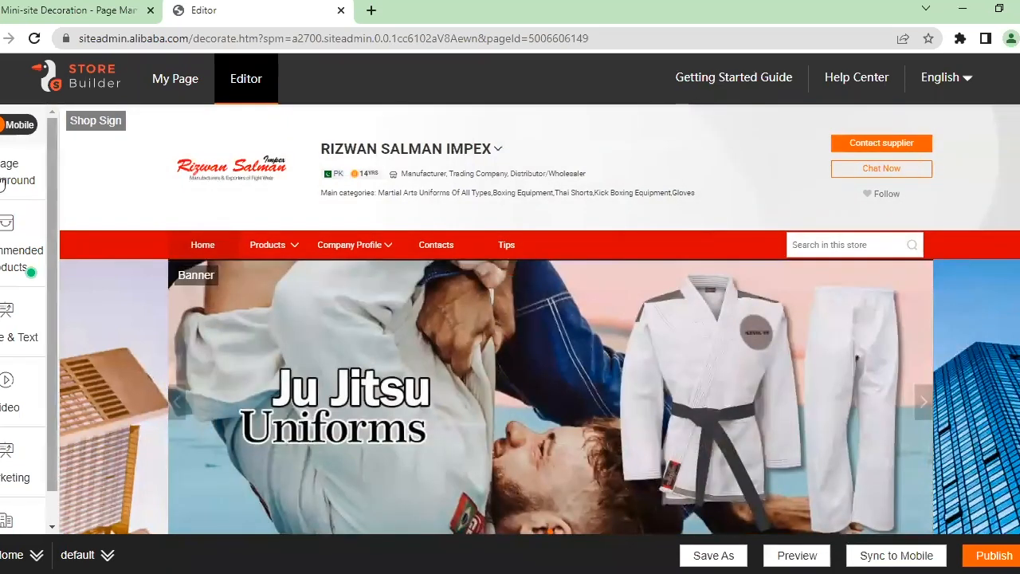
left_click(5, 180)
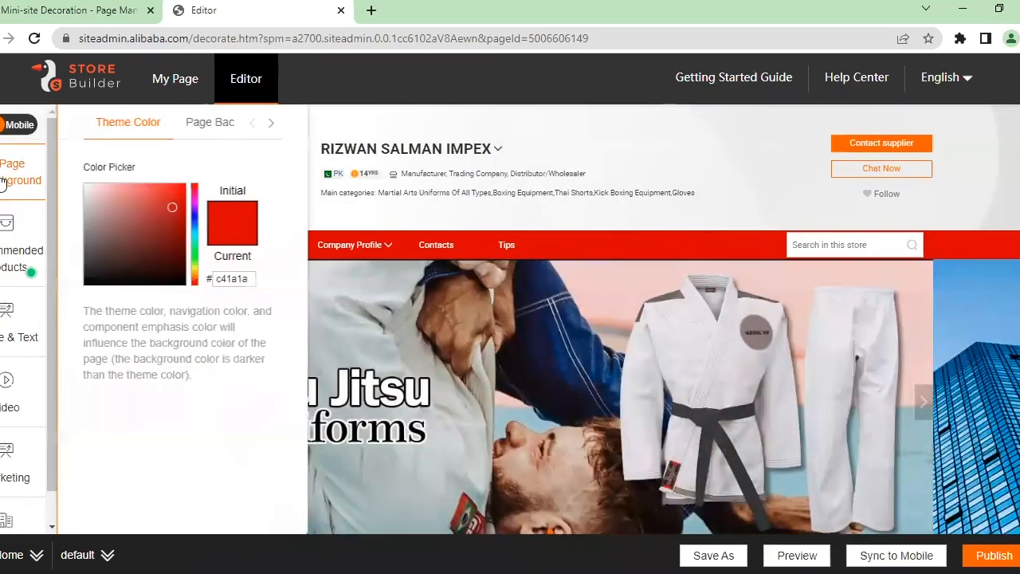
left_click(211, 123)
mouse_move(188, 432)
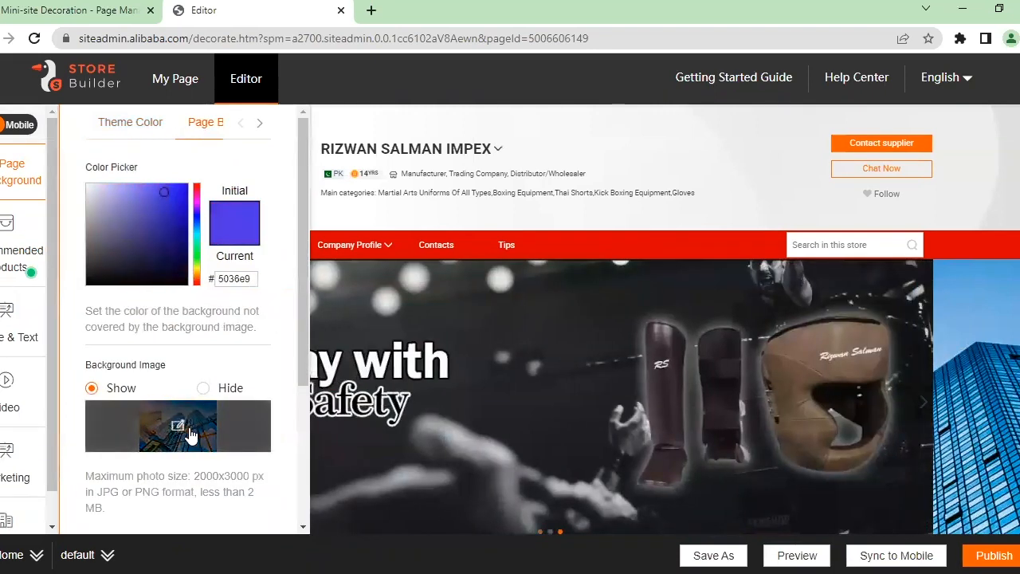
left_click_drag(194, 475, 249, 476)
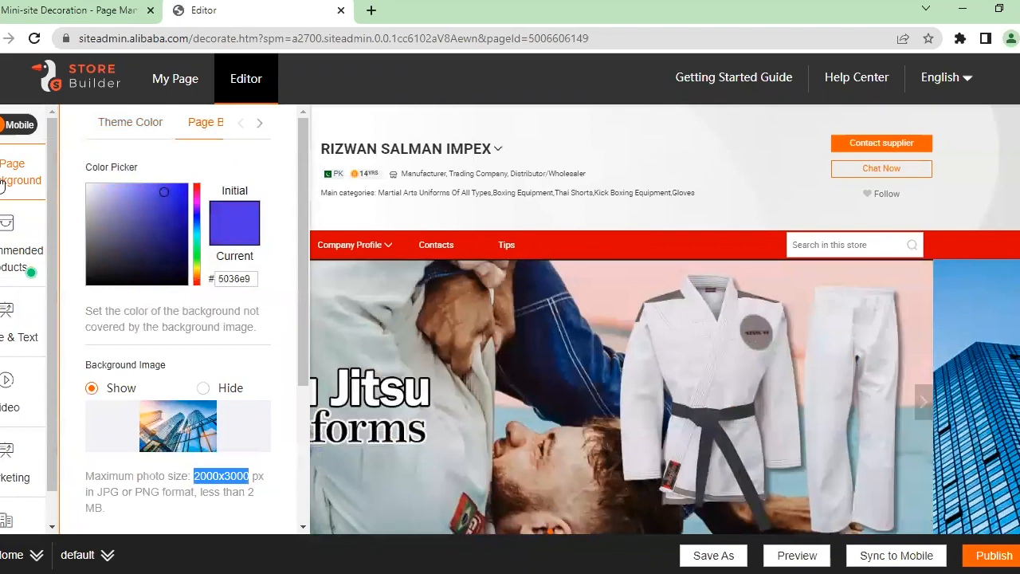
left_click(58, 187)
left_click(973, 363)
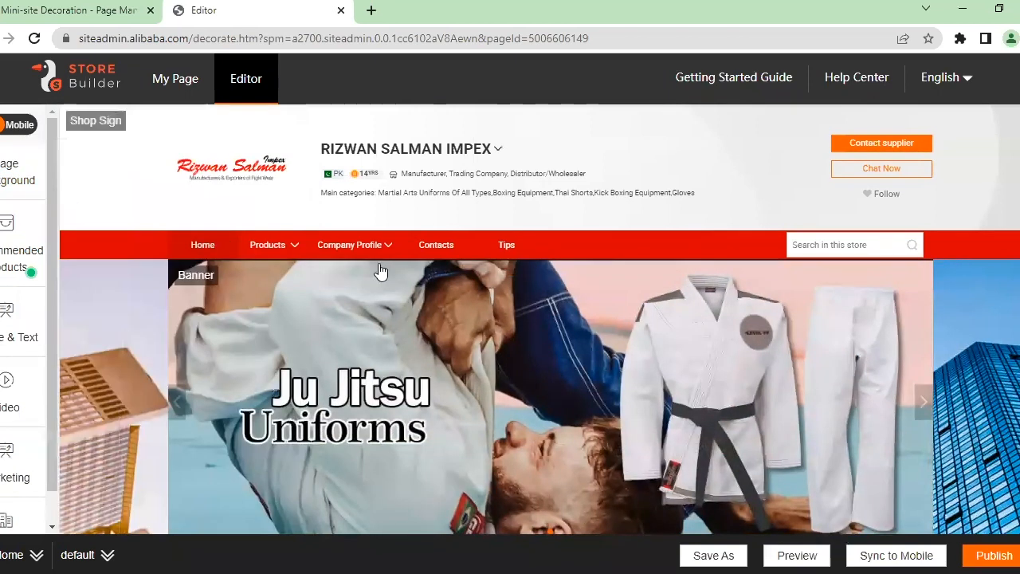
Delete the Main Categories and Double Row Product modules from the home page.
scroll(196, 375, "down", 4)
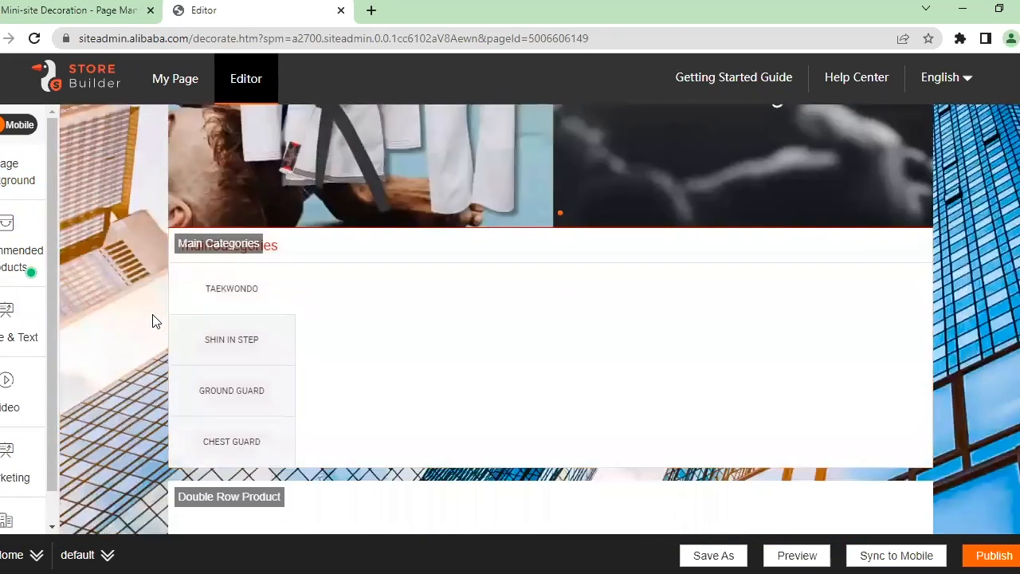
scroll(143, 312, "up", 3)
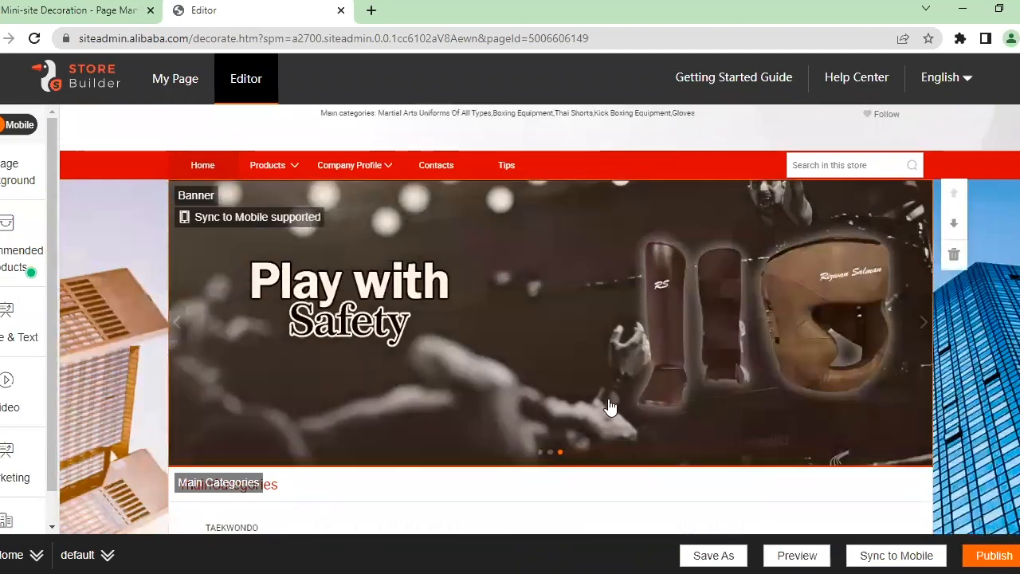
scroll(601, 399, "down", 5)
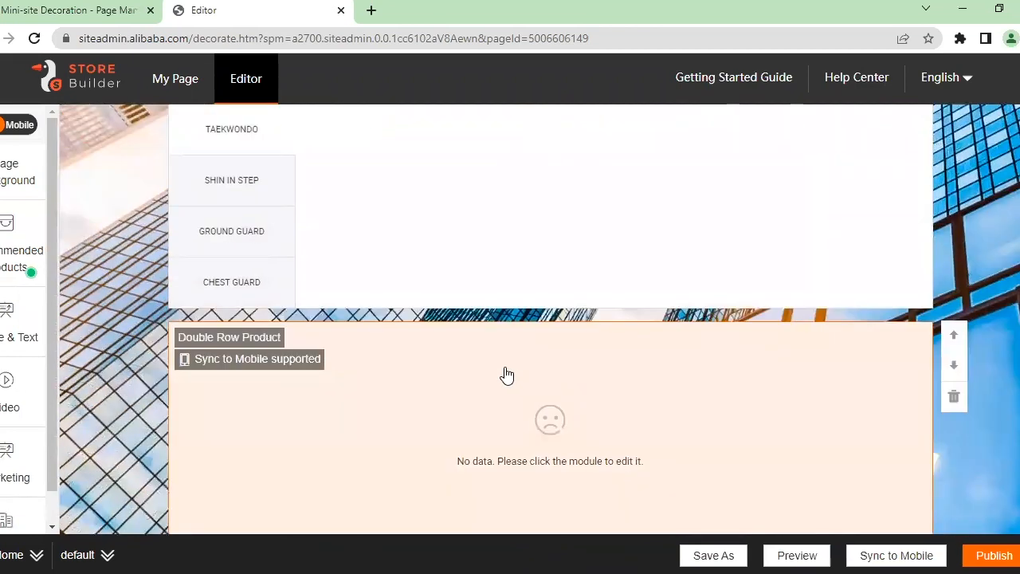
scroll(507, 375, "up", 4)
scroll(348, 413, "down", 1)
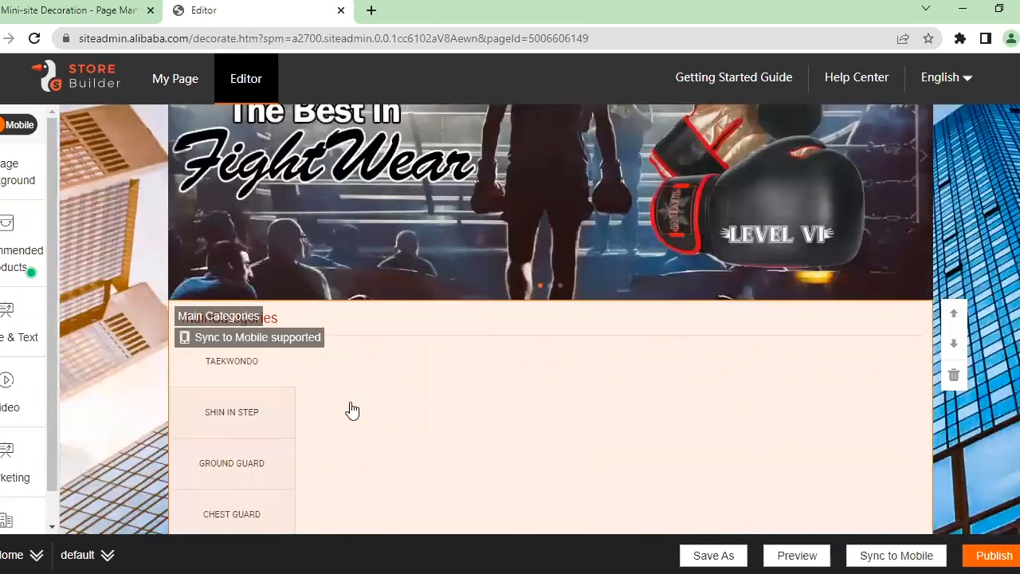
scroll(351, 412, "down", 7)
scroll(535, 420, "up", 5)
scroll(536, 419, "down", 6)
scroll(536, 420, "up", 7)
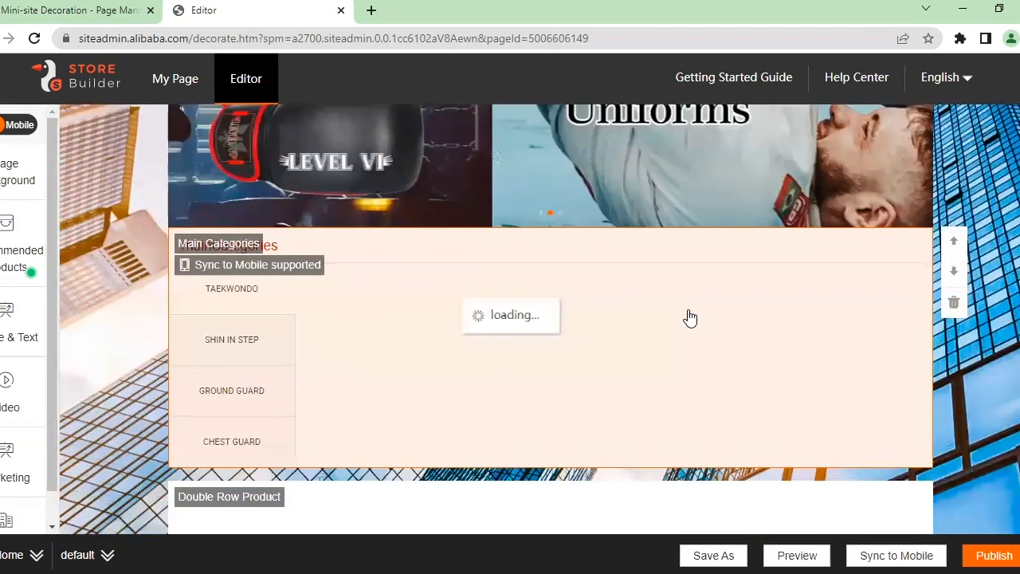
scroll(644, 347, "down", 3)
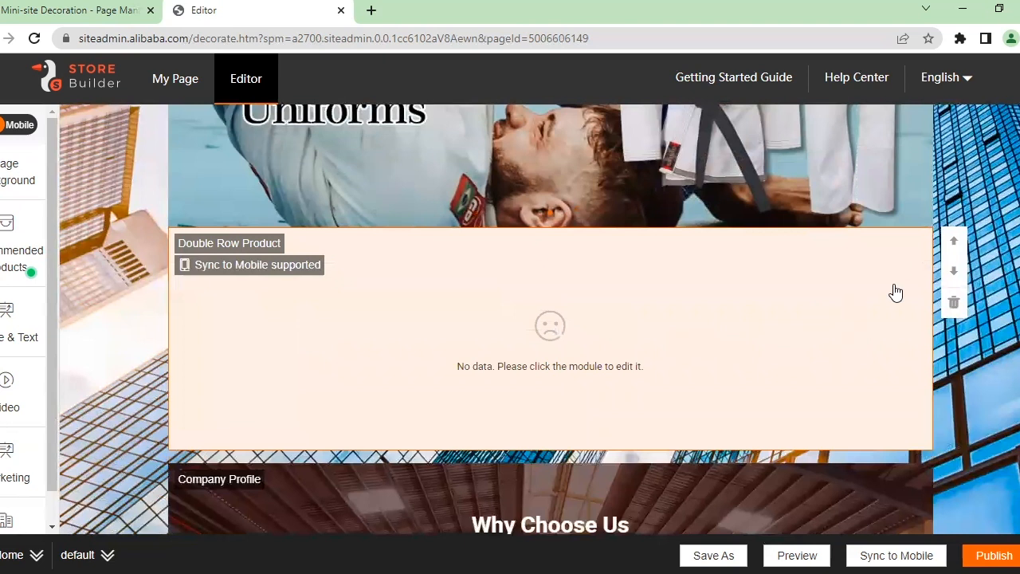
left_click(953, 302)
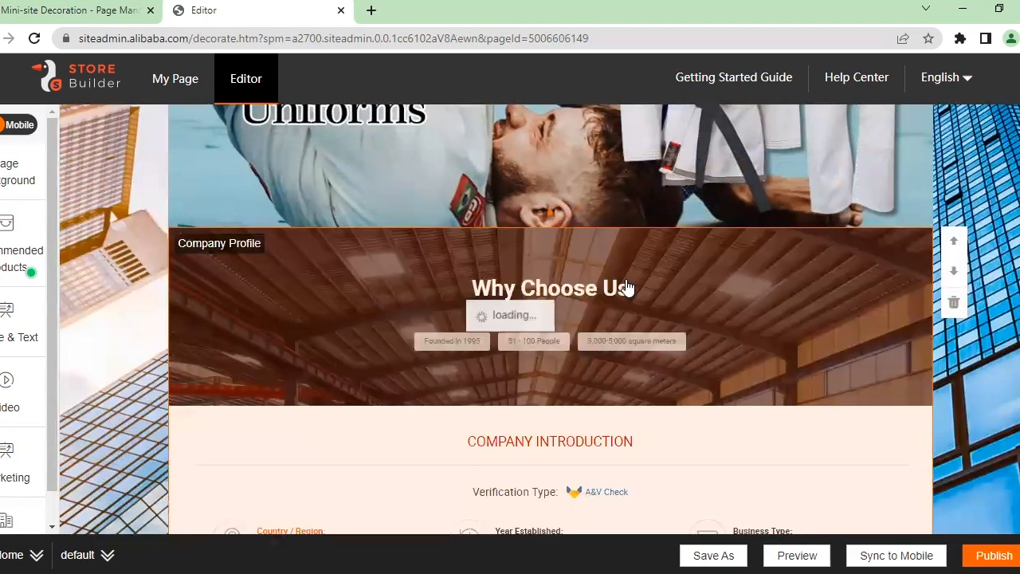
Replace the Why Choose Us header image in the Company Profile module with company-info.png.
left_click(571, 285)
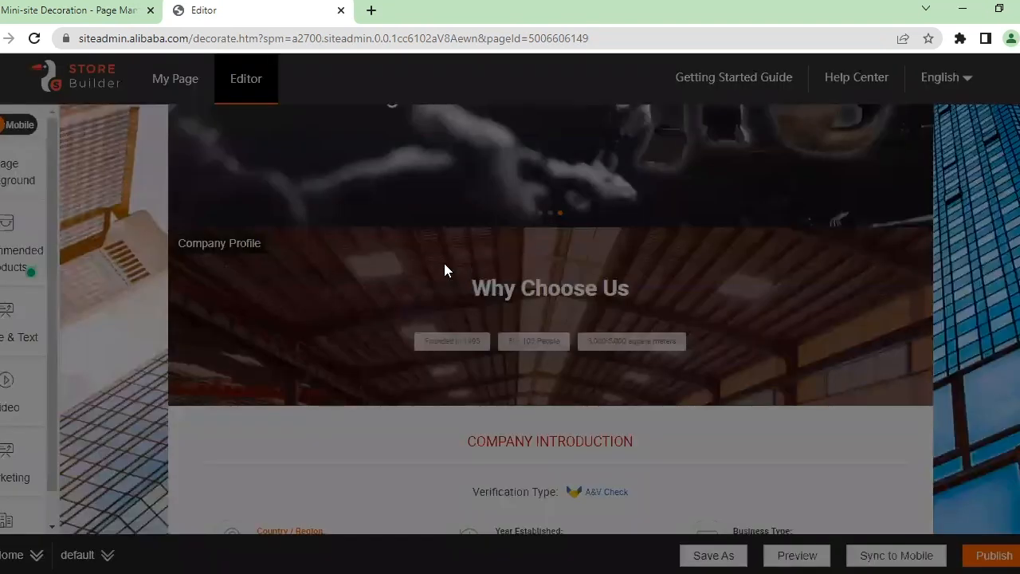
mouse_move(922, 419)
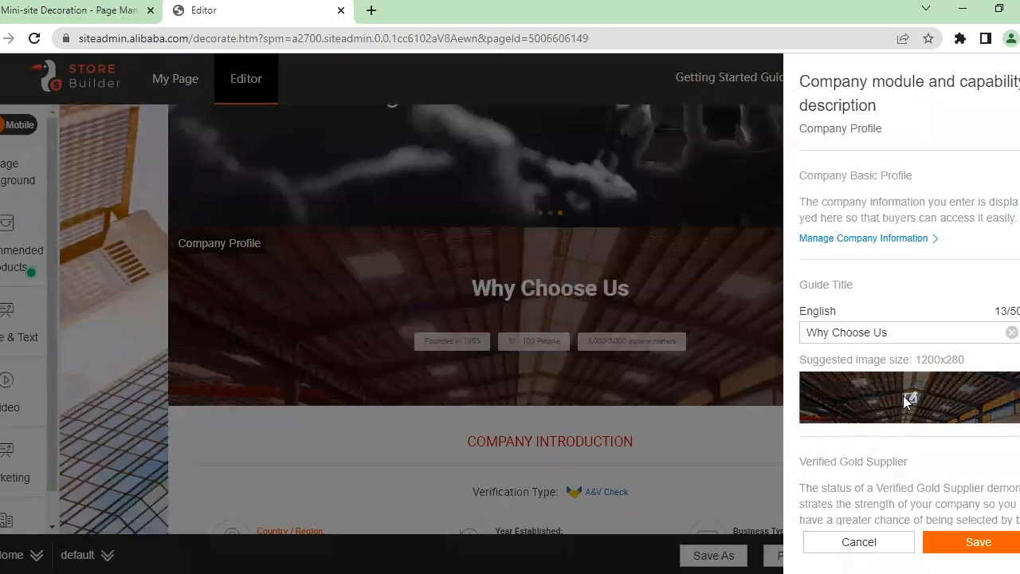
left_click(907, 399)
left_click(446, 157)
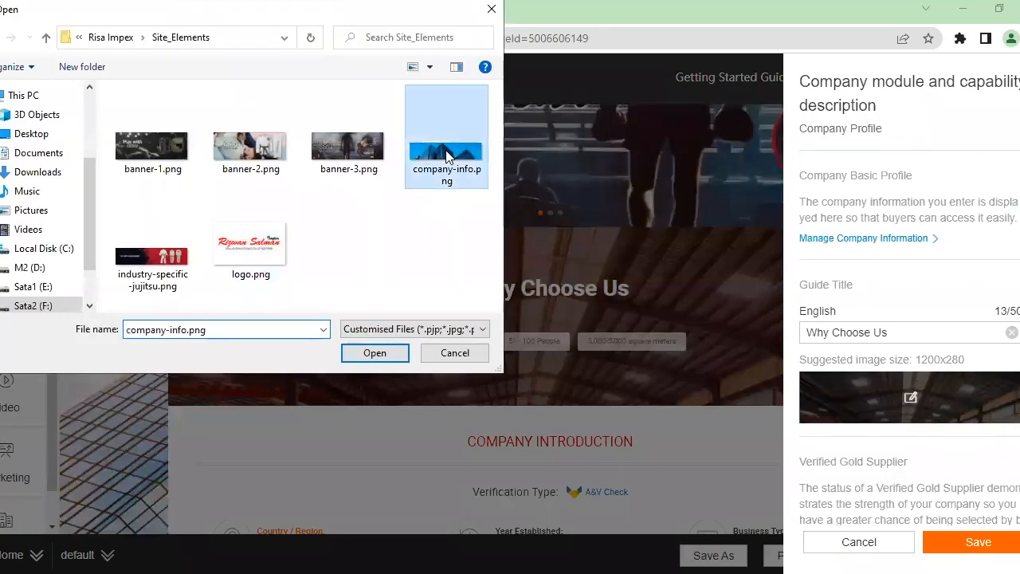
key("Return")
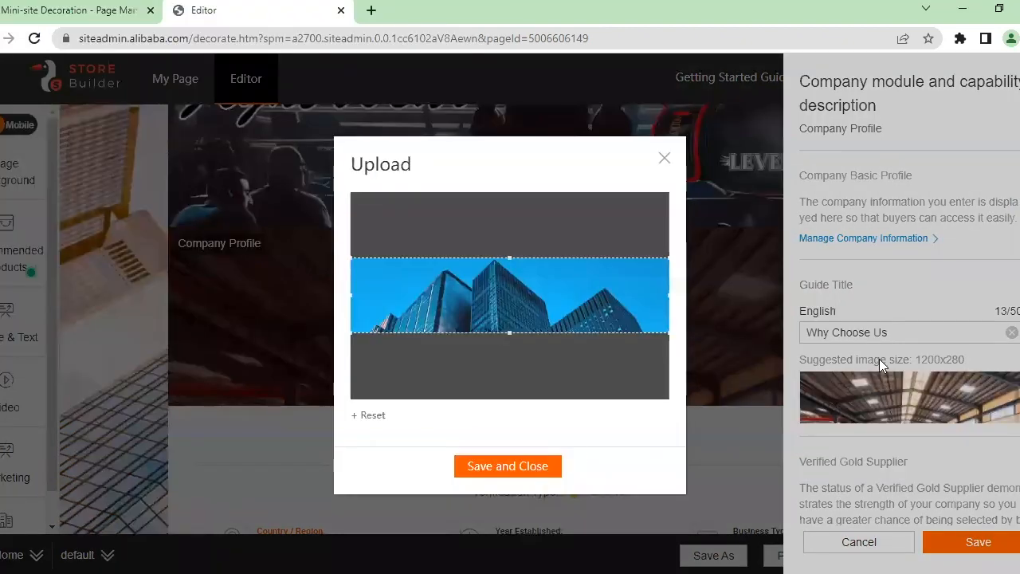
left_click(812, 306)
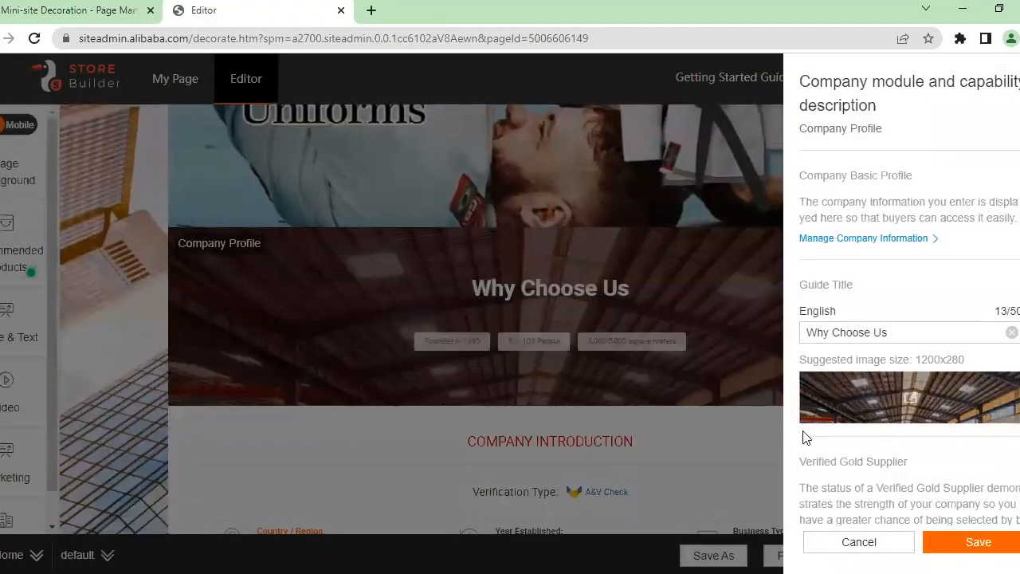
Set the Company Capability Description of the Company Profile module to Show.
scroll(859, 453, "down", 6)
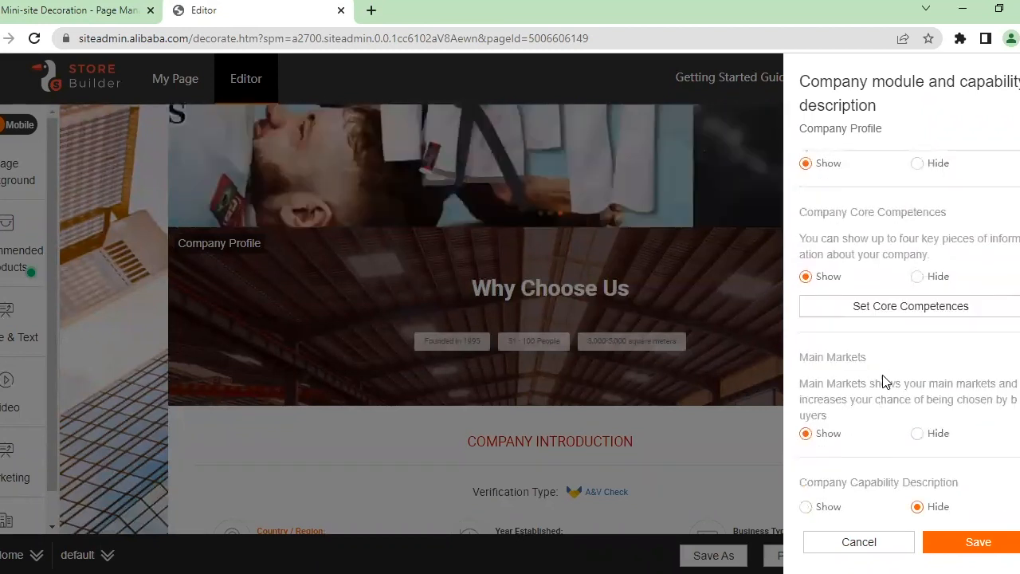
scroll(912, 380, "up", 4)
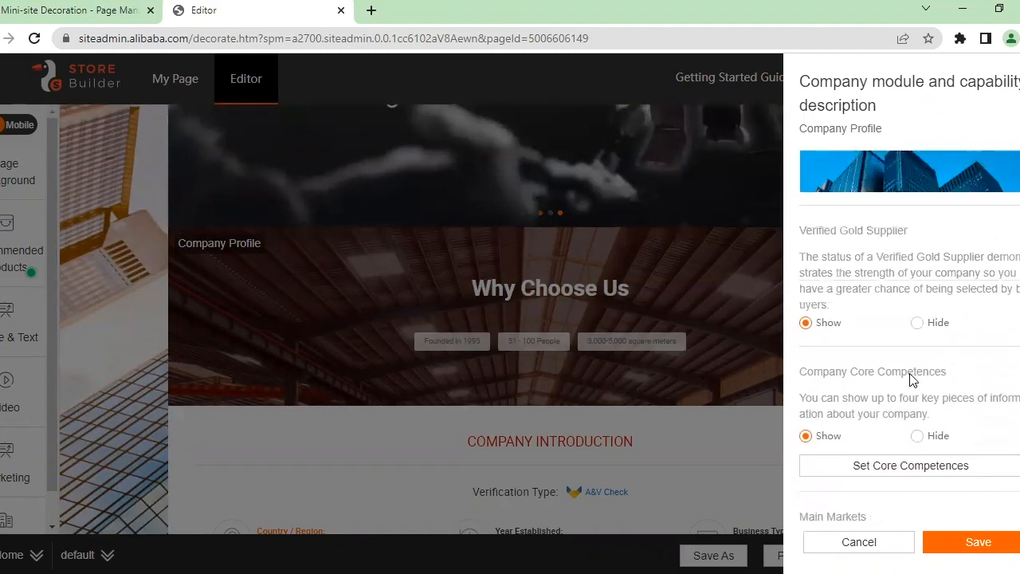
scroll(916, 387, "down", 2)
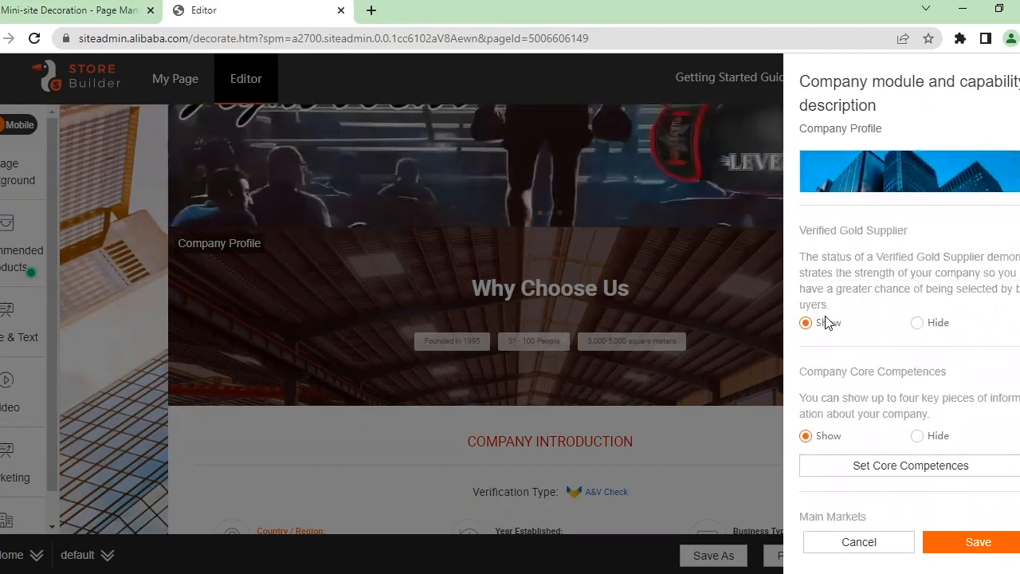
scroll(819, 423, "down", 2)
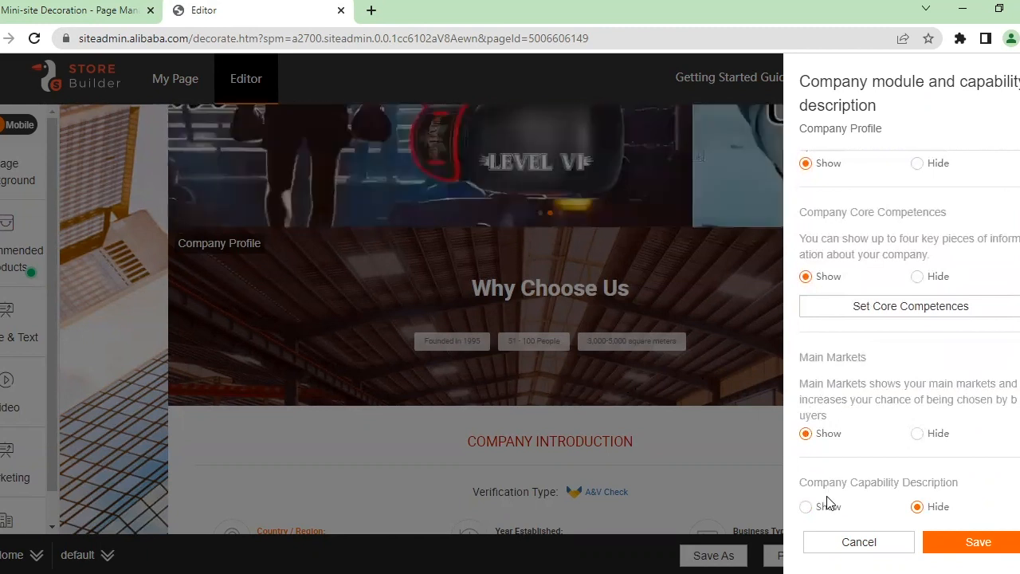
left_click(828, 515)
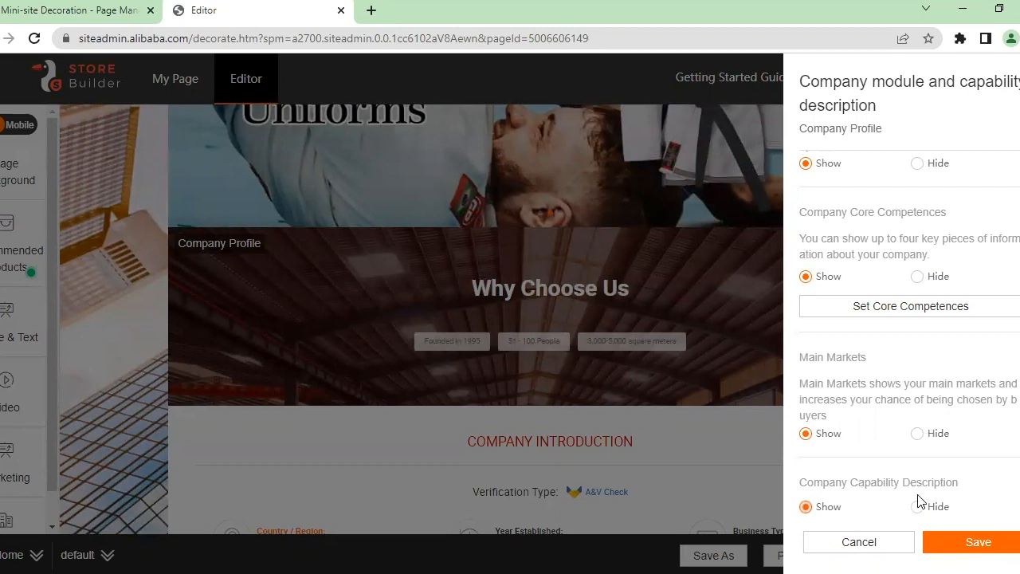
Check the thumbnail, text and link options for the Company Capability Description entries, and close them without adding an entry.
scroll(948, 456, "down", 2)
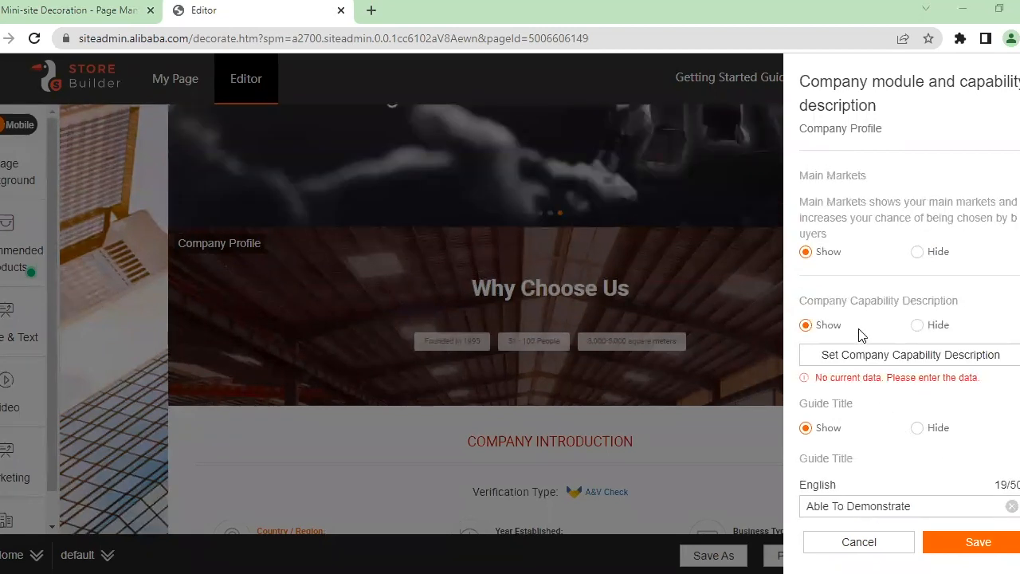
left_click(931, 356)
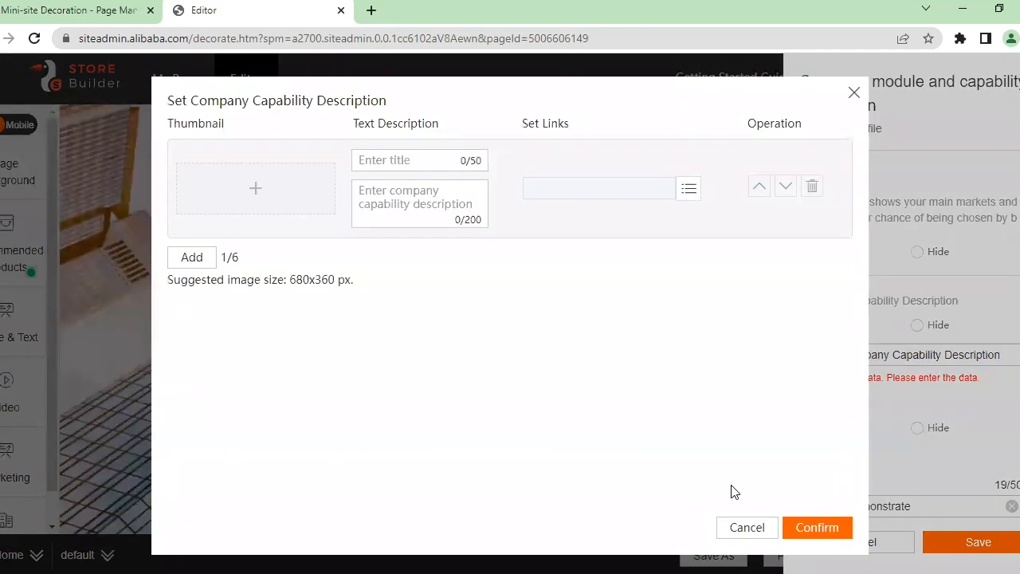
left_click(855, 94)
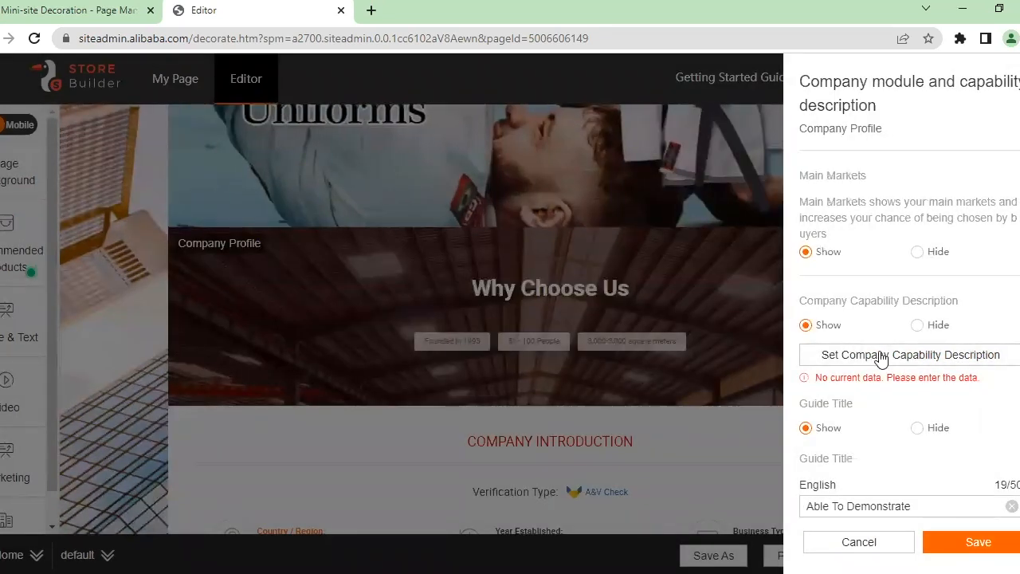
Set the Company Capability Description to Hide and save the Company Profile module's settings.
left_click(917, 325)
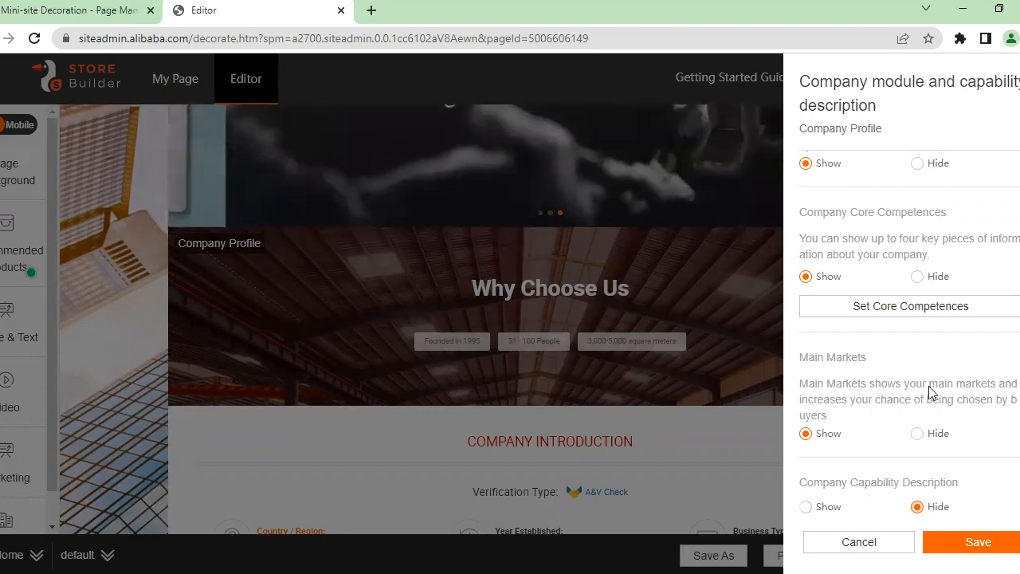
scroll(931, 390, "up", 5)
left_click(986, 547)
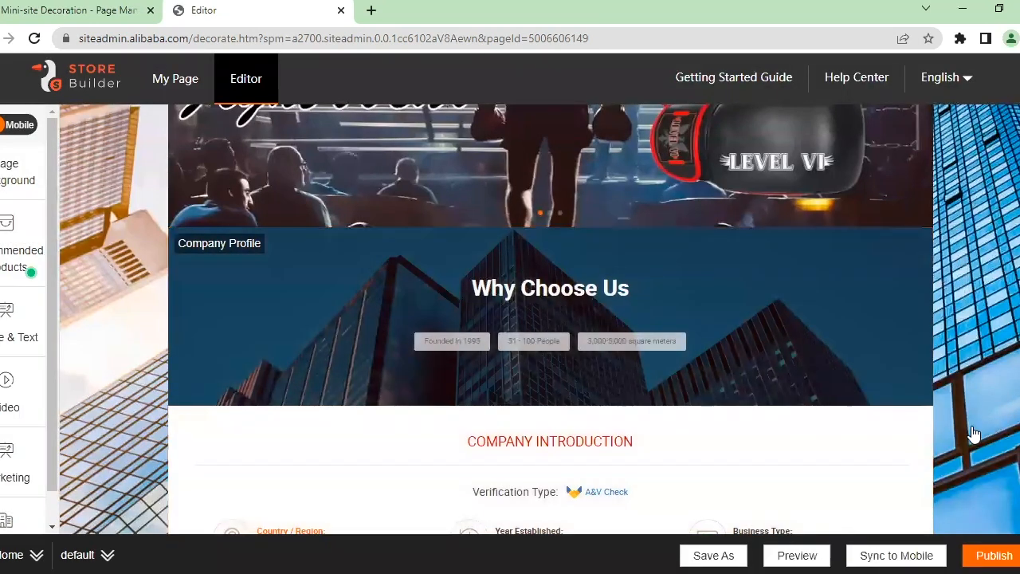
Review the page from the Company Profile module to the Industry-specific Poster, and check the poster's banner image and link settings without changing them.
scroll(553, 344, "down", 7)
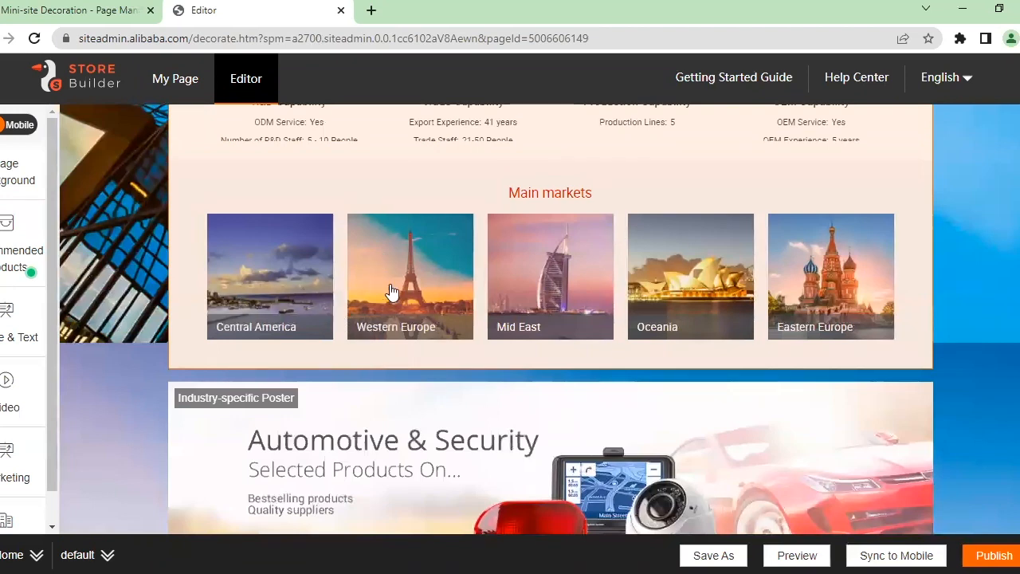
scroll(264, 333, "down", 1)
scroll(265, 333, "down", 3)
scroll(264, 335, "up", 3)
scroll(379, 361, "down", 3)
scroll(378, 360, "up", 3)
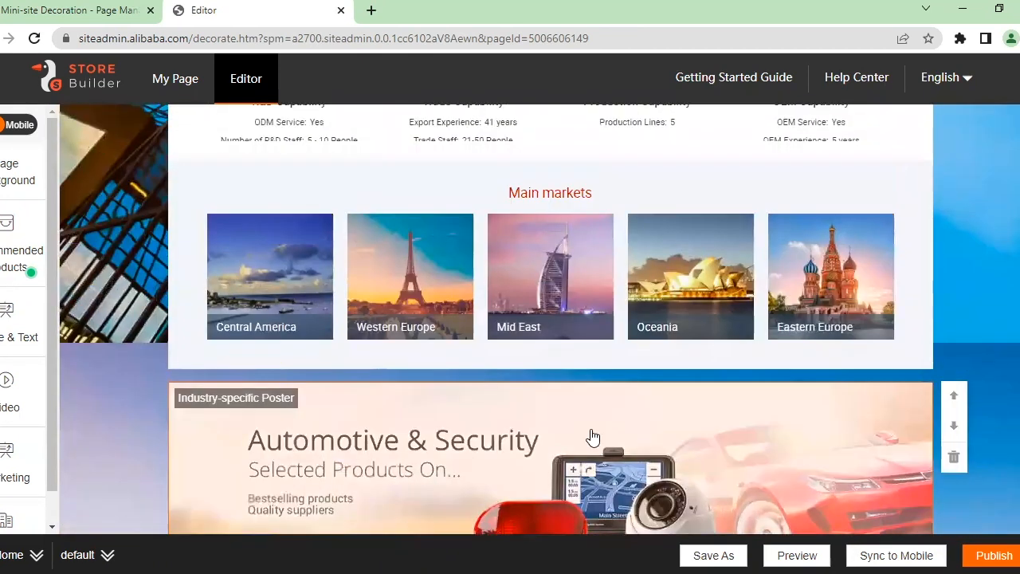
scroll(570, 321, "down", 3)
left_click(598, 264)
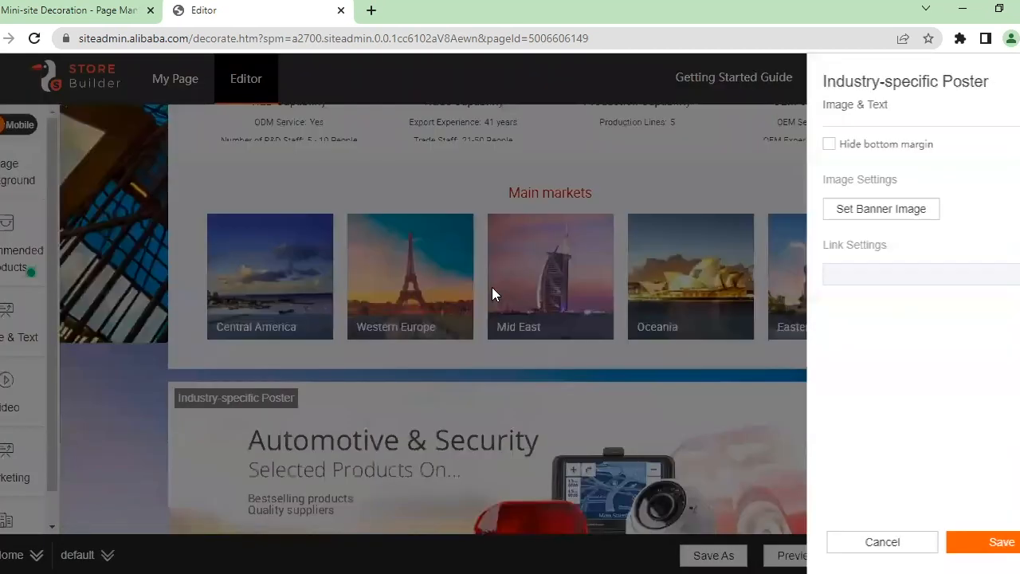
left_click(836, 542)
Review the Company Profile module's settings from the basic profile to the capability description, and close them without changes.
scroll(697, 345, "up", 4)
scroll(638, 392, "down", 3)
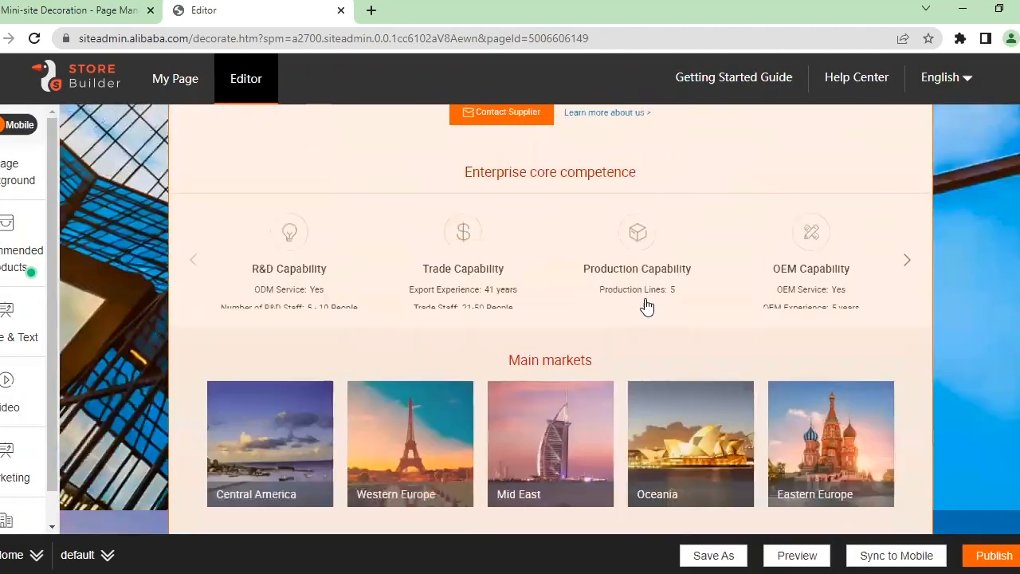
left_click(670, 220)
scroll(879, 257, "down", 5)
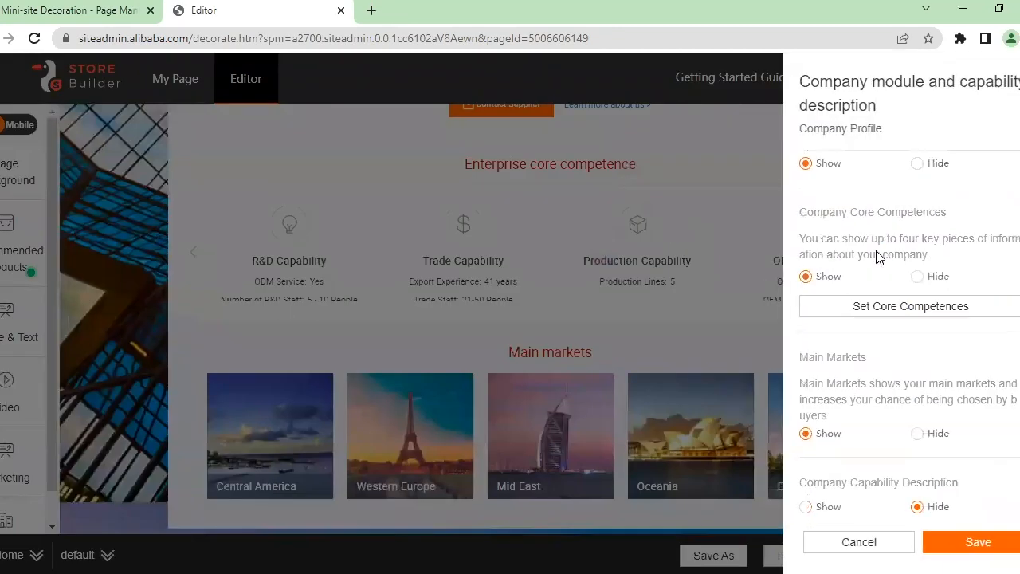
scroll(885, 339, "up", 5)
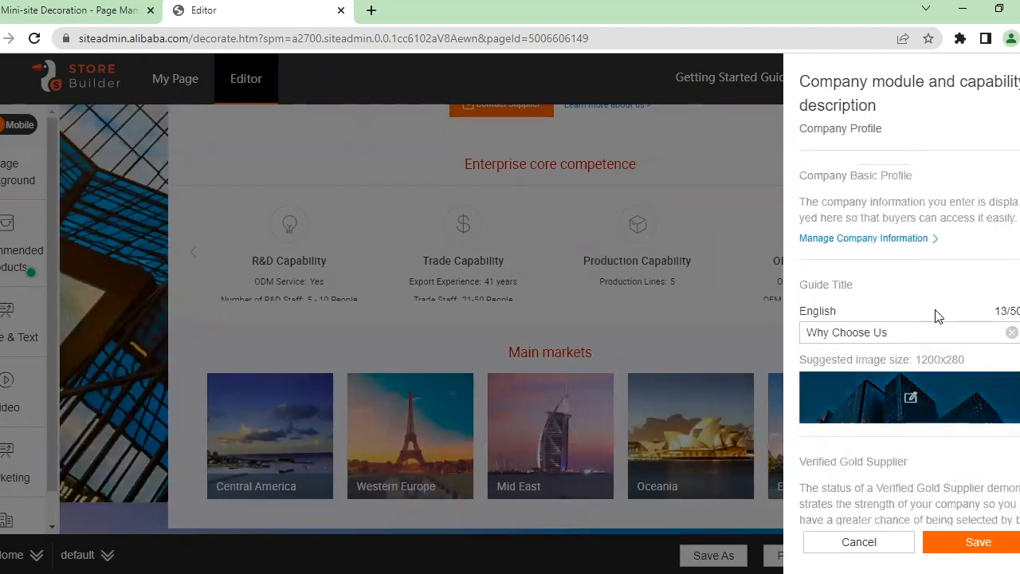
scroll(1019, 451, "down", 5)
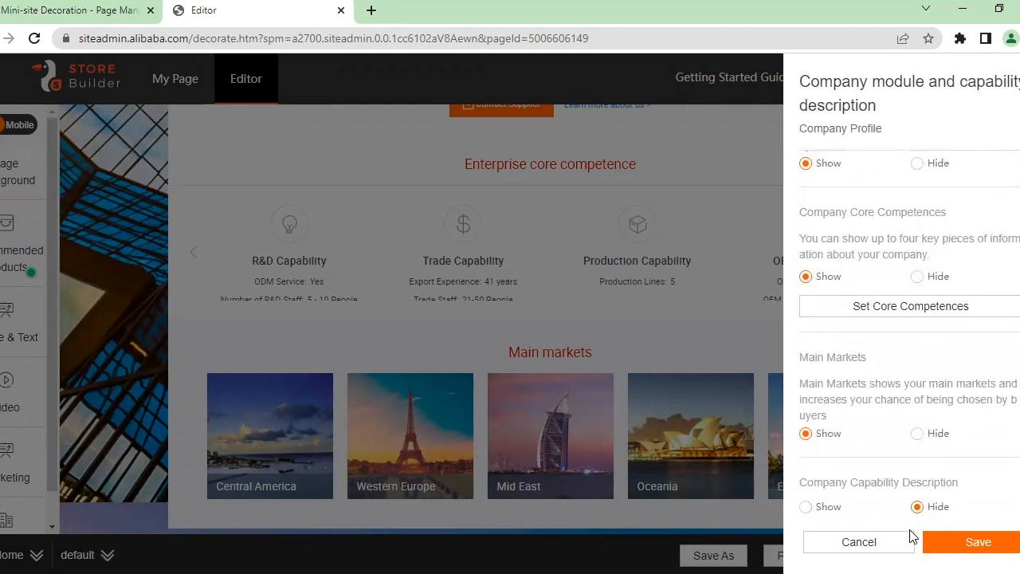
left_click(853, 543)
scroll(387, 319, "down", 4)
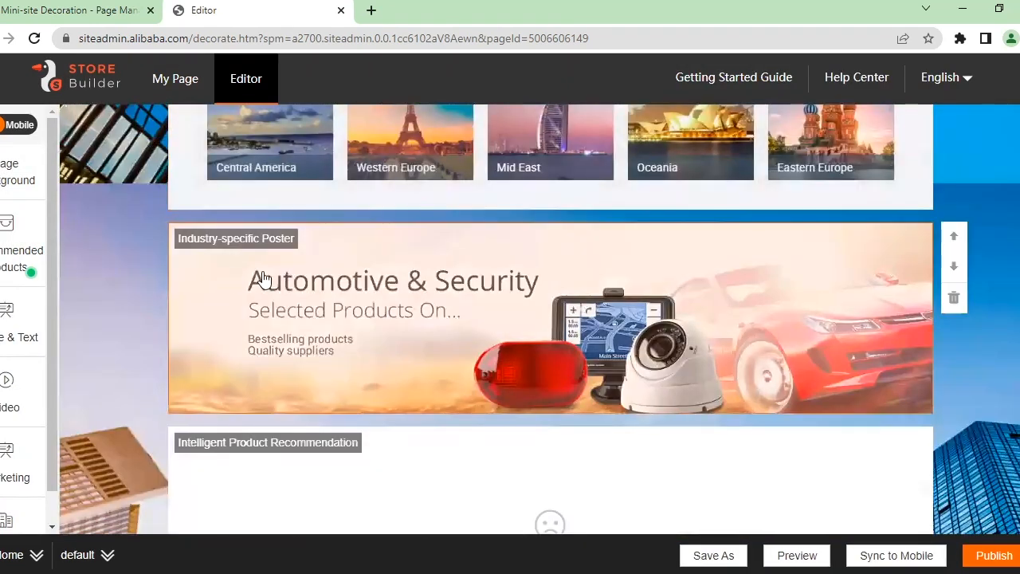
Examine the Industry-specific Poster's banner editor, including its zoom levels, replaceable pictures, industry filter and product videos template, and leave without applying anything.
left_click(648, 301)
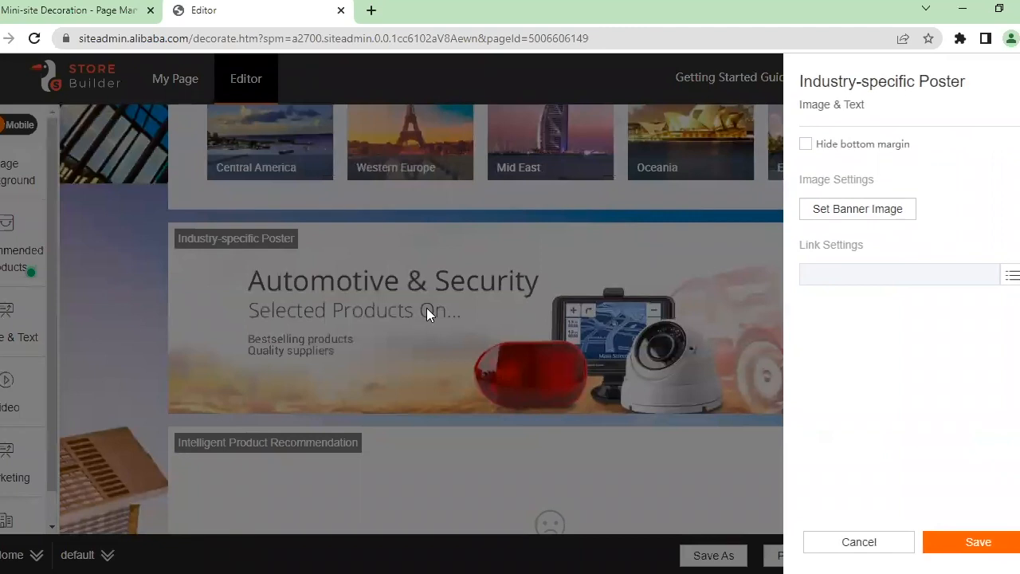
left_click(851, 222)
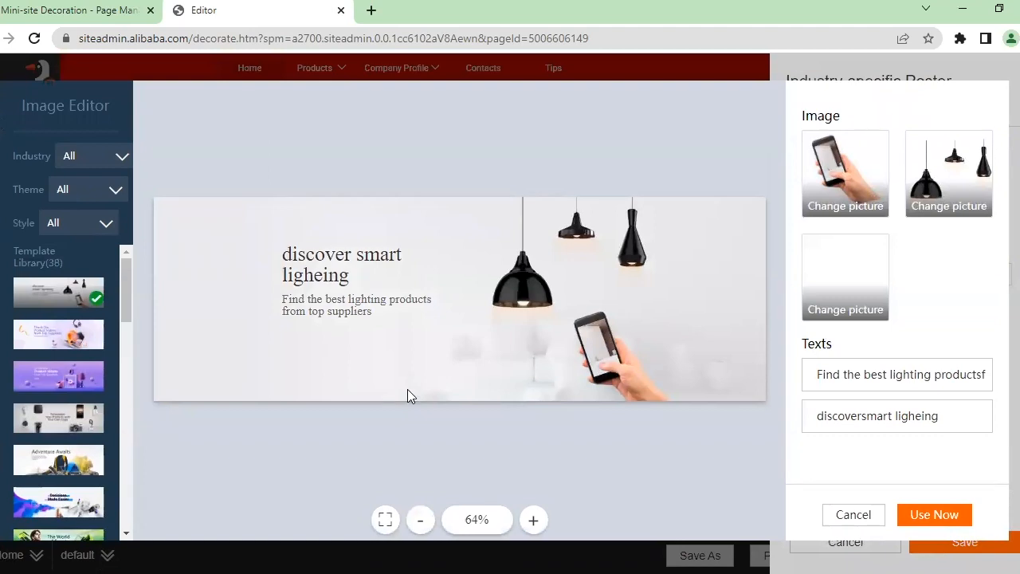
left_click(531, 519)
left_click(530, 519)
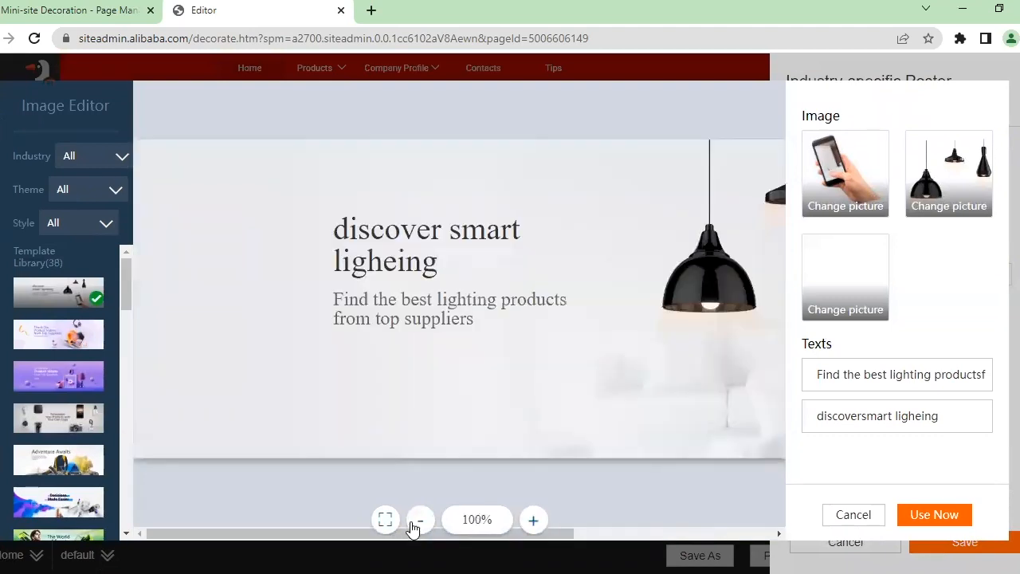
left_click(420, 521)
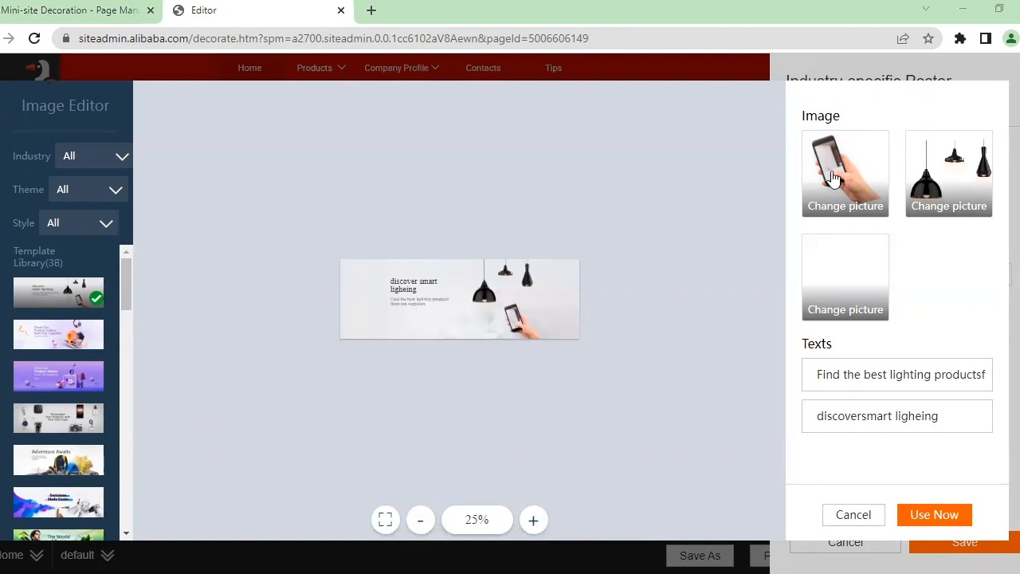
mouse_move(833, 176)
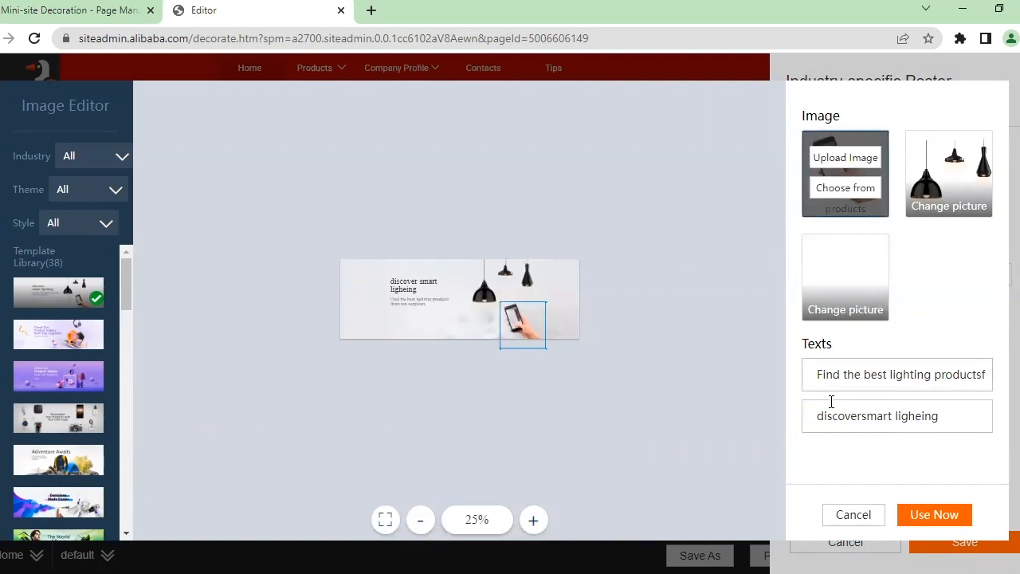
left_click(75, 158)
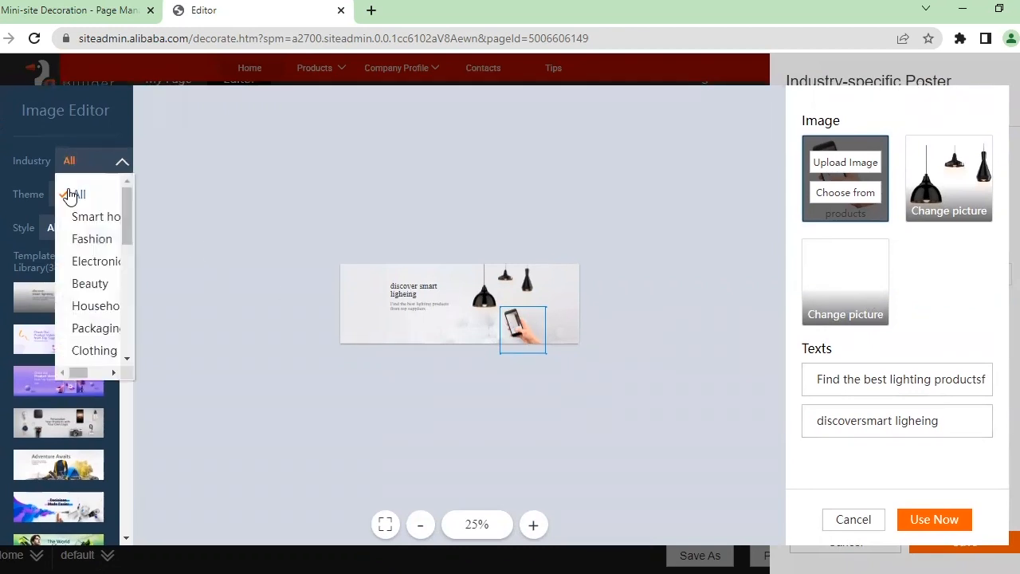
left_click(80, 217)
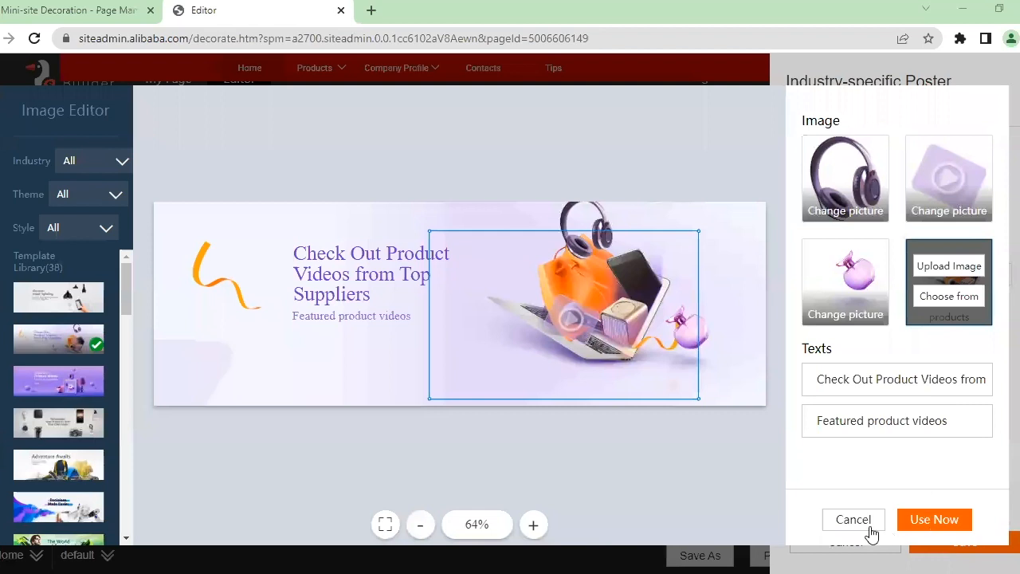
left_click(868, 526)
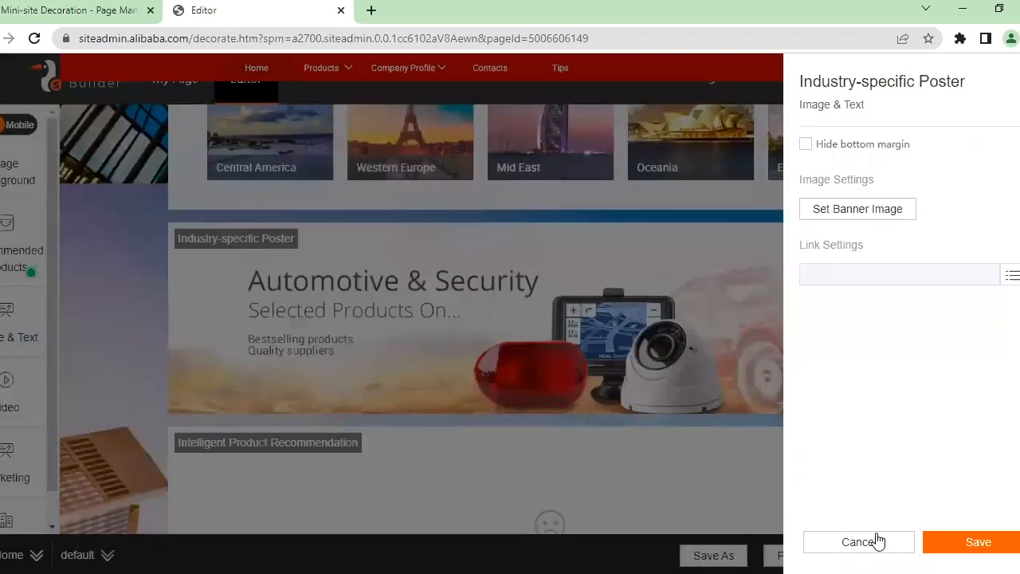
left_click(876, 542)
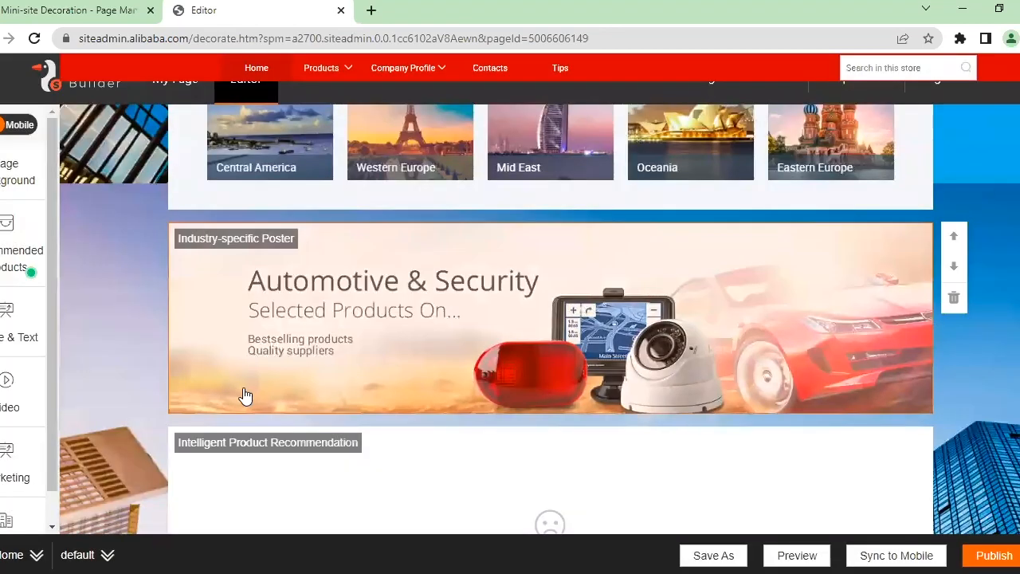
Try replacing the background picture of the Industry-specific Poster's lighting template with the uploaded file industry-specific-jujitsu.png.
scroll(133, 289, "up", 3)
scroll(133, 288, "down", 4)
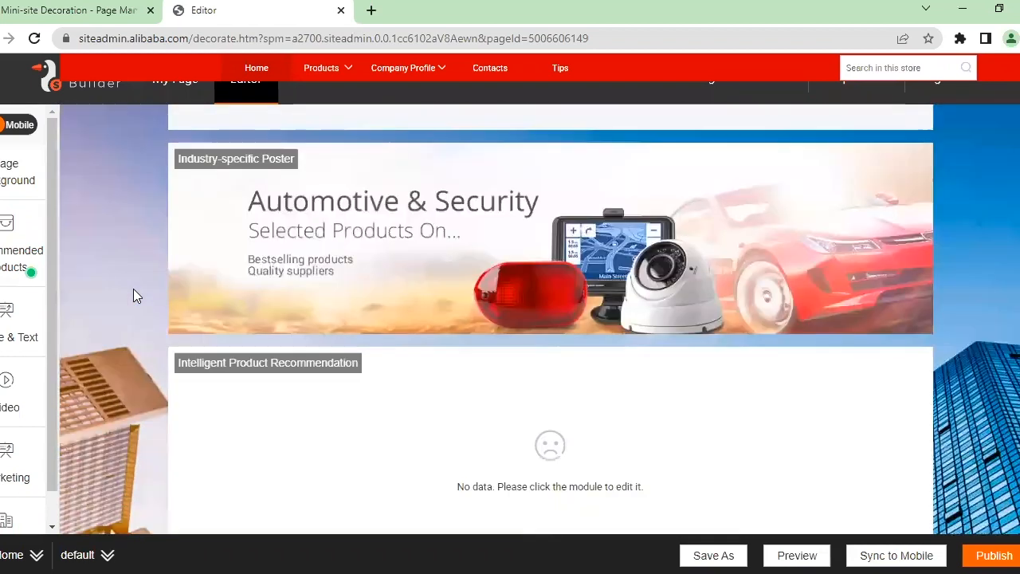
left_click(443, 217)
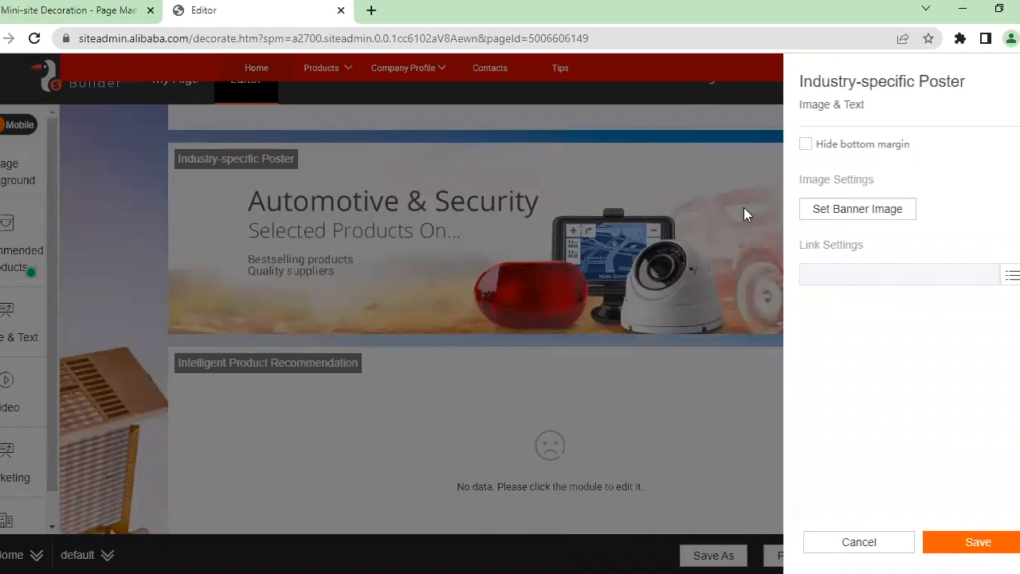
left_click(887, 209)
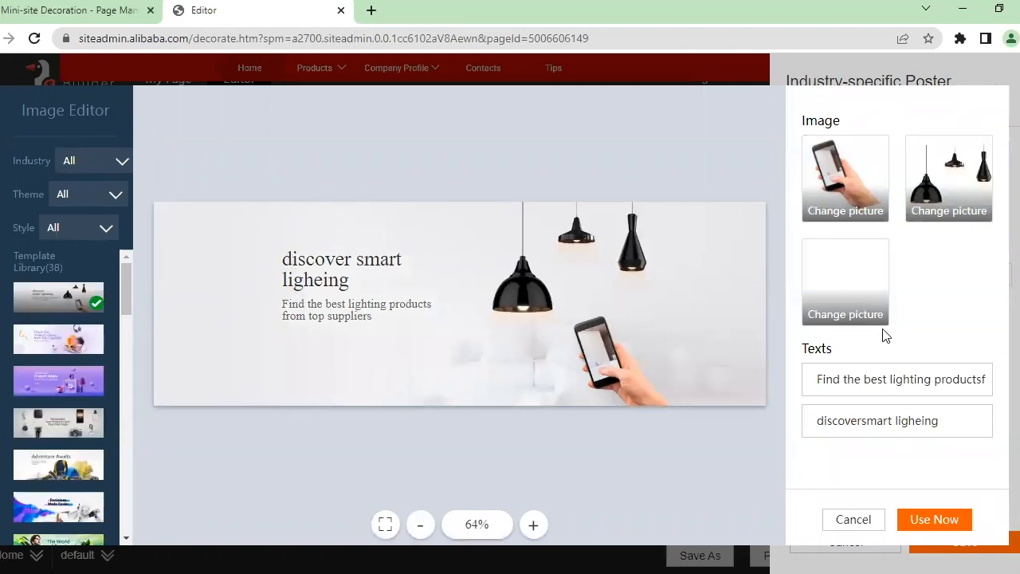
mouse_move(868, 285)
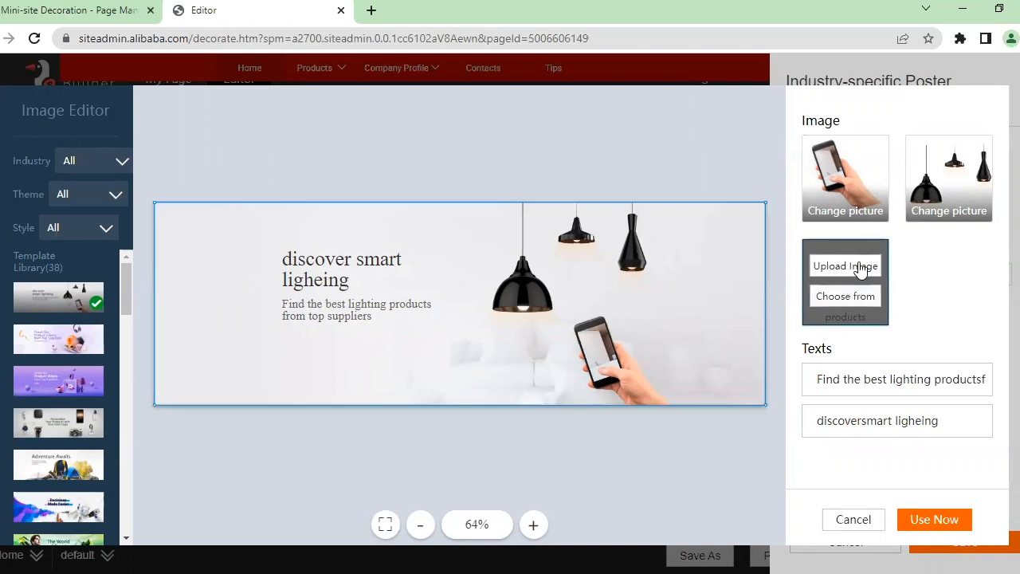
left_click(839, 261)
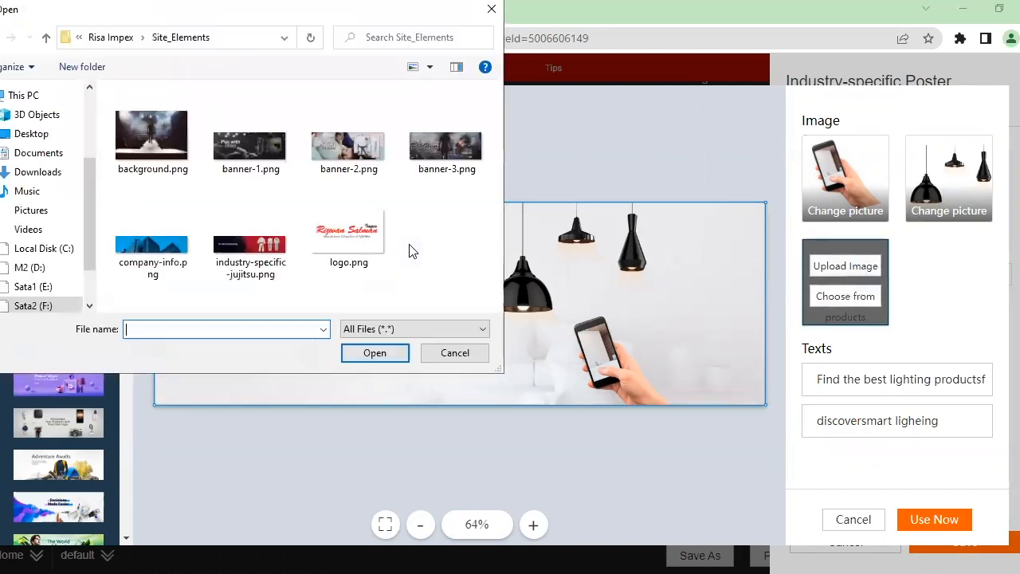
left_click(213, 243)
double_click(212, 243)
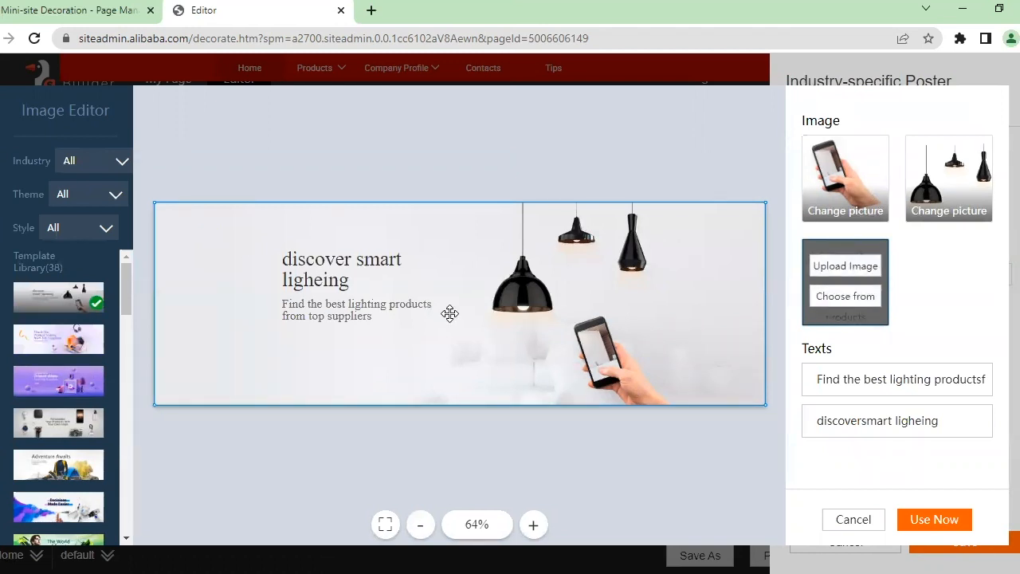
Try the banner texts "Ju Jit" and "Ju Jistu Uniforms", and discard the poster edits.
triple_click(856, 385)
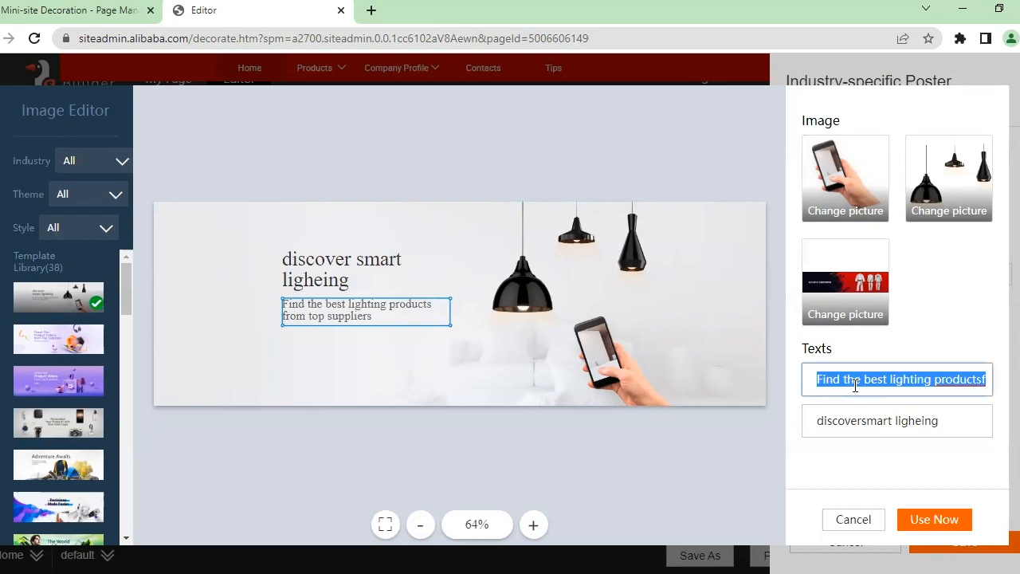
type("J")
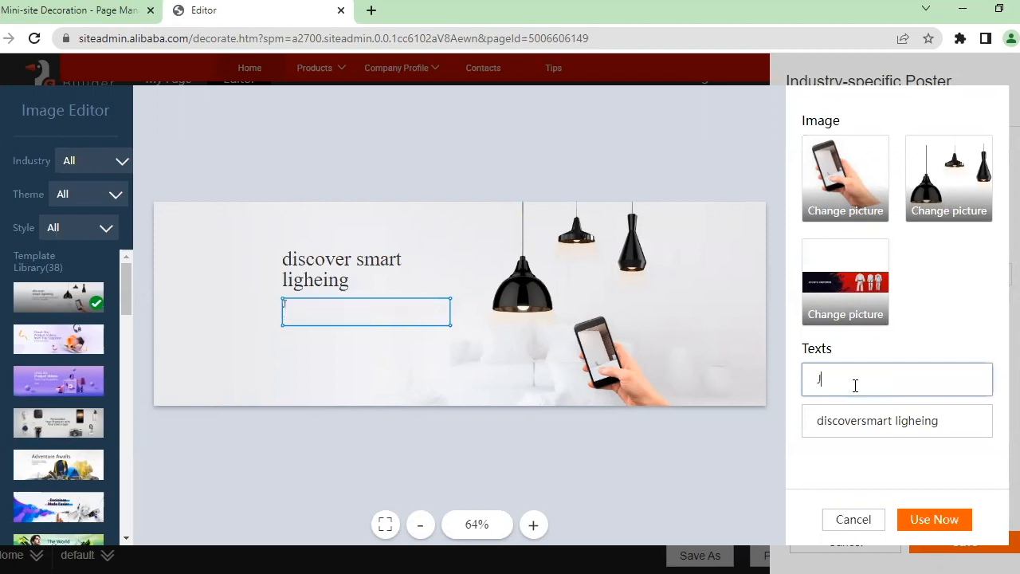
type("u Jit")
left_click(853, 420)
key("ctrl+a")
type("Ju")
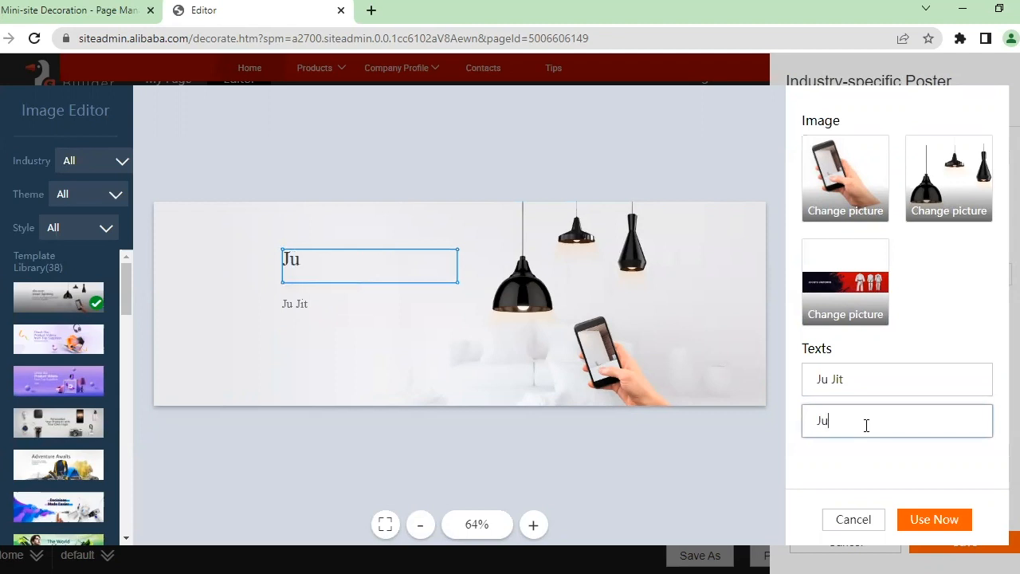
type(" Jistu Un")
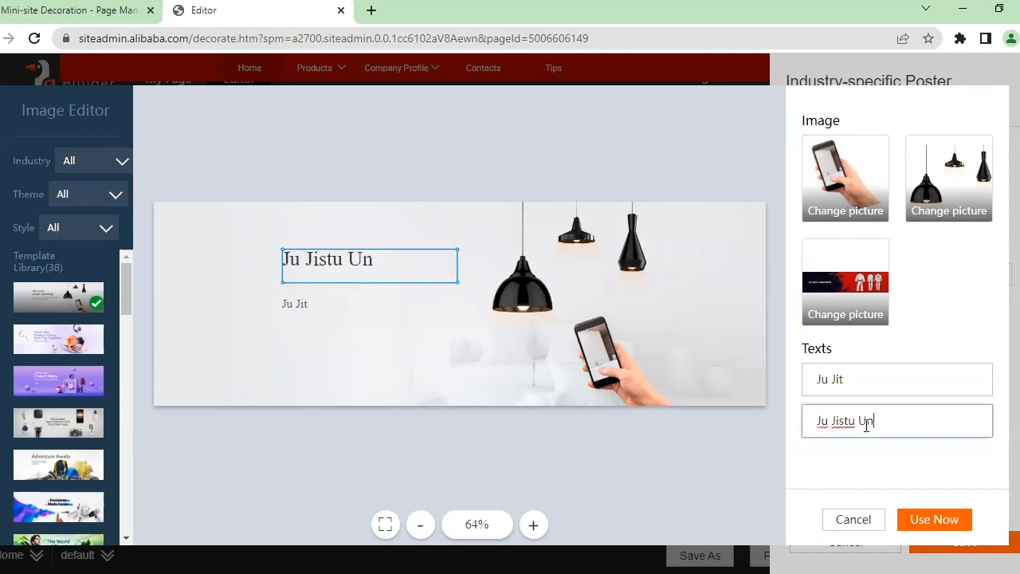
type("iforms")
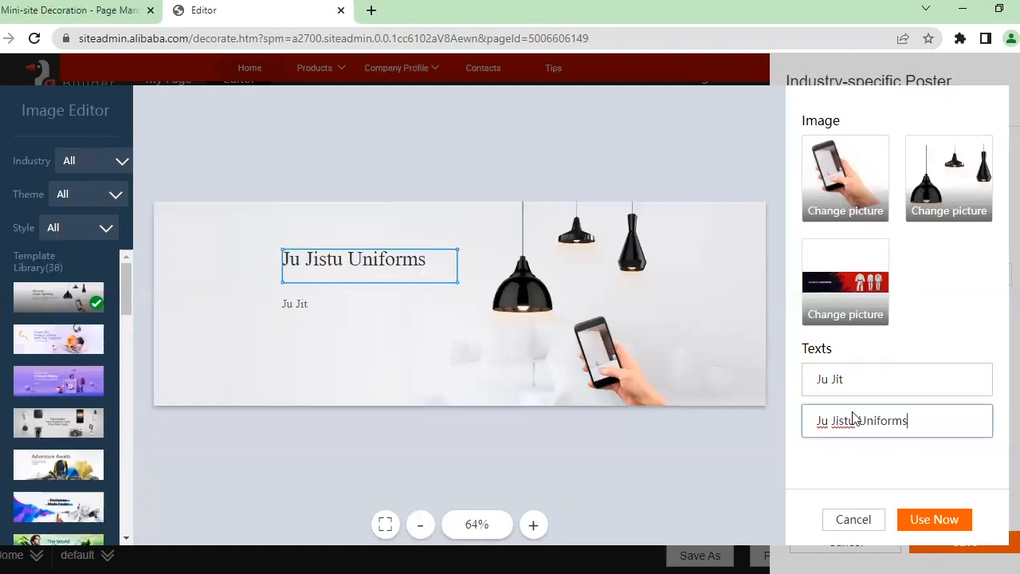
left_click(875, 520)
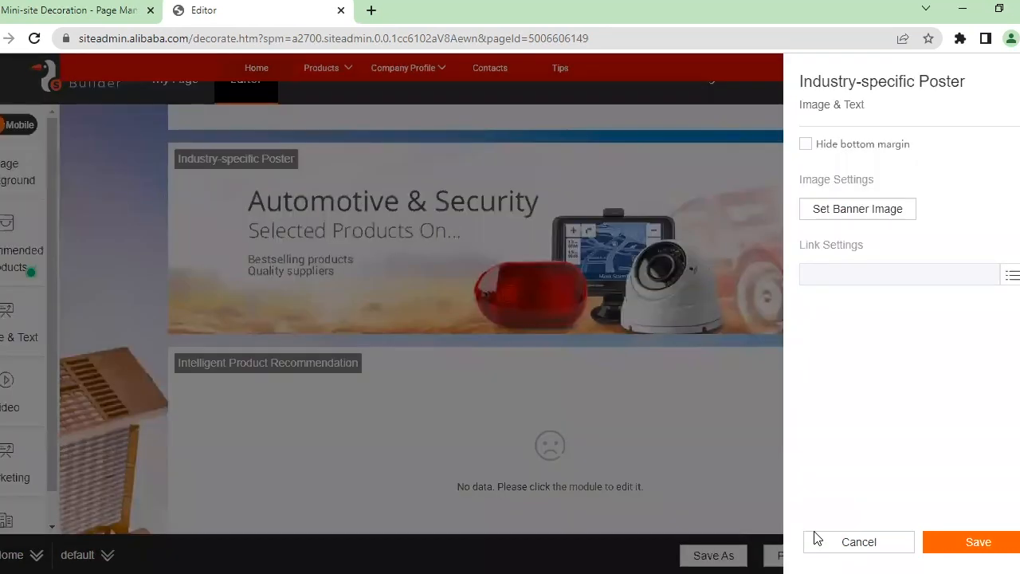
left_click(763, 292)
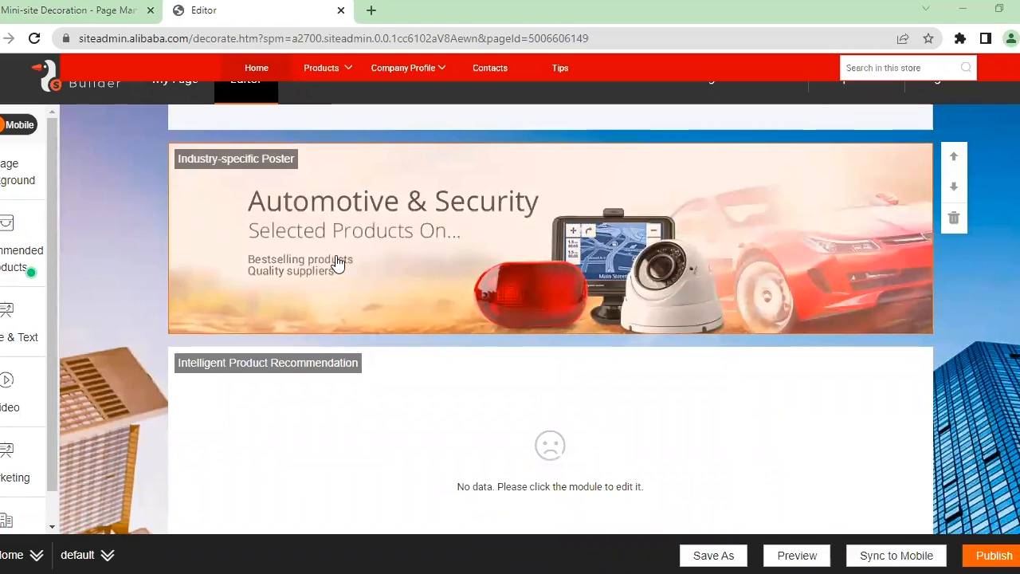
Reopen the Industry-specific Poster's banner editor and examine the template library, previewing the "Trending Styles from the Exhibition" template and its picture layers.
left_click(536, 215)
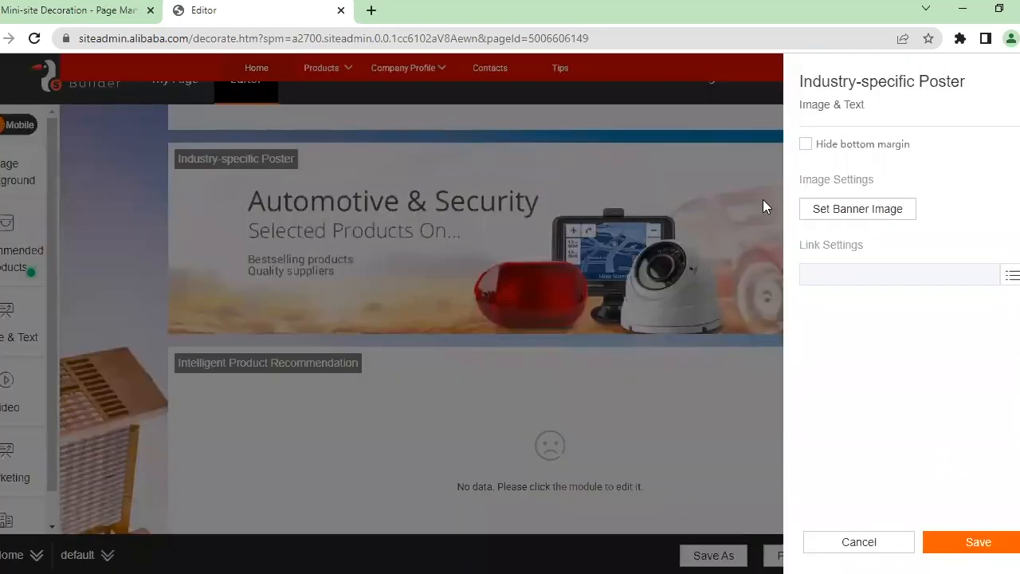
left_click(837, 205)
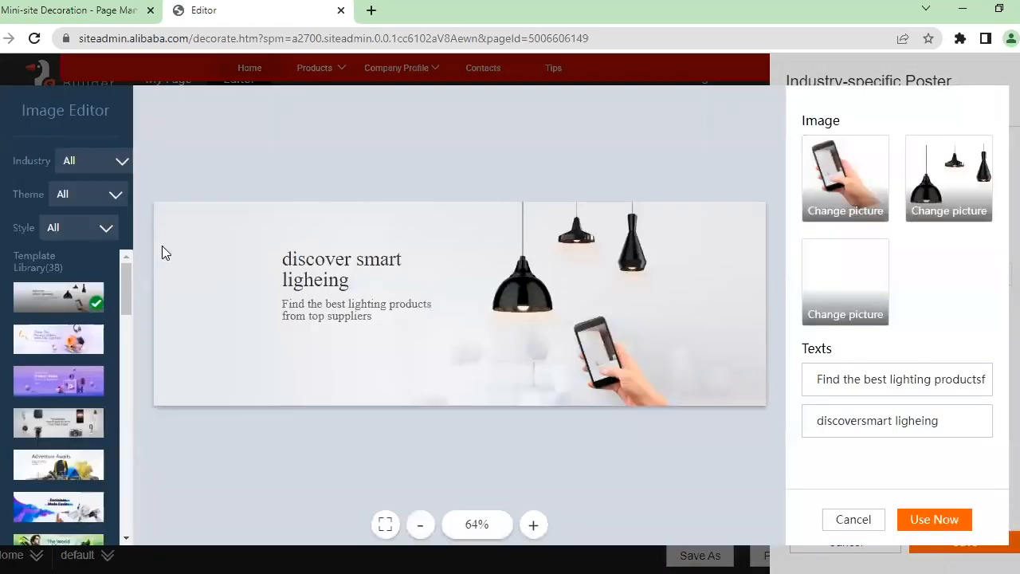
scroll(91, 401, "down", 10)
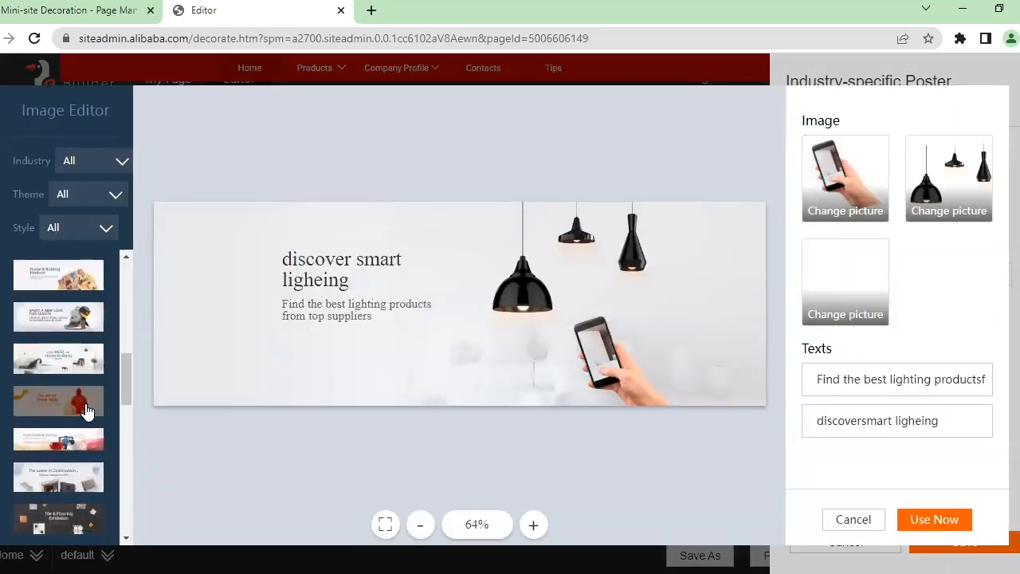
left_click(90, 407)
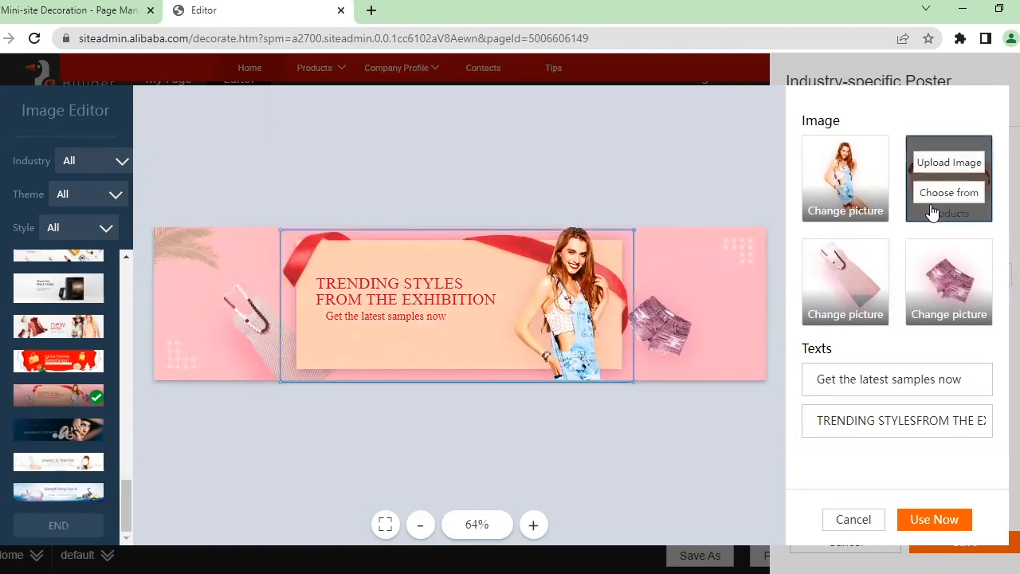
mouse_move(923, 264)
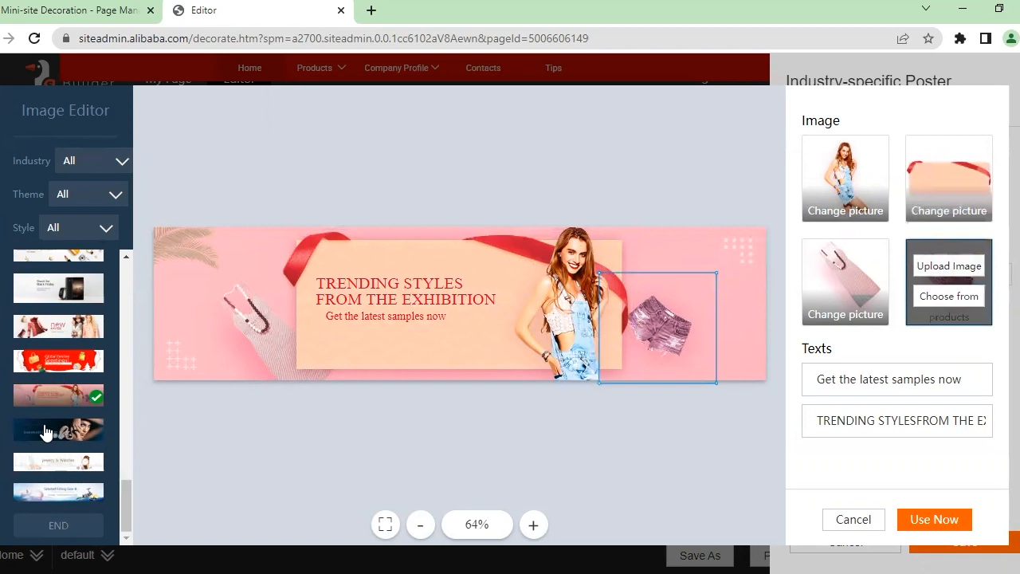
scroll(66, 416, "up", 5)
scroll(66, 416, "up", 3)
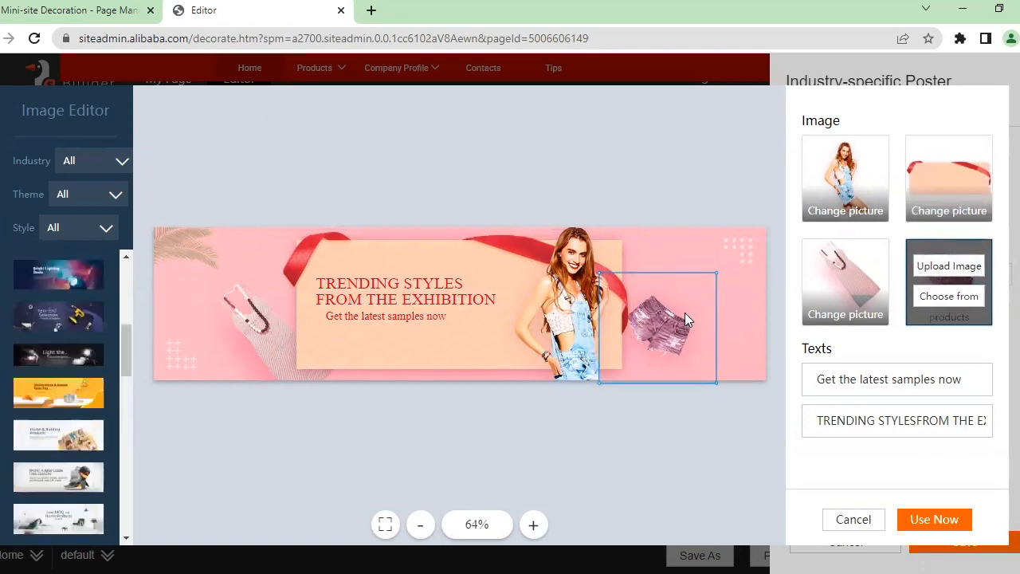
left_click(312, 263)
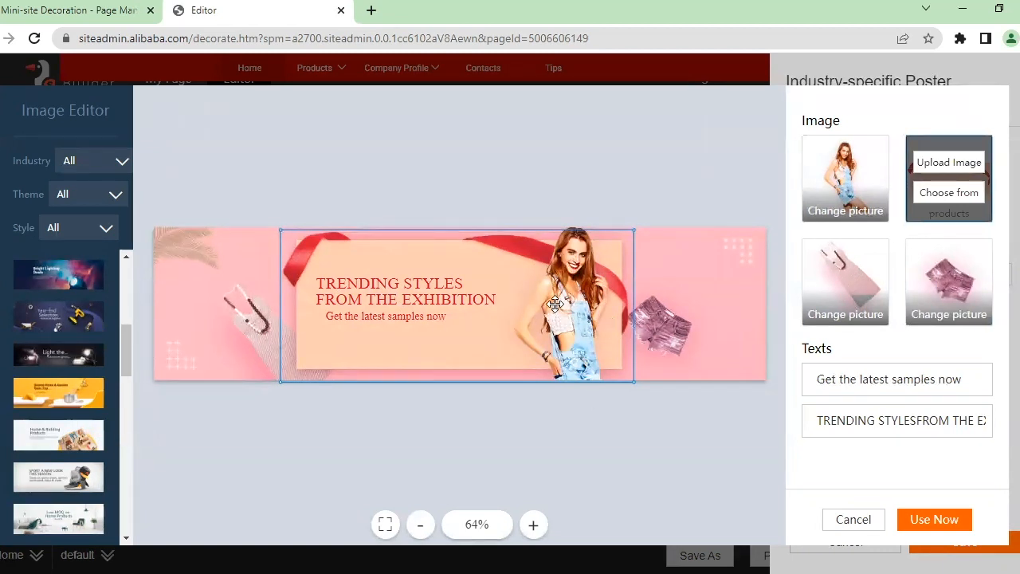
scroll(108, 405, "up", 3)
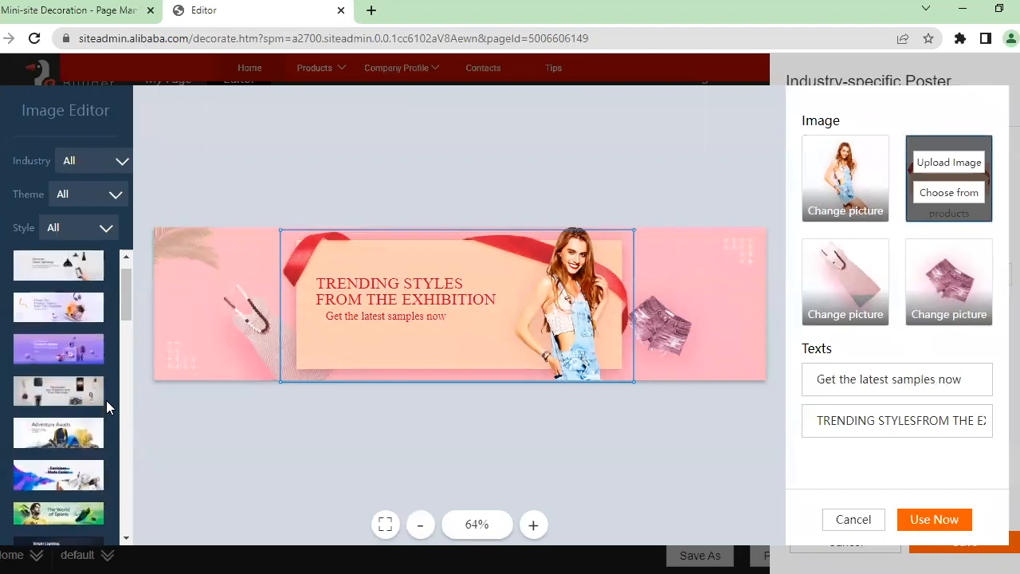
scroll(106, 400, "up", 1)
Choose the first lighting template, "discover smart ligheing", and upload industry-specific-jujitsu.png as its background picture.
left_click(55, 298)
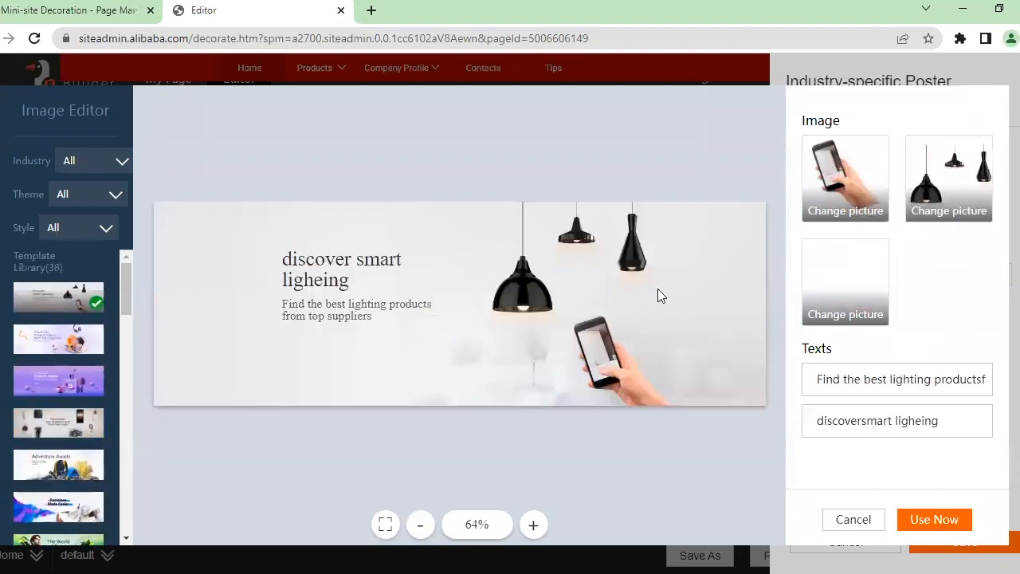
left_click(742, 310)
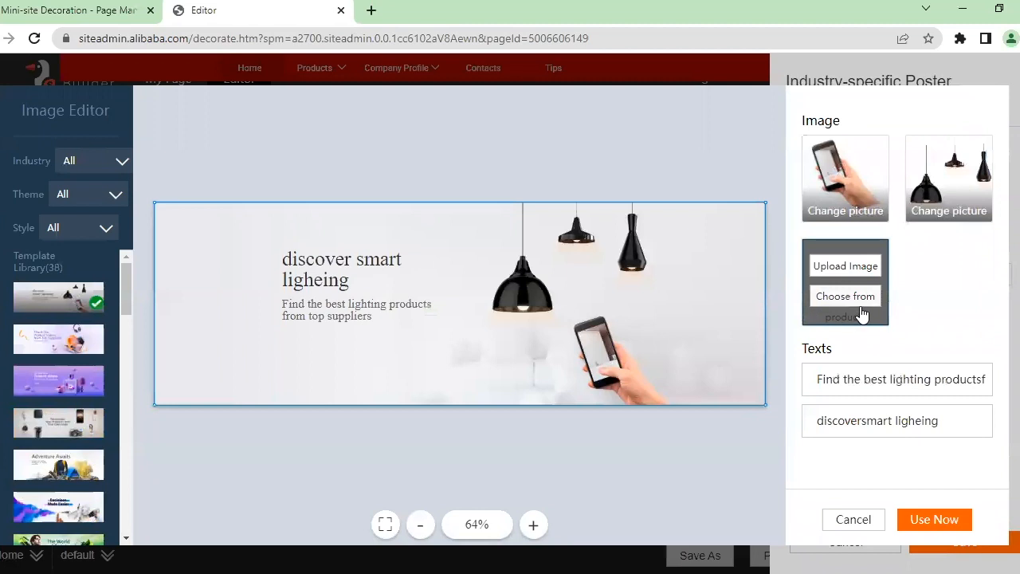
left_click(846, 296)
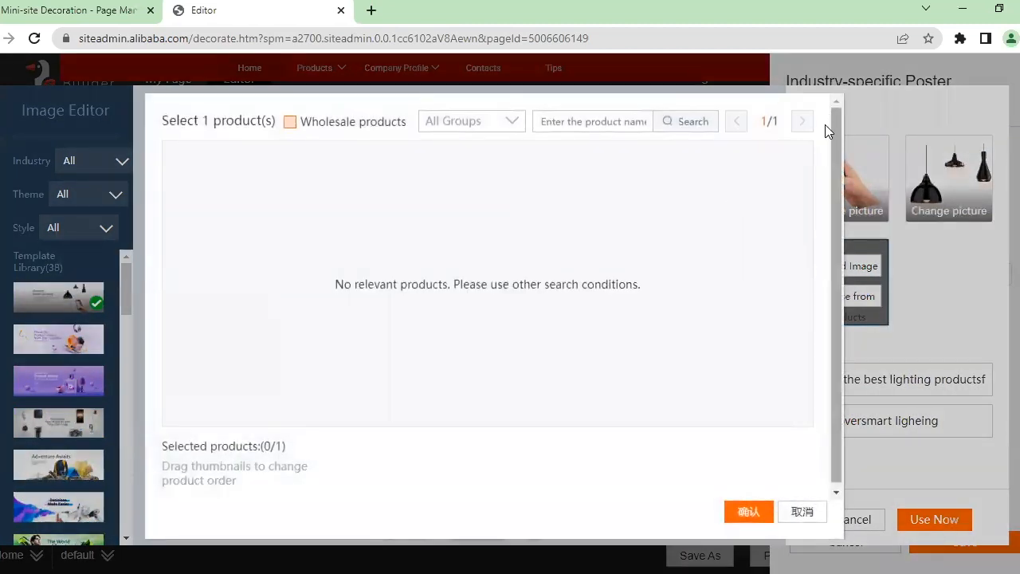
left_click(802, 510)
left_click(850, 266)
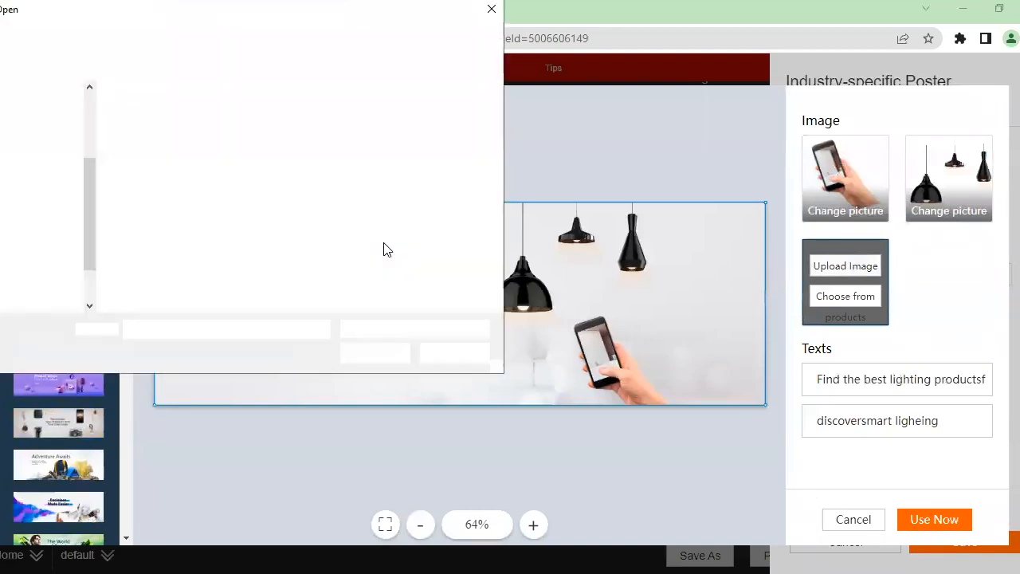
left_click(243, 215)
double_click(243, 209)
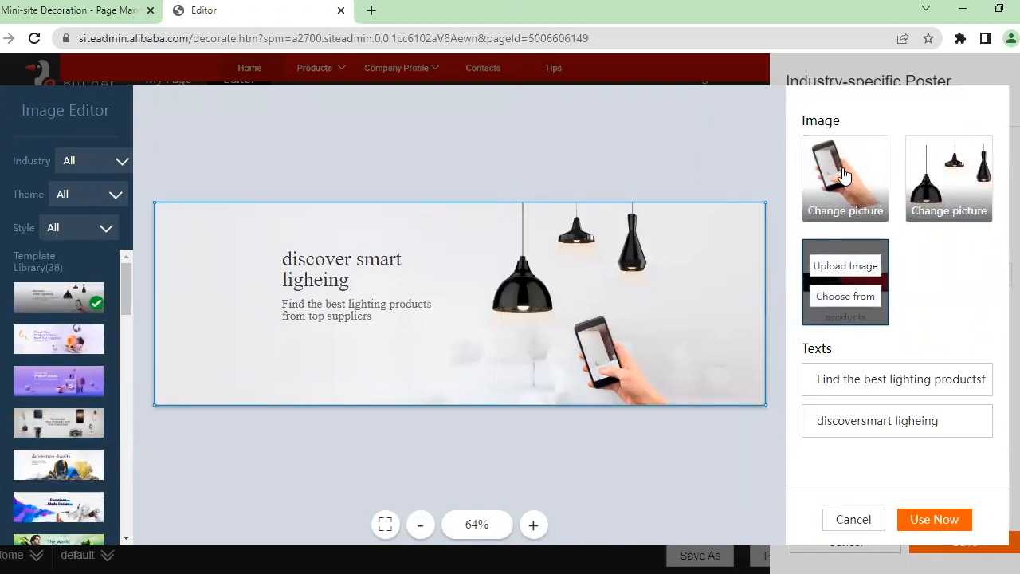
Try replacing the hanging lamps picture with the two-uniform image WhatsApp_Image_2022-12-27_at_1.32.28_PM from the Downloads folder.
left_click(957, 183)
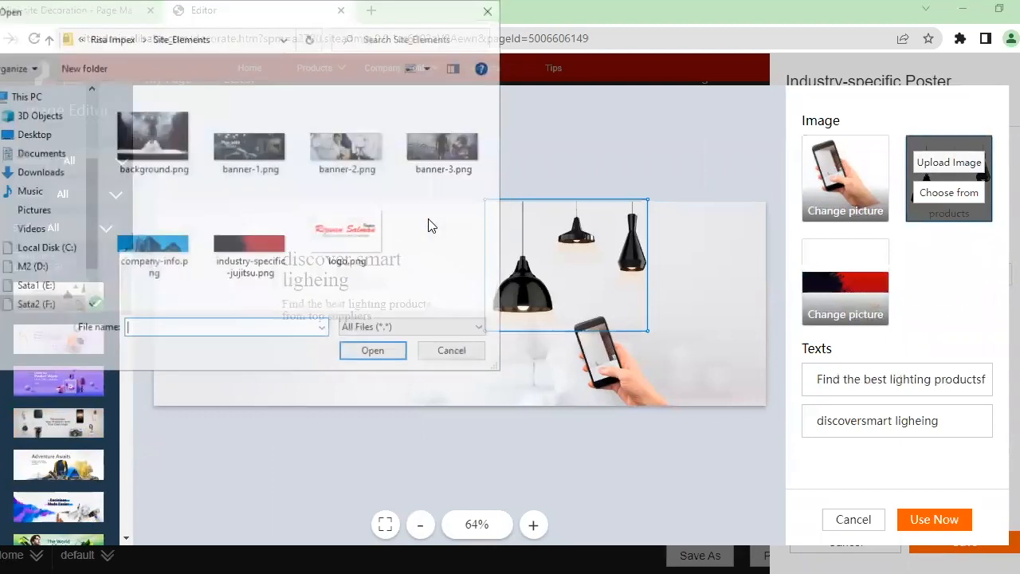
left_click(113, 40)
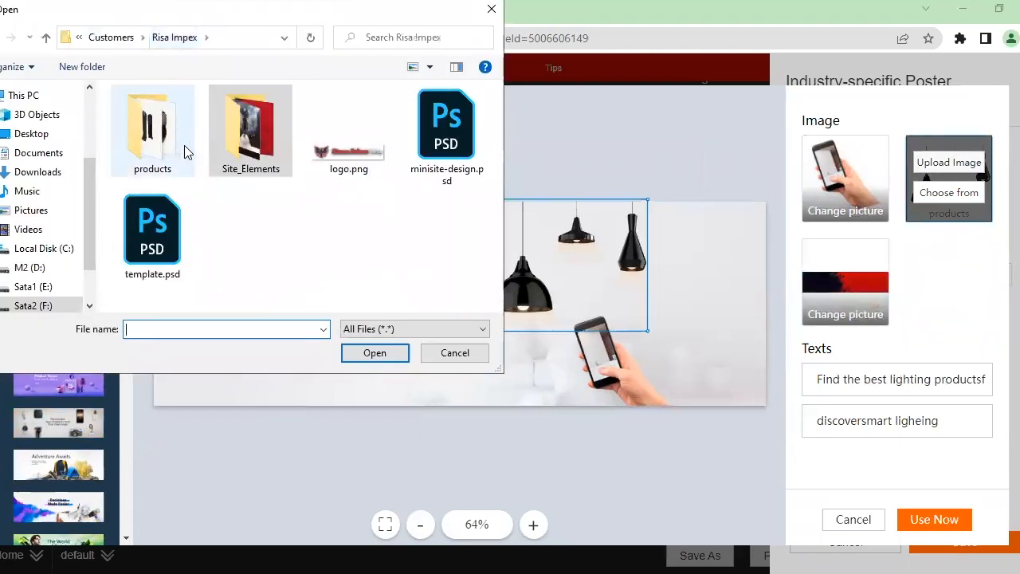
double_click(176, 141)
left_click_drag(495, 127, 497, 300)
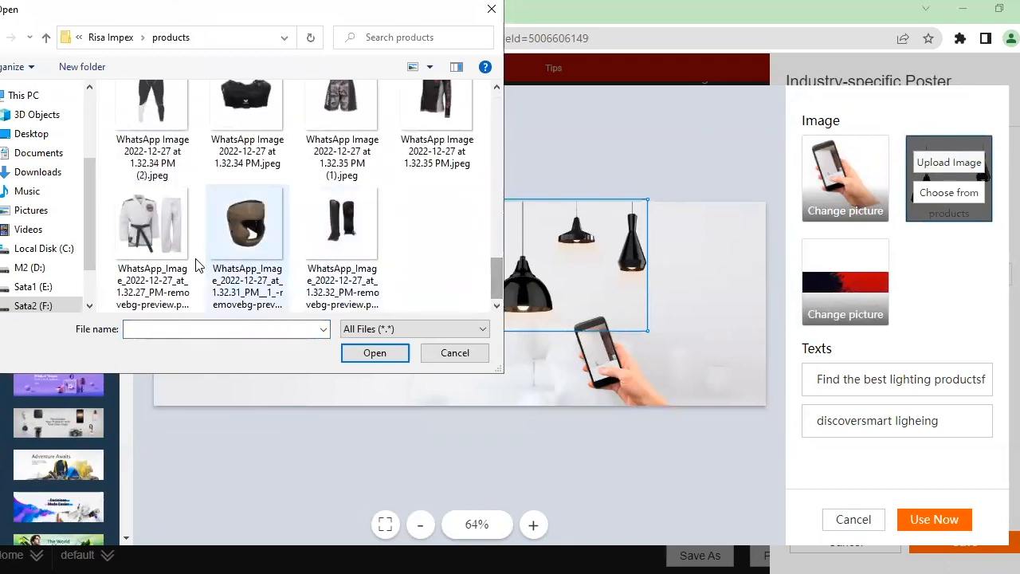
scroll(176, 267, "up", 1)
scroll(177, 269, "up", 3)
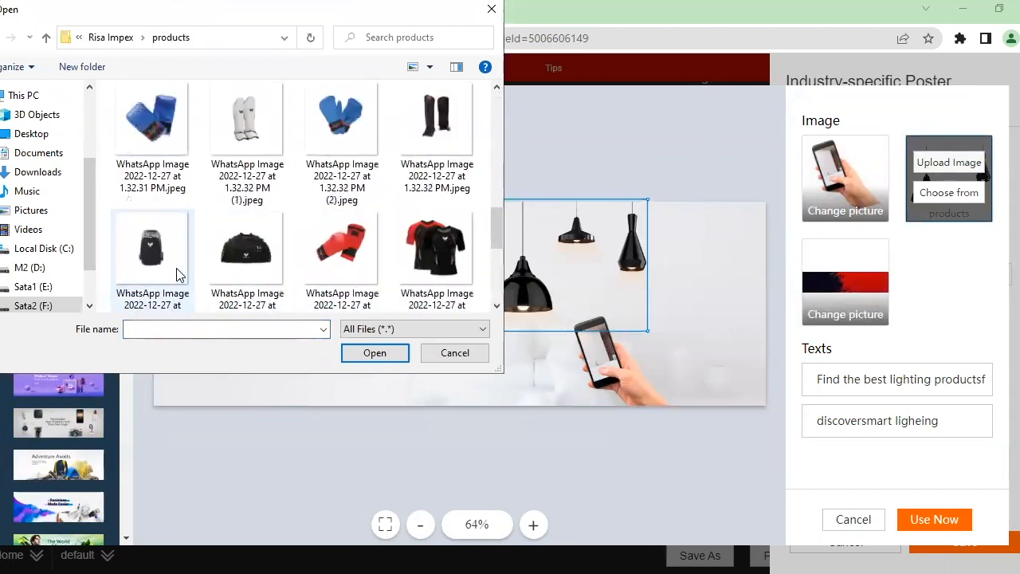
scroll(177, 271, "down", 3)
left_click(37, 172)
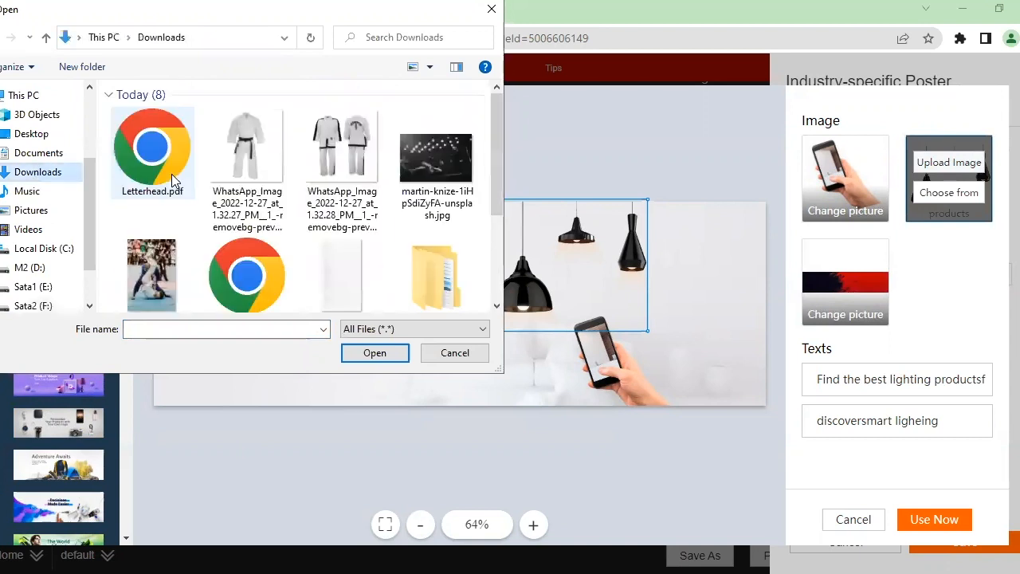
left_click(330, 157)
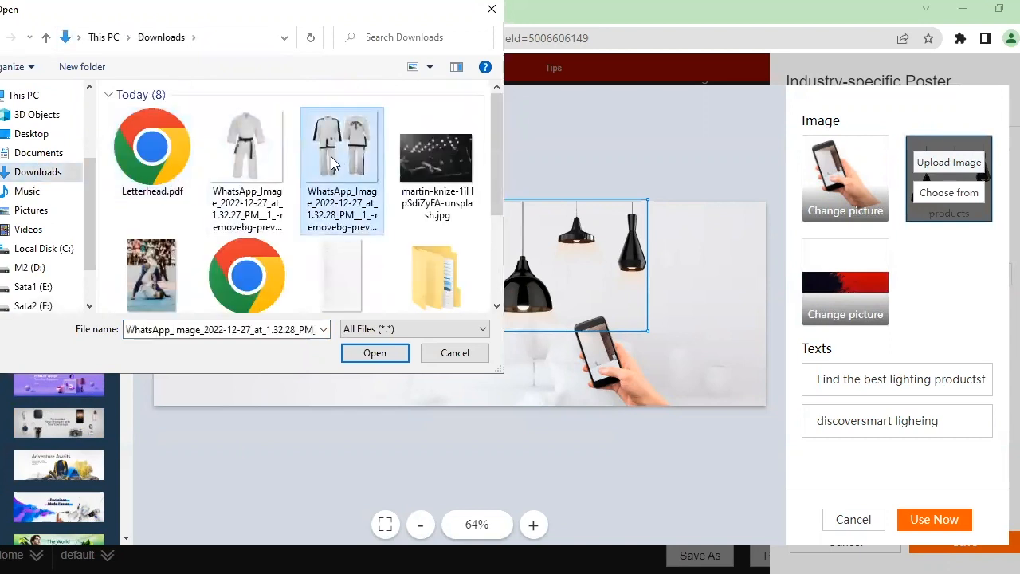
double_click(331, 156)
Replace the hand-with-phone picture with the single-uniform image WhatsApp_Image_2022-12-27_at_1.32.27_PM from the Downloads folder.
left_click(853, 179)
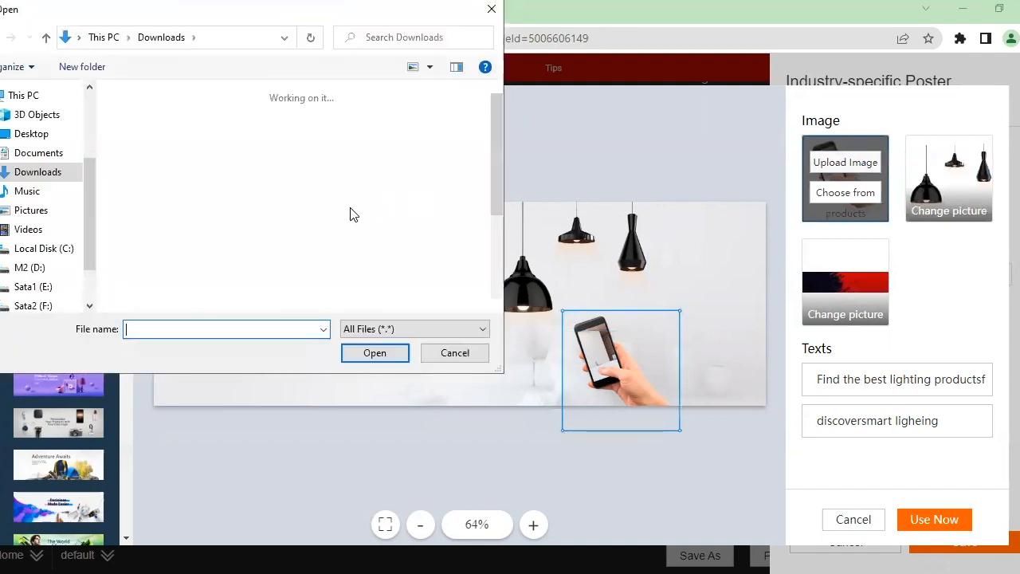
left_click(255, 153)
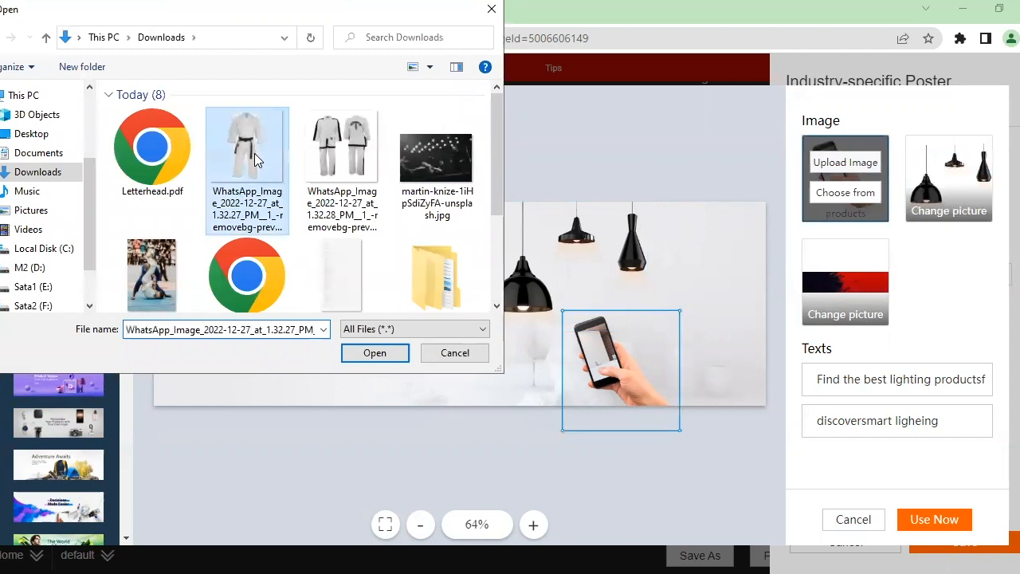
double_click(255, 153)
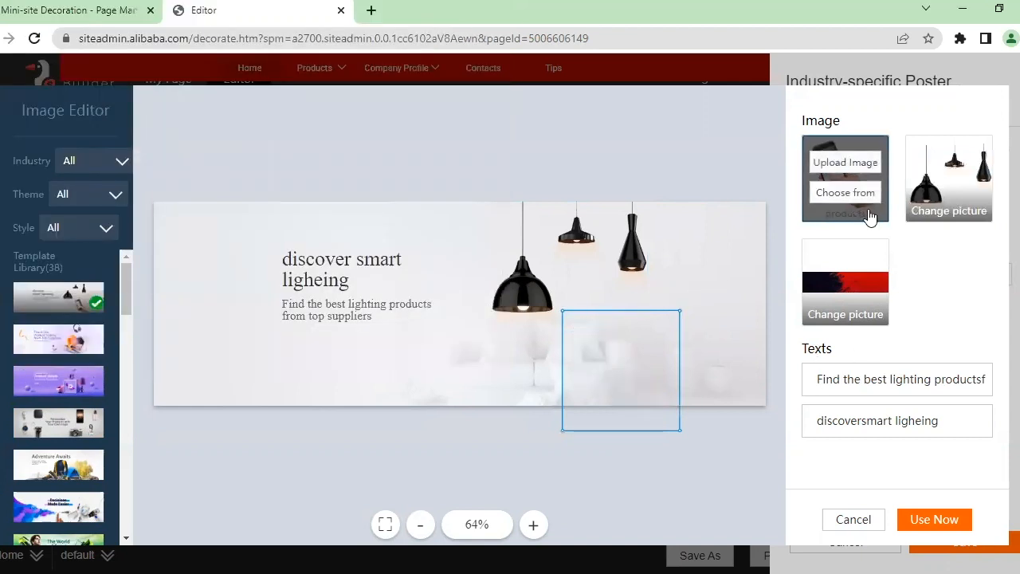
Replace the banner heading "discover smart ligheing" with "Ju Jitsu Uniforms".
triple_click(873, 418)
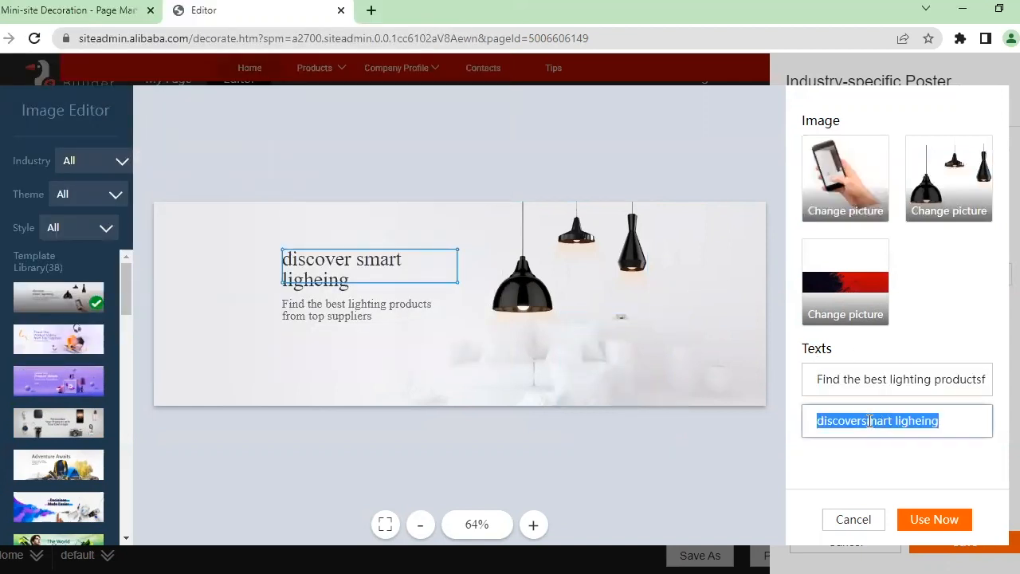
key("ctrl+a")
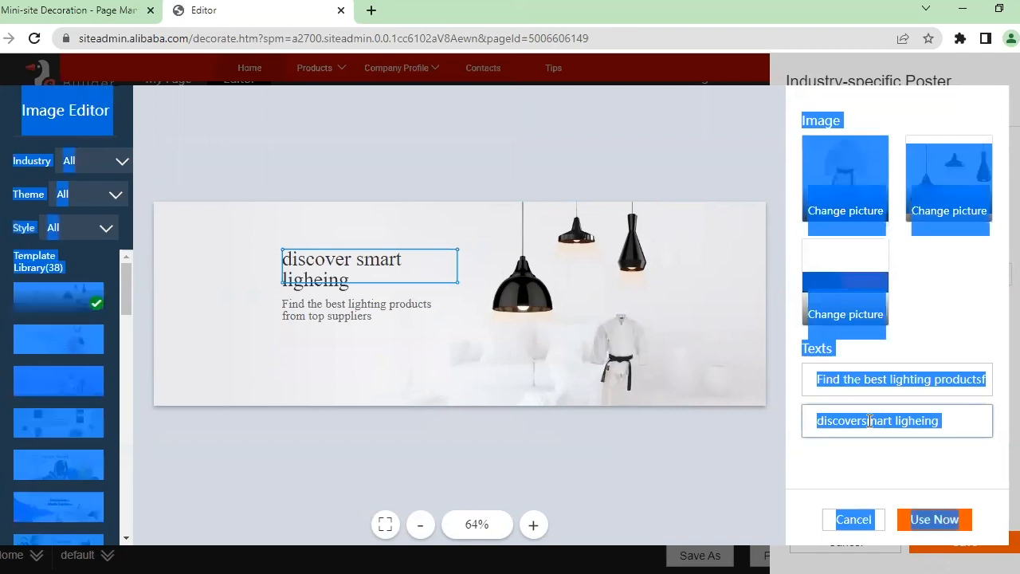
left_click(870, 420)
key("ctrl+a")
type("J")
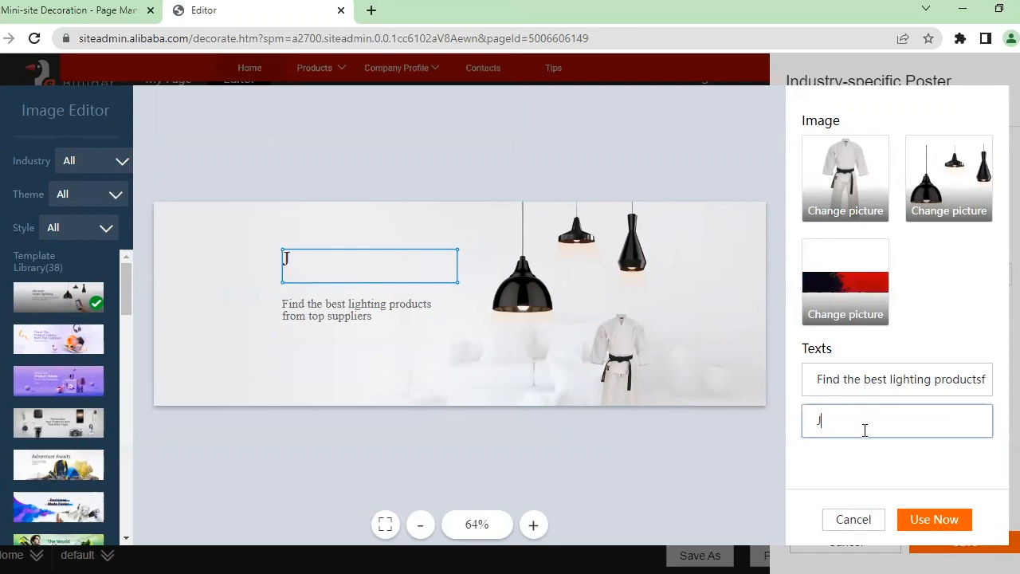
type("u Jitsu Uniforms")
Replace the word "lighting" in the banner's subtitle with "Ju Jitsu".
left_click(825, 386)
key("ctrl+a")
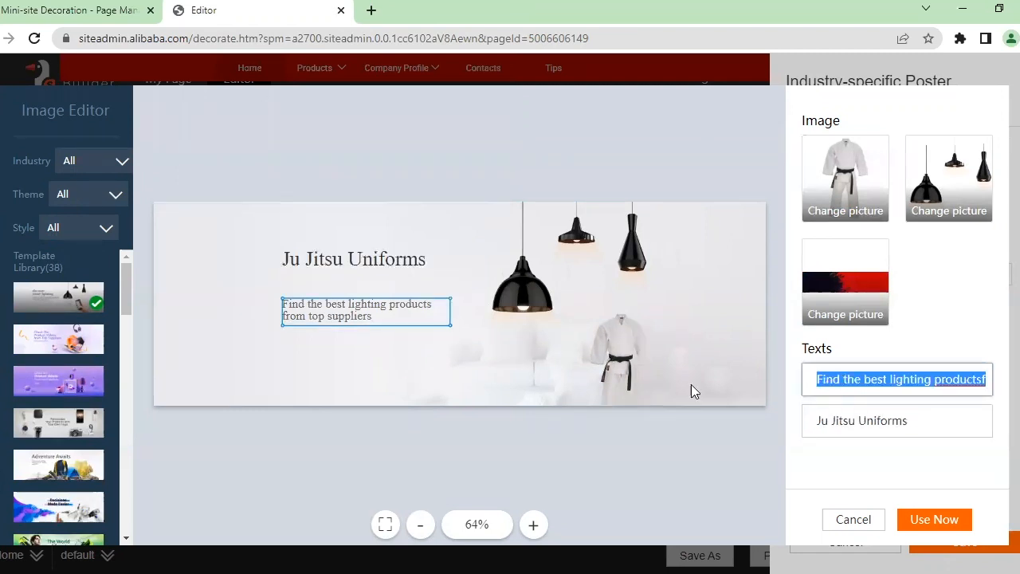
left_click(892, 381)
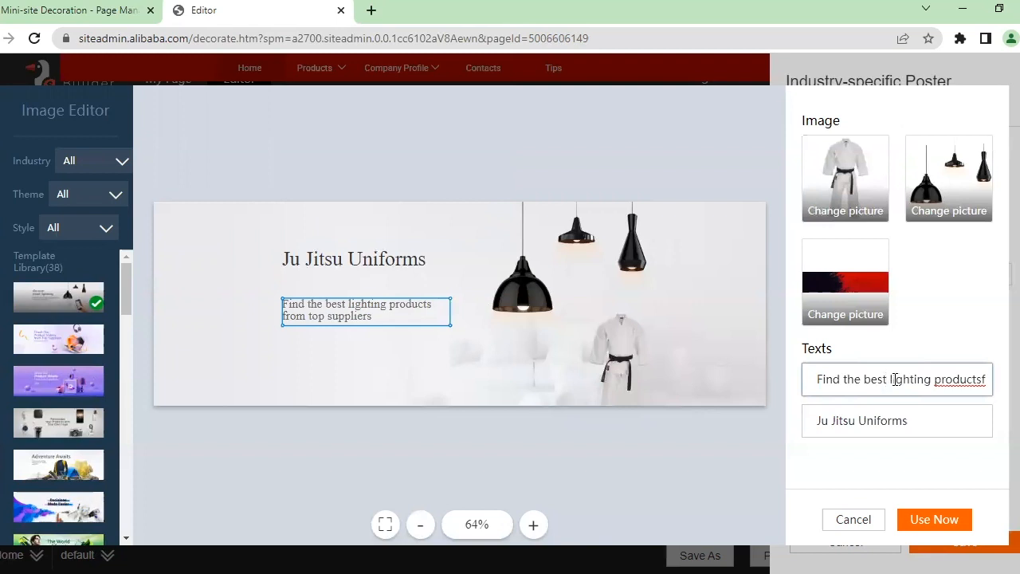
double_click(909, 380)
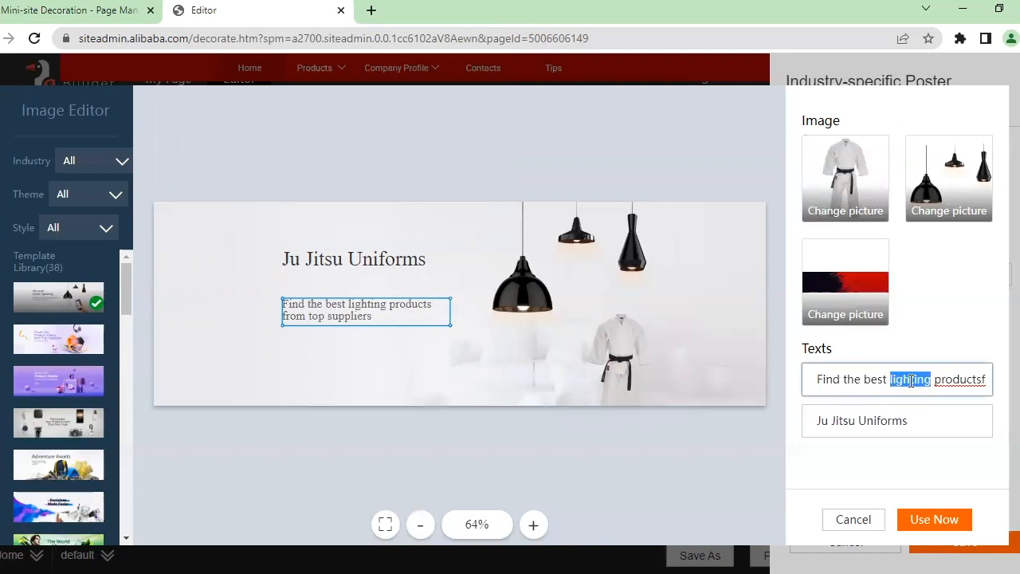
type("Ju")
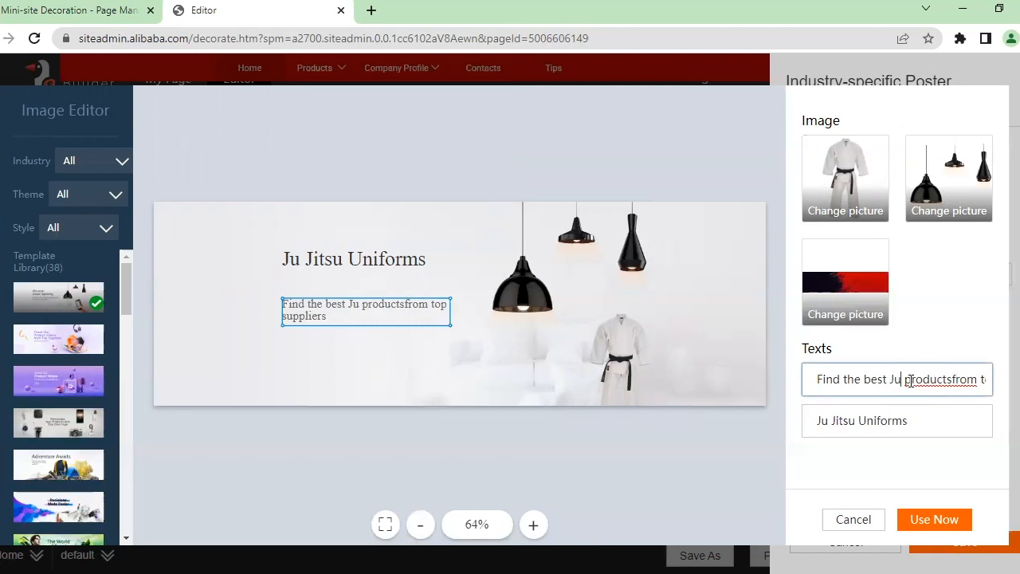
type("Jitsu")
Replace "productsfrom" in the banner's subtitle with "Uniforms from".
double_click(911, 380)
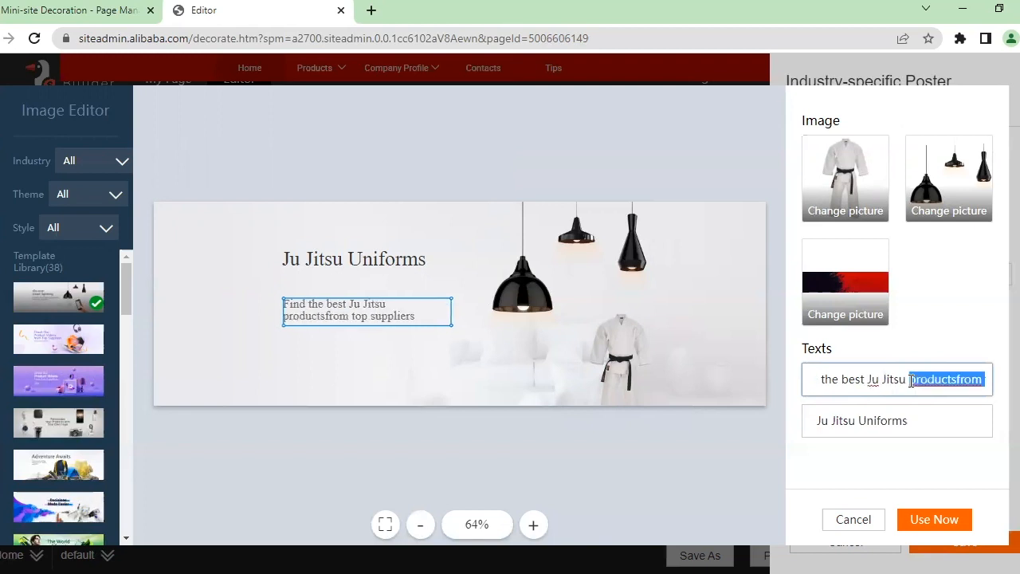
type("Unfor")
key("BackSpace")
key("BackSpace")
key("BackSpace")
key("BackSpace")
type("ni")
type("forms from")
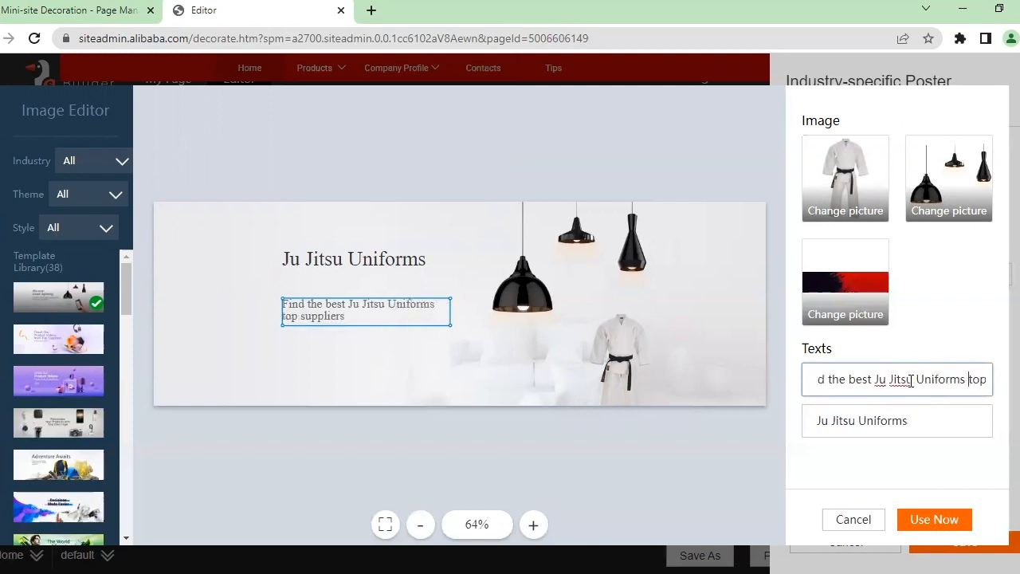
Shorten the last word of the banner's subtitle to "supplier".
key("Right")
key("Right")
key("Right")
key("Right")
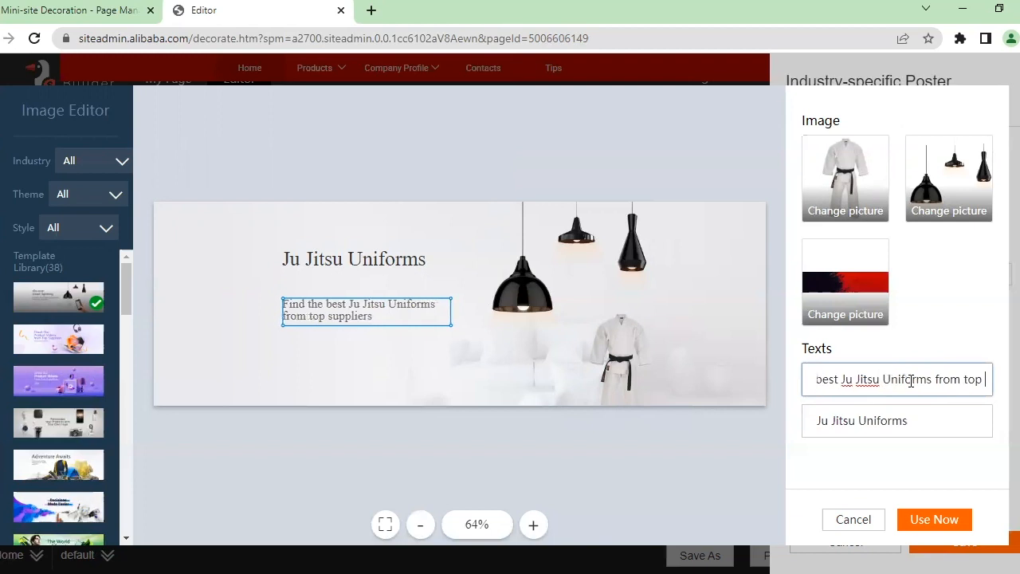
key("End")
key("BackSpace")
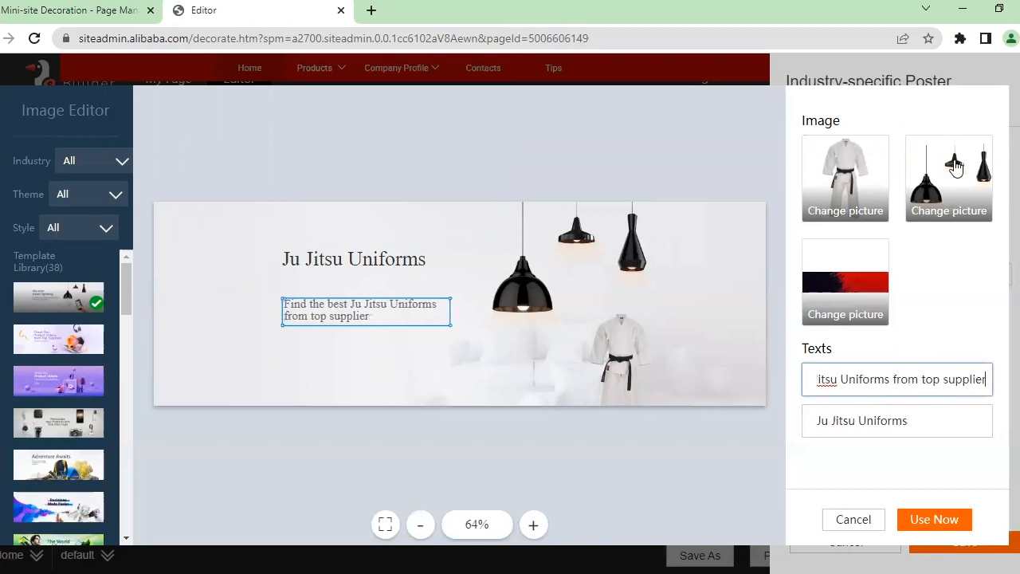
Enlarge the single-uniform picture to about the banner's full height and position it near the banner's right edge.
left_click(952, 180)
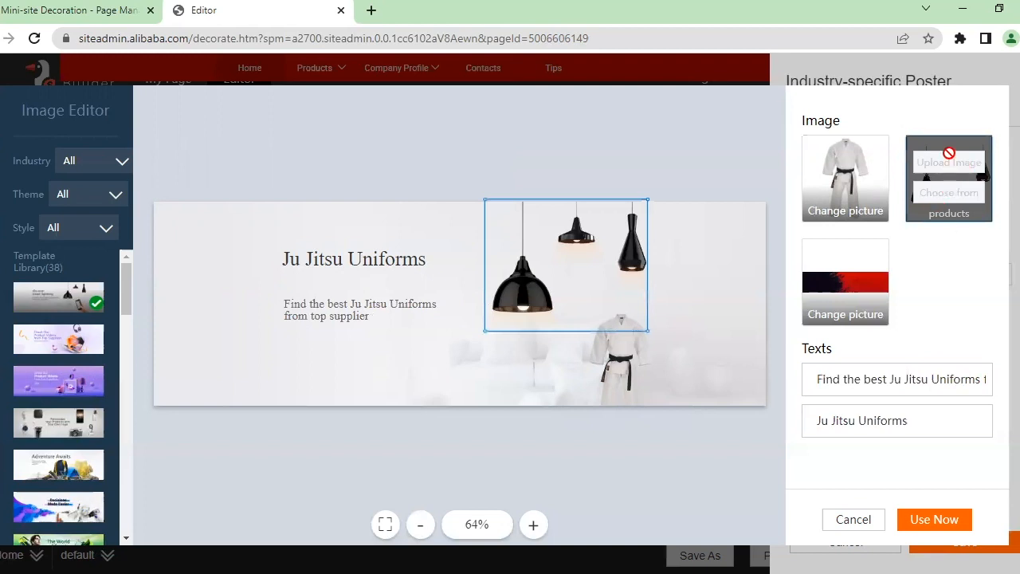
left_click_drag(652, 342, 763, 220)
left_click_drag(618, 364, 561, 408)
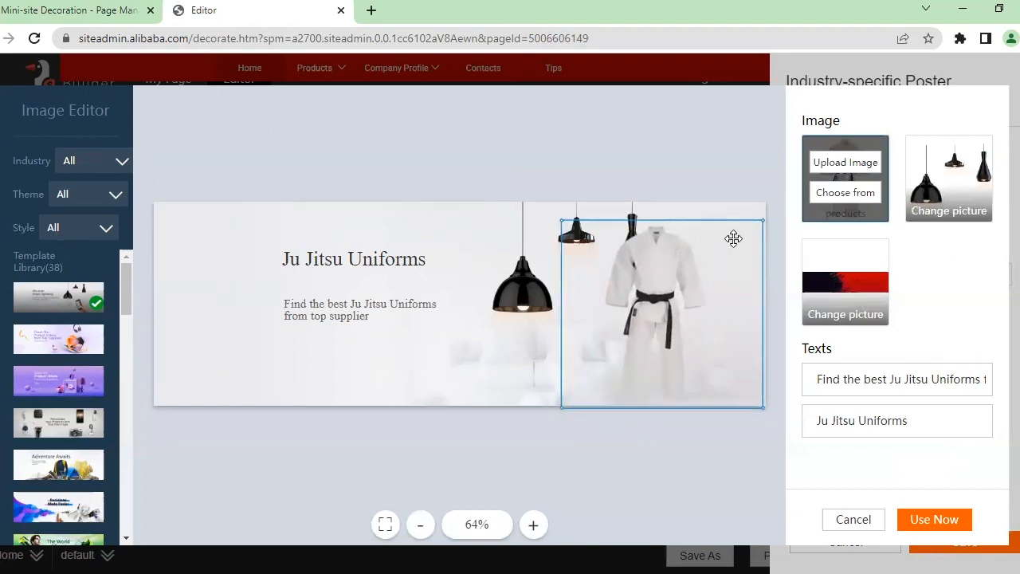
left_click_drag(763, 219, 779, 205)
left_click_drag(675, 278, 679, 278)
left_click(690, 260)
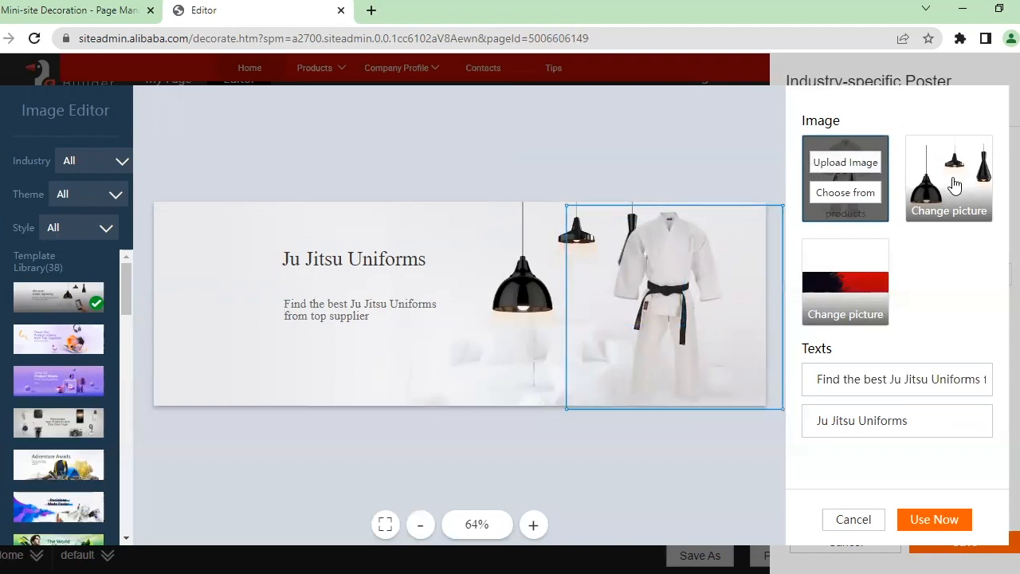
Apply the edited banner design to the Industry-specific Poster and save the module.
left_click(954, 186)
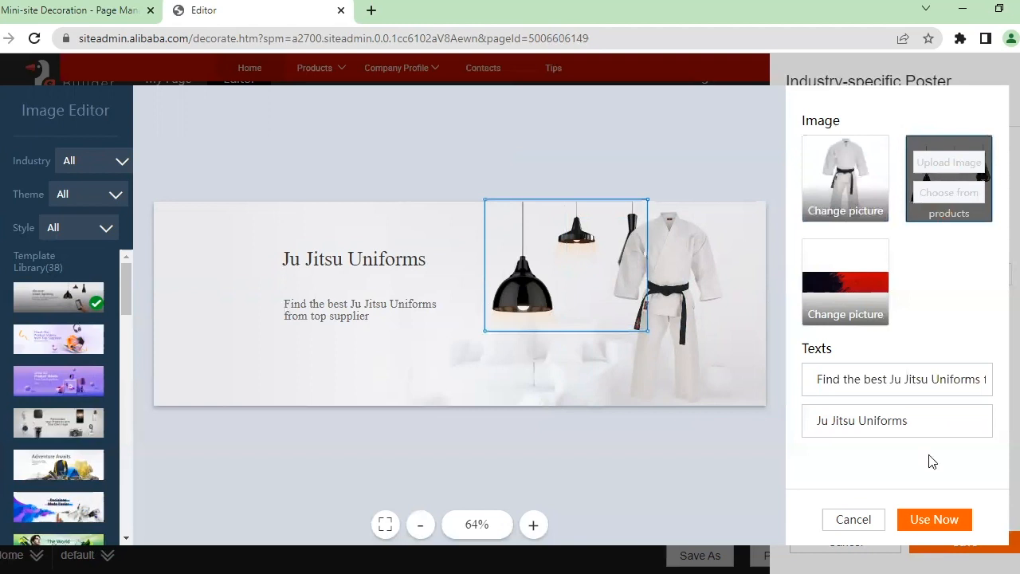
left_click(961, 522)
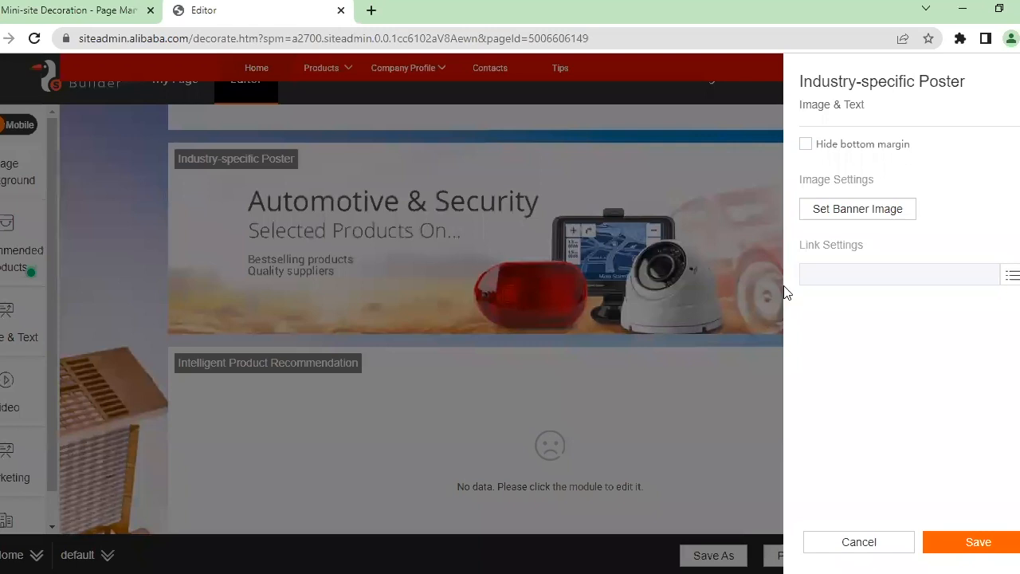
left_click(979, 543)
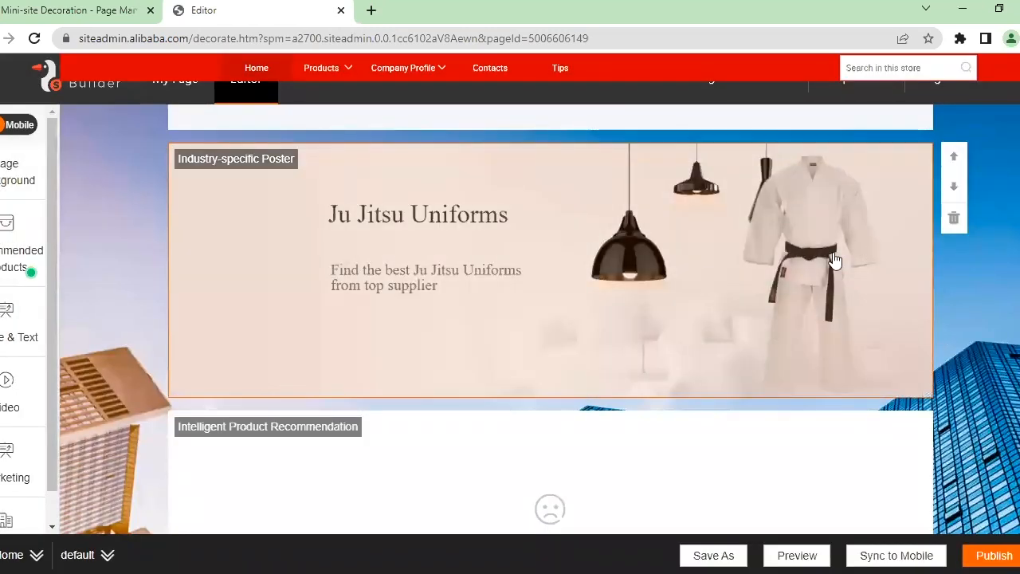
Reopen the Industry-specific Poster's banner editor and replace the hanging lamps with the two-uniform image WhatsApp_Image_2022-12-27_at_1.32.28_PM from Downloads.
left_click(638, 253)
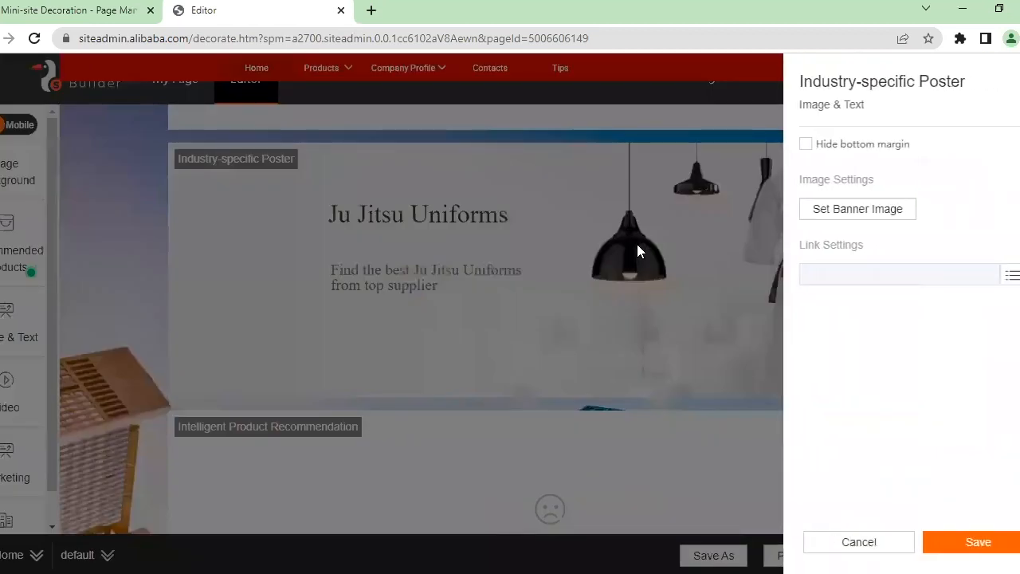
left_click(876, 209)
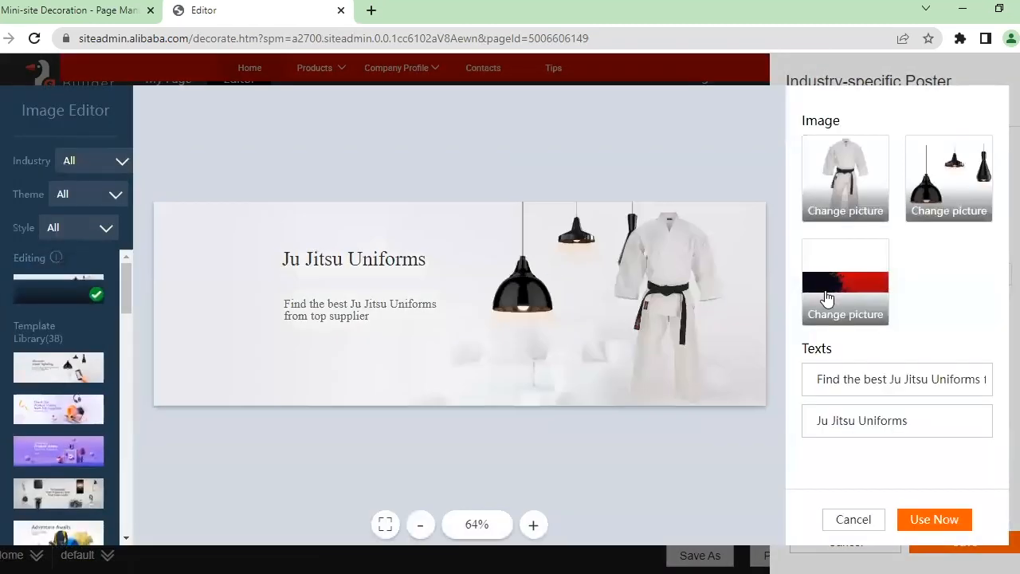
left_click(827, 297)
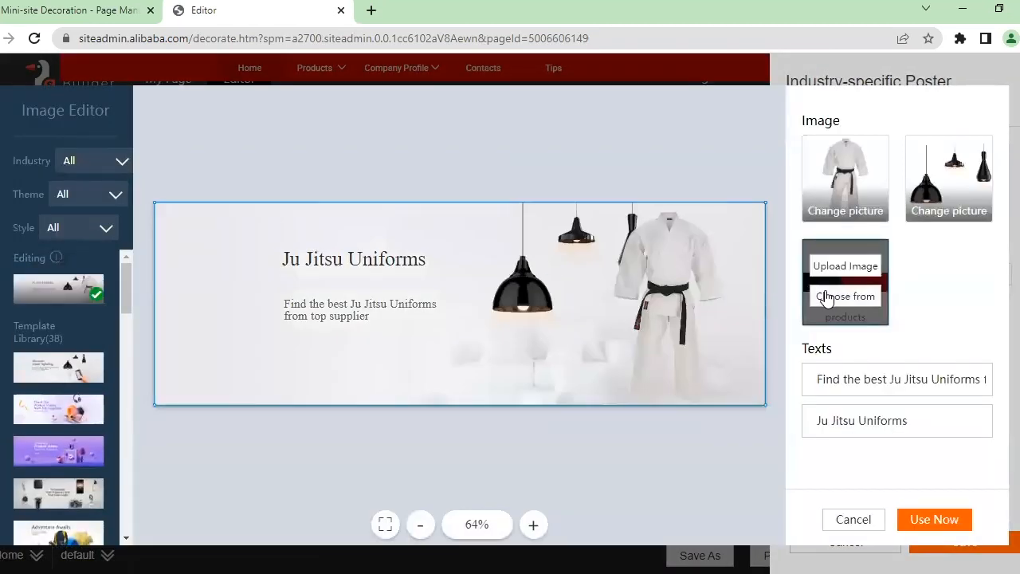
left_click(967, 163)
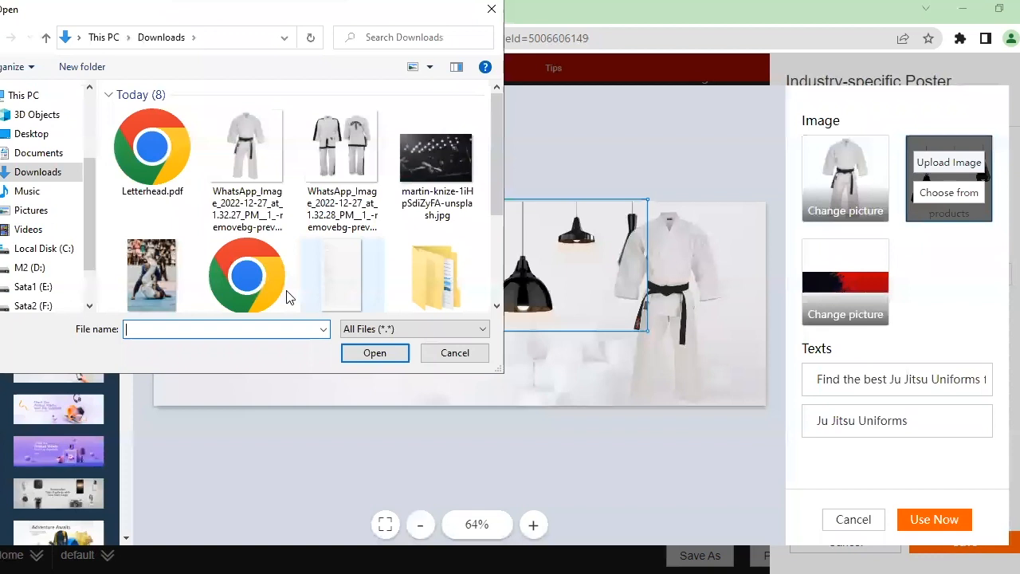
double_click(340, 156)
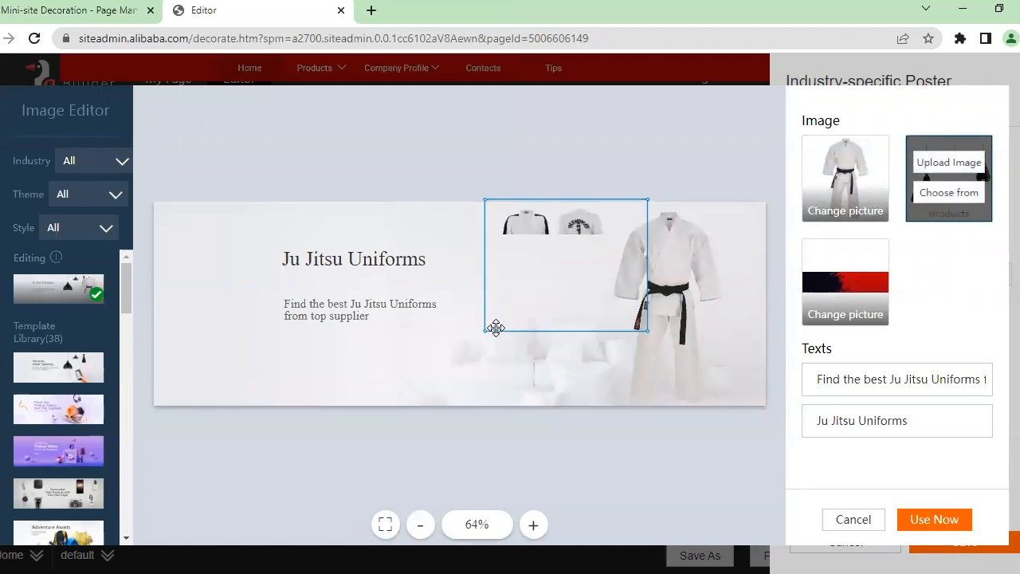
Enlarge the two-uniform picture to the banner's height beside the single uniform, and shift the heading and subtitle left, clear of it.
left_click_drag(434, 394, 410, 419)
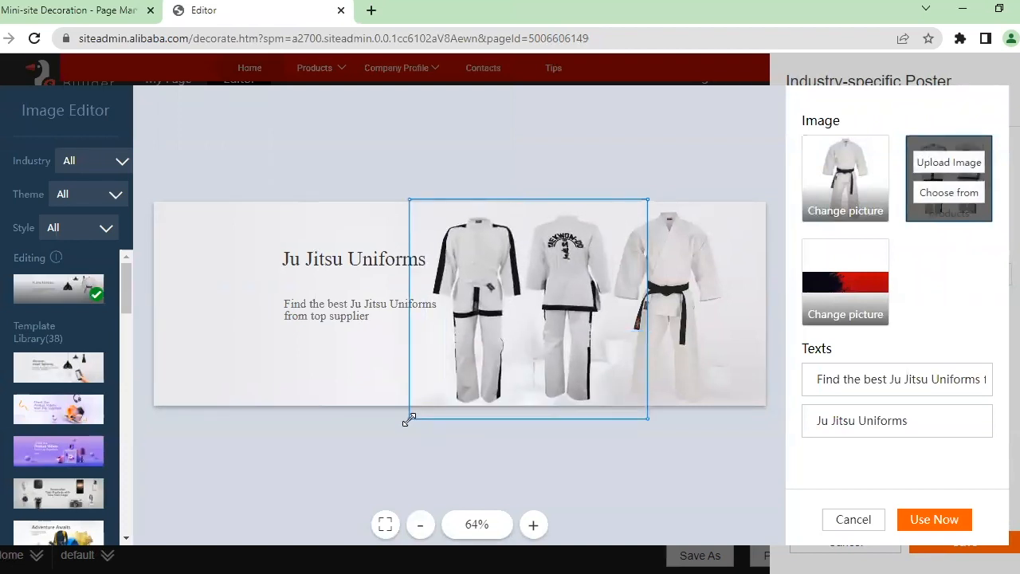
left_click_drag(548, 292, 554, 293)
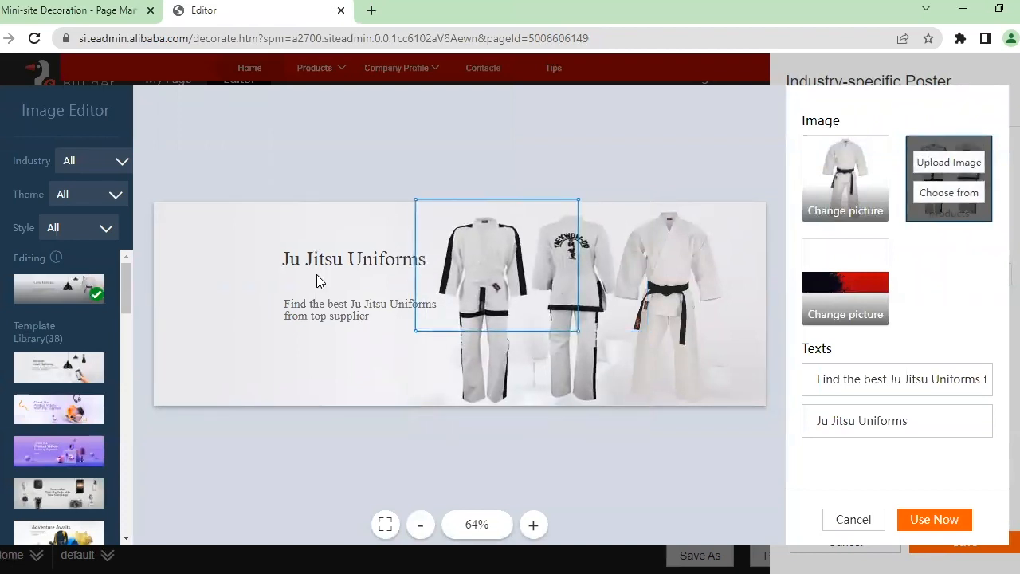
left_click(338, 263)
left_click(334, 305)
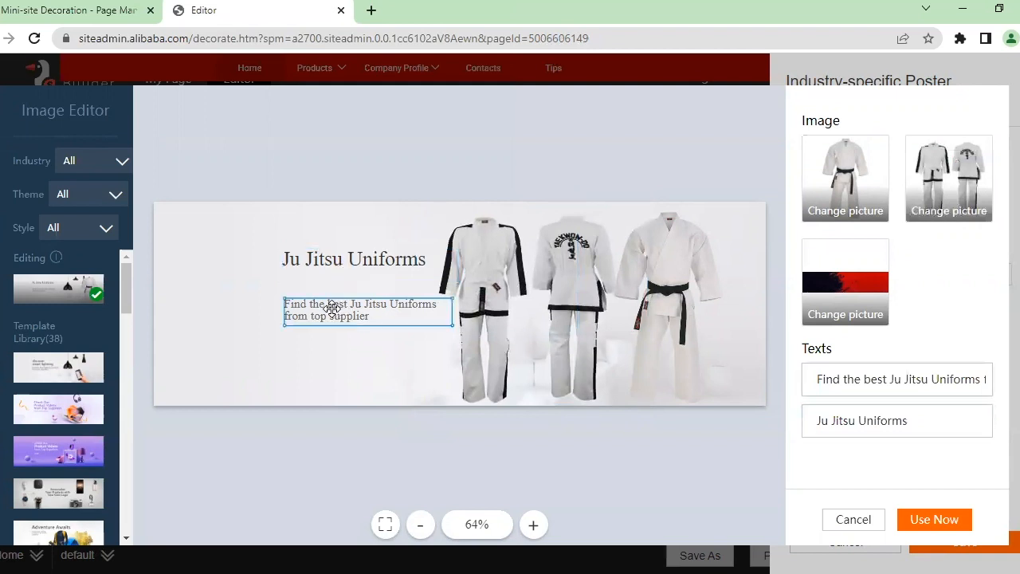
left_click(340, 261)
left_click_drag(348, 257, 264, 271)
left_click_drag(309, 310, 251, 311)
mouse_move(875, 267)
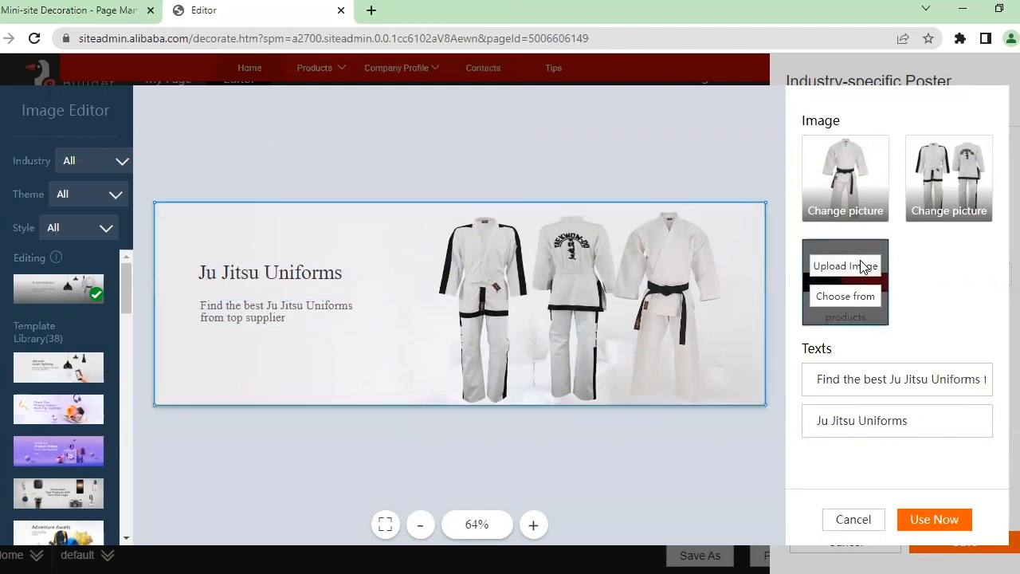
Replace the banner's background picture with industry-specific-jujitsu.png from the Site_Elements folder, apply the design and save the module.
left_click(864, 266)
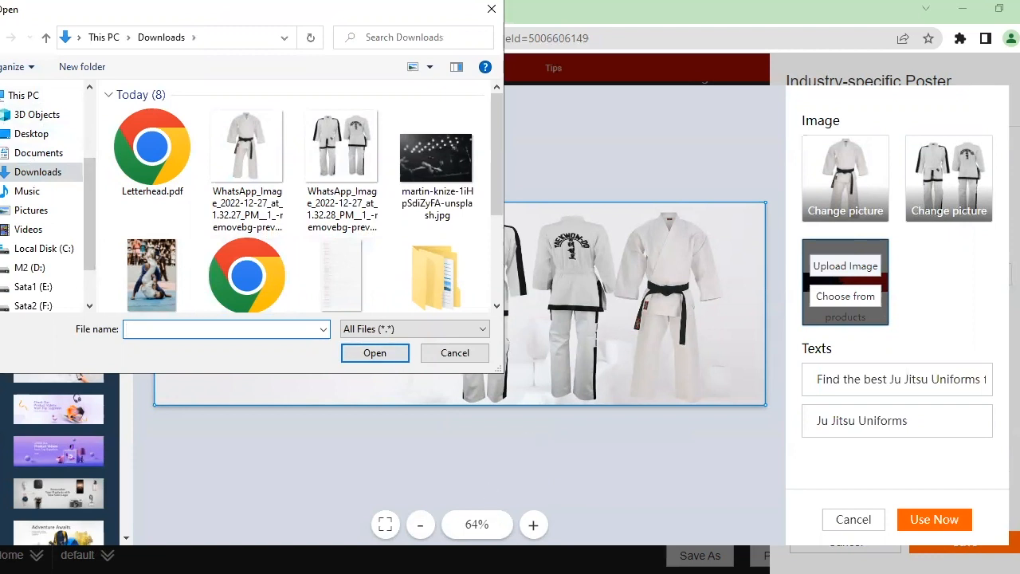
left_click(495, 453)
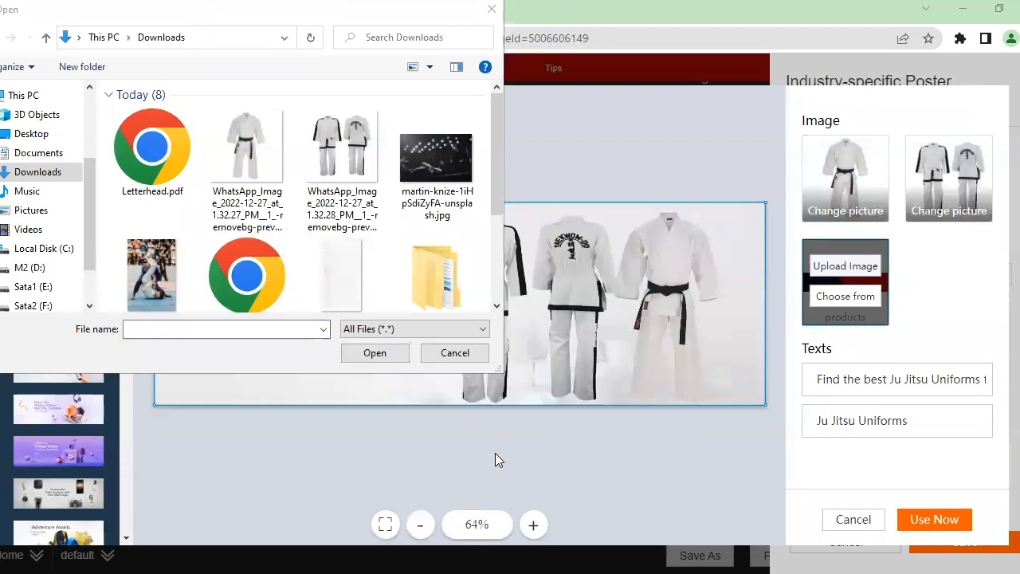
type("F:\\Customers\\Customers\\Risa Impex\\Site_Elements")
left_click(390, 354)
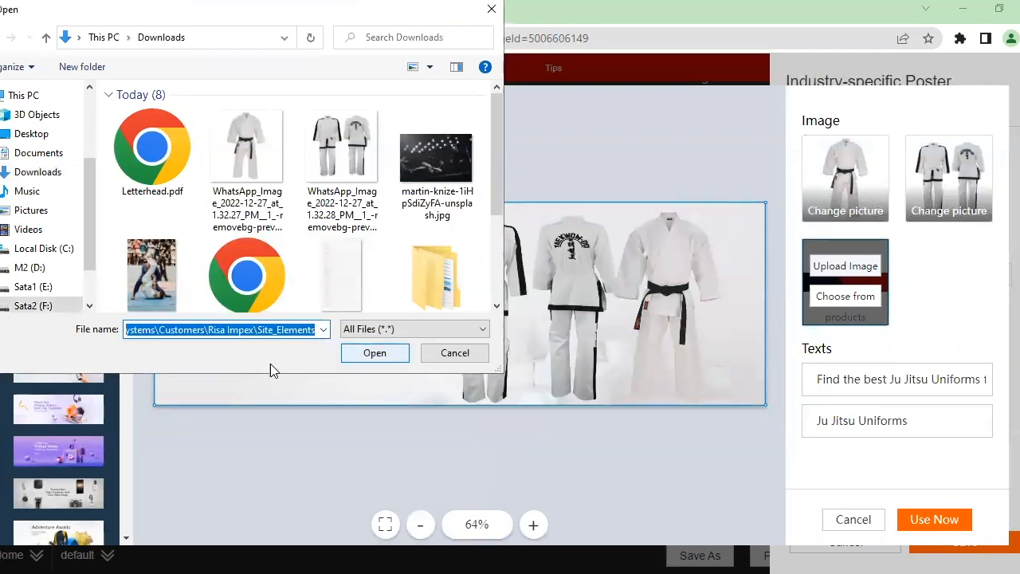
left_click(244, 237)
double_click(245, 238)
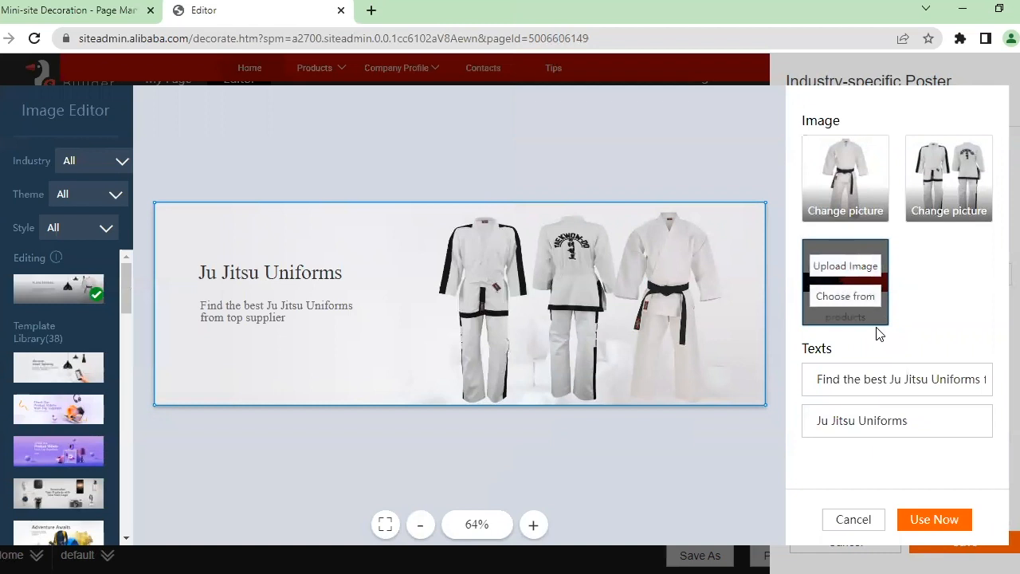
left_click(928, 519)
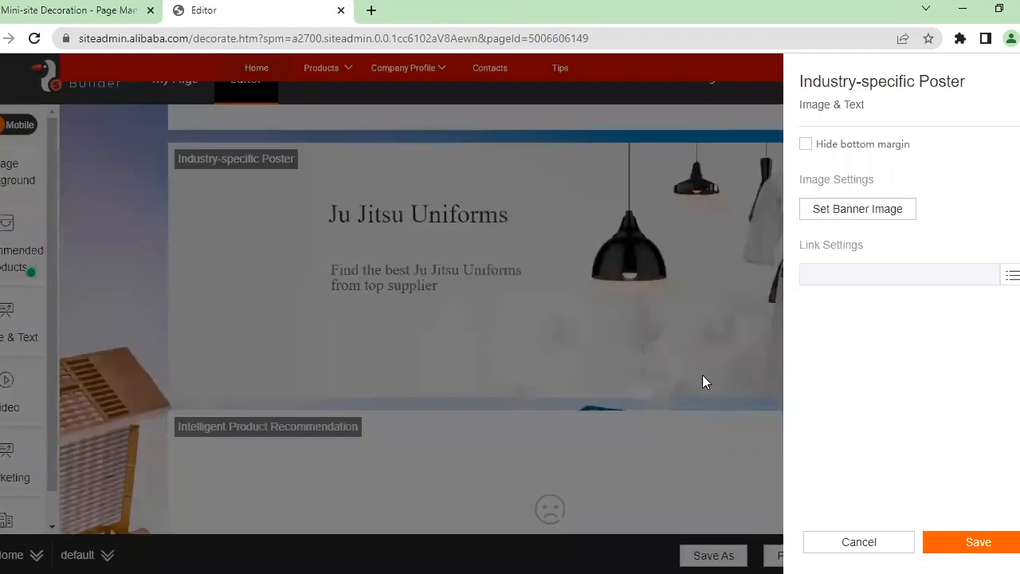
left_click(947, 541)
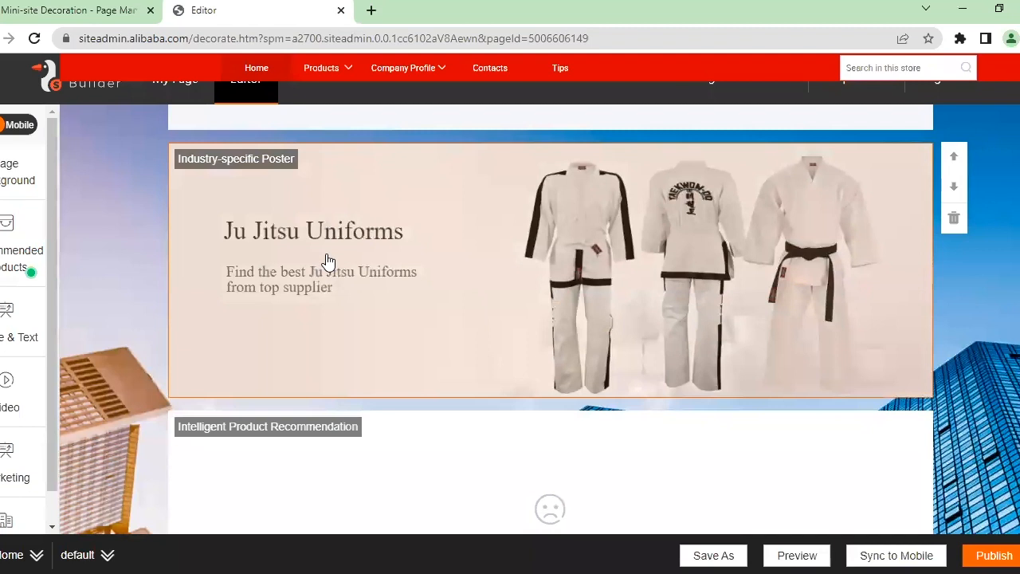
Reopen the Industry-specific Poster's banner editor and try to choose a background picture from the wholesale products.
left_click(852, 298)
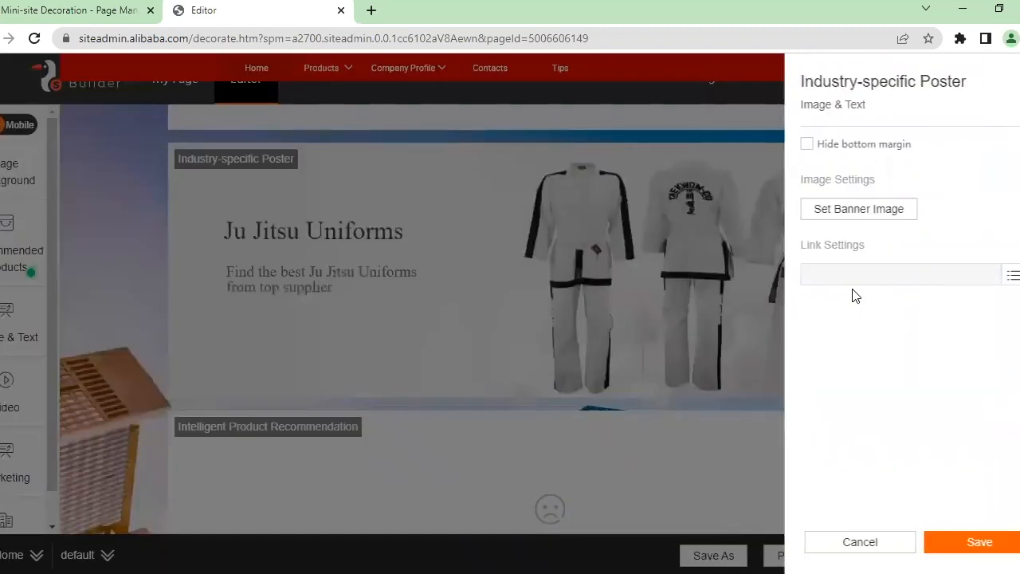
left_click(859, 210)
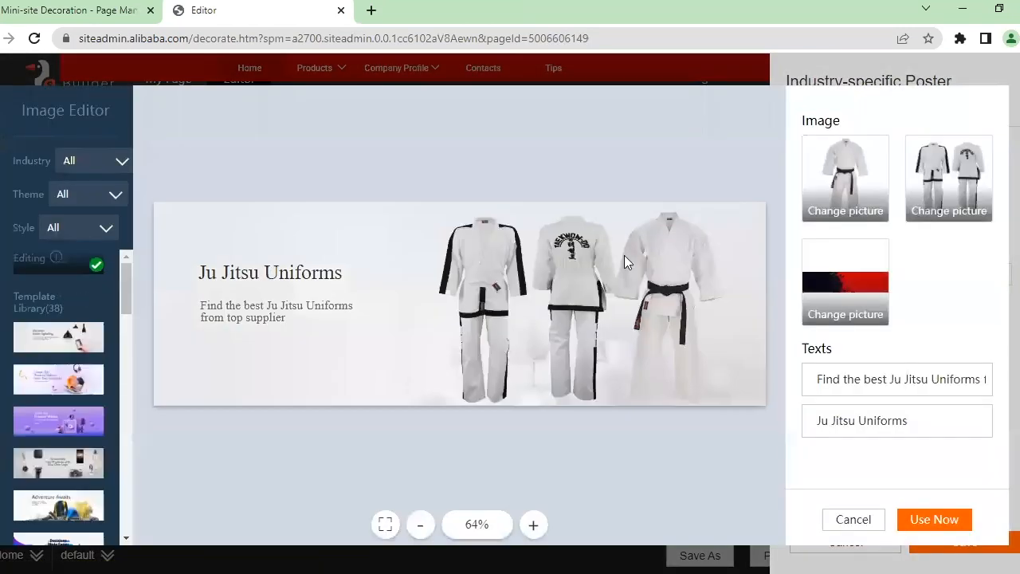
left_click(836, 296)
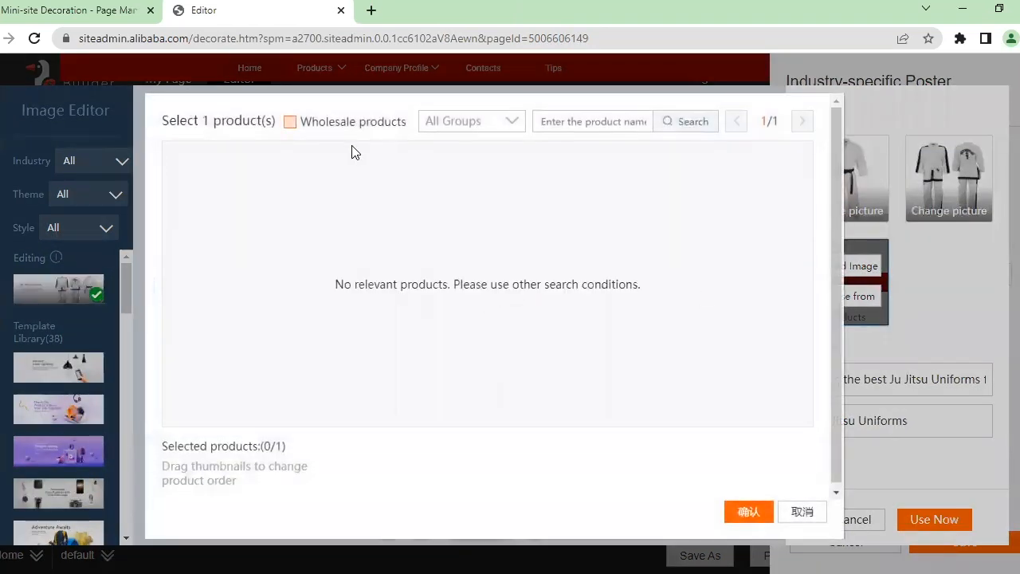
left_click(300, 129)
left_click(749, 511)
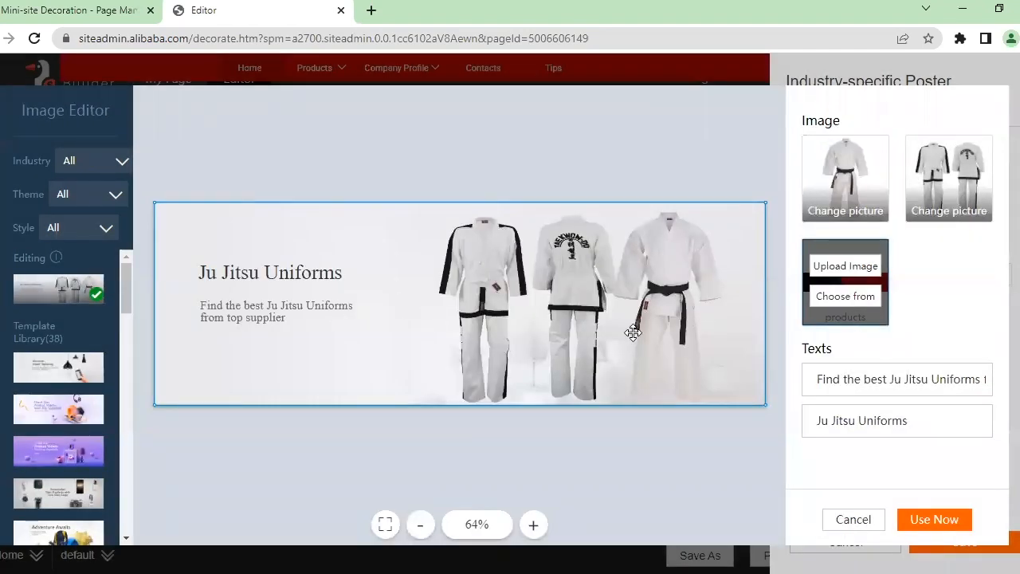
Switch the banner to the smart lighting template and upload industry-specific-jujitsu.png from Site_Elements as its background picture.
left_click(73, 363)
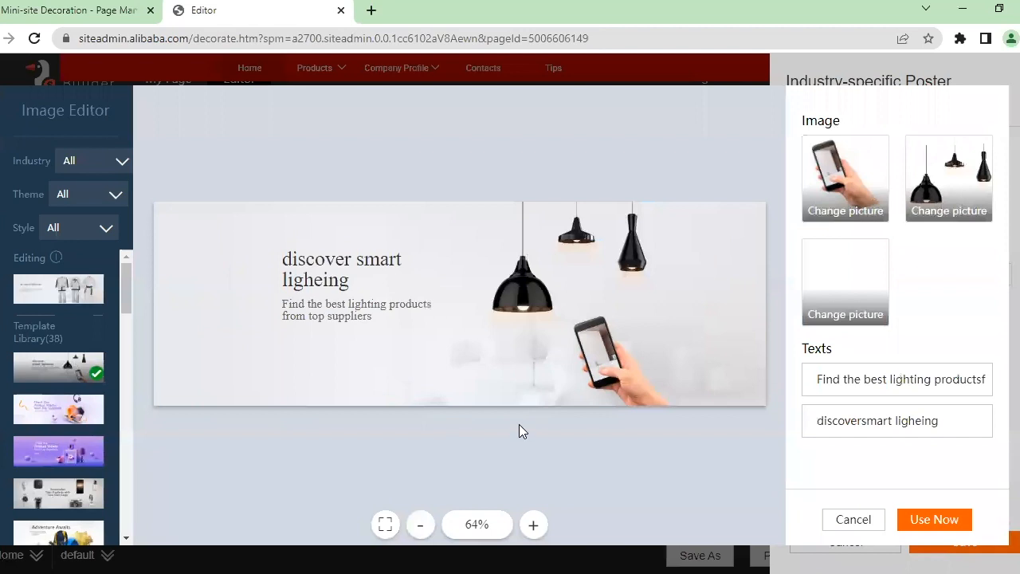
left_click(858, 282)
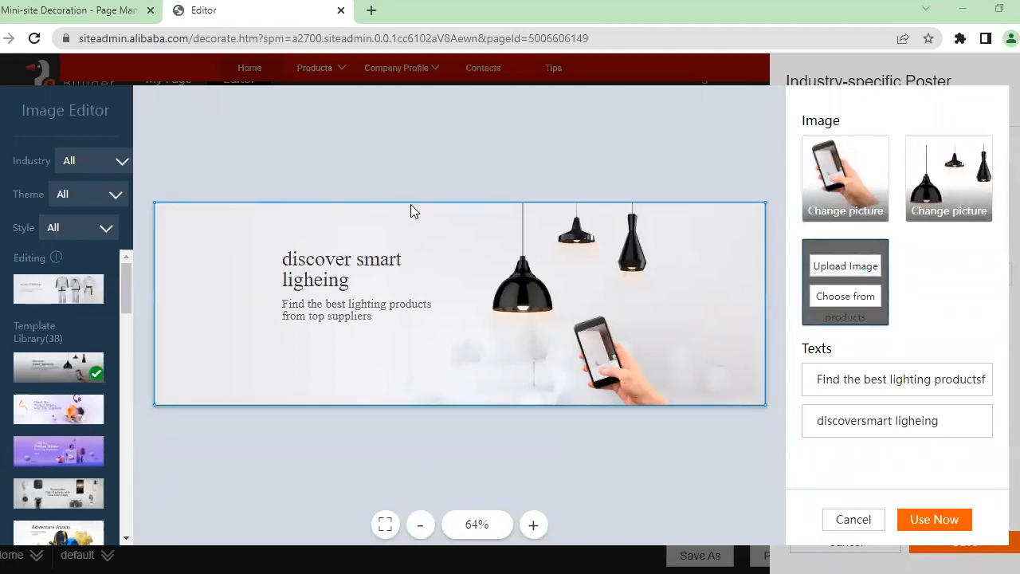
left_click(255, 210)
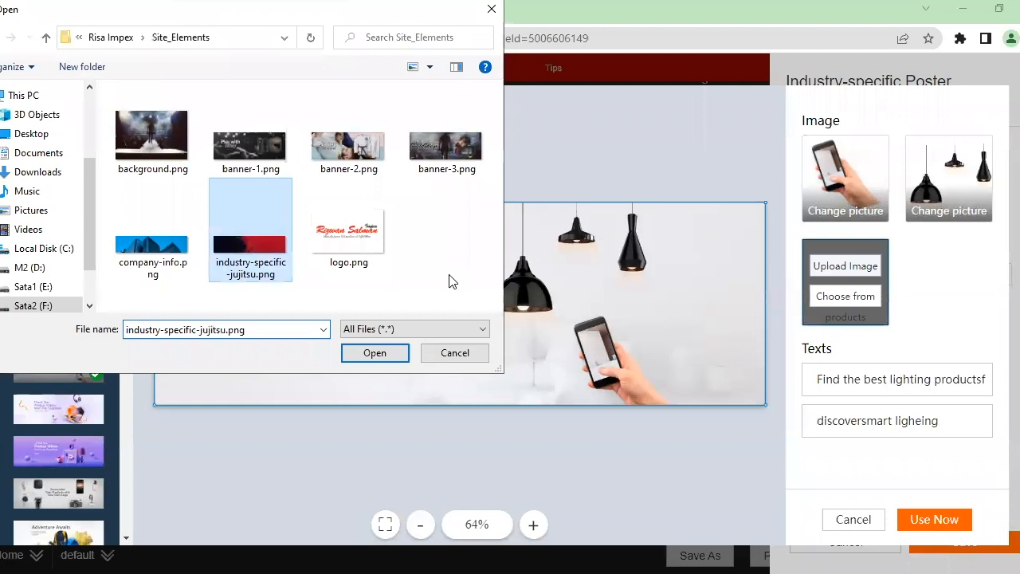
key("Return")
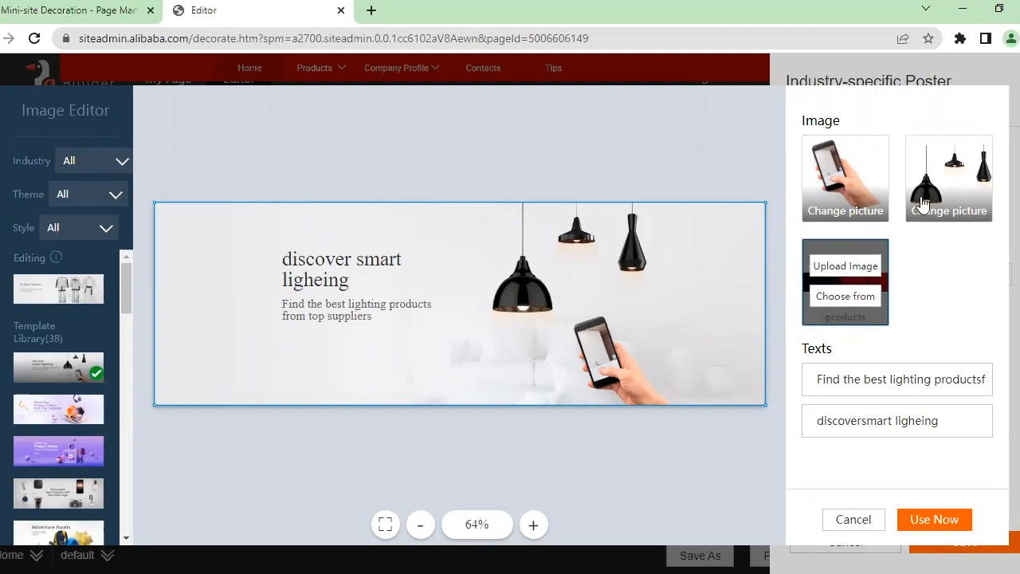
Replace the template's hanging lamps with the two-uniform image WhatsApp_Image_2022-12-27_at_1.32.28_PM from Downloads.
left_click(939, 175)
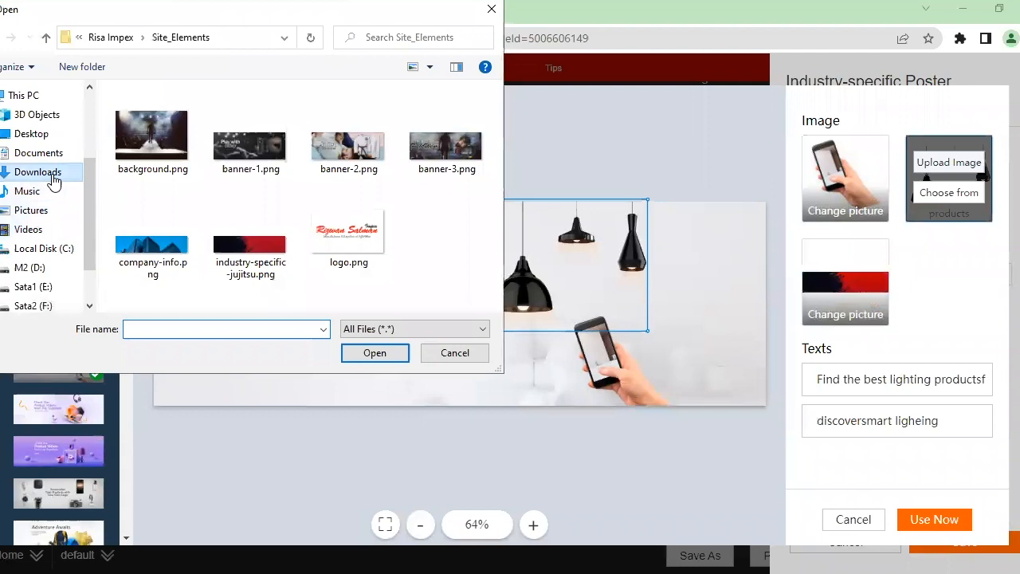
left_click(50, 172)
double_click(343, 176)
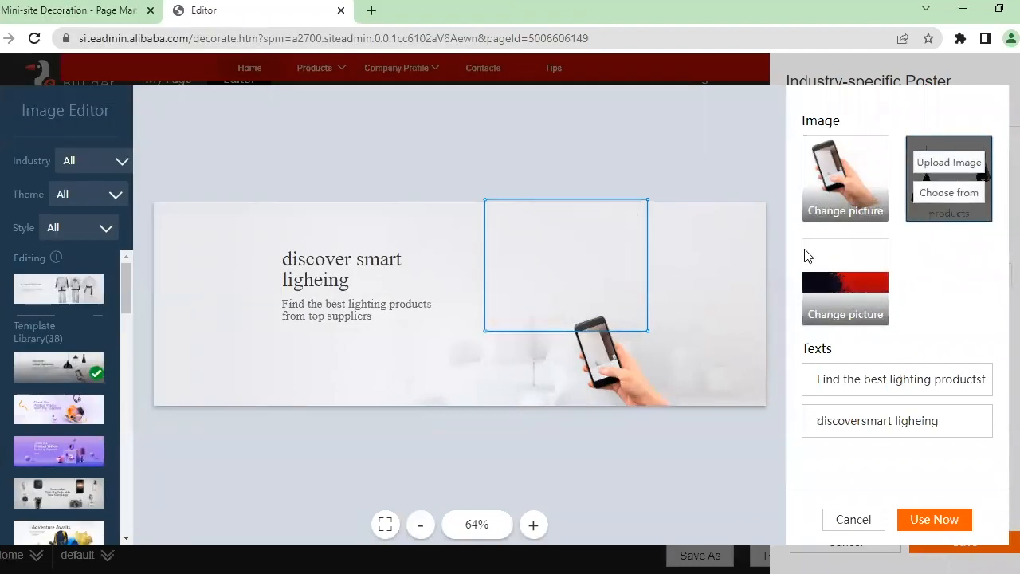
mouse_move(825, 186)
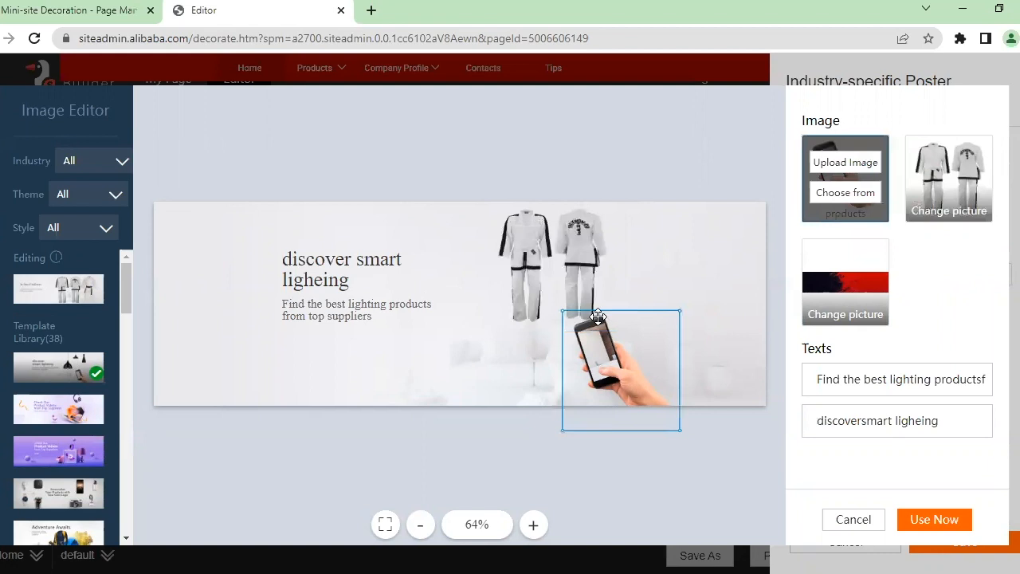
Apply the smart lighting design with the two-uniform picture to the Industry-specific Poster and save the module.
left_click(539, 356)
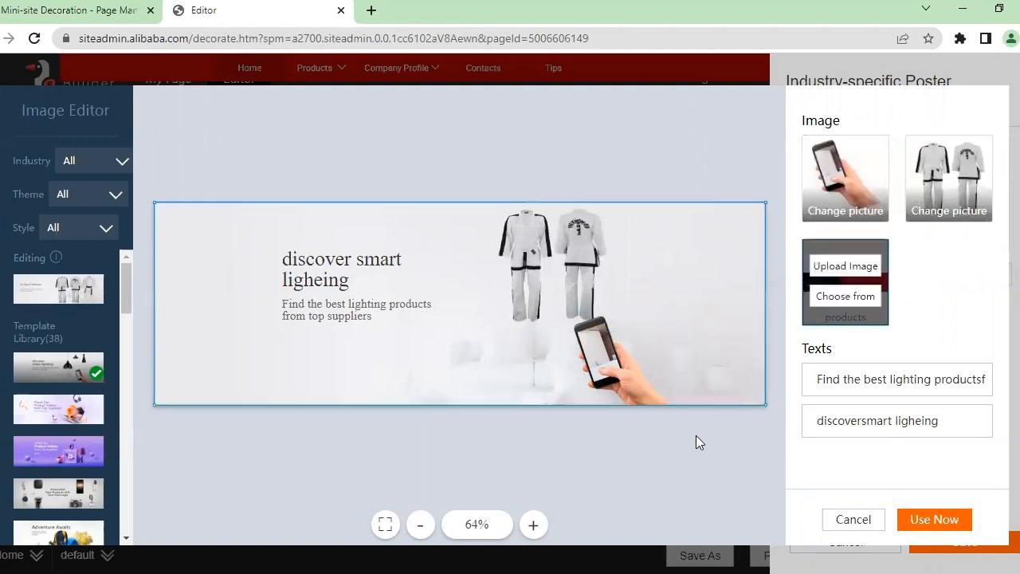
left_click(919, 519)
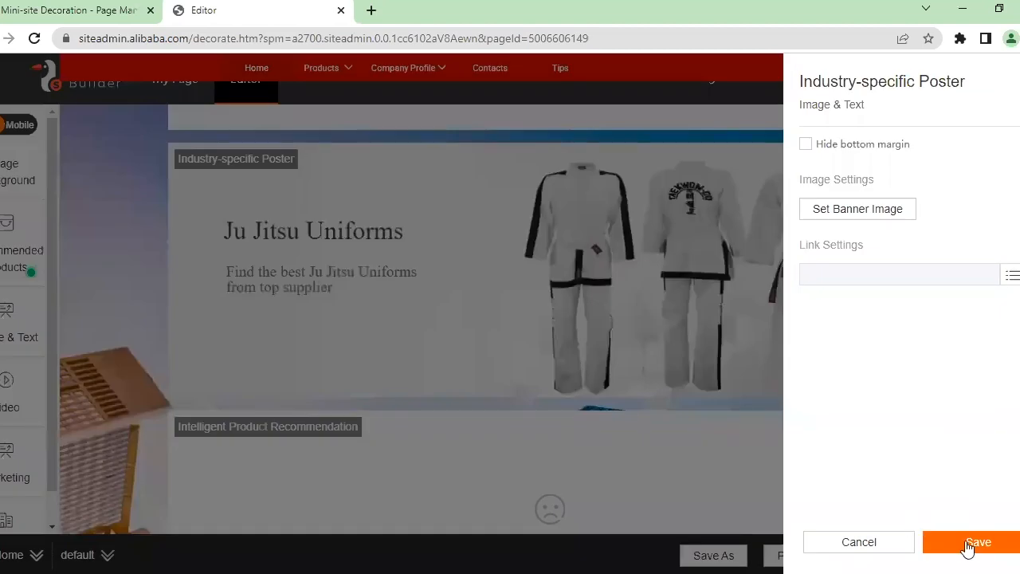
left_click(945, 534)
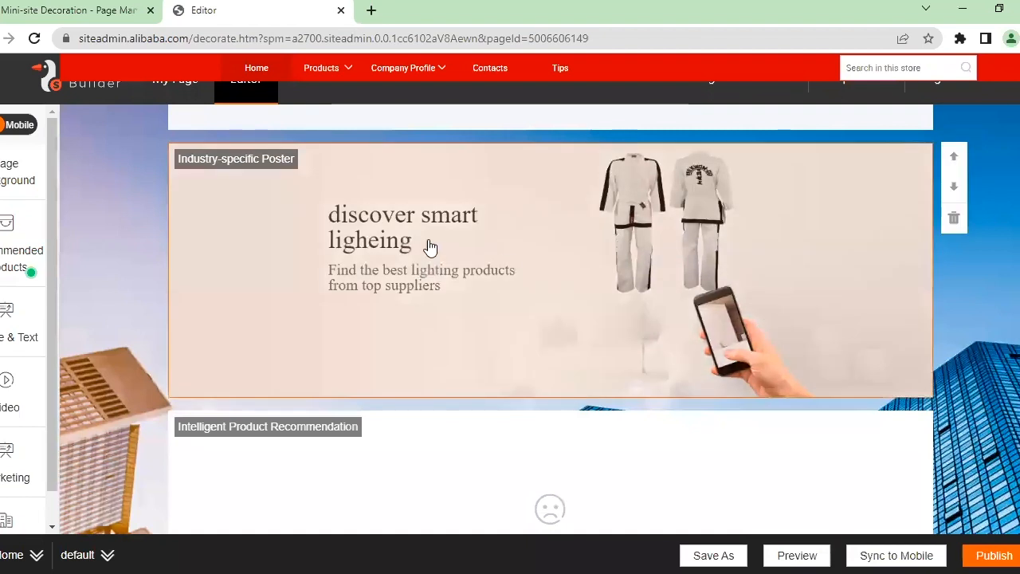
left_click(828, 267)
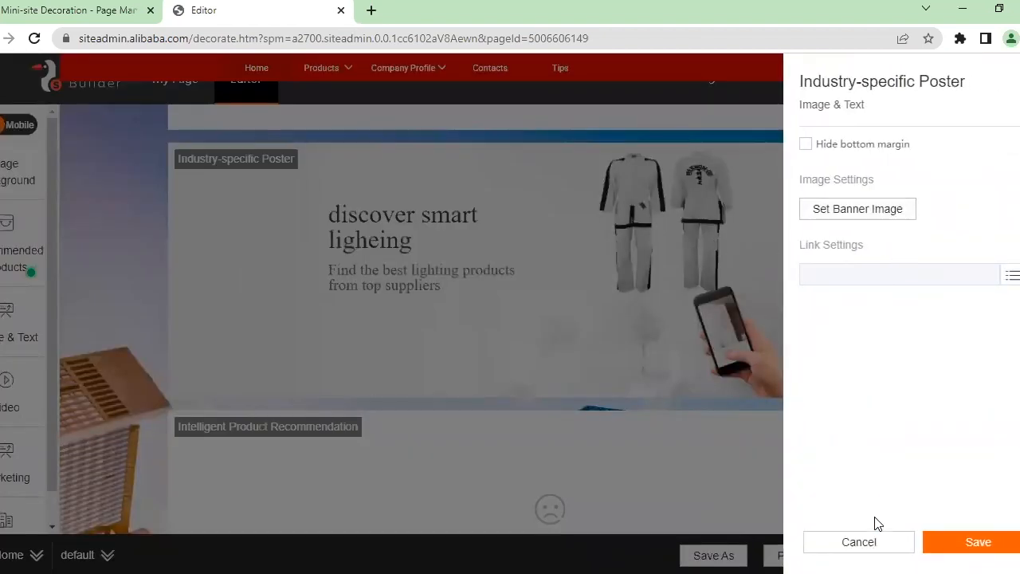
left_click(877, 542)
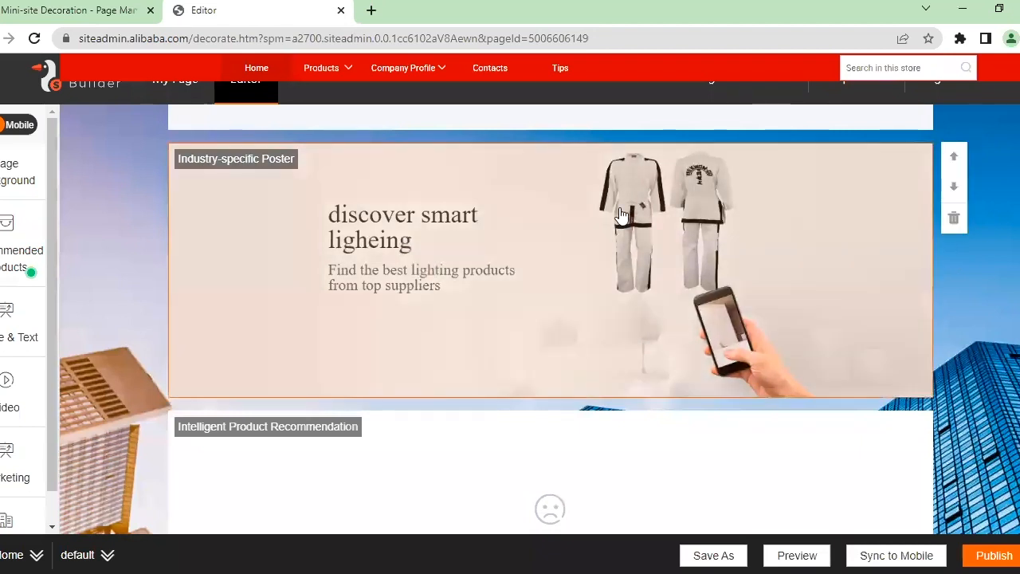
Delete the Industry-specific Poster and Intelligent Product Recommendation modules from the page.
left_click(954, 217)
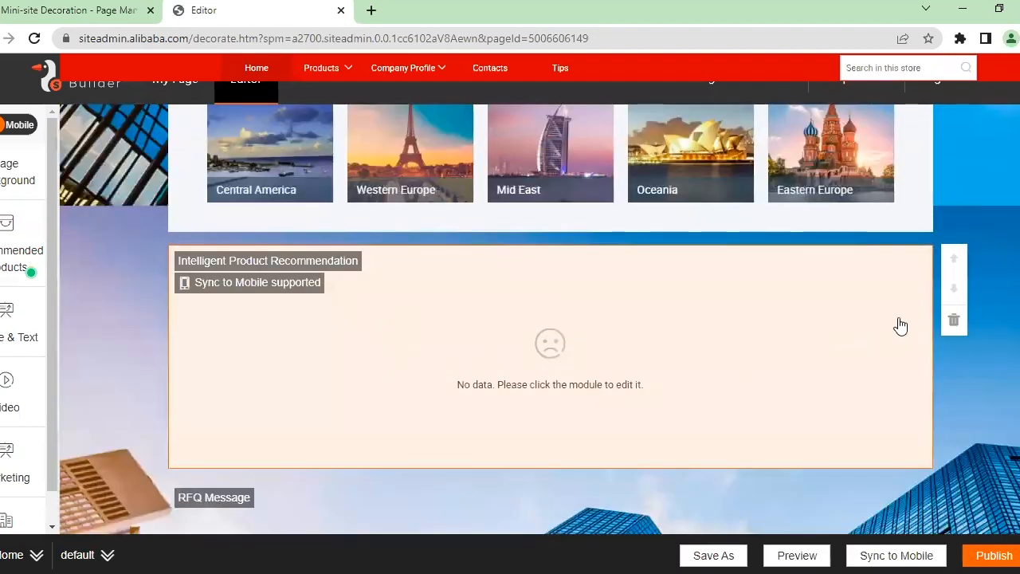
left_click(954, 319)
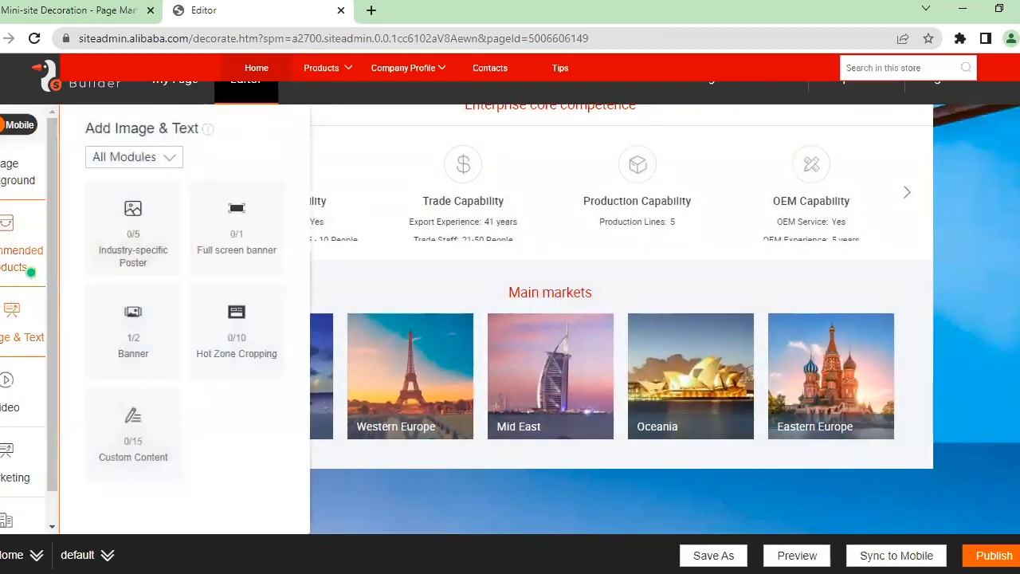
mouse_move(2, 276)
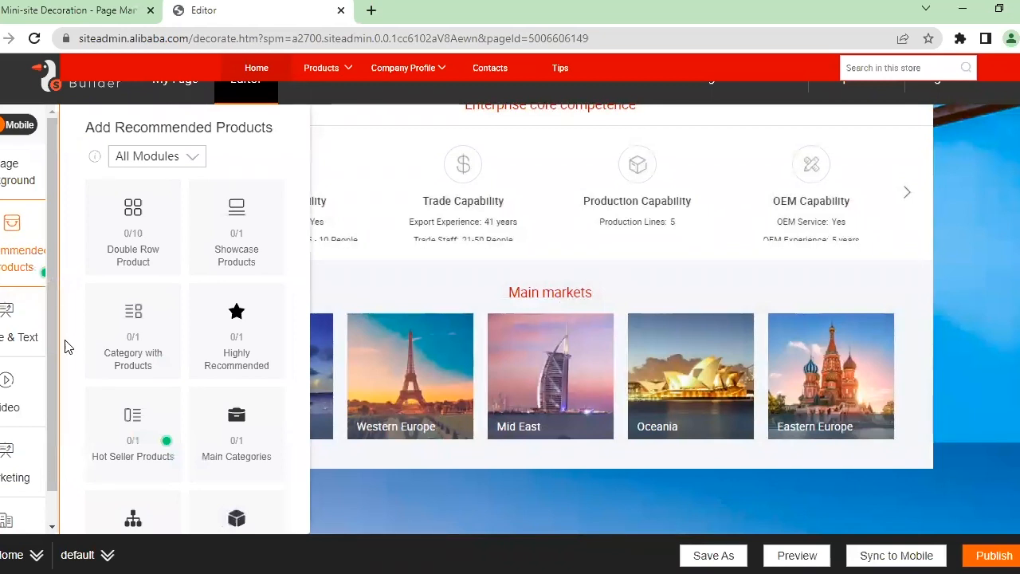
scroll(247, 249, "down", 2)
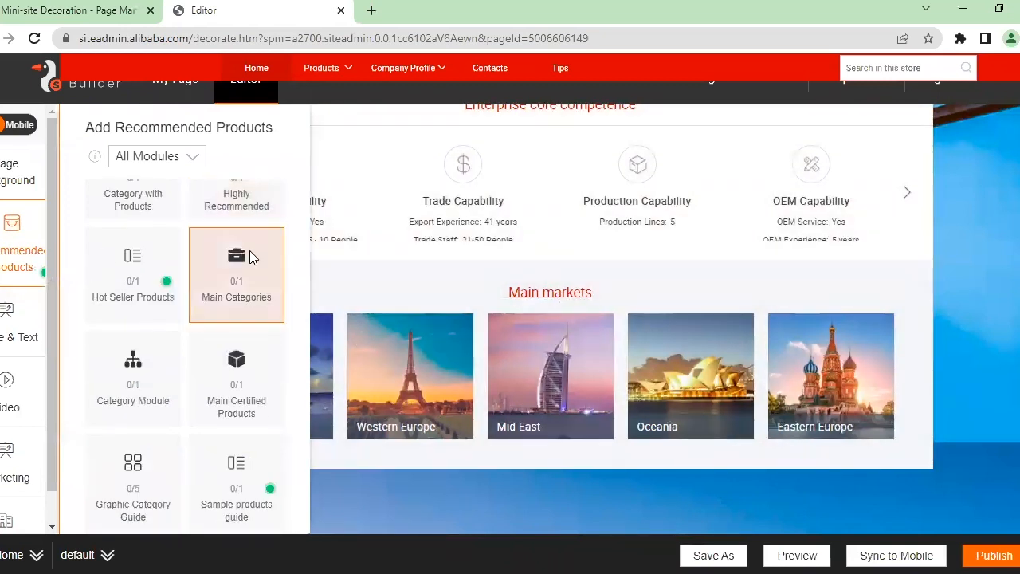
scroll(249, 255, "down", 2)
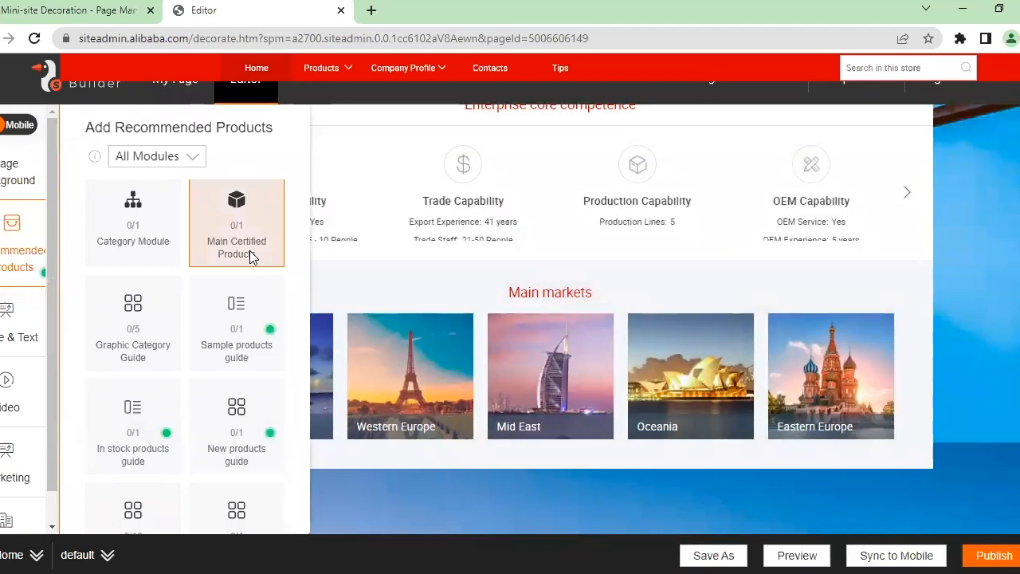
scroll(249, 255, "down", 1)
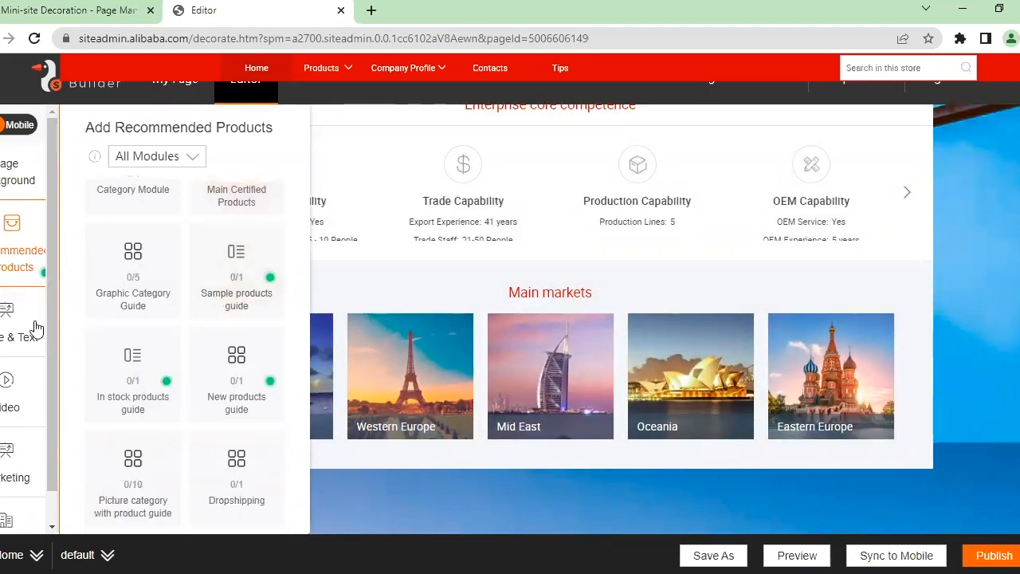
Add a new Industry-specific Poster module to the page between the Main markets section and RFQ Message.
left_click(15, 322)
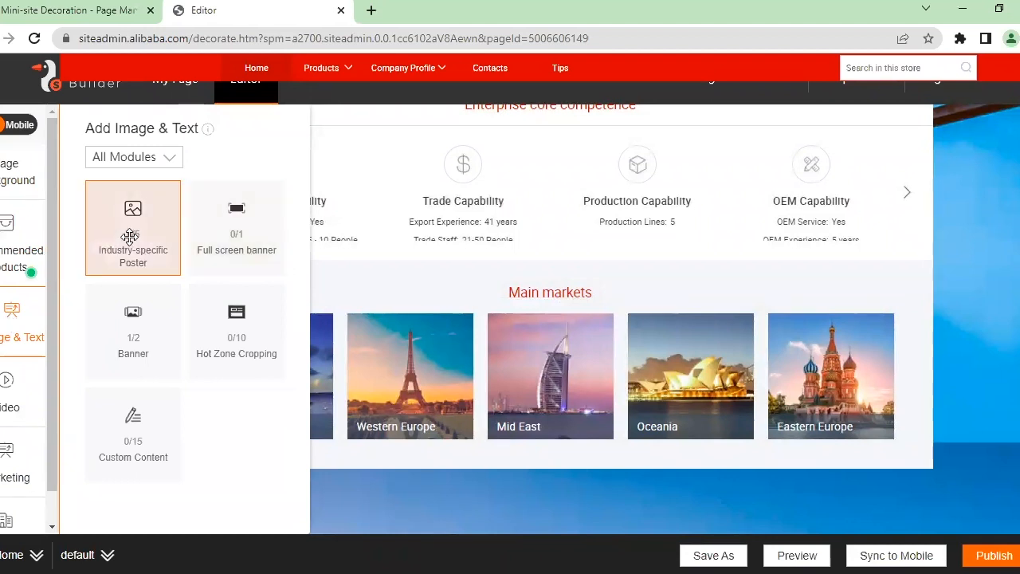
left_click_drag(132, 232, 505, 230)
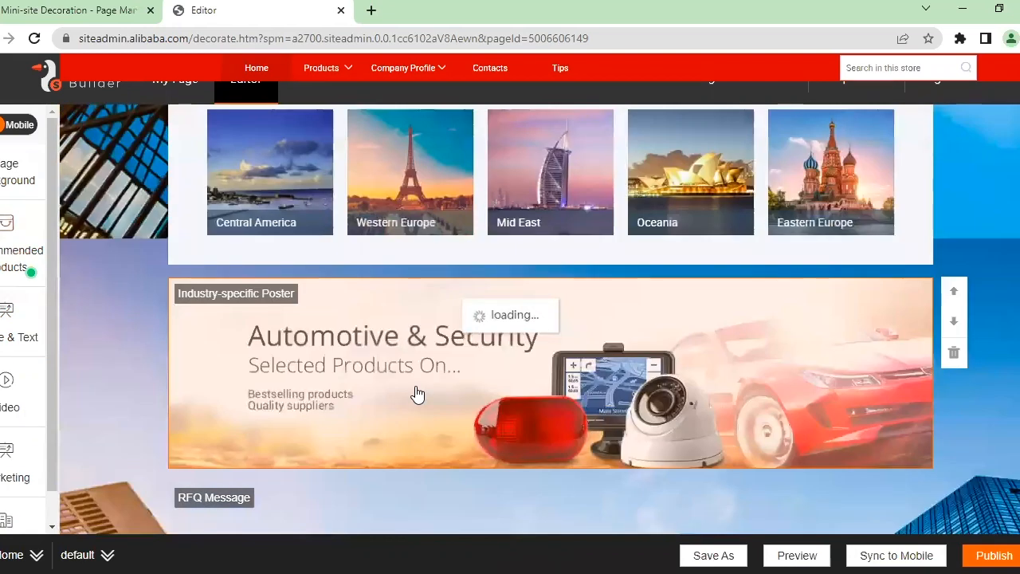
scroll(438, 273, "up", 4)
scroll(489, 316, "down", 4)
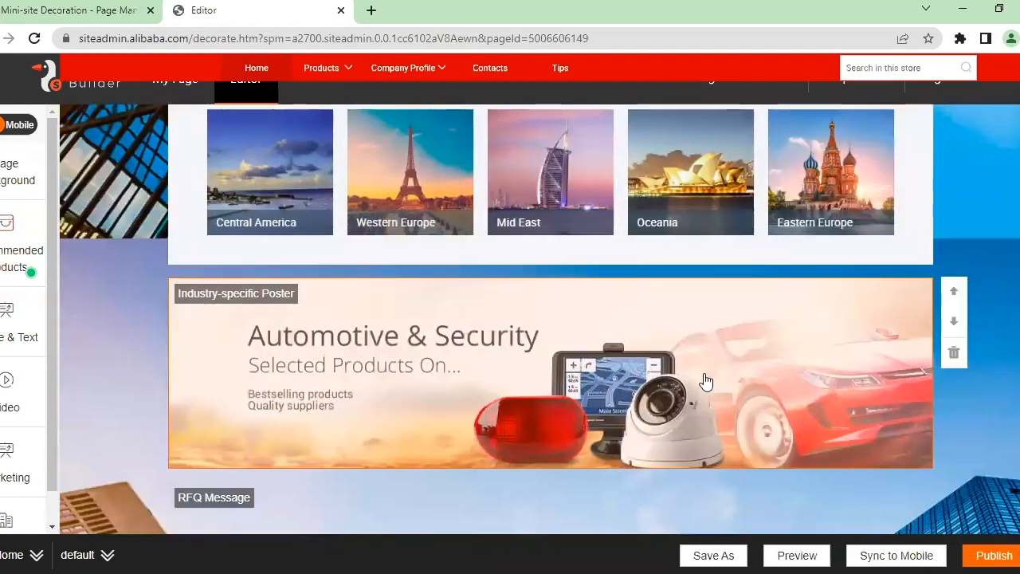
Open the banner image editor for the new Industry-specific Poster showing Automotive & Security.
left_click(675, 365)
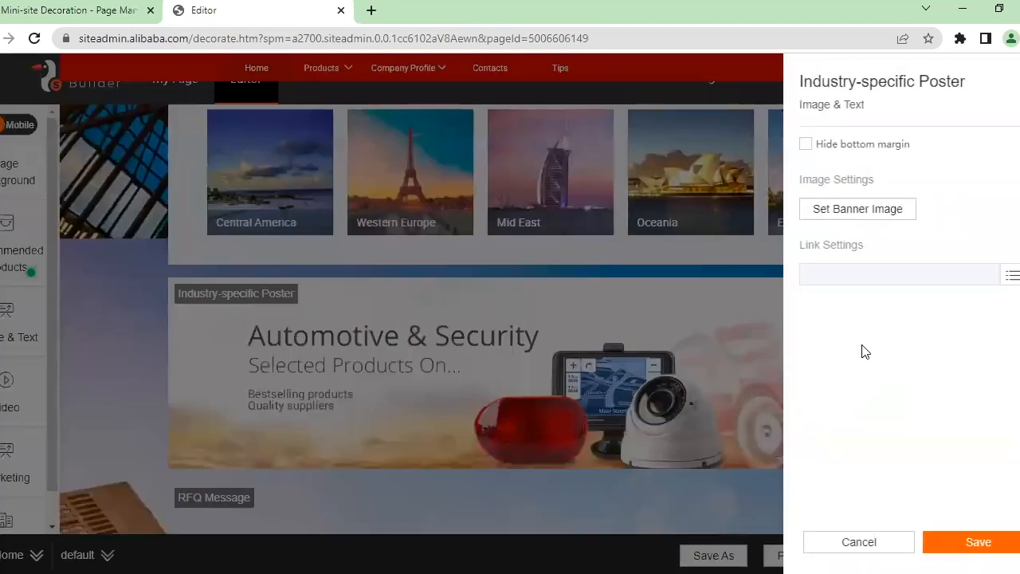
left_click(855, 211)
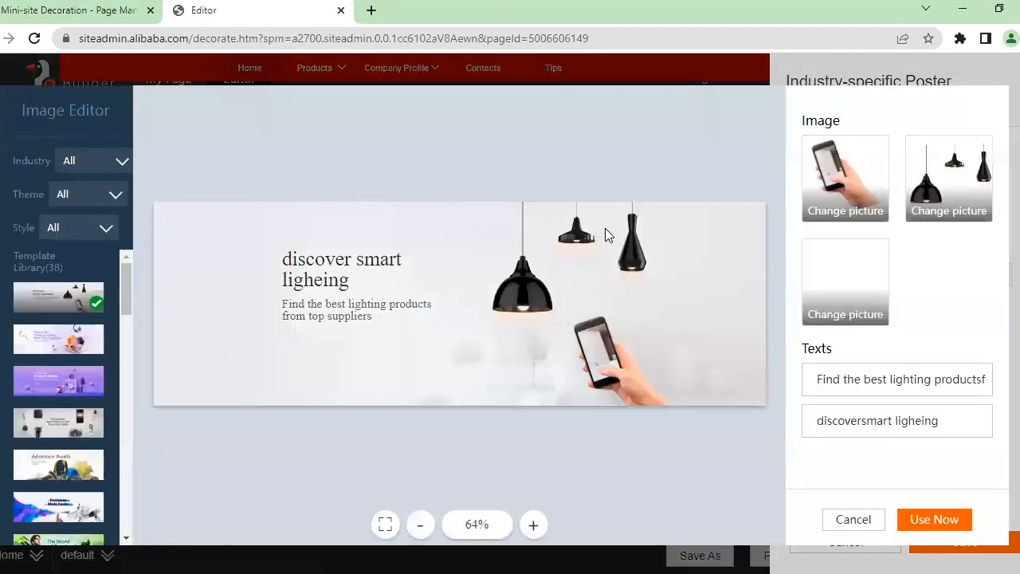
Examine the poster templates in the library, from the product videos design through lighting, year-end and fashion designs to Customized Packaging.
left_click(72, 351)
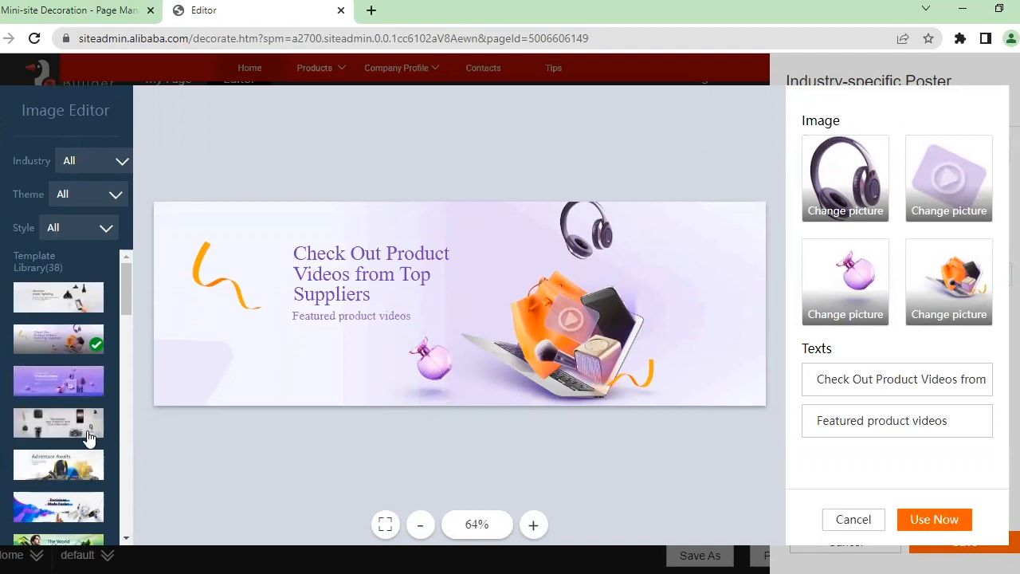
scroll(72, 374, "down", 2)
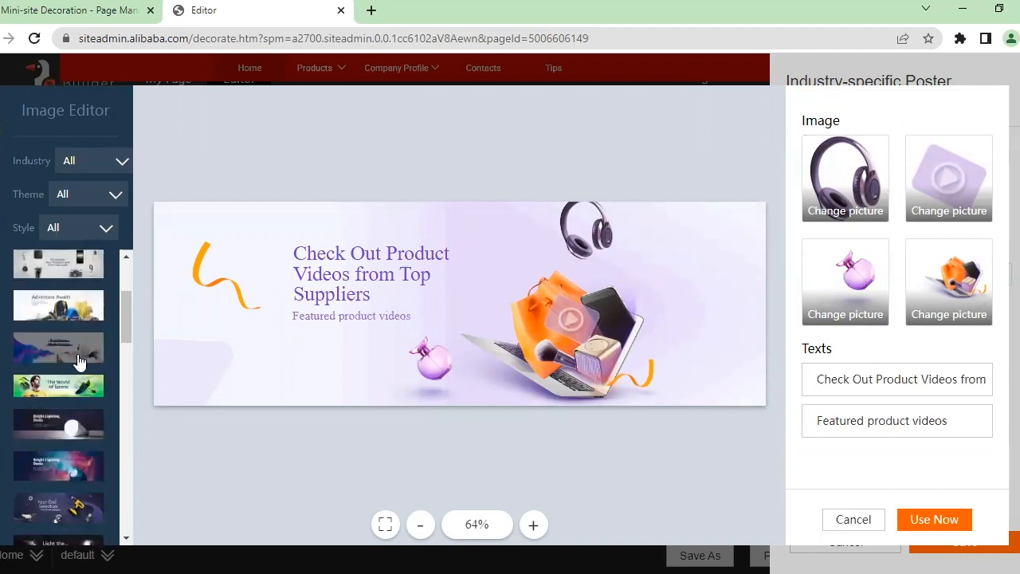
left_click(79, 363)
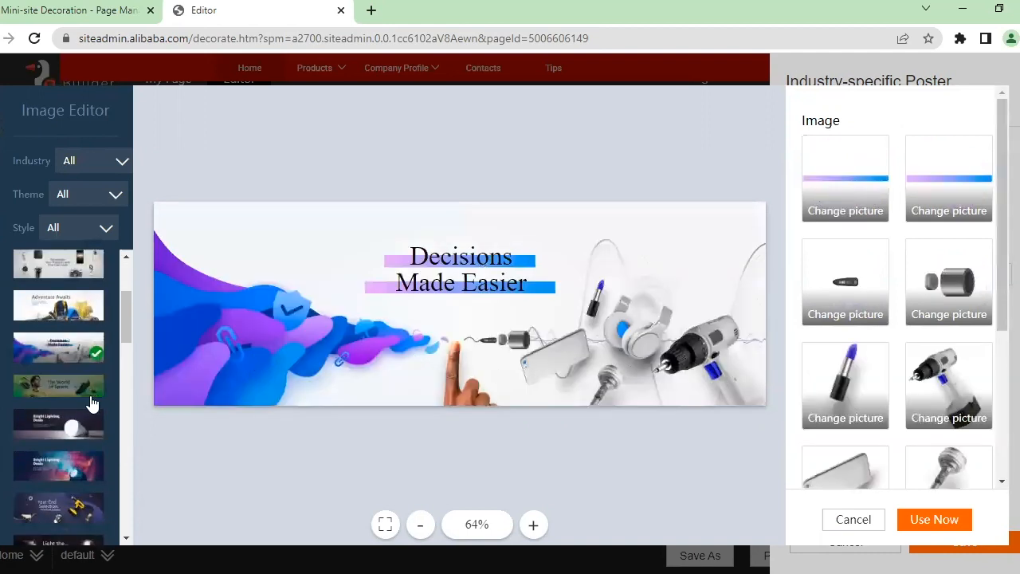
scroll(79, 374, "down", 1)
left_click(73, 348)
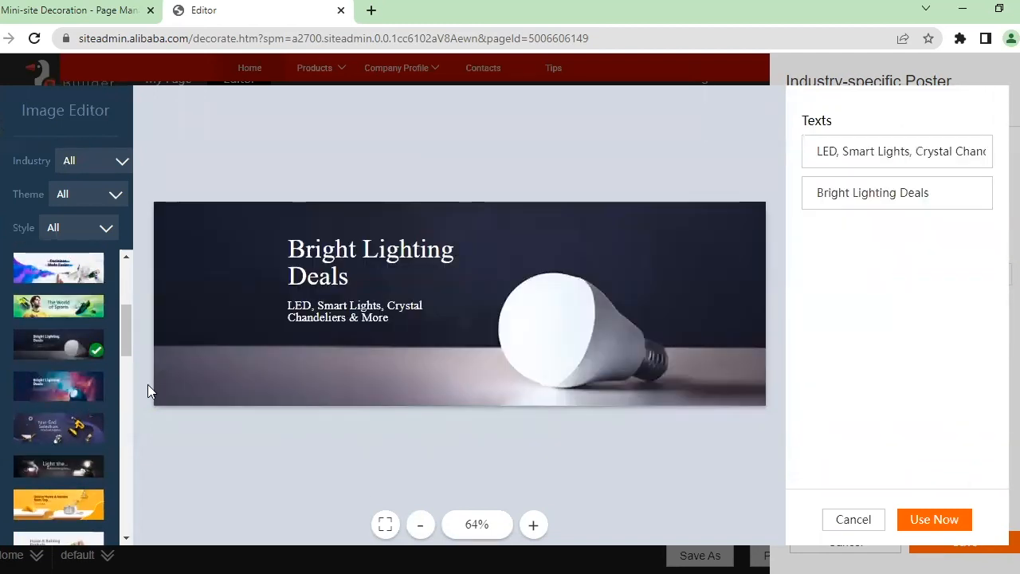
left_click(63, 434)
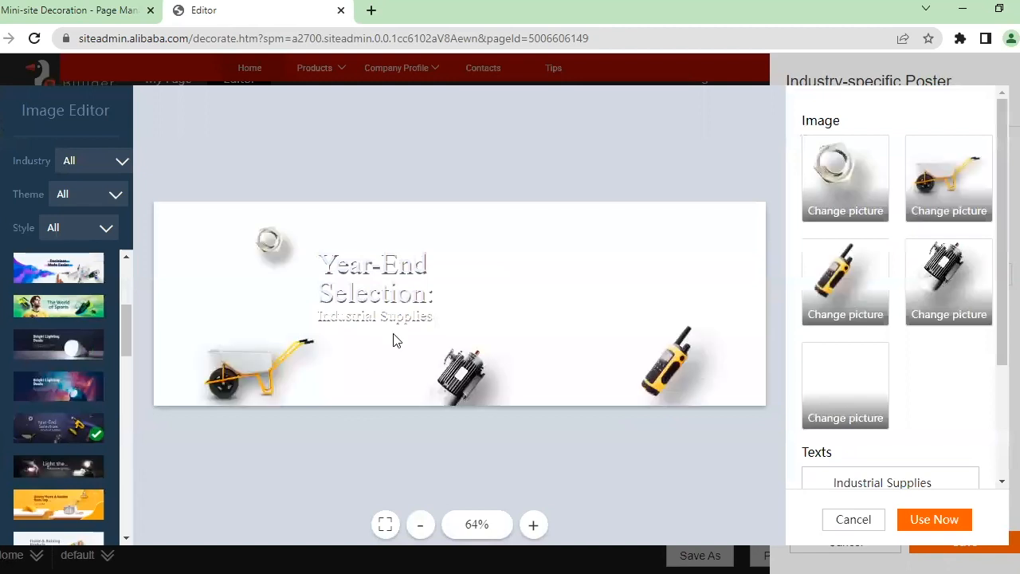
scroll(76, 419, "down", 5)
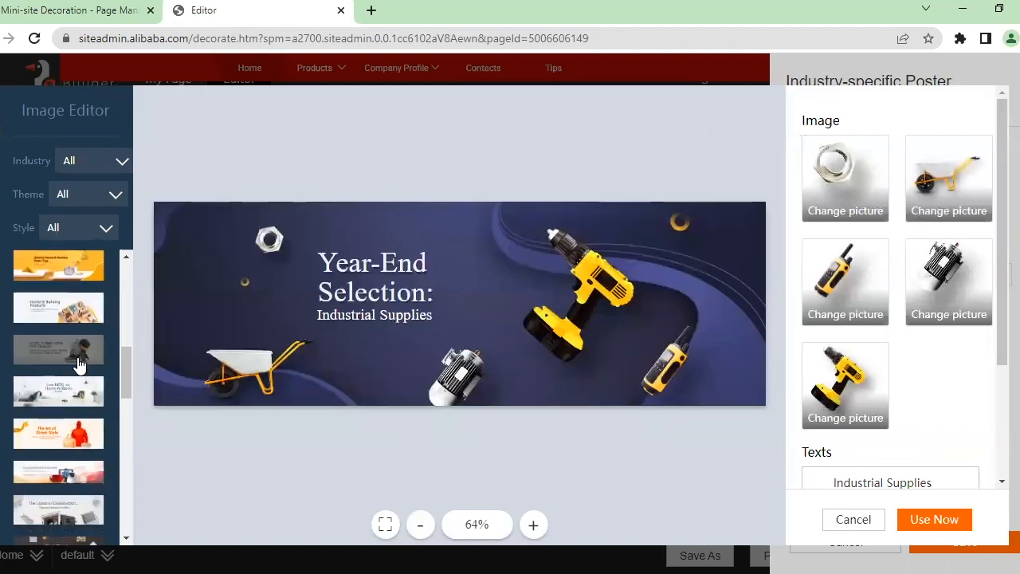
left_click(78, 364)
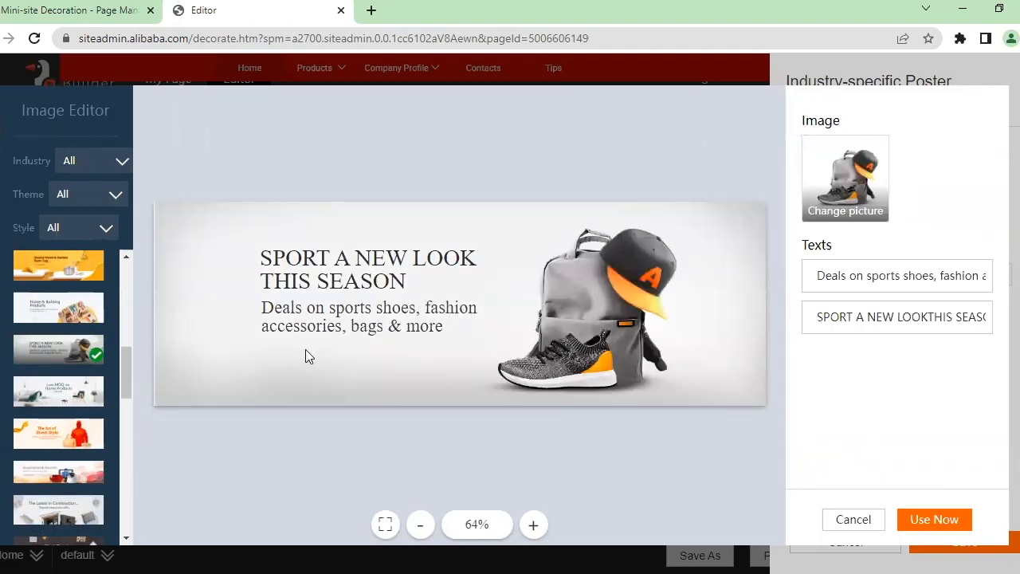
left_click(60, 437)
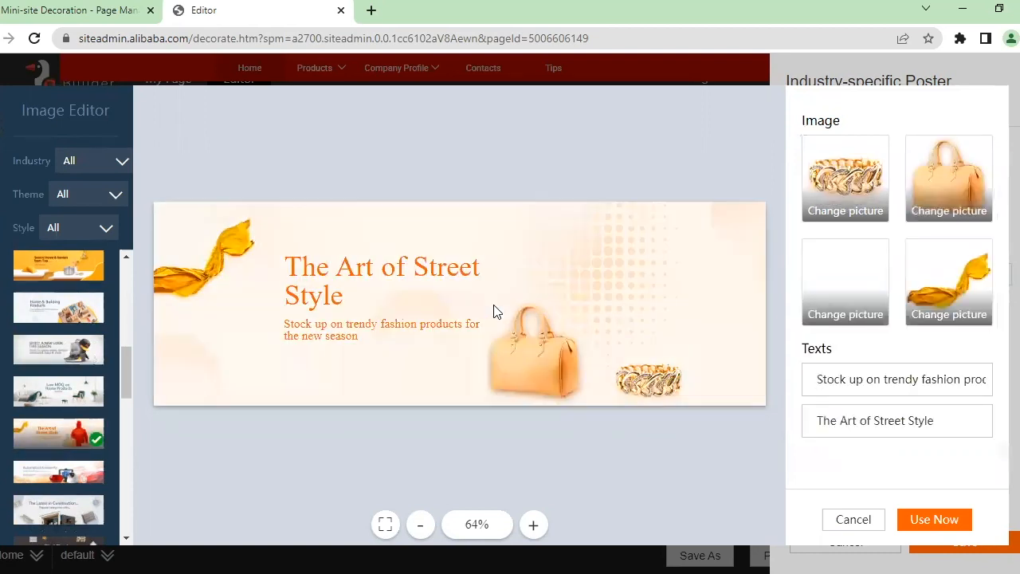
scroll(77, 415, "down", 2)
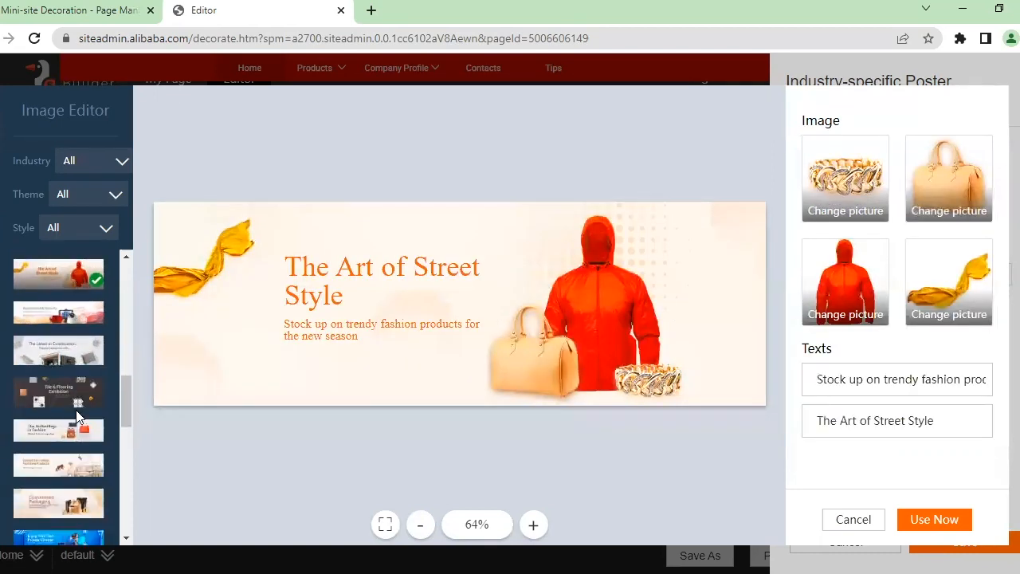
left_click(51, 491)
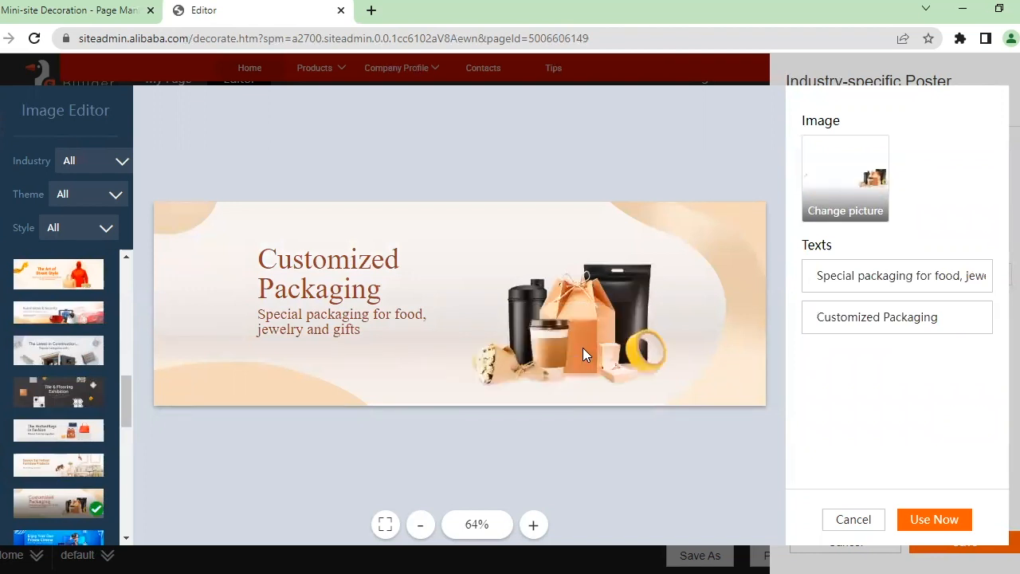
left_click(845, 204)
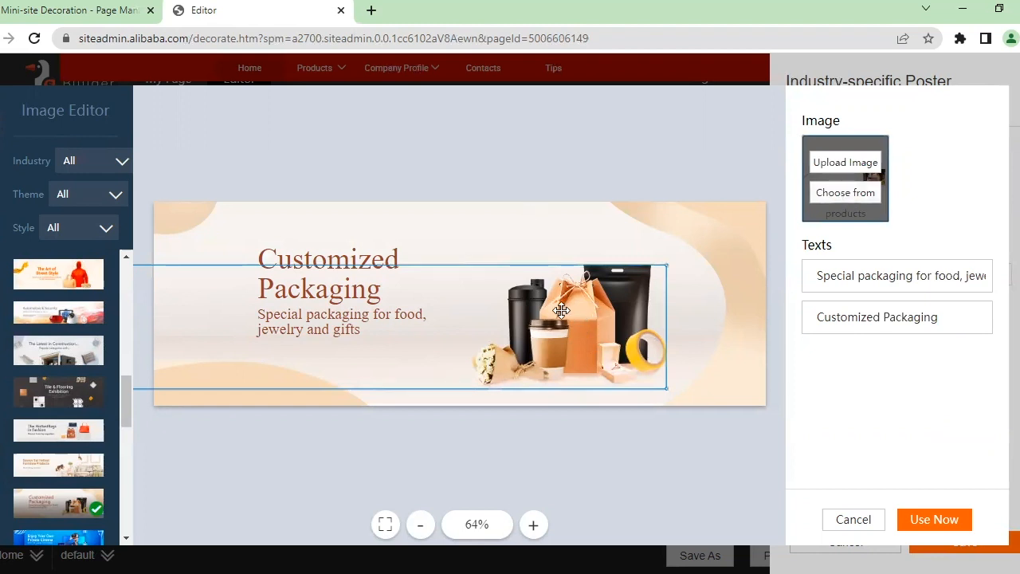
Switch to the Most Popular Suppliers template and replace its pile of boxed products with the single-uniform image WhatsApp_Image_2022-12-27_at_1.32.27_PM from Downloads.
scroll(60, 446, "down", 3)
left_click(61, 458)
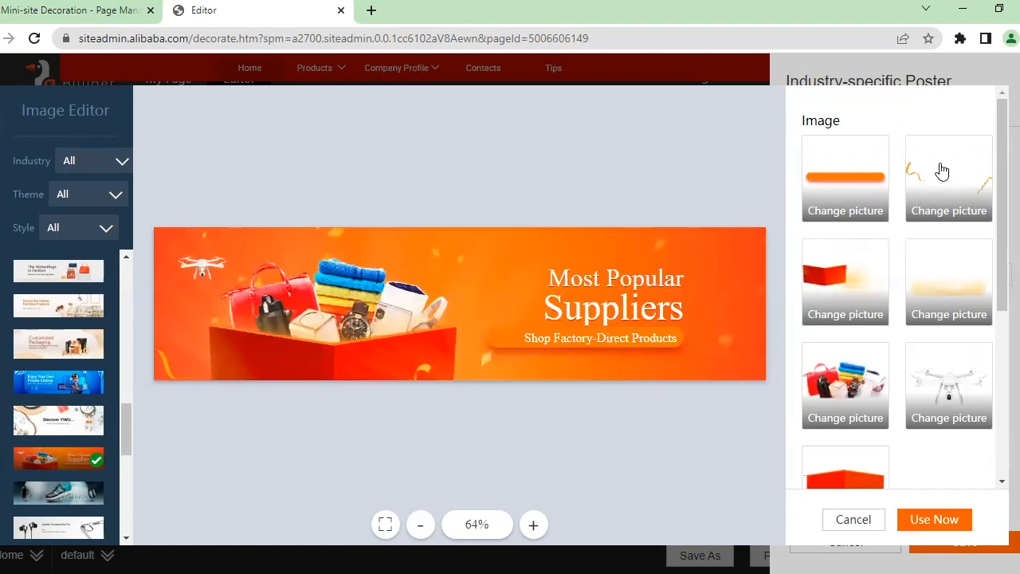
mouse_move(940, 183)
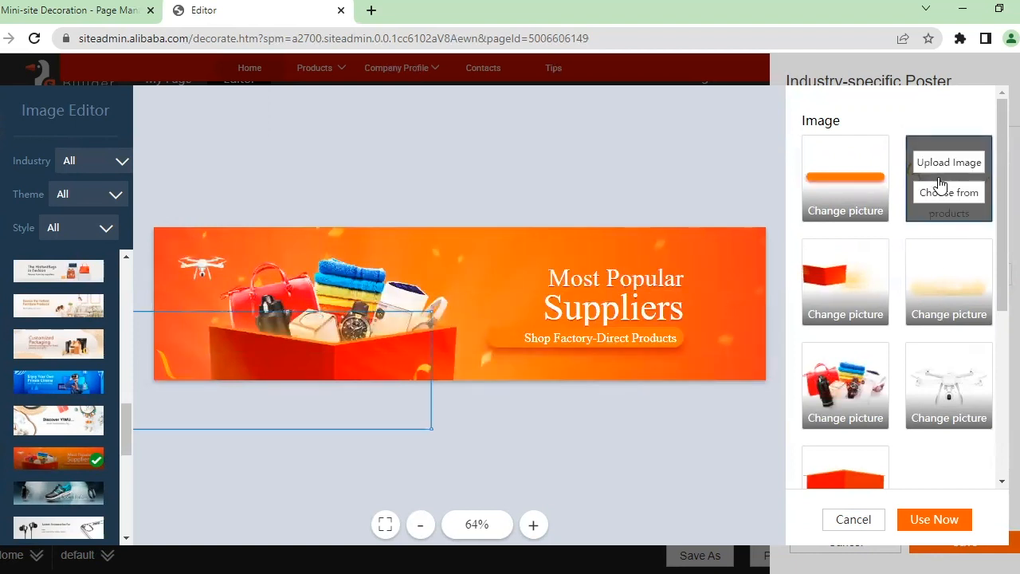
mouse_move(865, 194)
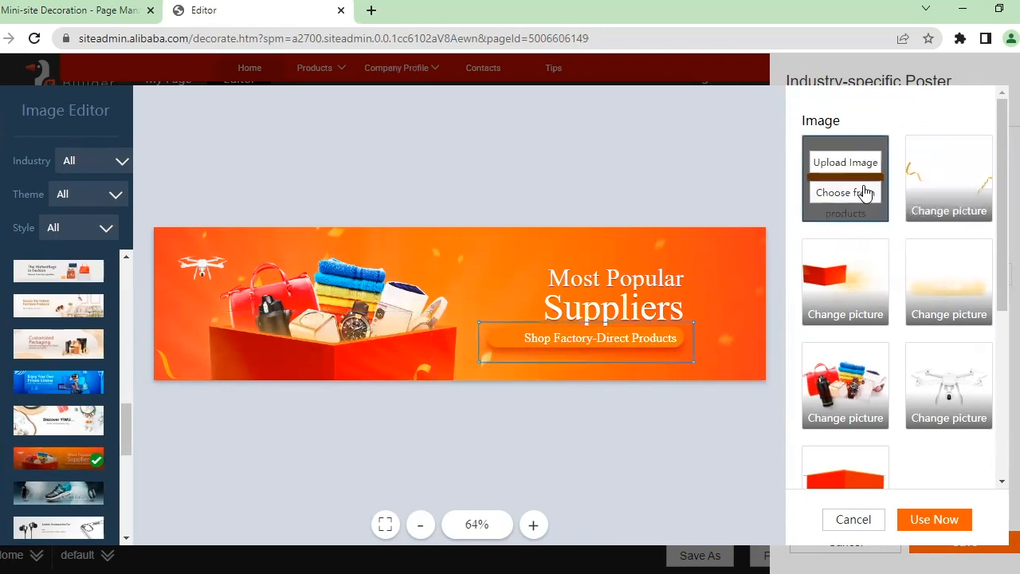
mouse_move(863, 274)
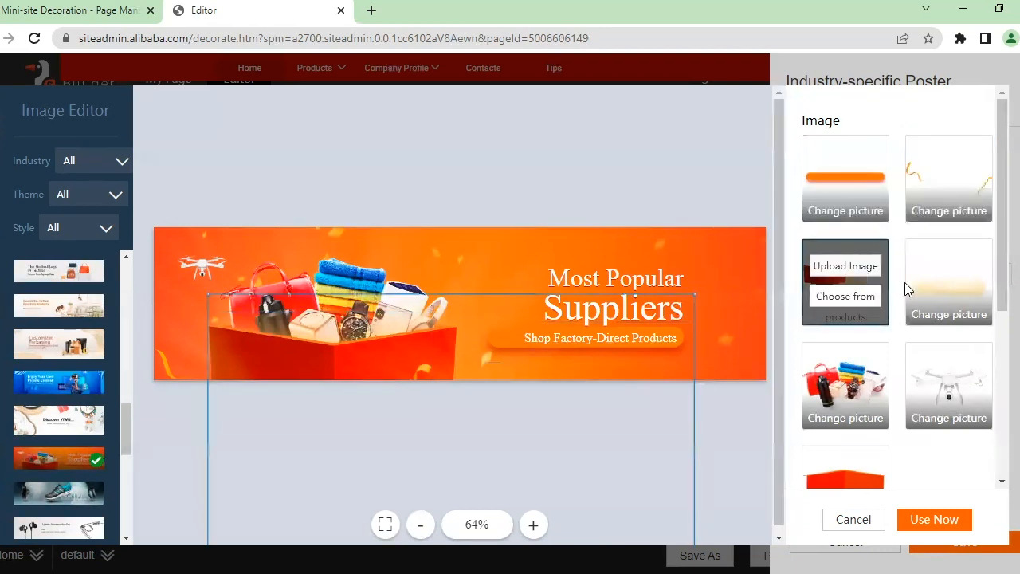
mouse_move(866, 392)
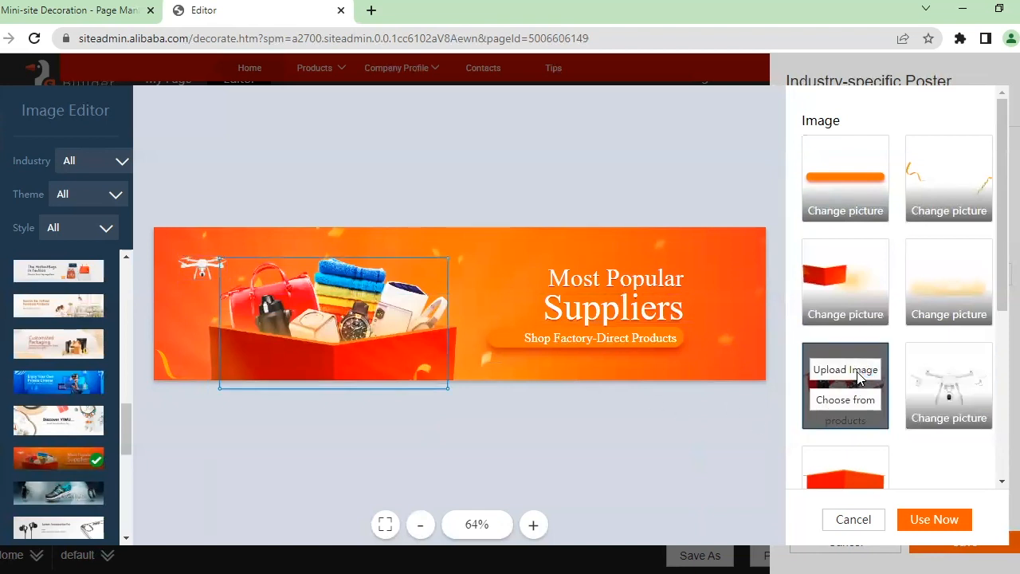
left_click(857, 371)
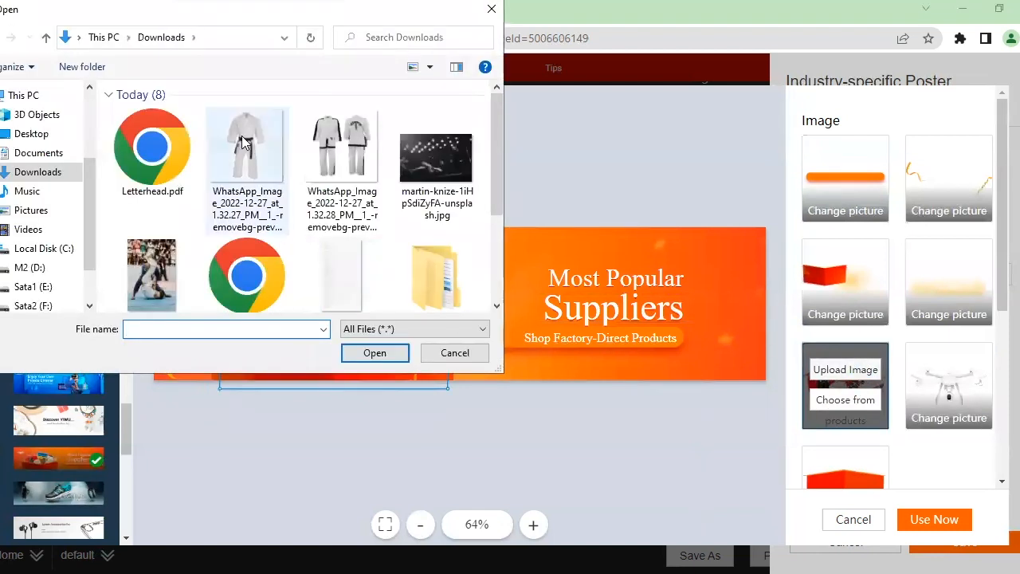
double_click(243, 142)
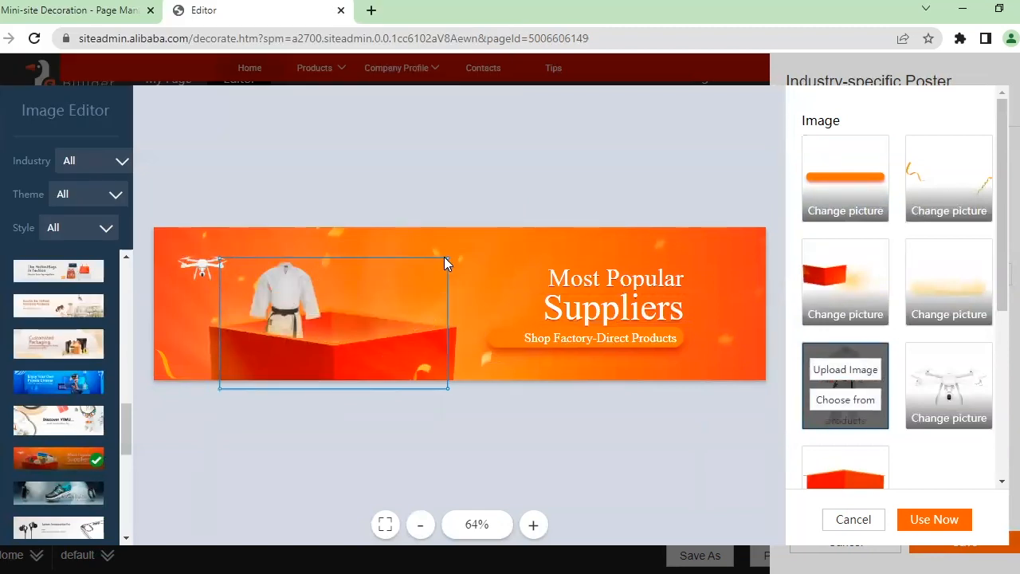
Try enlarging and repositioning the single uniform so that it stands out of the red box.
left_click_drag(446, 258, 580, 167)
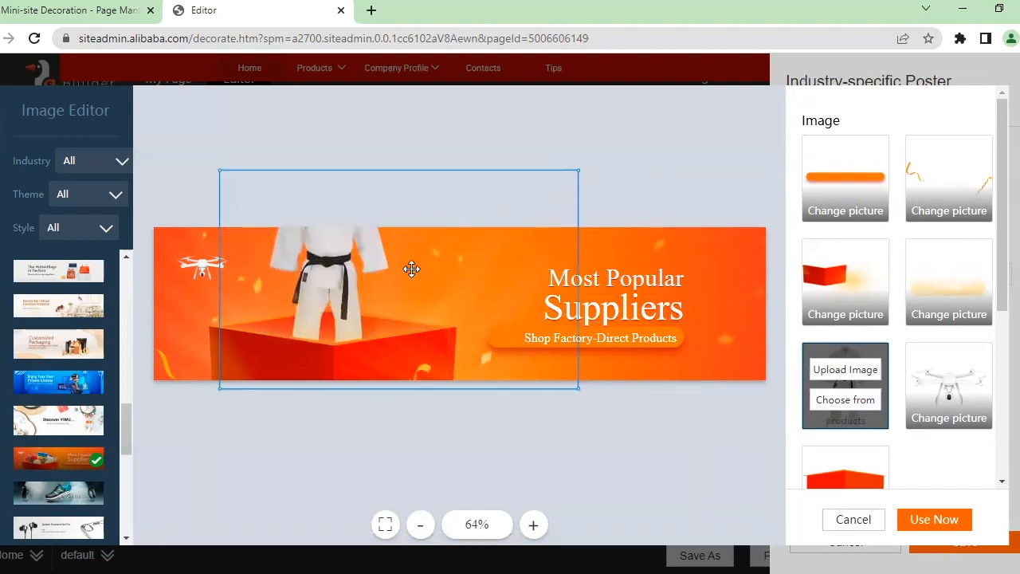
left_click_drag(334, 276, 331, 328)
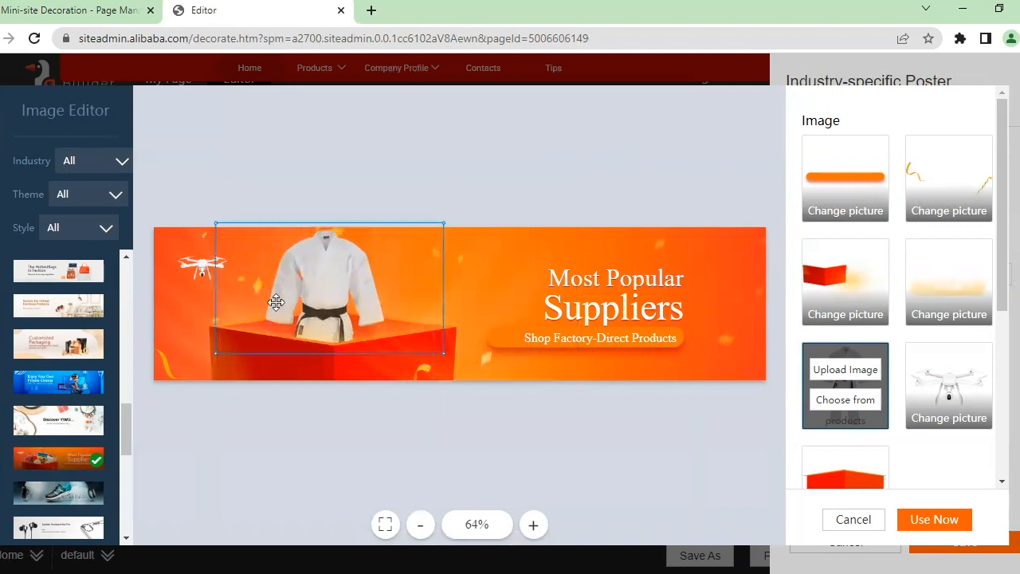
left_click_drag(216, 224, 165, 203)
left_click_drag(231, 247, 288, 289)
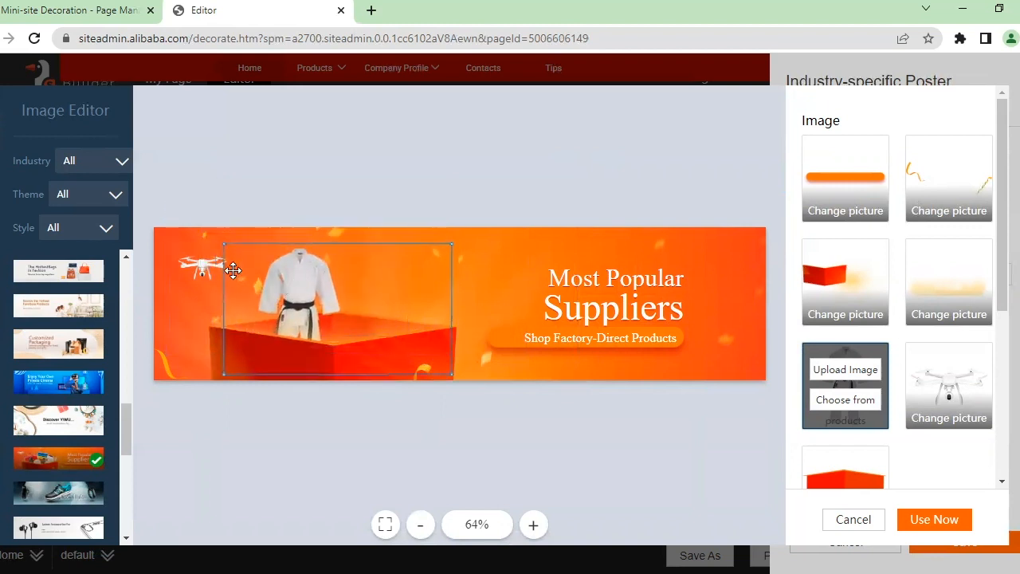
left_click(198, 236)
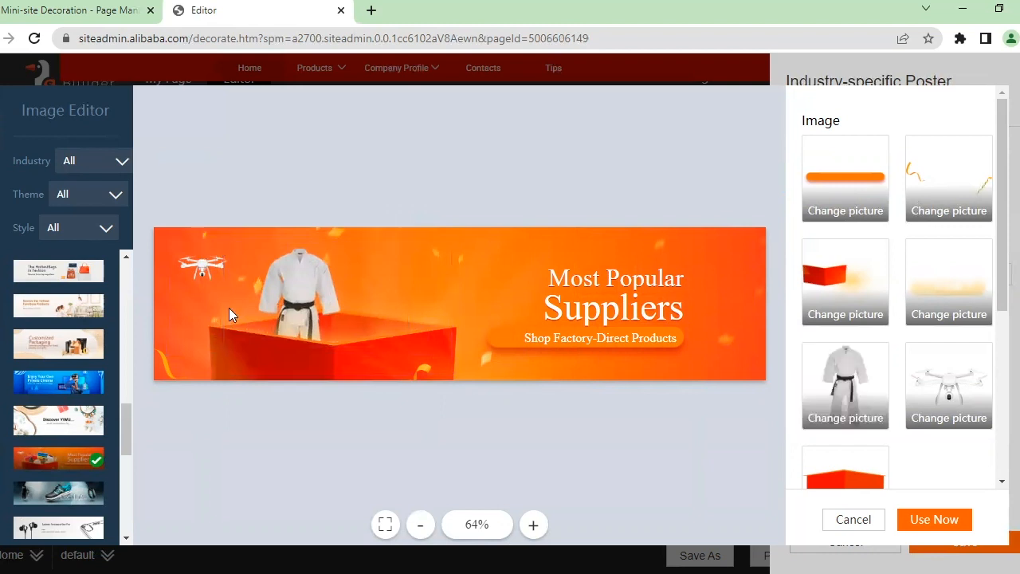
Switch to the Wallet & Purse Collections template and replace its wallets picture with the two-uniform image WhatsApp_Image_2022-12-27_at_1.32.28_PM from Downloads.
scroll(63, 388, "down", 2)
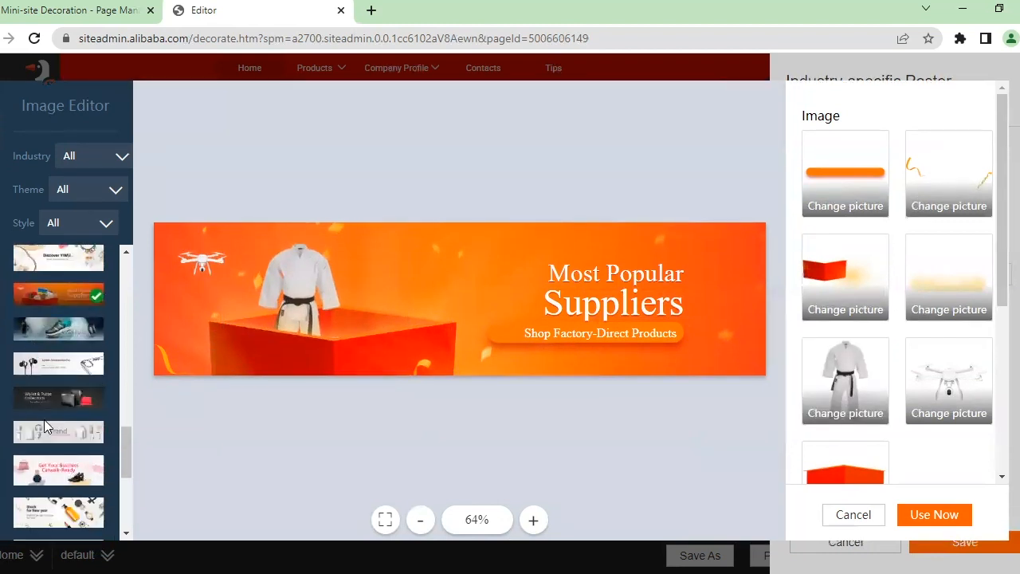
left_click(54, 401)
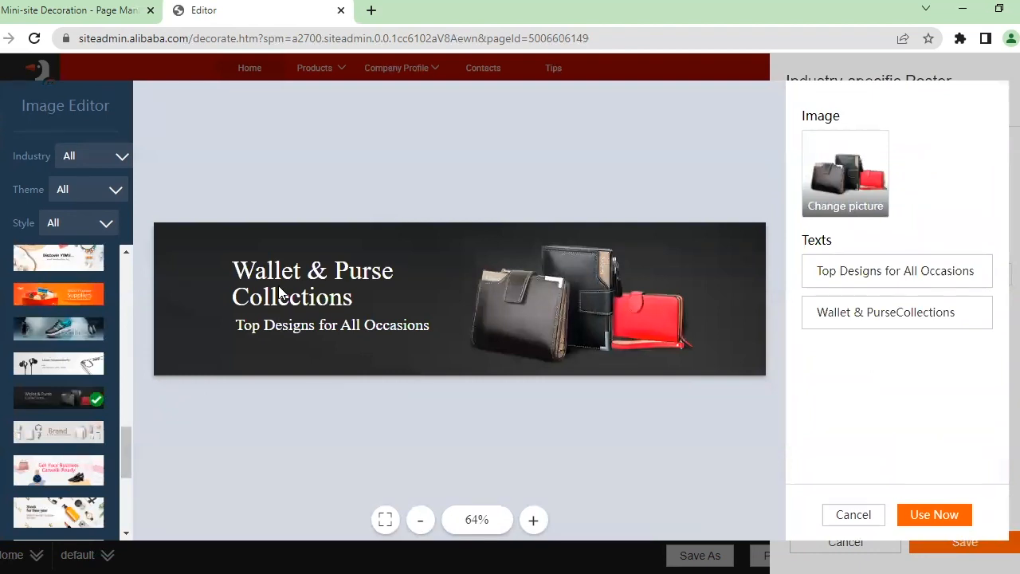
left_click(372, 301)
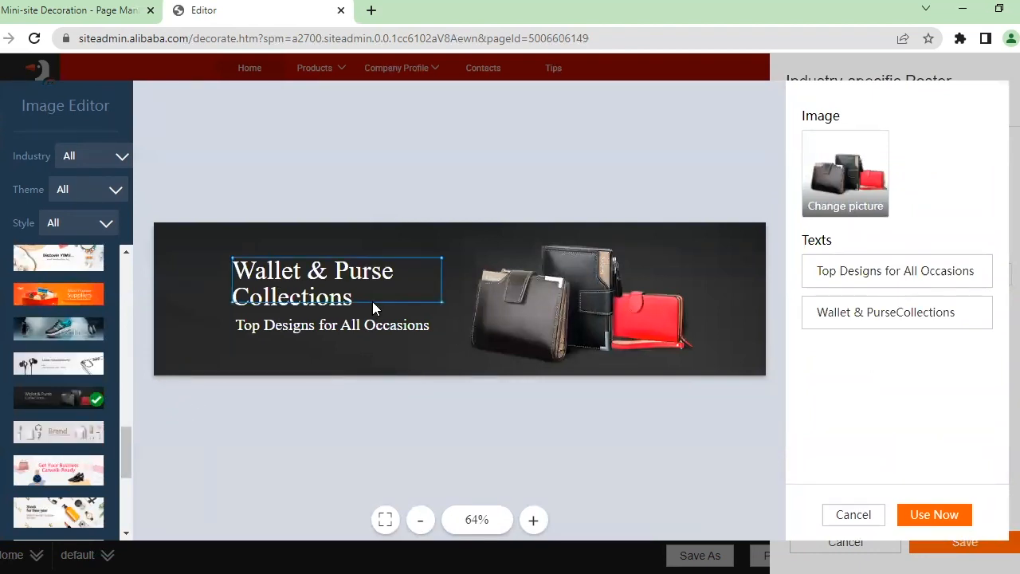
left_click(614, 239)
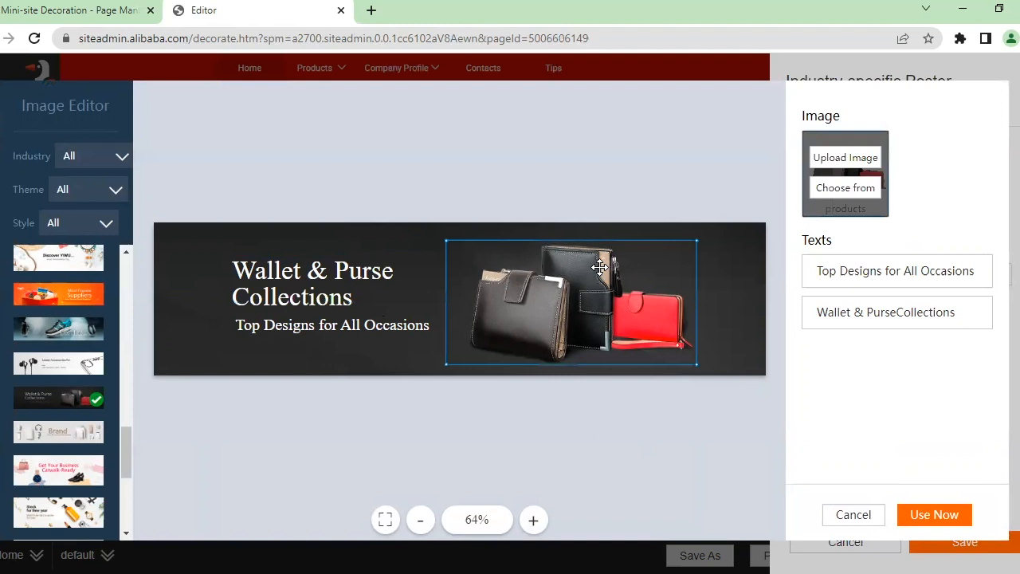
left_click(834, 161)
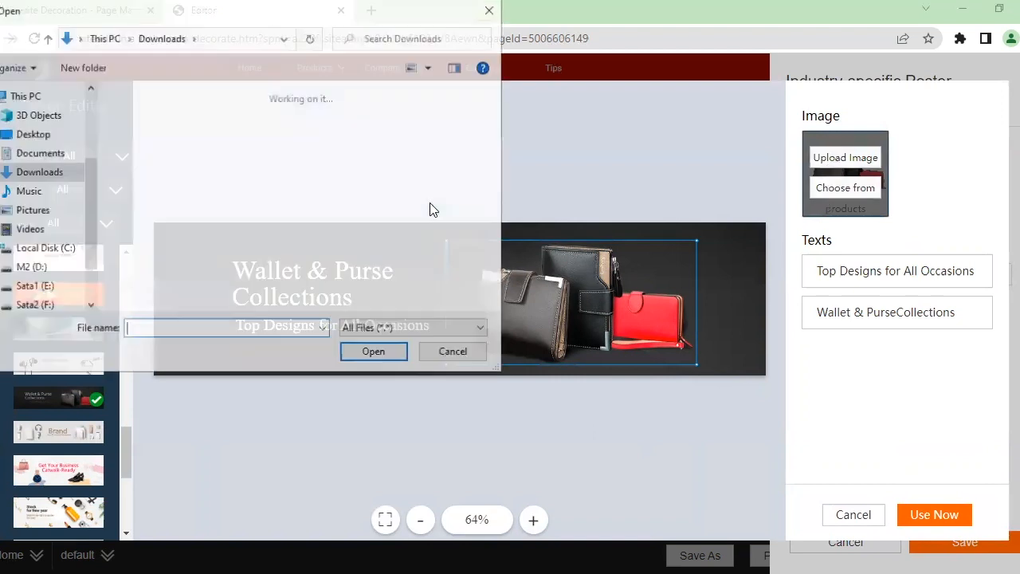
left_click(324, 136)
double_click(325, 135)
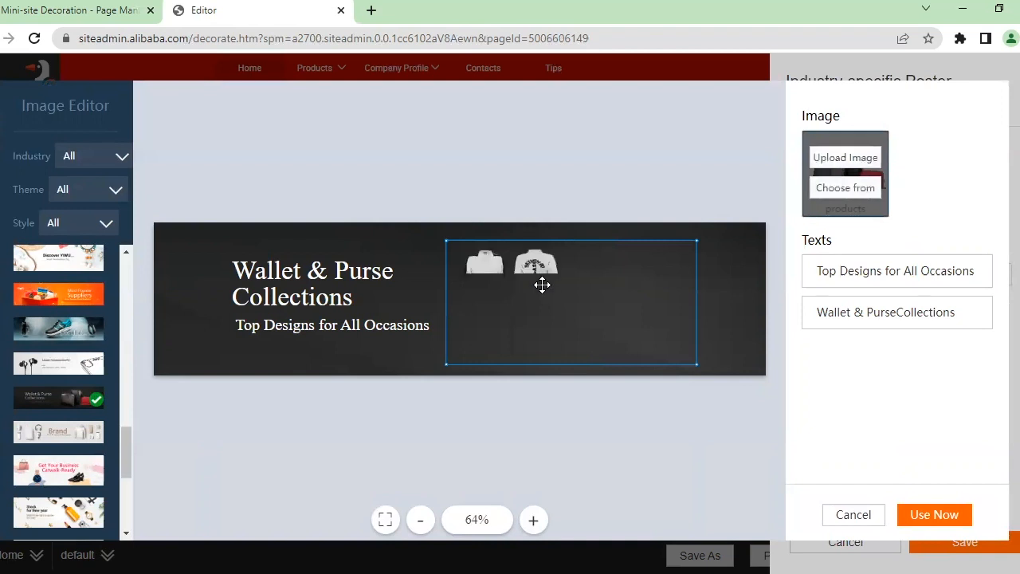
Enlarge the two-uniform picture and position it beside the banner text so both jackets fit within the banner's height.
left_click_drag(696, 240, 722, 133)
left_click_drag(620, 242, 667, 327)
left_click_drag(491, 216, 199, 89)
left_click_drag(367, 261, 646, 385)
Replace the Wallet & Purse Collections heading with "Ju Jitsu Uniforms".
left_click(333, 280)
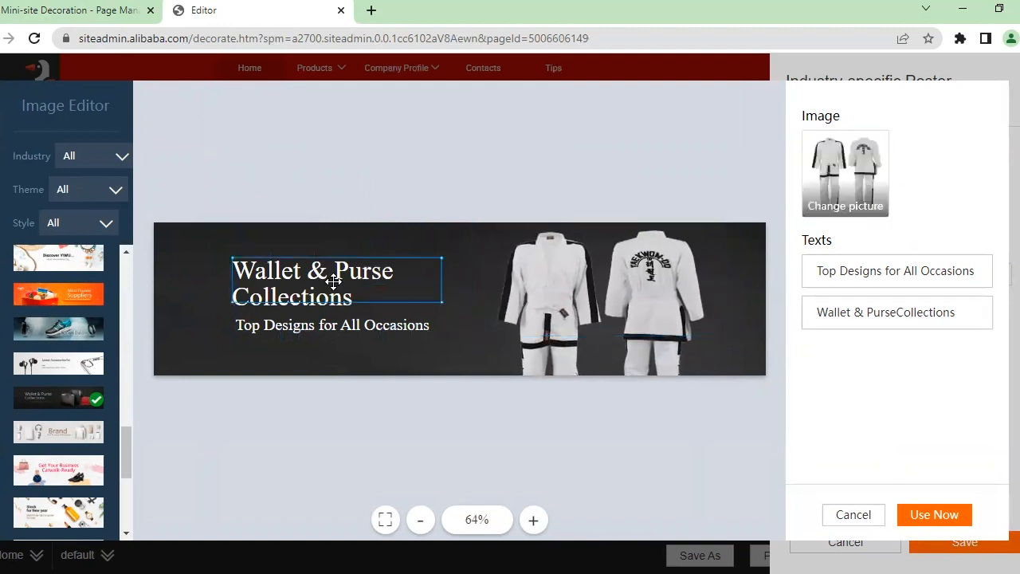
left_click(911, 310)
key("ctrl+a")
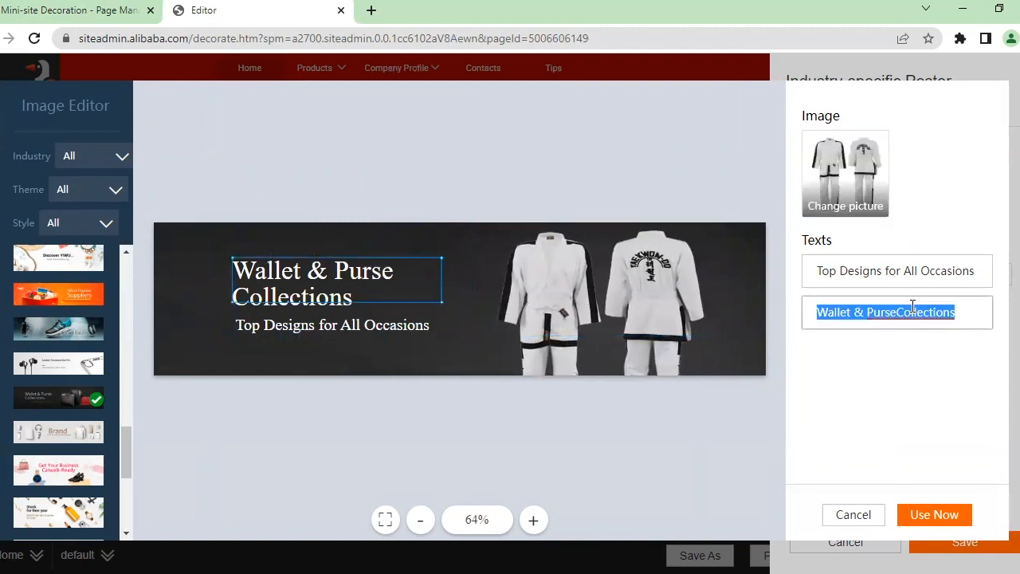
type("Ju Jit")
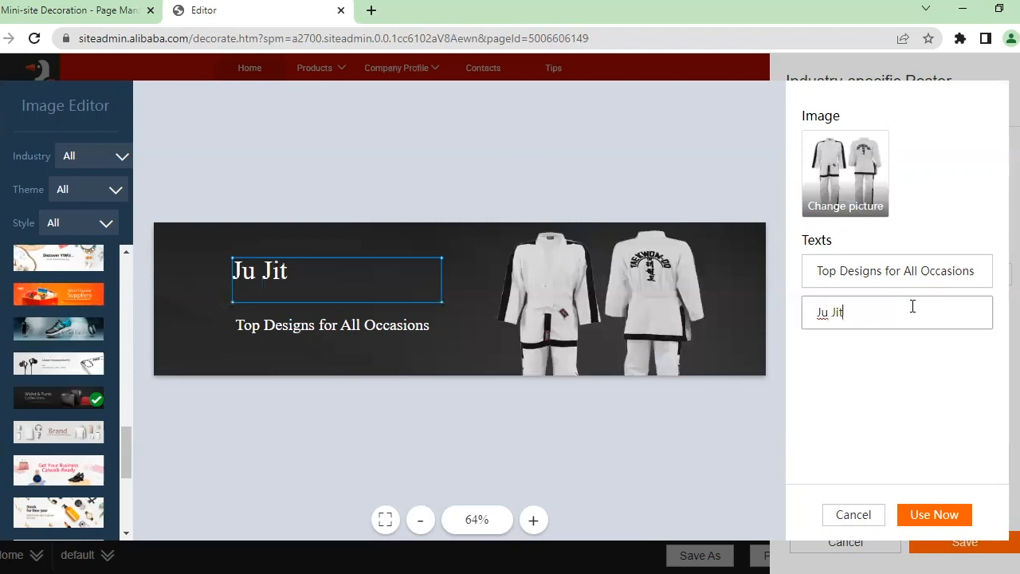
type("su Uniforms")
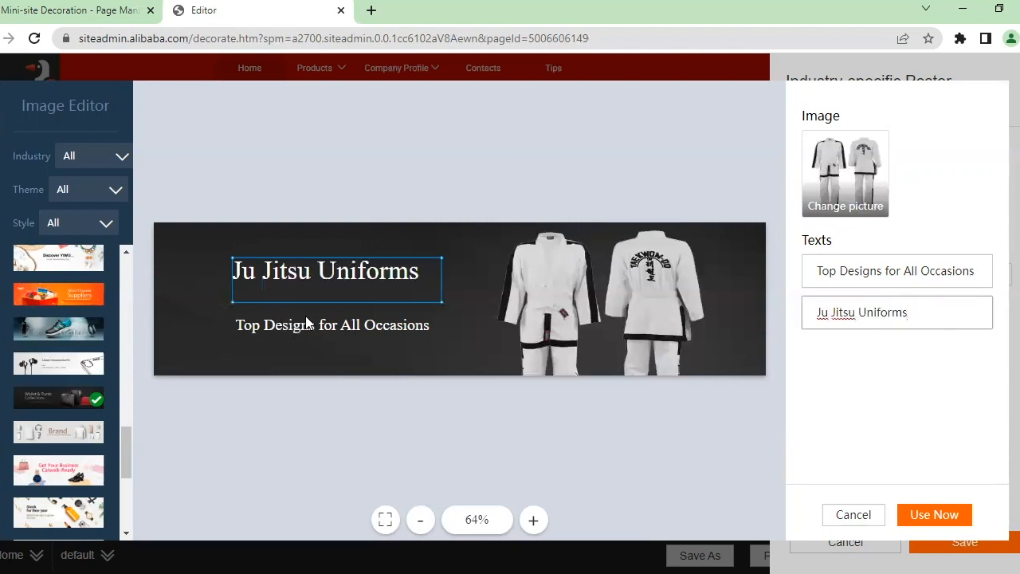
Move the subtitle slightly up and the heading down so the two lines sit close together and align at their left edges.
mouse_move(307, 321)
left_mouse_down()
mouse_move(307, 300)
mouse_move(306, 313)
left_mouse_up()
left_click_drag(305, 275, 311, 285)
left_click(262, 321)
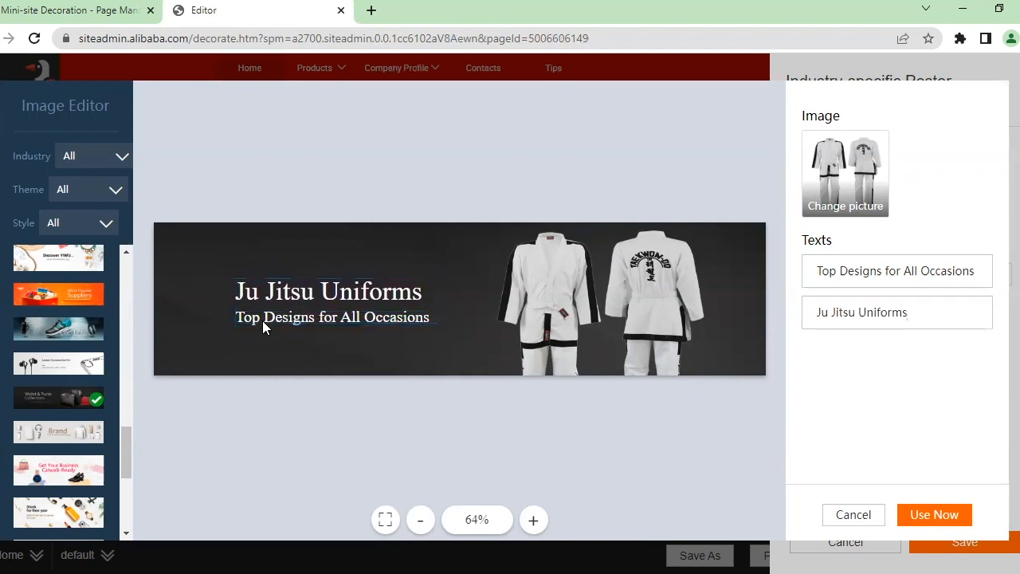
Reword the banner subtitle as "Top Uniforms for All Sports" and save the poster to the home page.
double_click(867, 265)
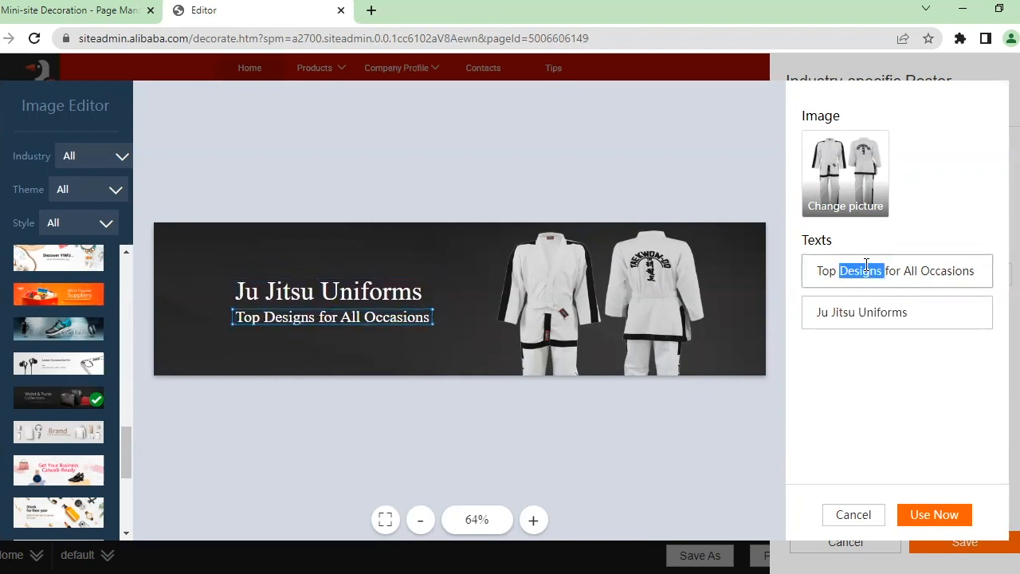
type("Uniforms")
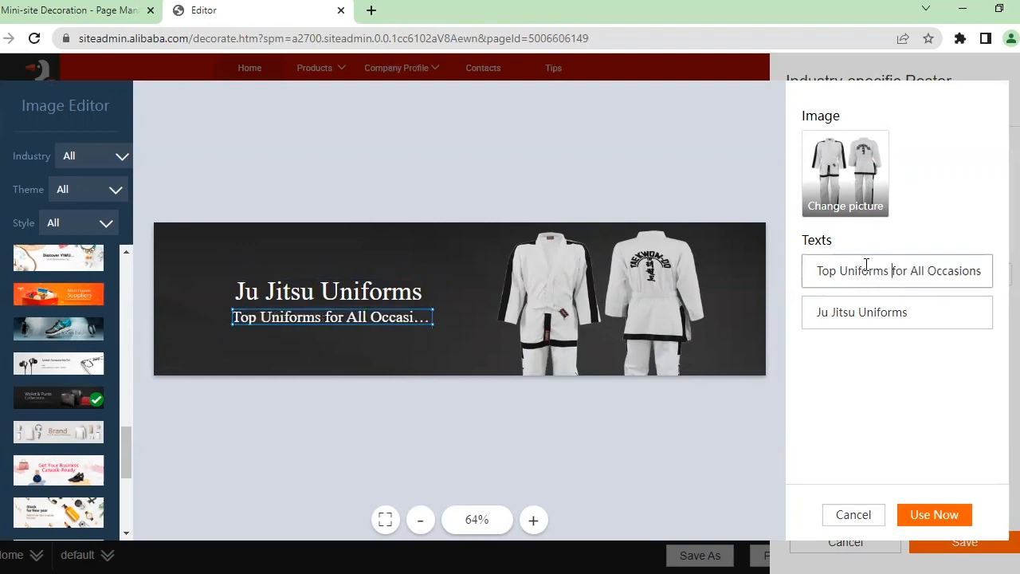
key("End")
key("ctrl+shift+Left")
type("S")
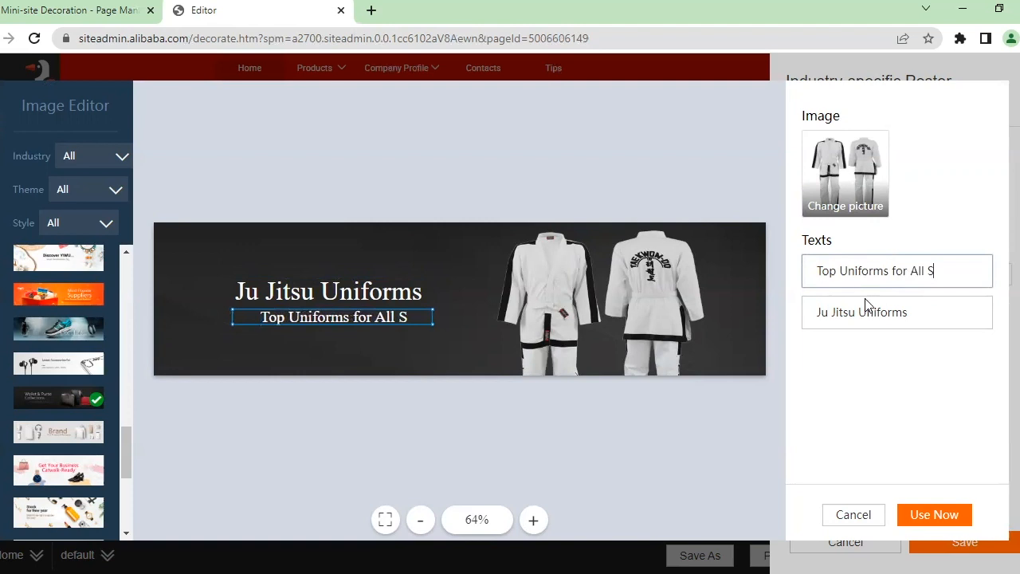
type("ports")
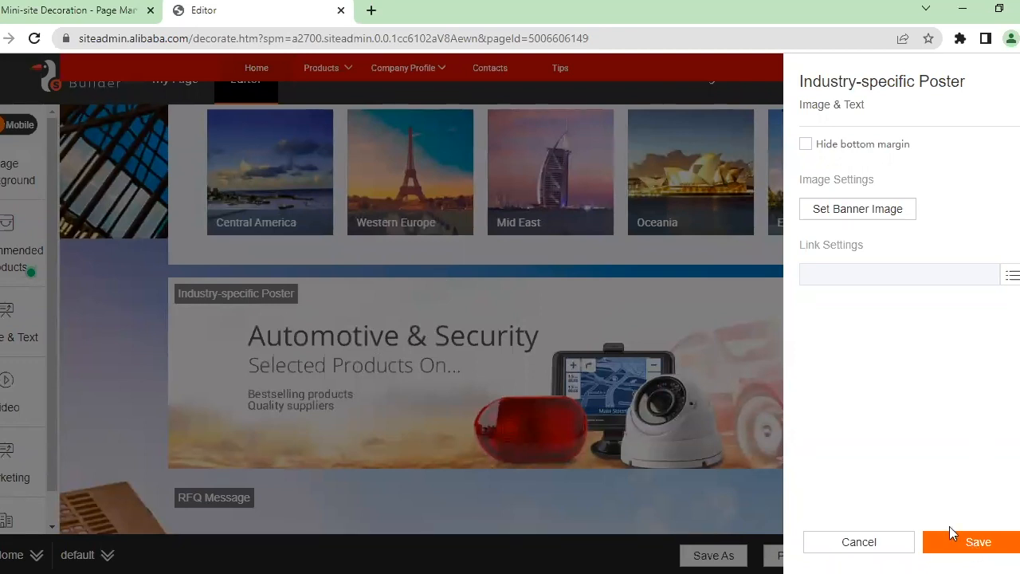
left_click(976, 543)
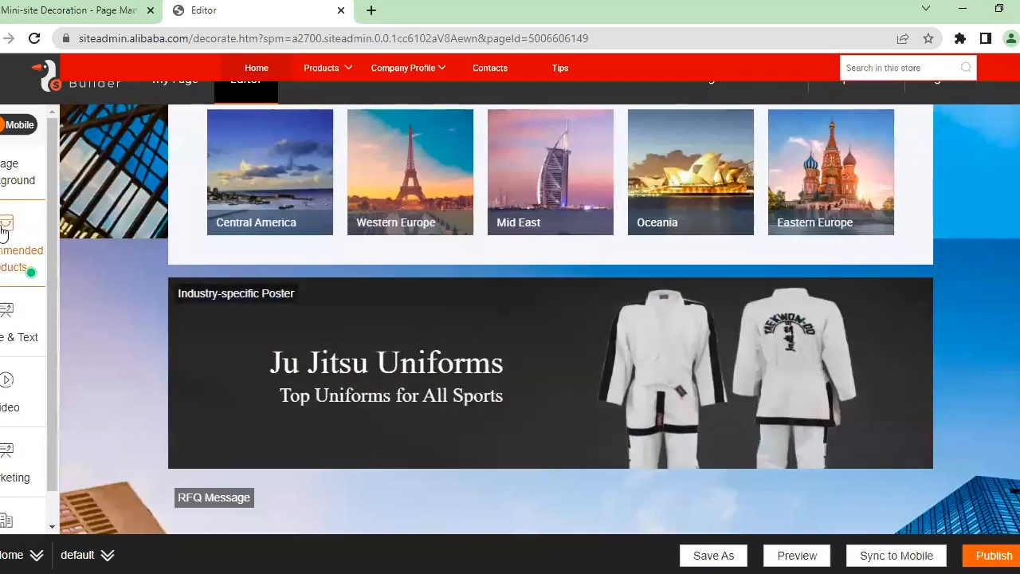
Add Category with Products modules from the recommended products library directly above and below the Ju Jitsu Uniforms poster.
scroll(15, 385, "down", 1)
scroll(24, 319, "up", 1)
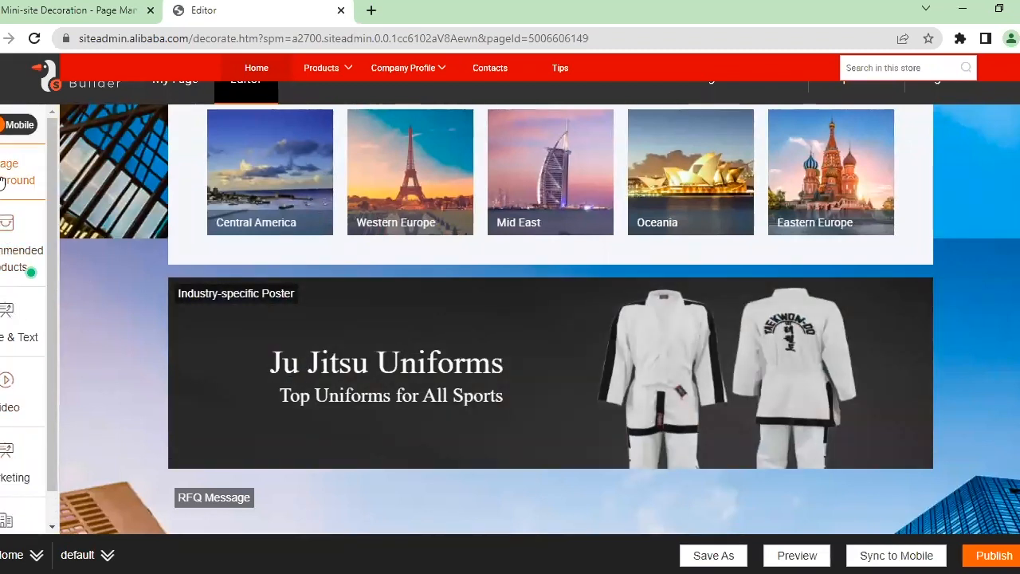
left_click(16, 171)
left_click(30, 272)
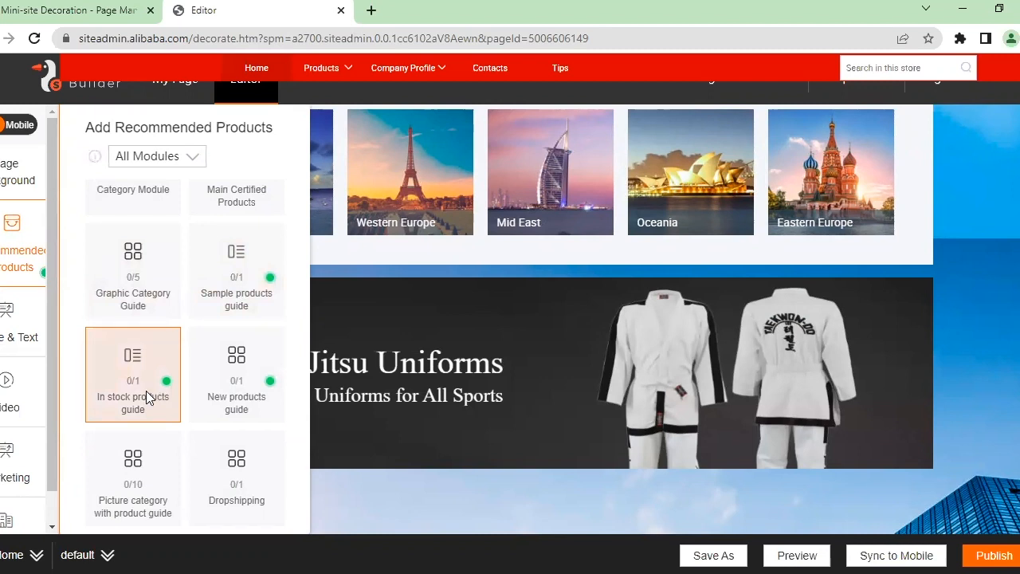
scroll(134, 398, "up", 3)
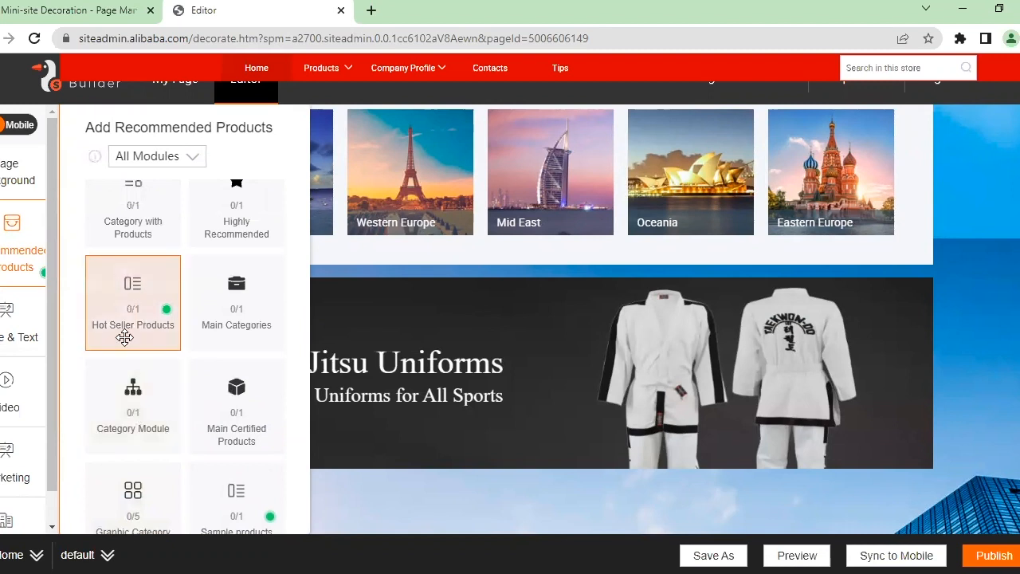
scroll(124, 338, "up", 1)
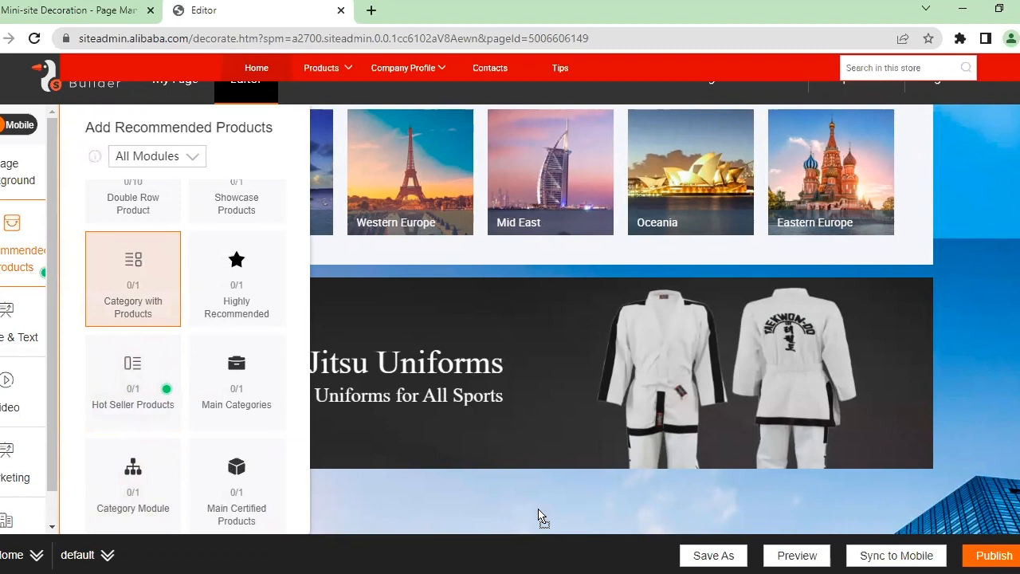
left_click_drag(622, 269, 583, 290)
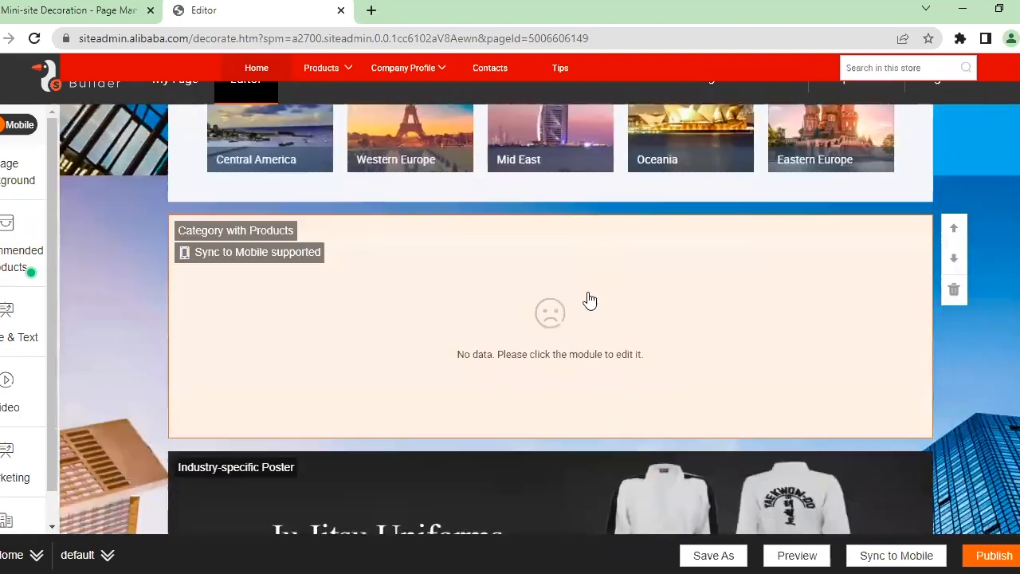
scroll(588, 296, "down", 2)
left_click_drag(551, 265, 579, 361)
left_click(156, 254)
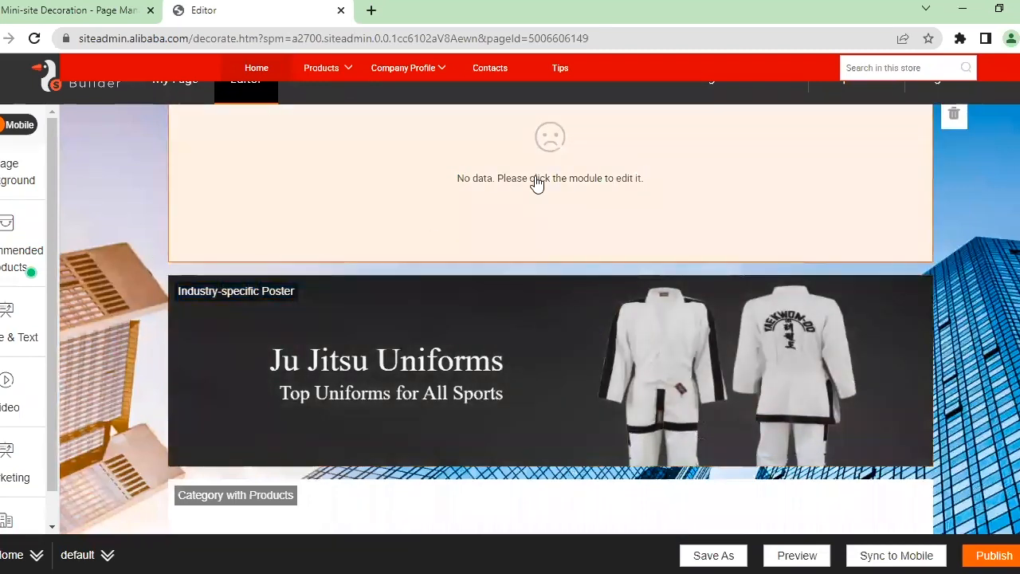
scroll(833, 175, "up", 1)
scroll(833, 175, "up", 1)
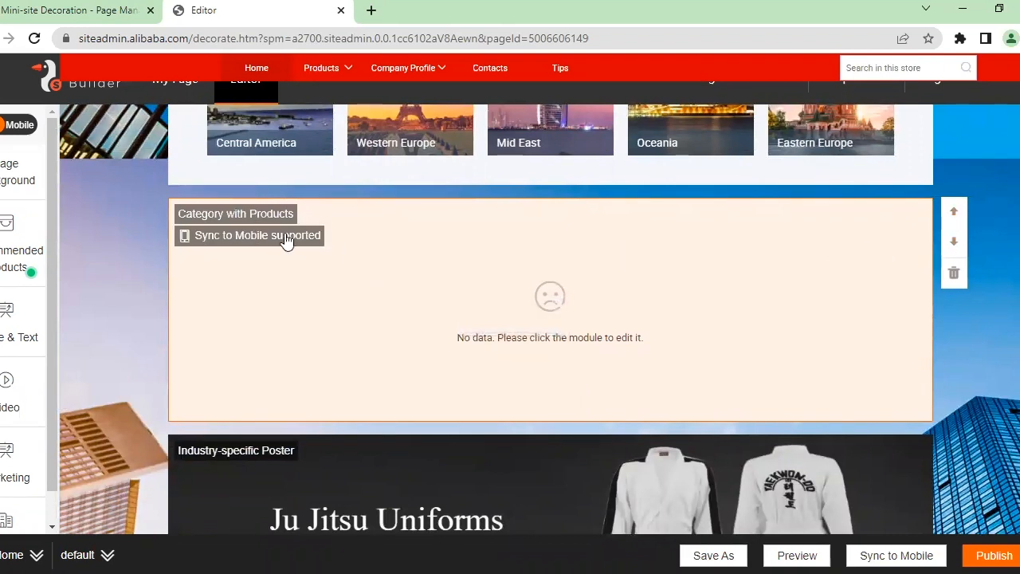
left_click(392, 329)
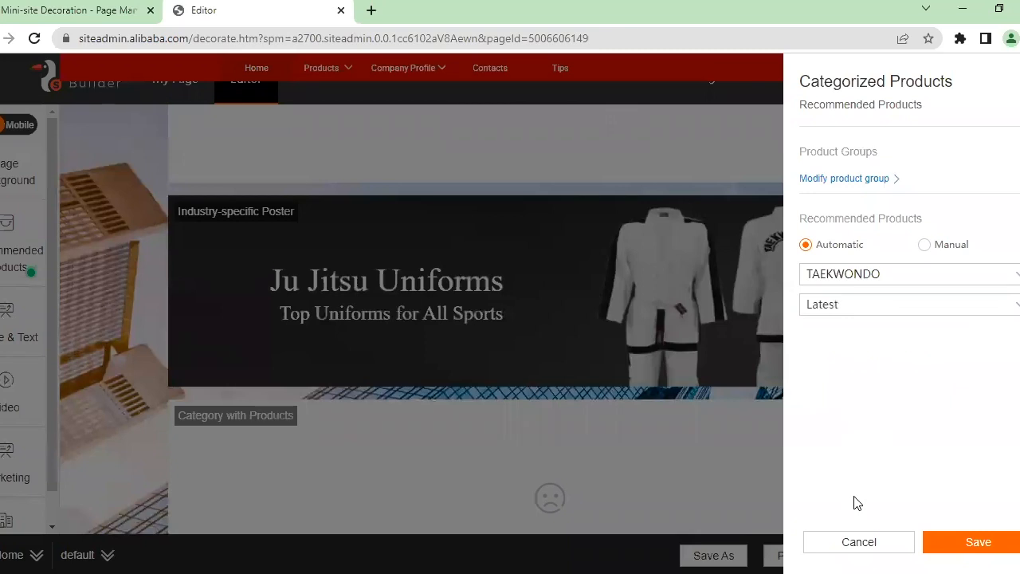
left_click(868, 536)
left_click(896, 555)
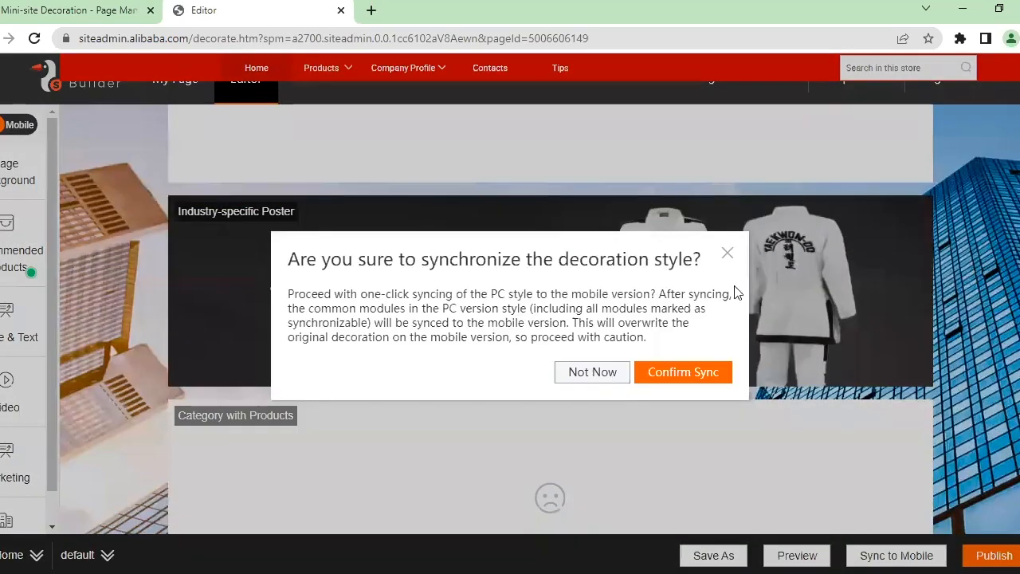
left_click(843, 296)
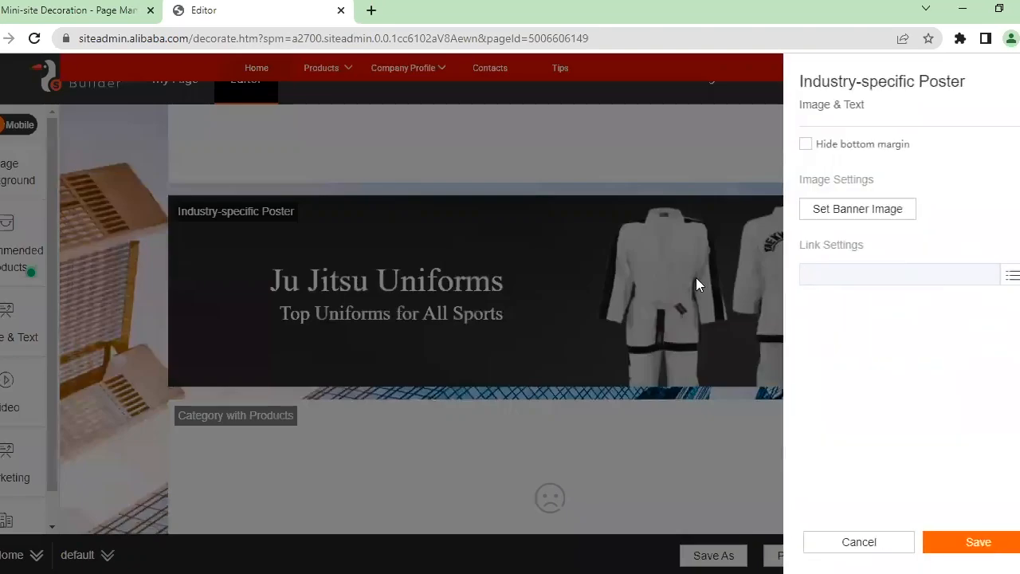
left_click(841, 542)
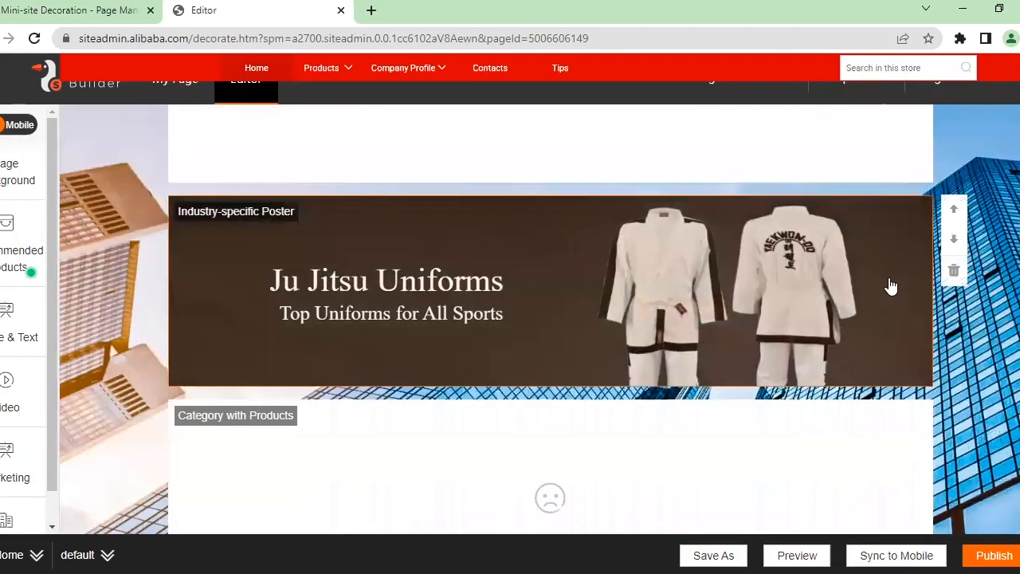
Move the Ju Jitsu Uniforms poster up the page, above the Company Profile section.
left_click(954, 212)
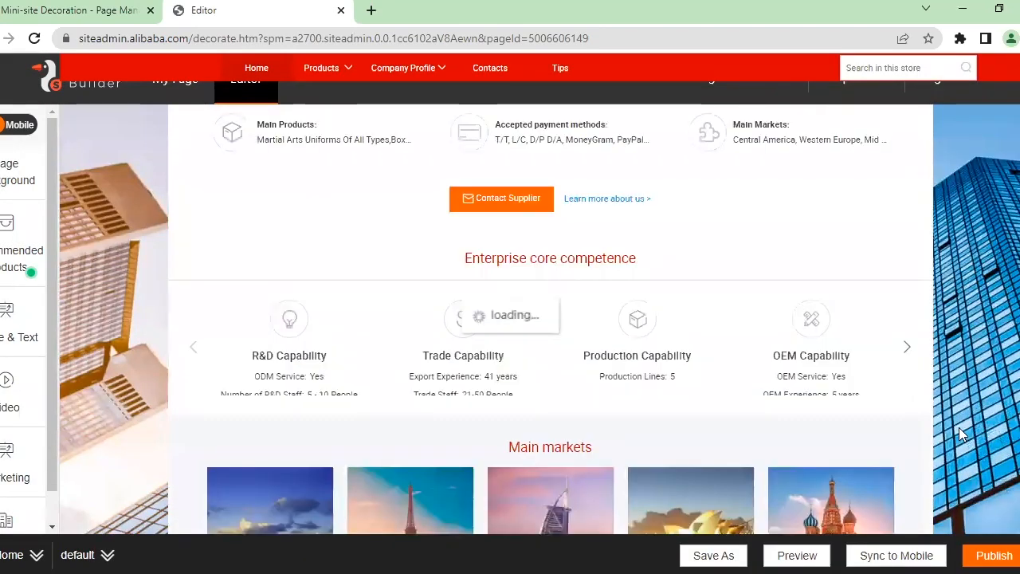
scroll(620, 333, "down", 4)
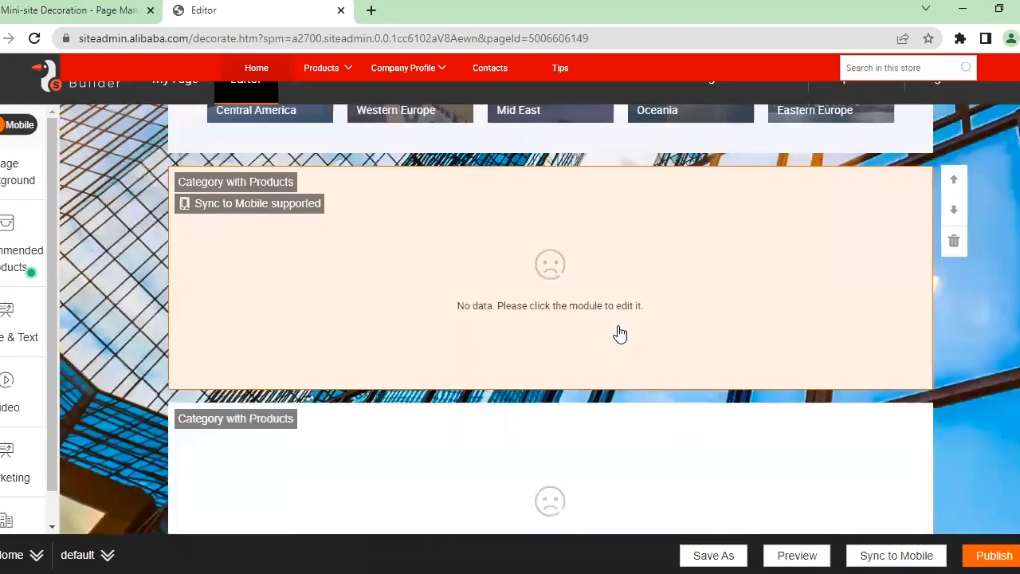
scroll(620, 333, "up", 1)
scroll(620, 334, "down", 3)
scroll(620, 333, "up", 5)
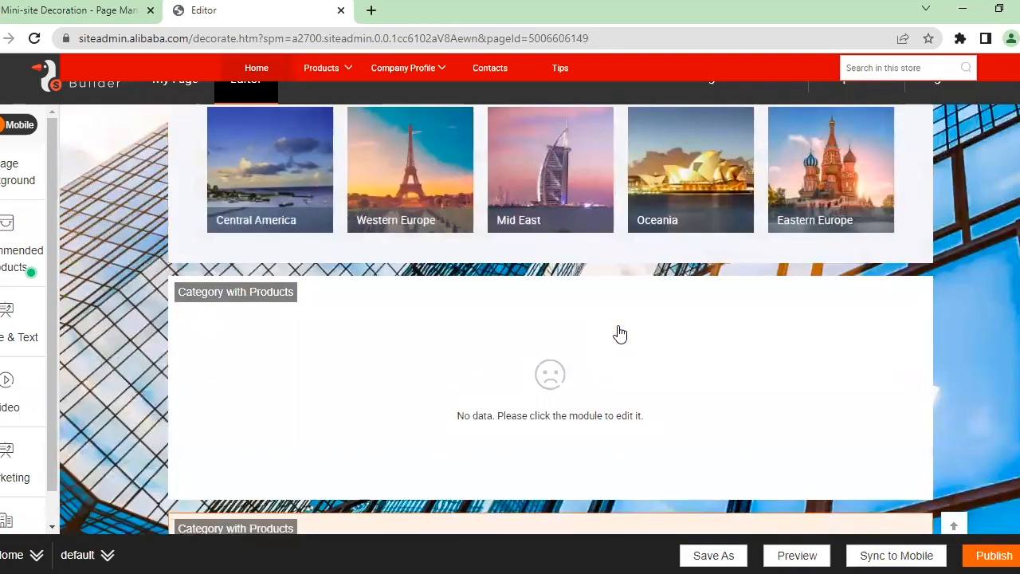
scroll(620, 333, "up", 10)
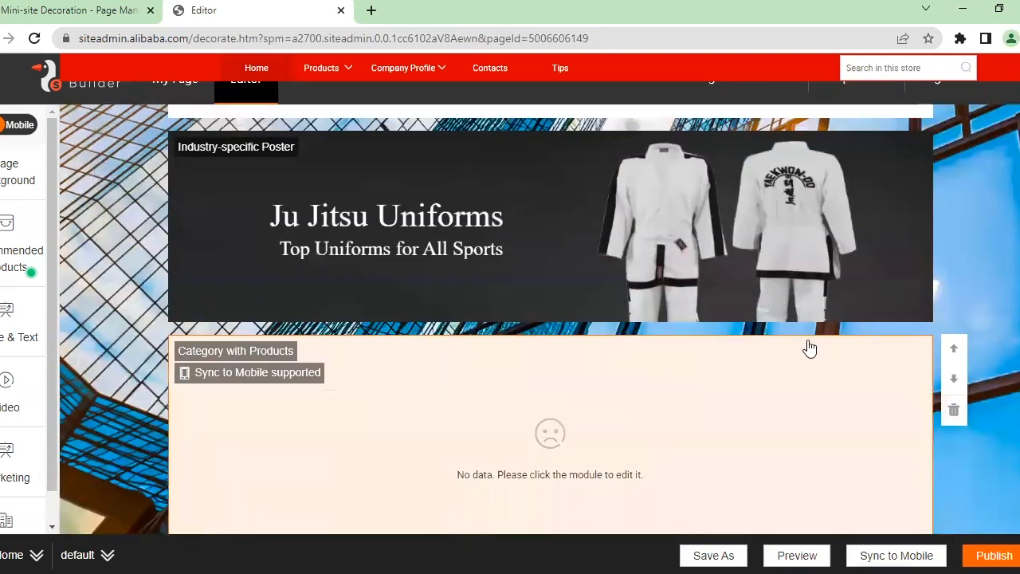
left_click(951, 346)
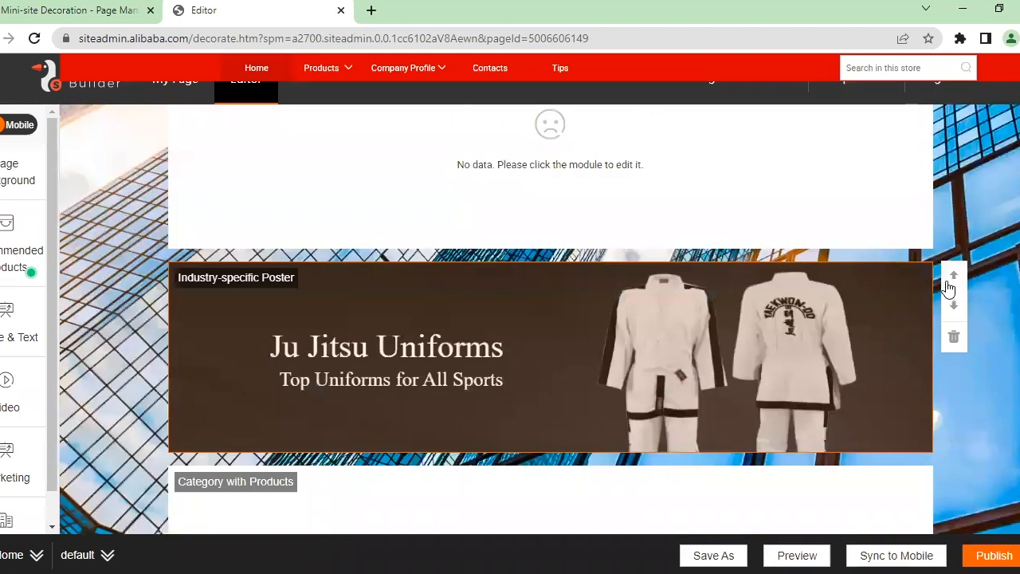
Return the Ju Jitsu Uniforms poster to its place below the Main markets section and the Category with Products module.
scroll(955, 316, "up", 4)
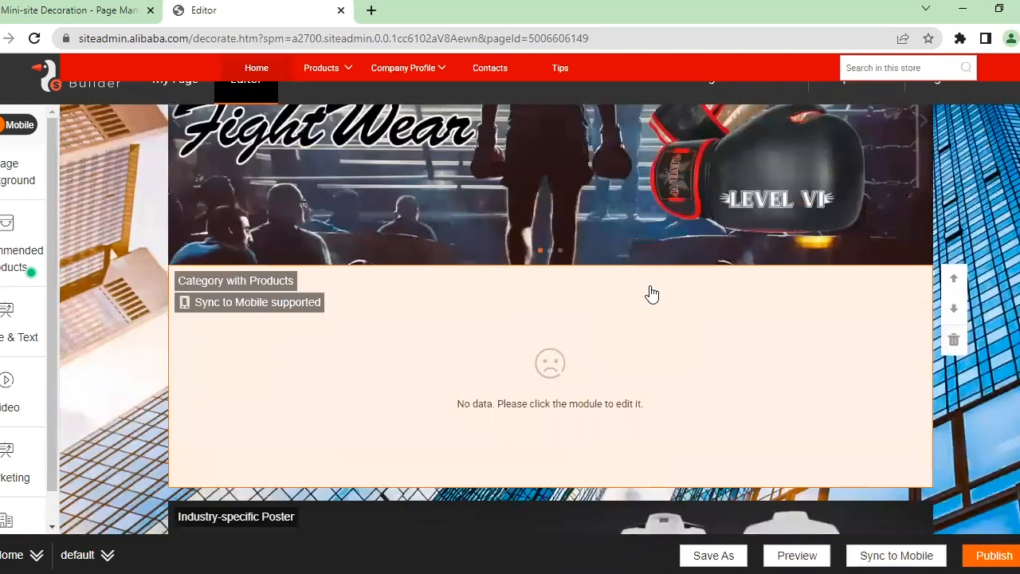
scroll(646, 304, "up", 1)
scroll(647, 308, "down", 2)
left_click(957, 346)
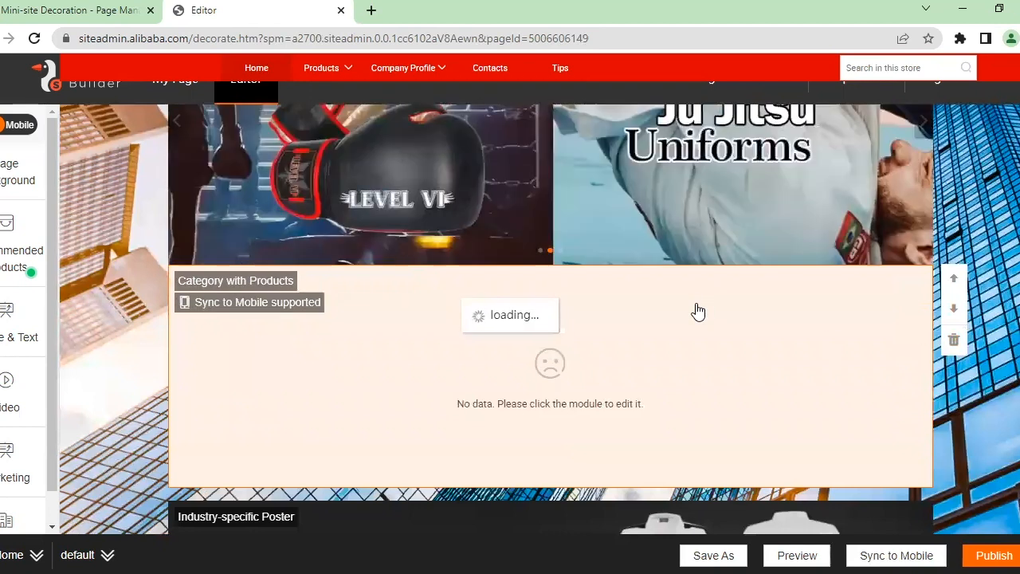
scroll(906, 326, "down", 1)
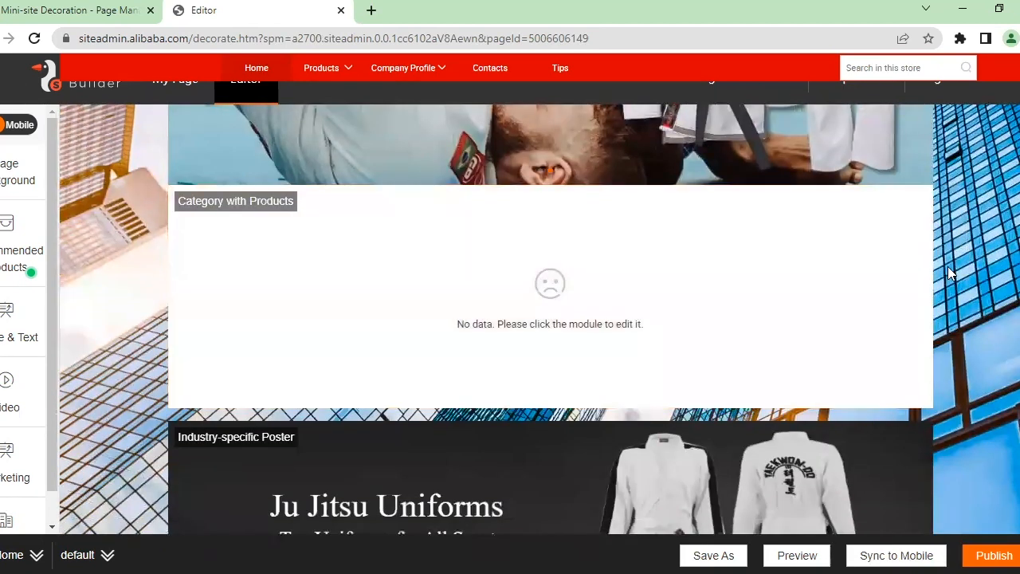
scroll(907, 332, "down", 3)
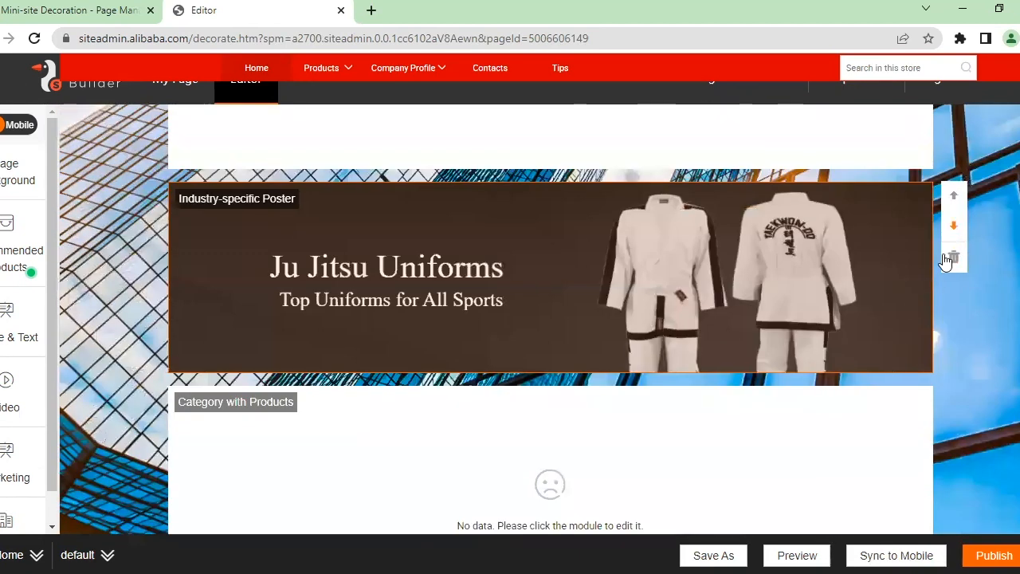
left_click(952, 258)
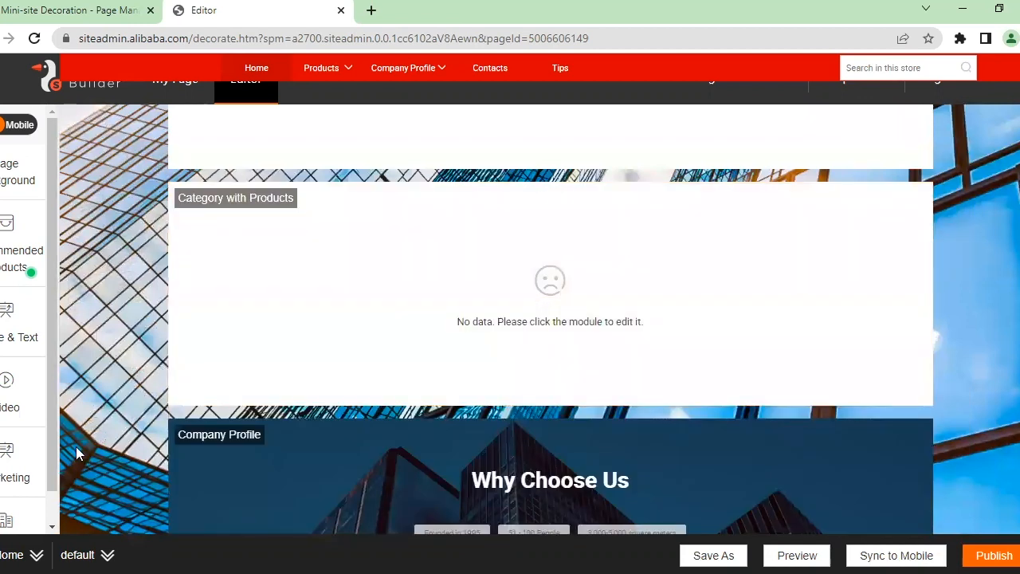
scroll(858, 435, "down", 6)
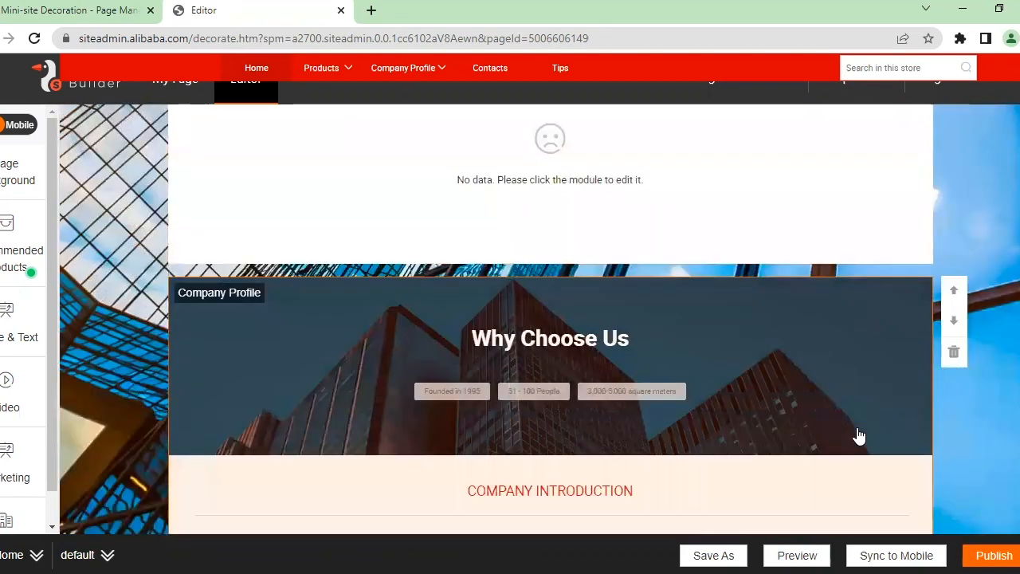
scroll(548, 392, "down", 7)
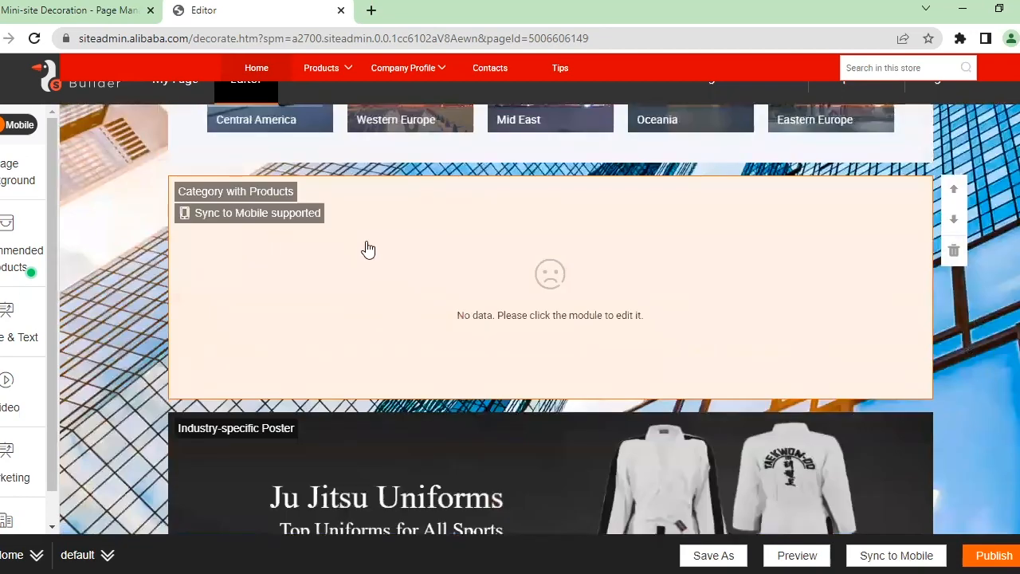
Examine the page background settings and the recommended products and marketing modules that can be added to the page.
scroll(368, 250, "down", 1)
left_click(19, 171)
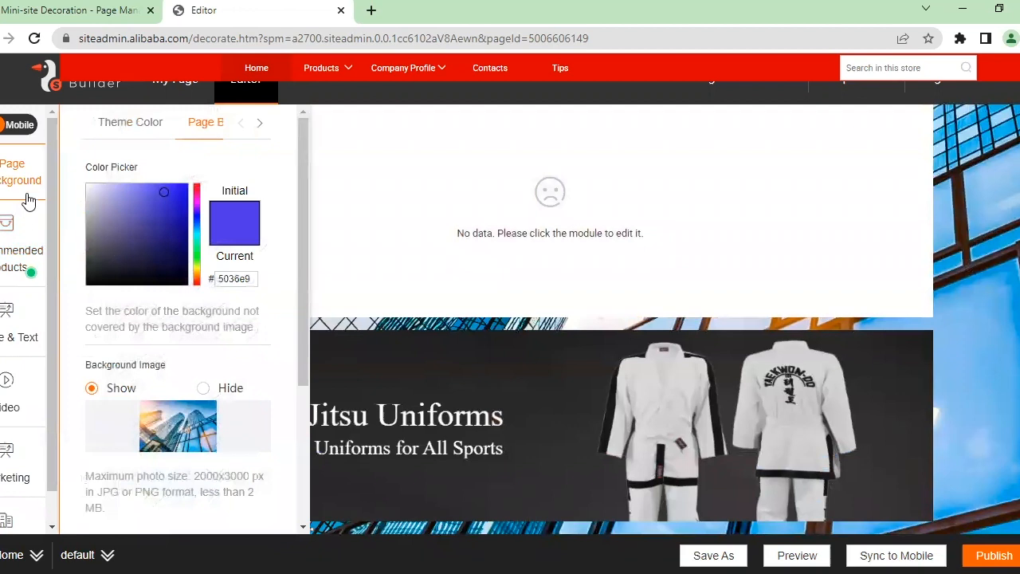
left_click(21, 253)
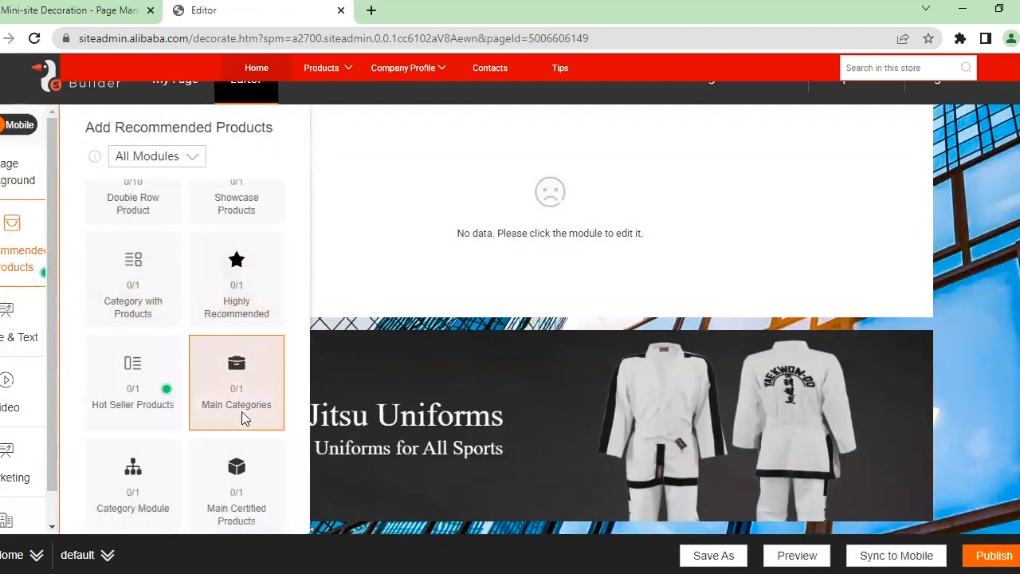
scroll(248, 239, "up", 1)
scroll(205, 347, "down", 7)
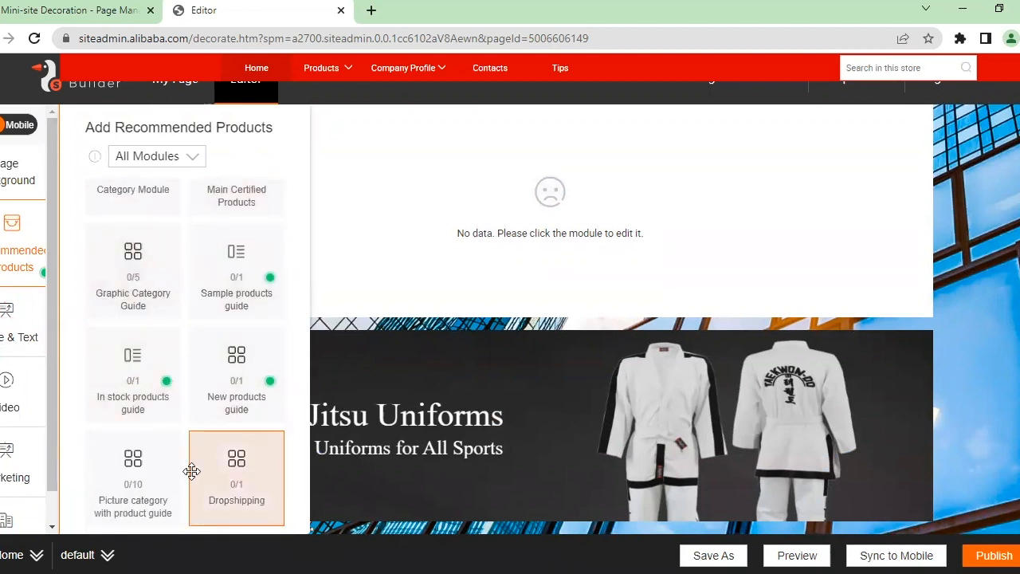
left_click(22, 476)
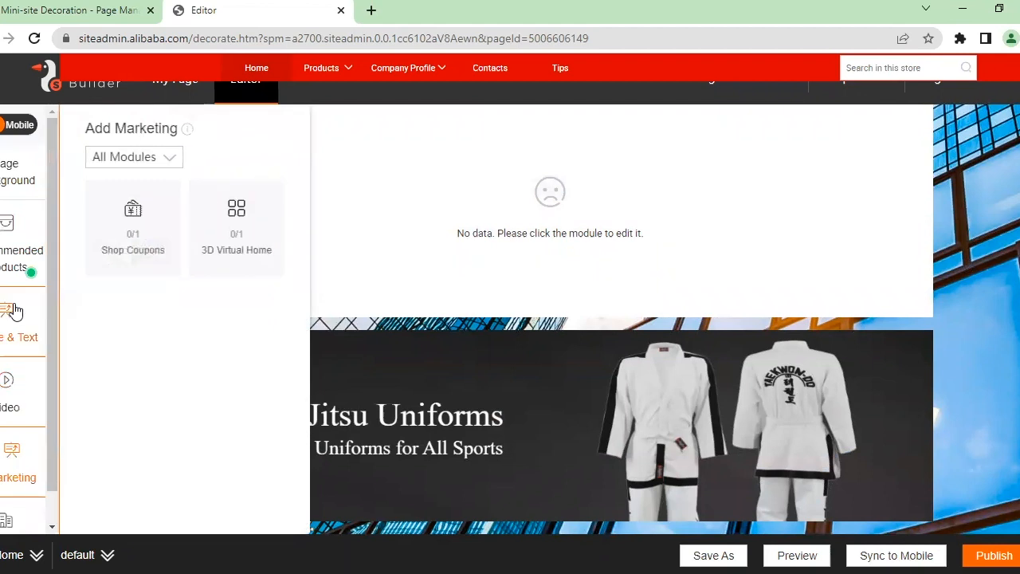
left_click(13, 311)
Save the upper Category with Products module with automatic recommendations from the TAEKWONDO group sorted by Latest.
left_click(663, 306)
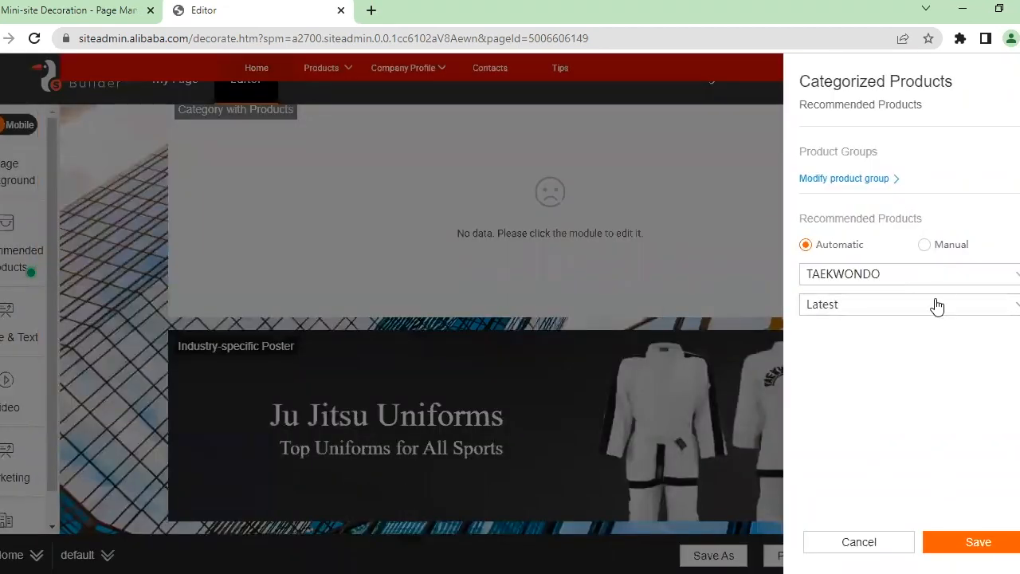
left_click(872, 274)
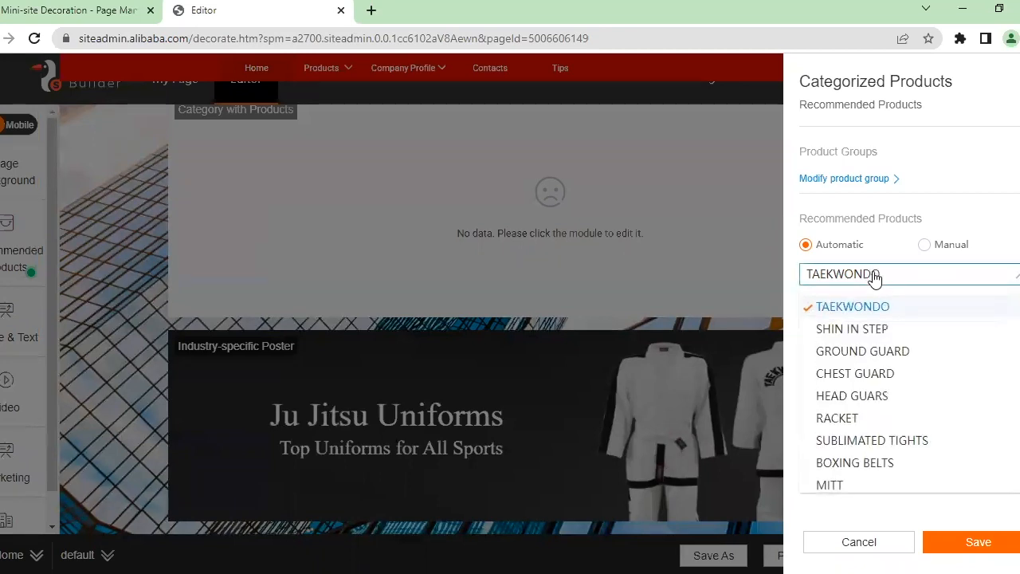
left_click(875, 275)
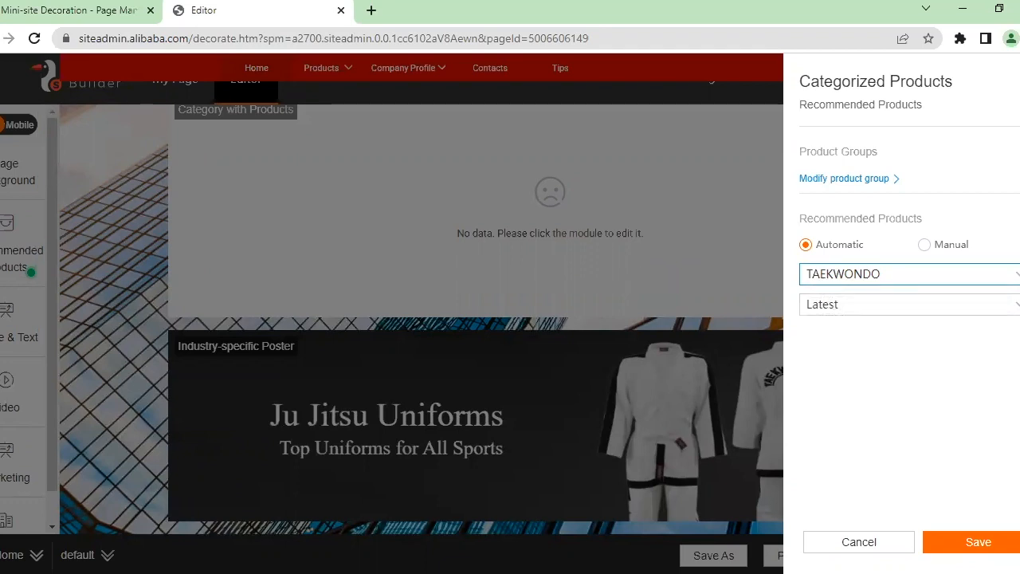
left_click(978, 542)
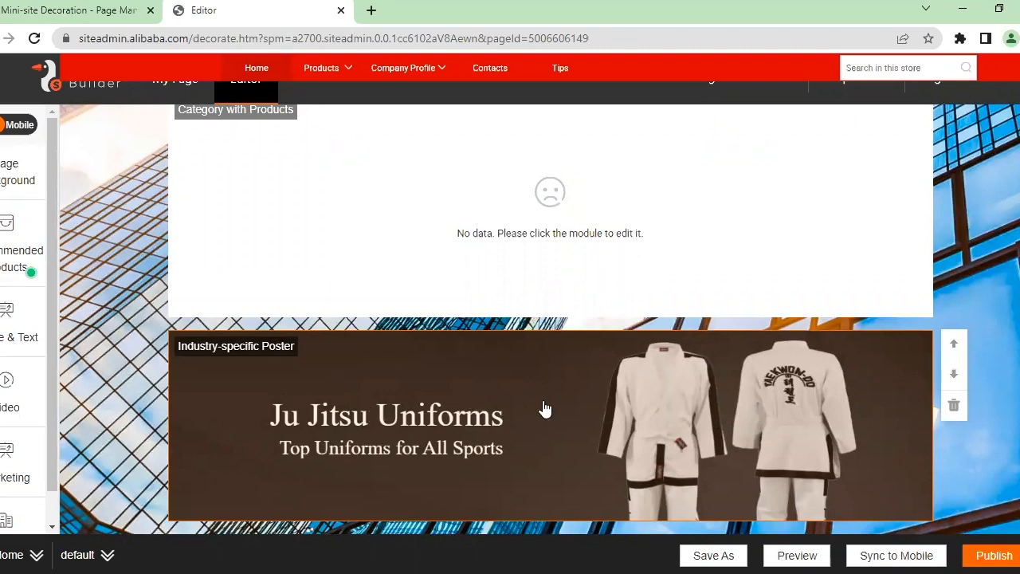
Move the Ju Jitsu Uniforms poster down past the second Category with Products module and below the Company Profile section.
scroll(545, 409, "up", 1)
scroll(597, 417, "down", 1)
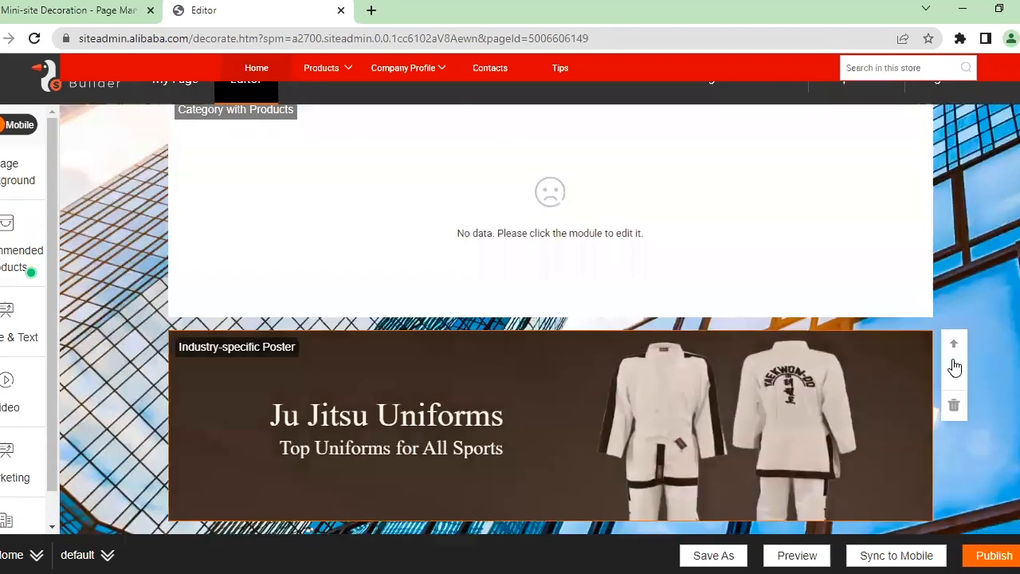
left_click(953, 349)
scroll(457, 300, "down", 8)
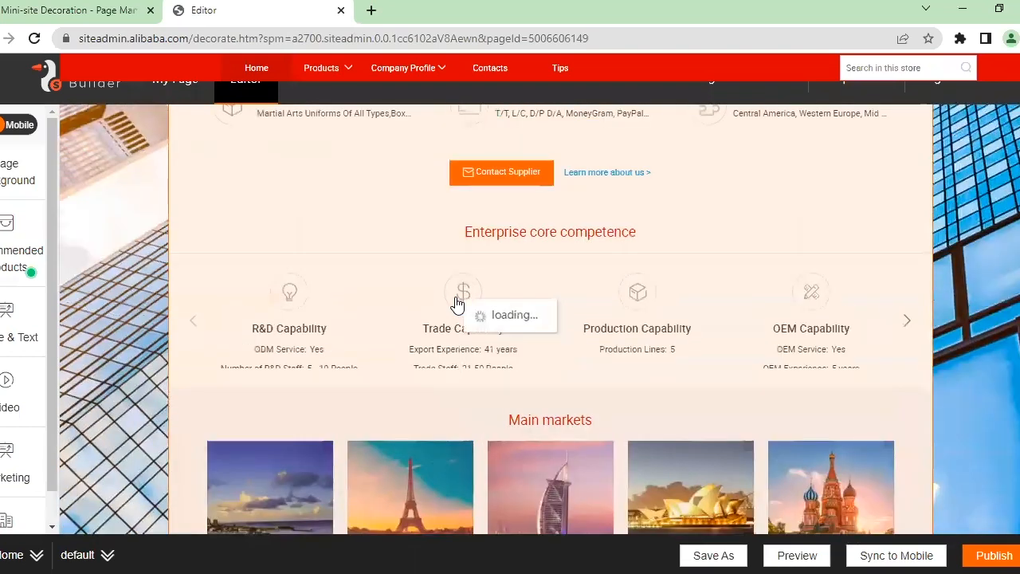
scroll(881, 406, "up", 10)
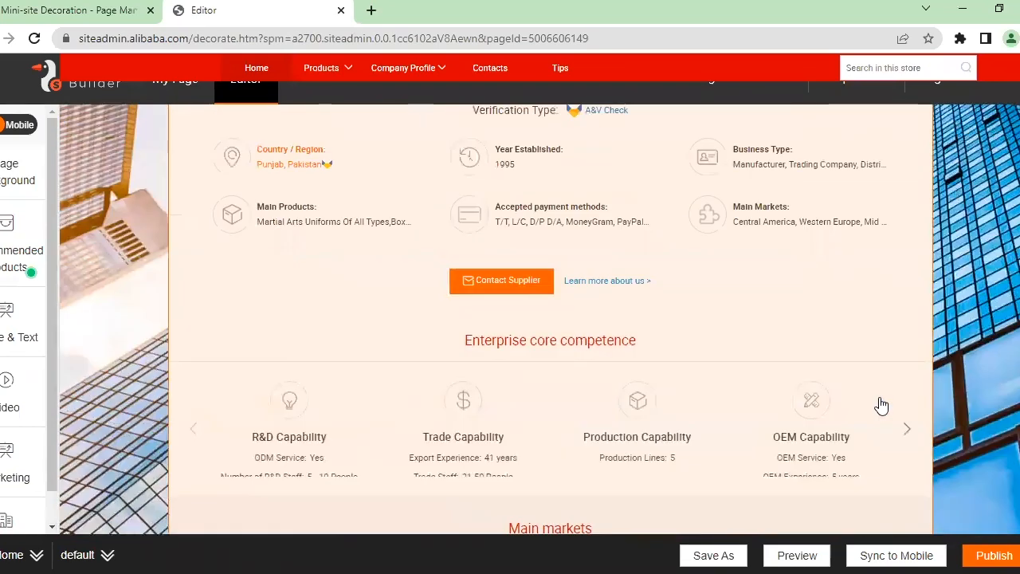
scroll(881, 406, "up", 4)
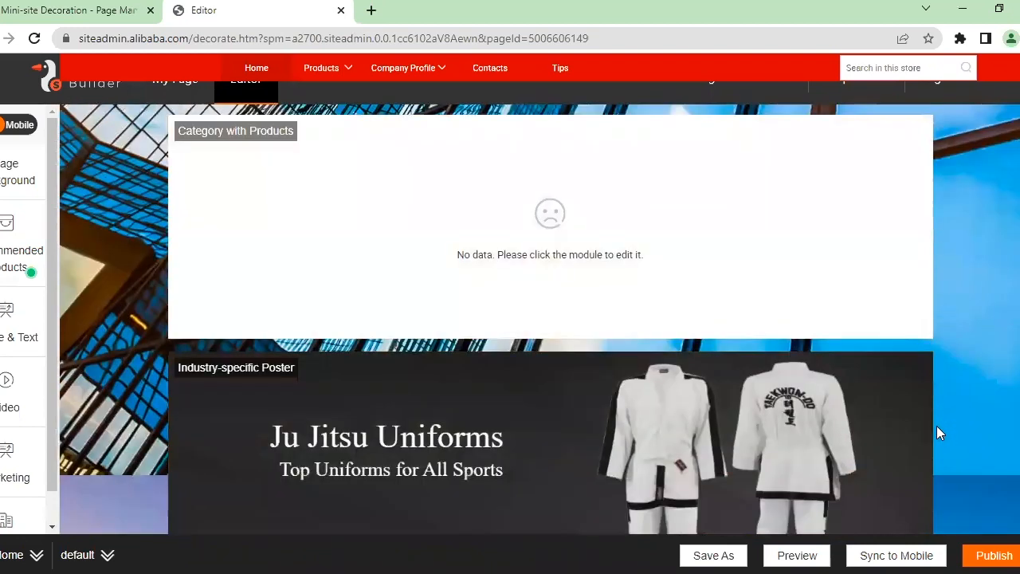
scroll(936, 426, "down", 1)
mouse_move(921, 324)
left_click(952, 306)
scroll(287, 275, "up", 1)
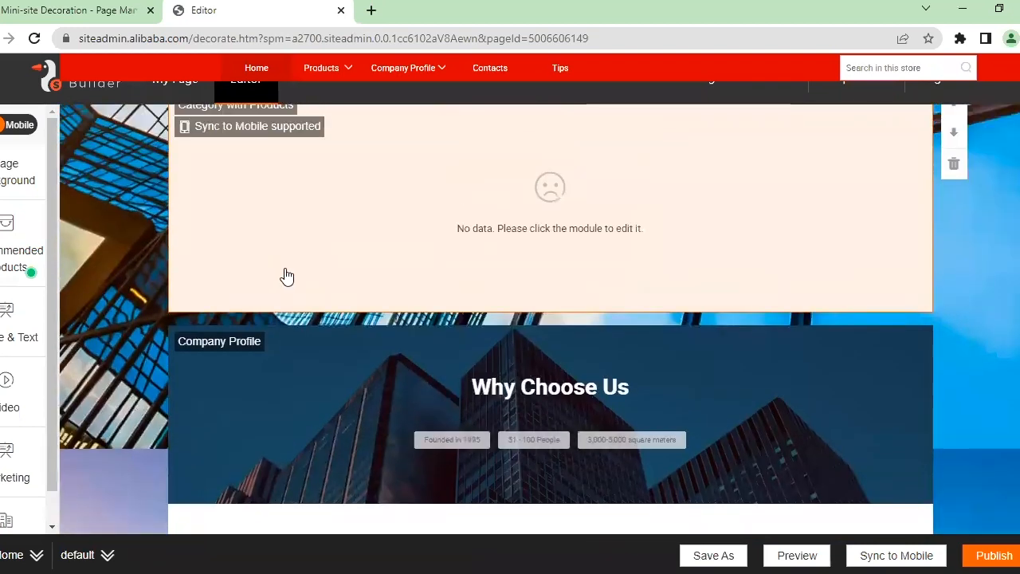
scroll(292, 272, "down", 6)
scroll(293, 273, "up", 9)
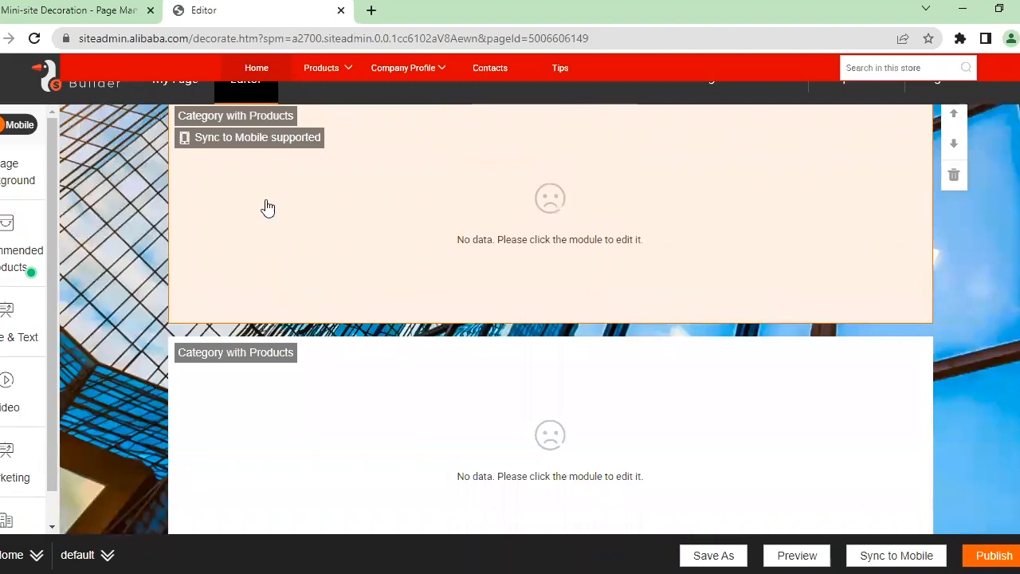
Try to replace the page background image with background.png from the Site_Elements folder.
left_click(17, 171)
mouse_move(182, 424)
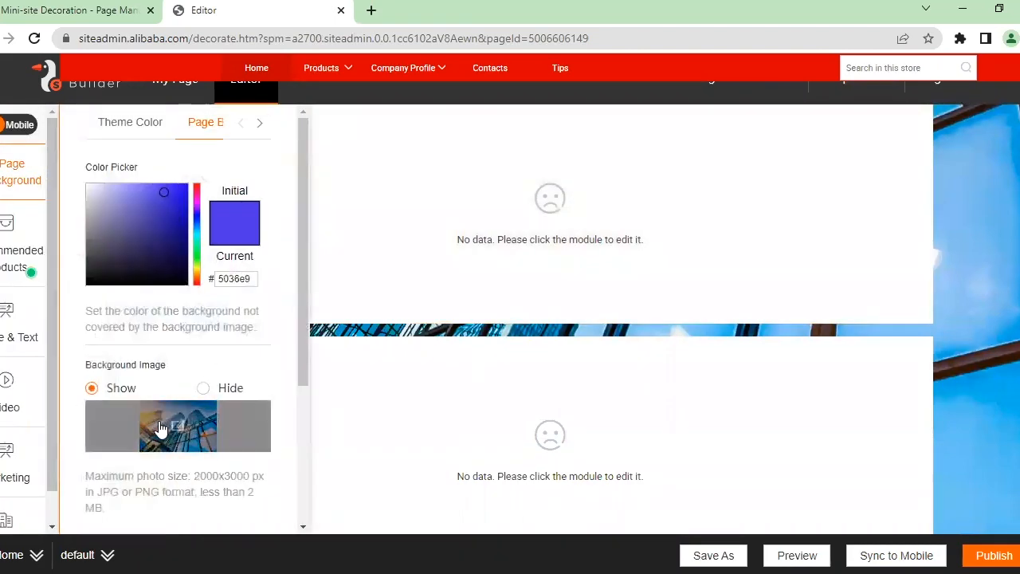
left_click(180, 426)
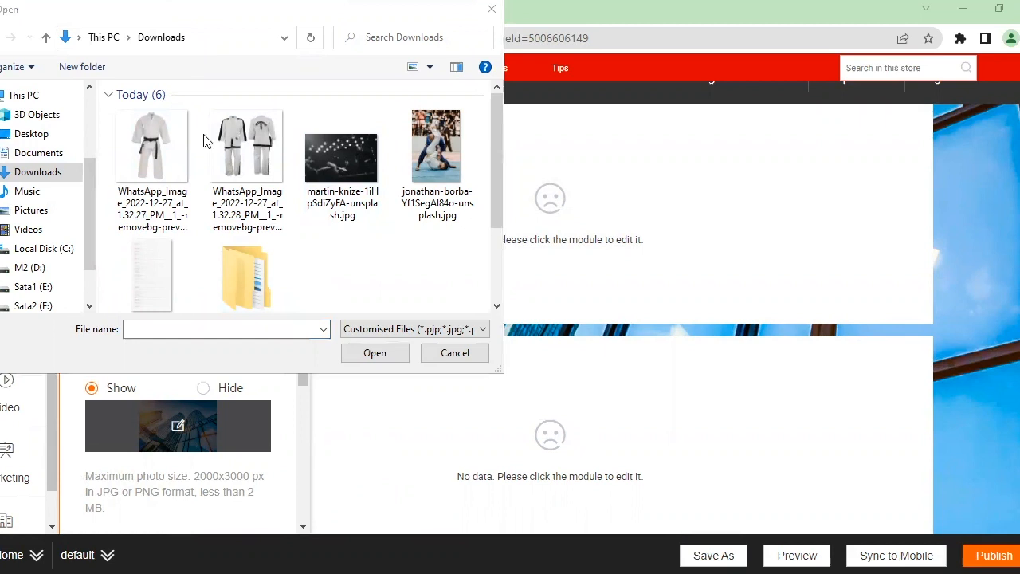
key("ctrl+v")
left_click(375, 353)
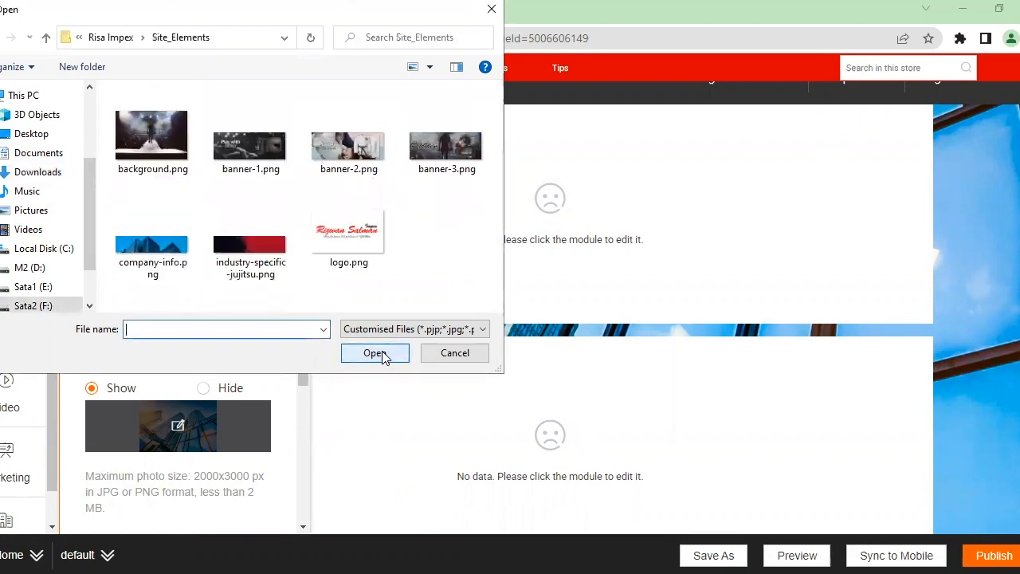
left_click(160, 136)
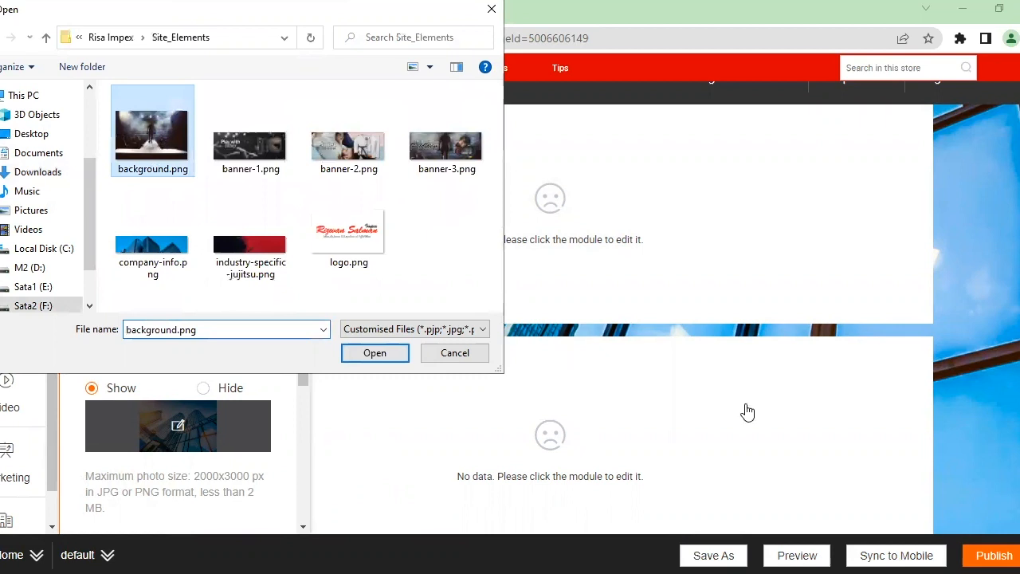
key("Return")
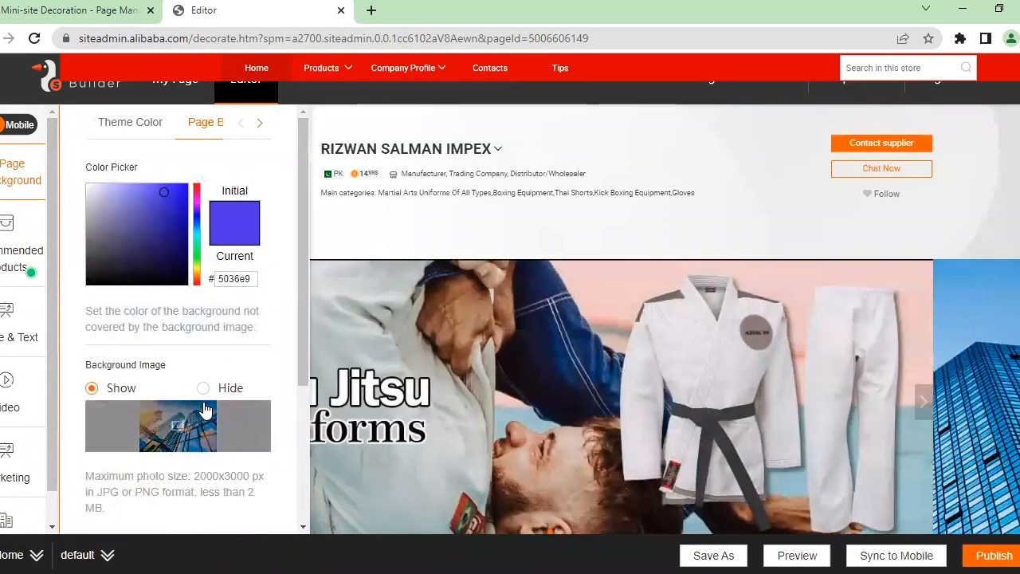
Review the background image size and format requirements and retry the upload of background.png.
scroll(211, 383, "down", 3)
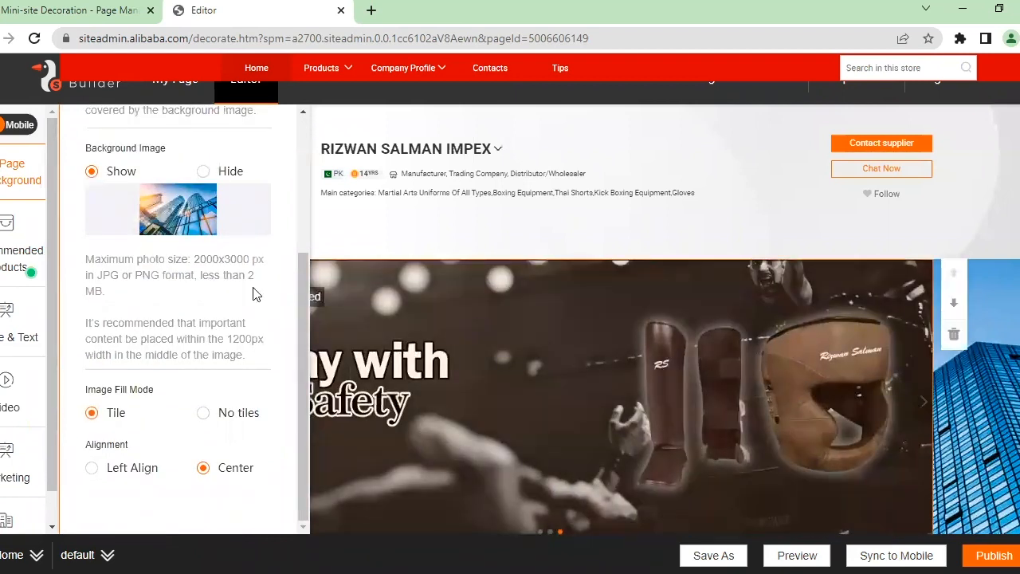
scroll(195, 253, "up", 1)
mouse_move(195, 289)
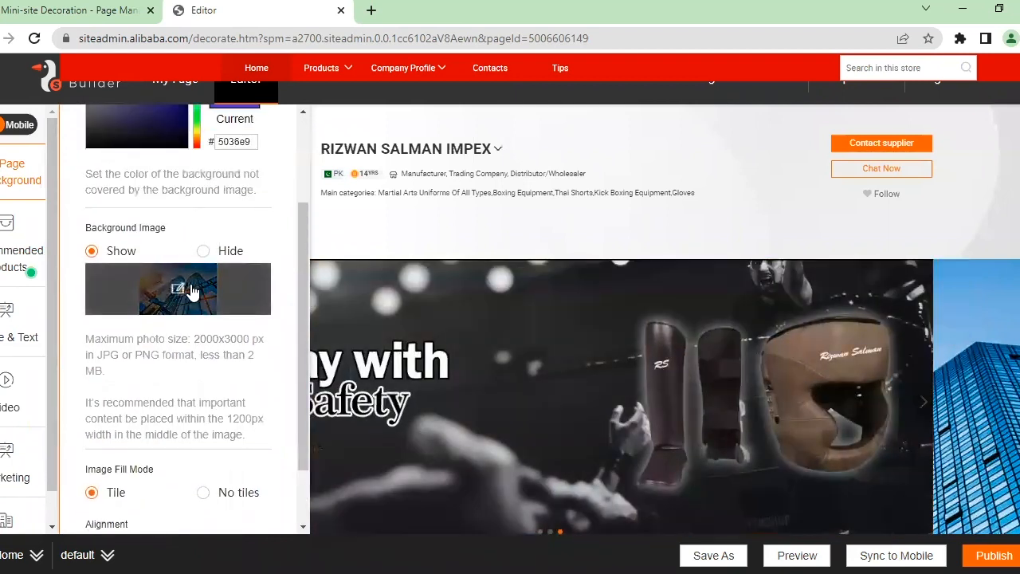
scroll(196, 286, "up", 1)
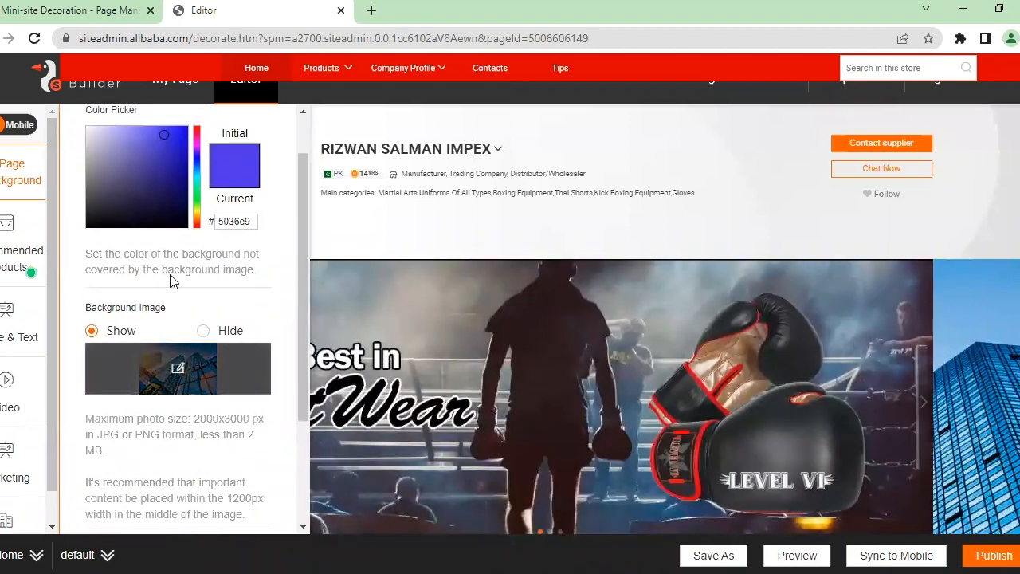
left_click(181, 380)
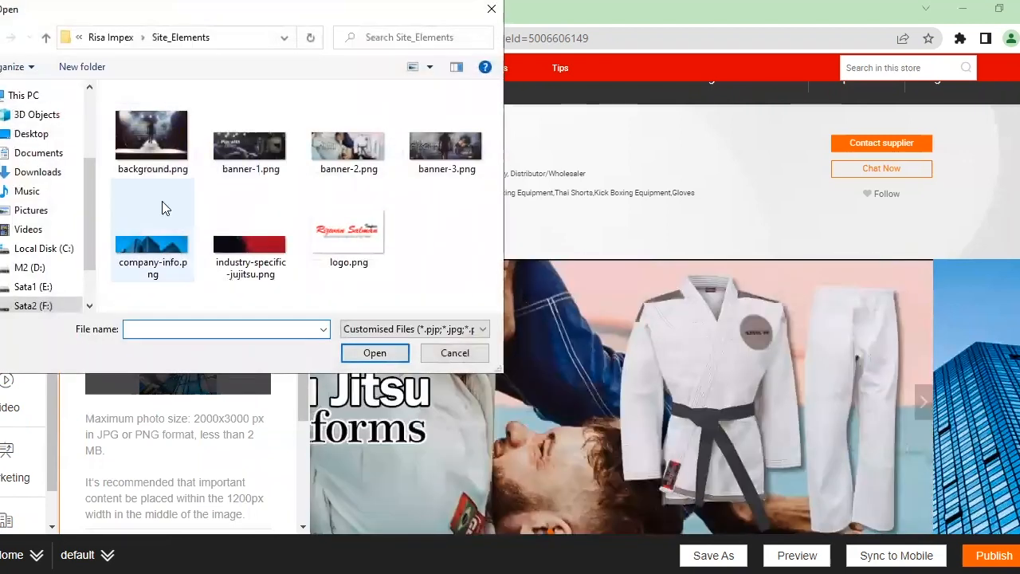
left_click(144, 163)
double_click(143, 164)
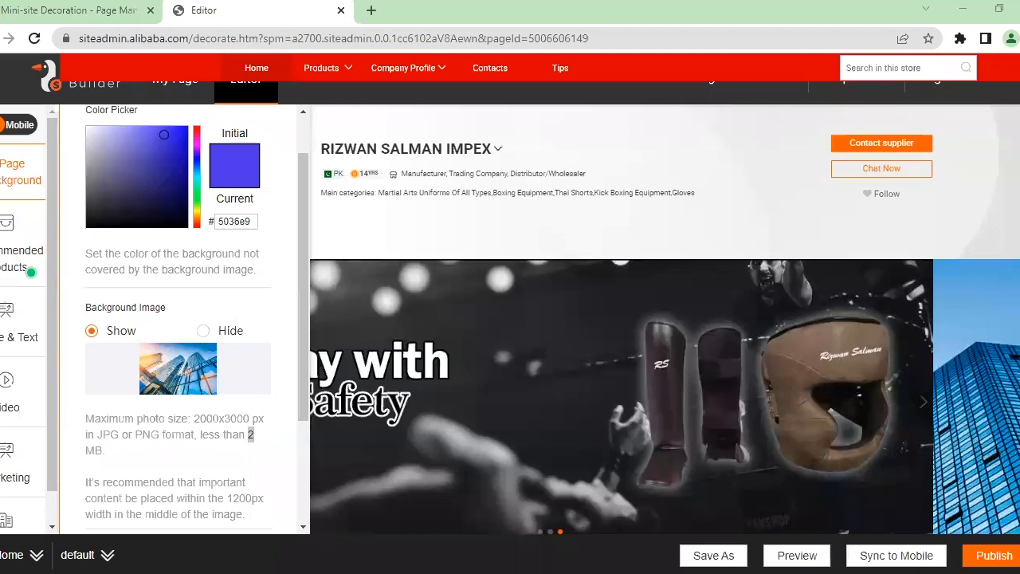
Try to upload Untitled-1.jpg as the page background image, then reload the editor and check the page sections.
mouse_move(189, 383)
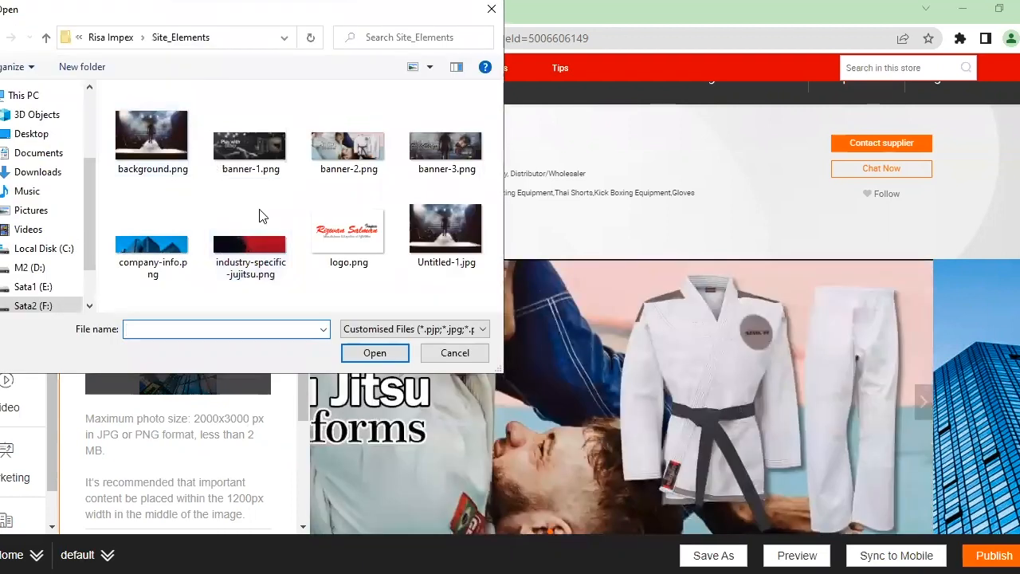
double_click(449, 231)
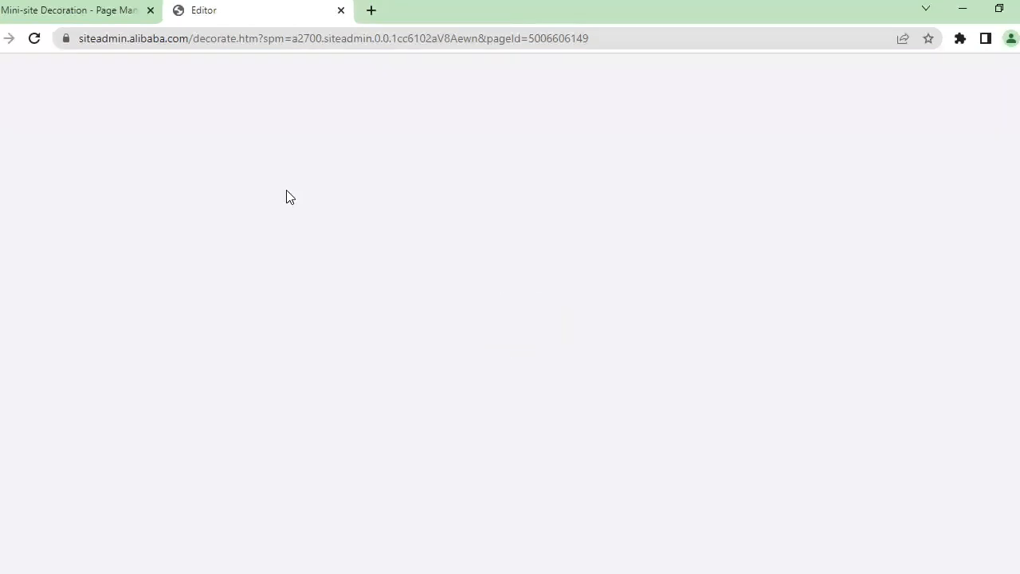
left_click(112, 11)
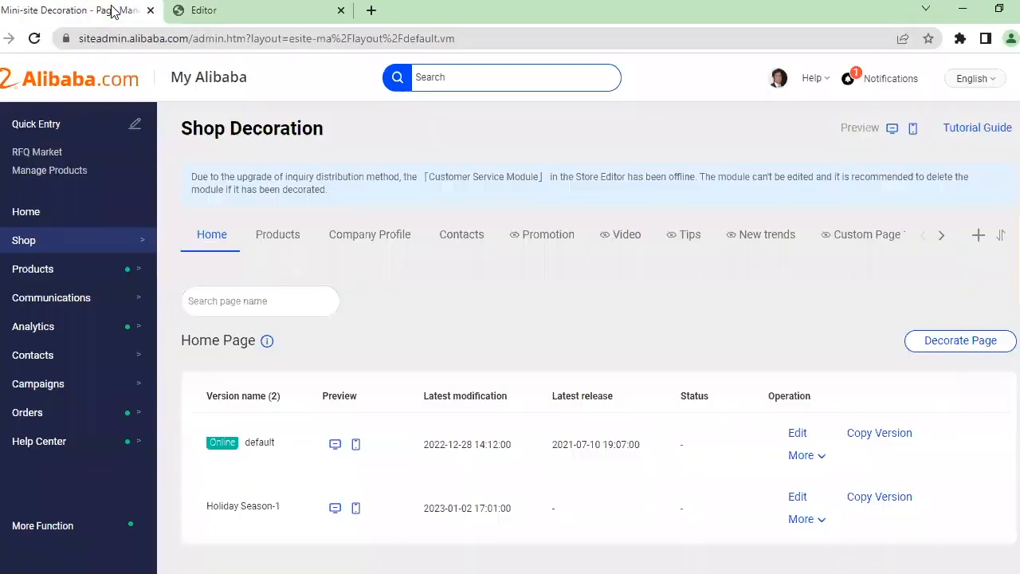
left_click(226, 8)
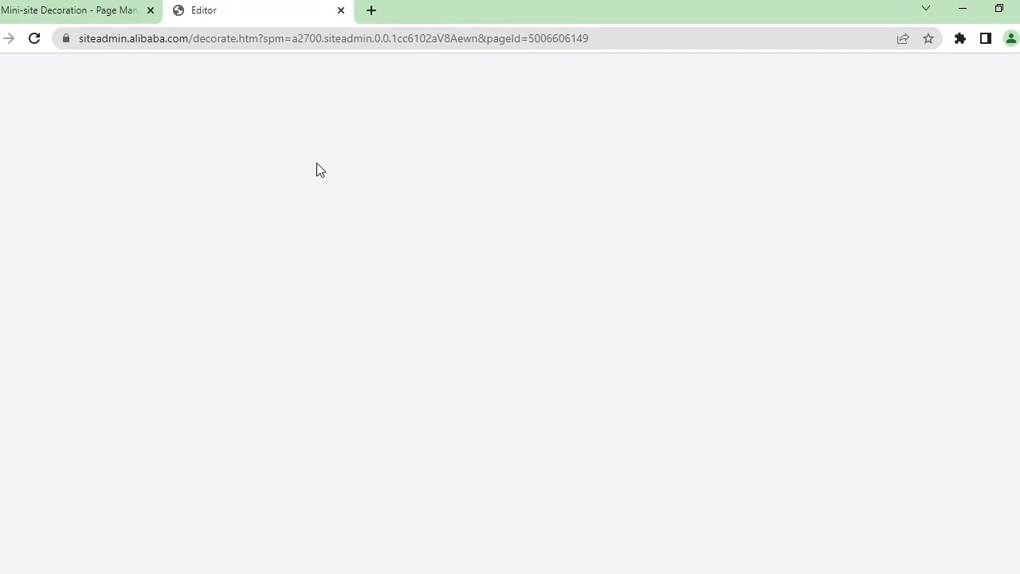
left_click(34, 40)
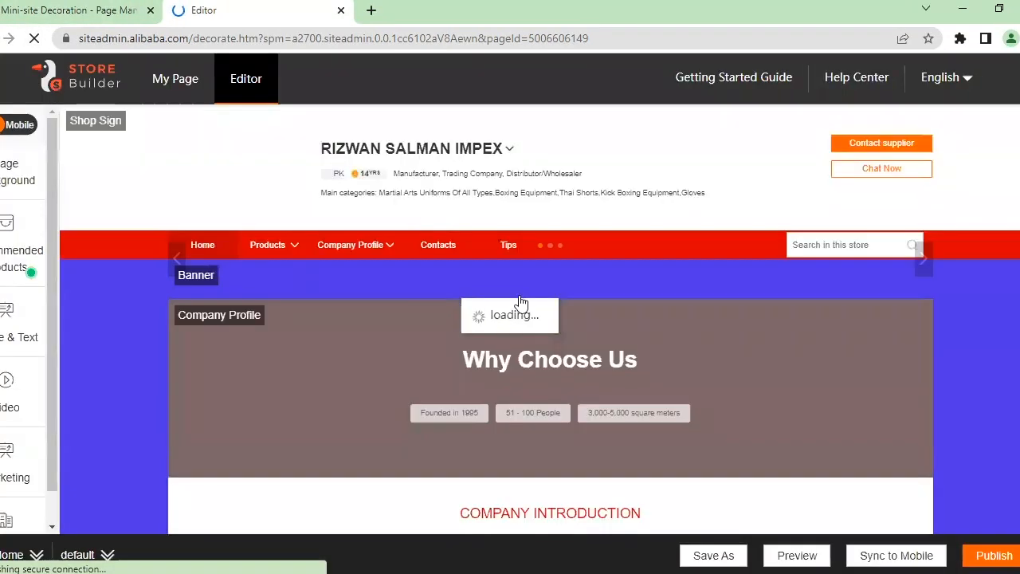
scroll(366, 239, "down", 12)
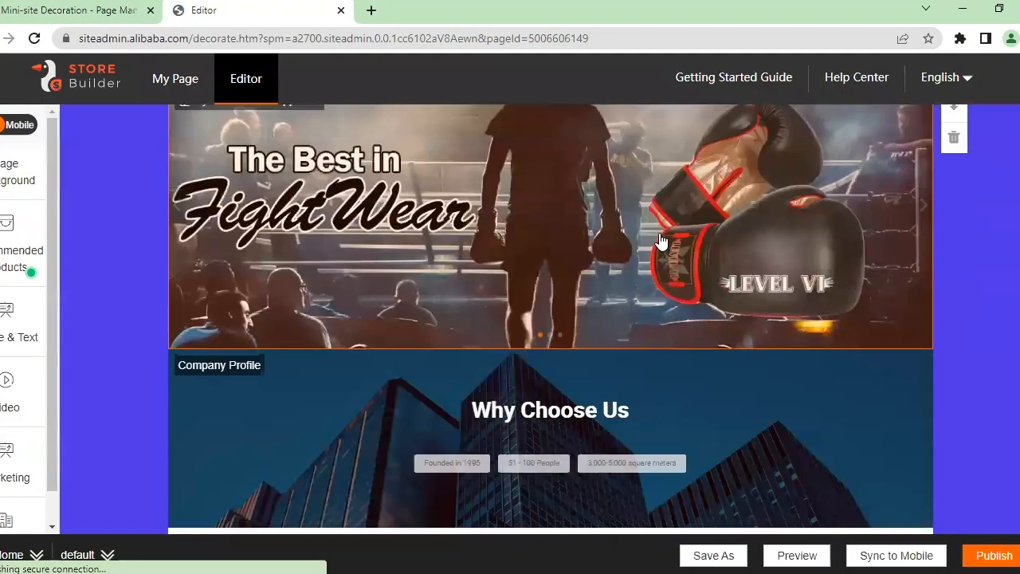
scroll(365, 240, "down", 3)
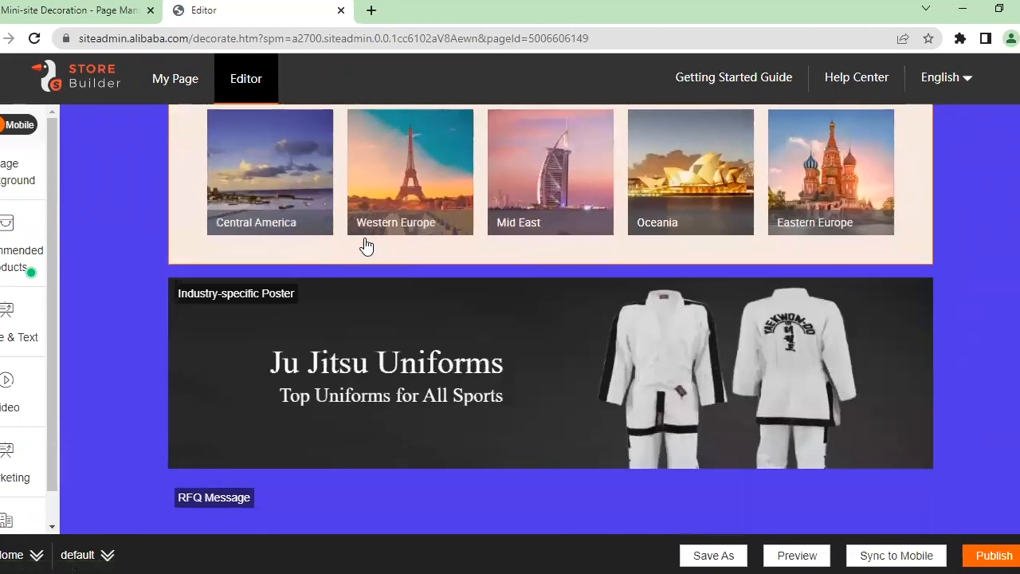
scroll(330, 253, "up", 7)
Upload Untitled-1.jpg from Site_Elements as the page background image, save its crop, and check the background around the banner.
left_click(16, 172)
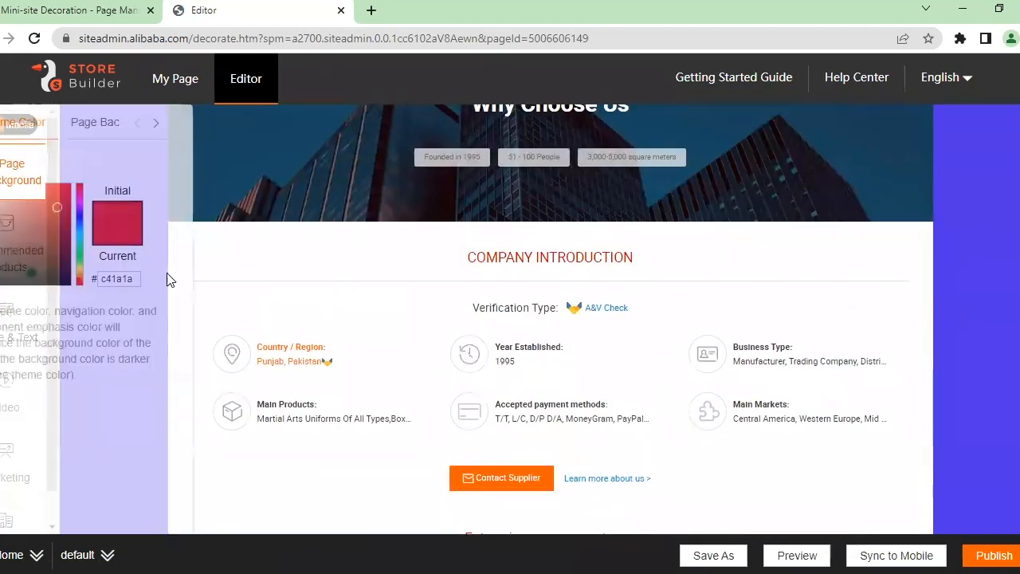
left_click(226, 130)
mouse_move(177, 423)
left_click(178, 425)
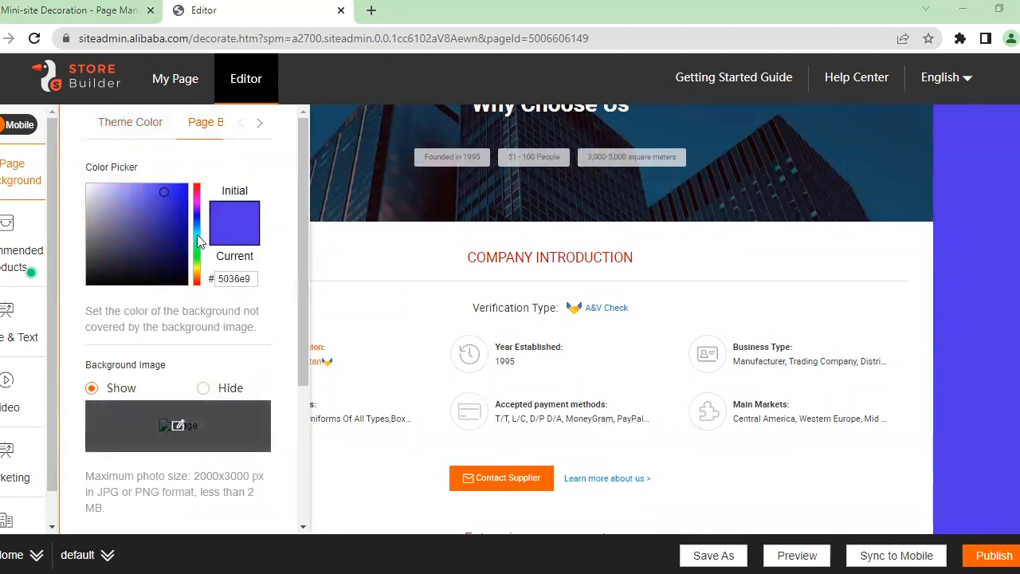
left_click(481, 266)
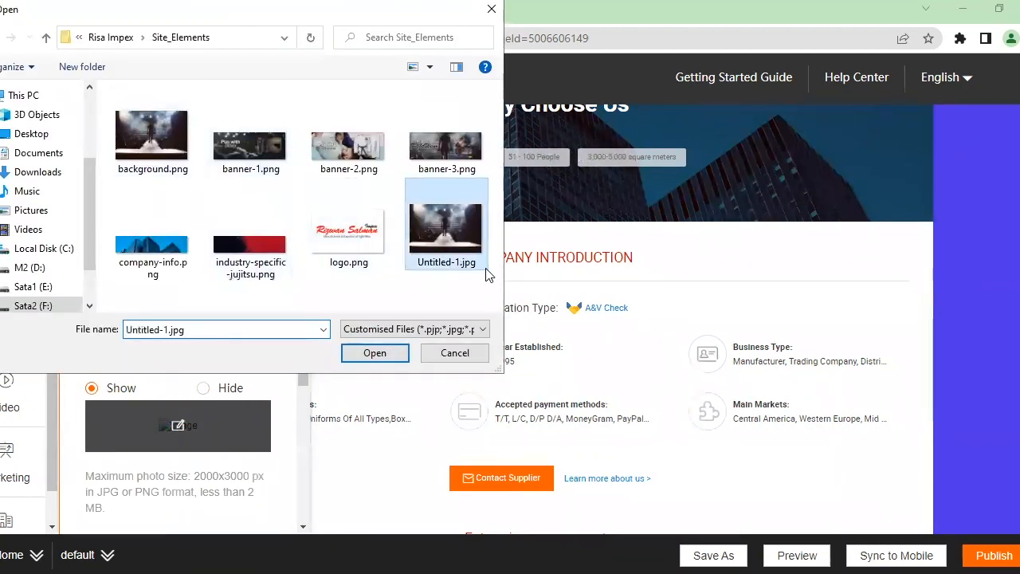
double_click(439, 225)
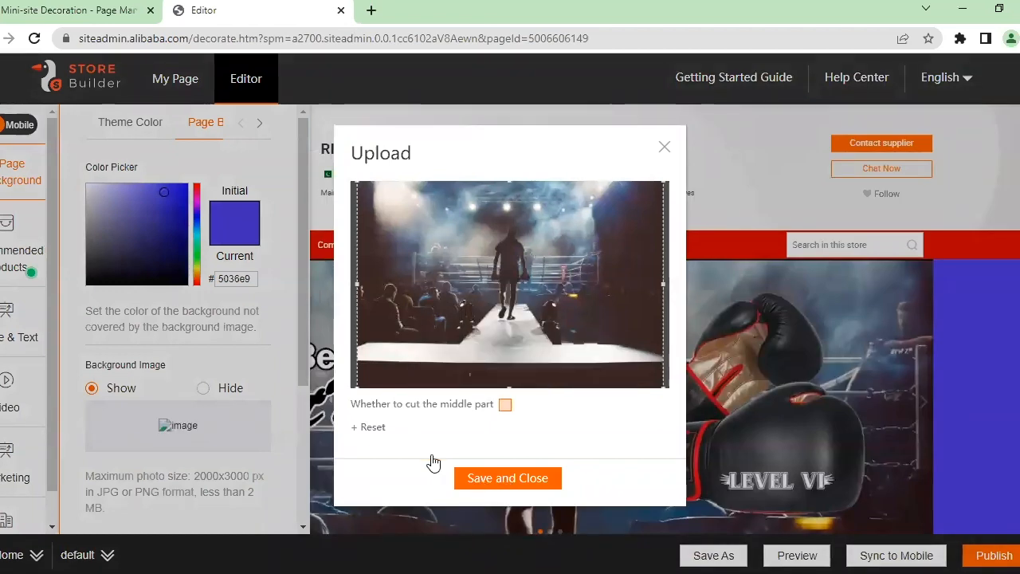
left_click(531, 463)
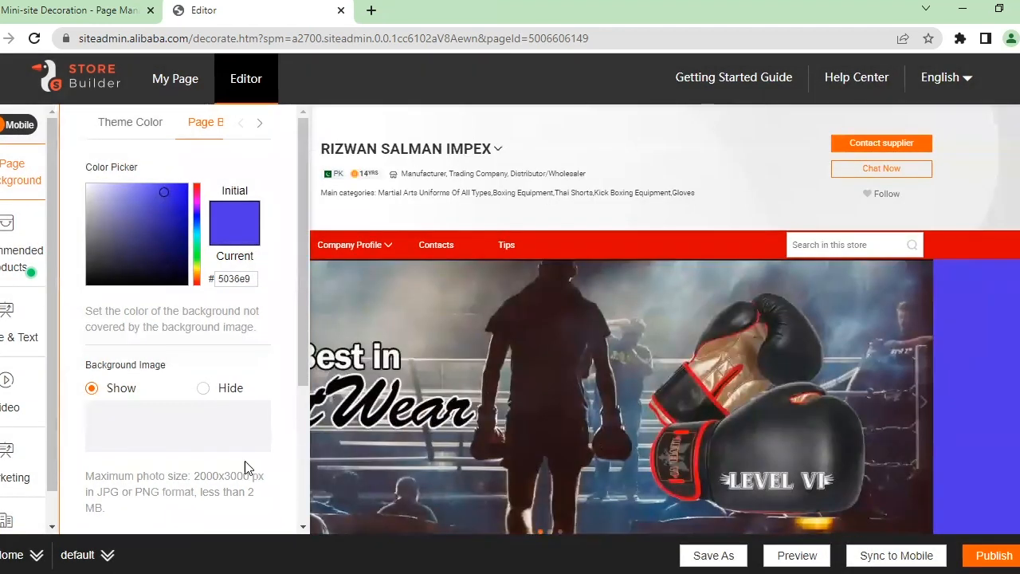
scroll(260, 420, "down", 1)
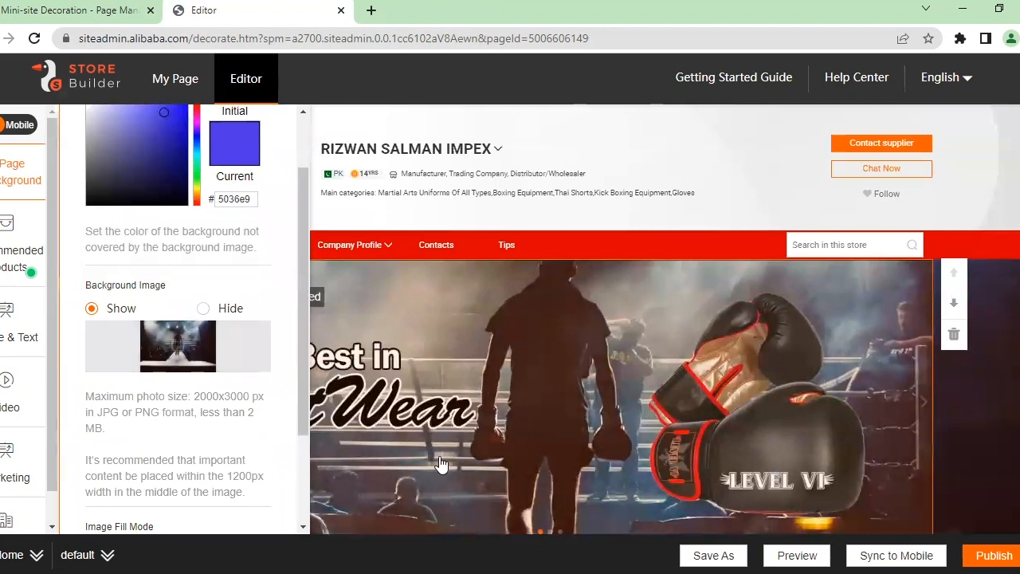
left_click(1009, 439)
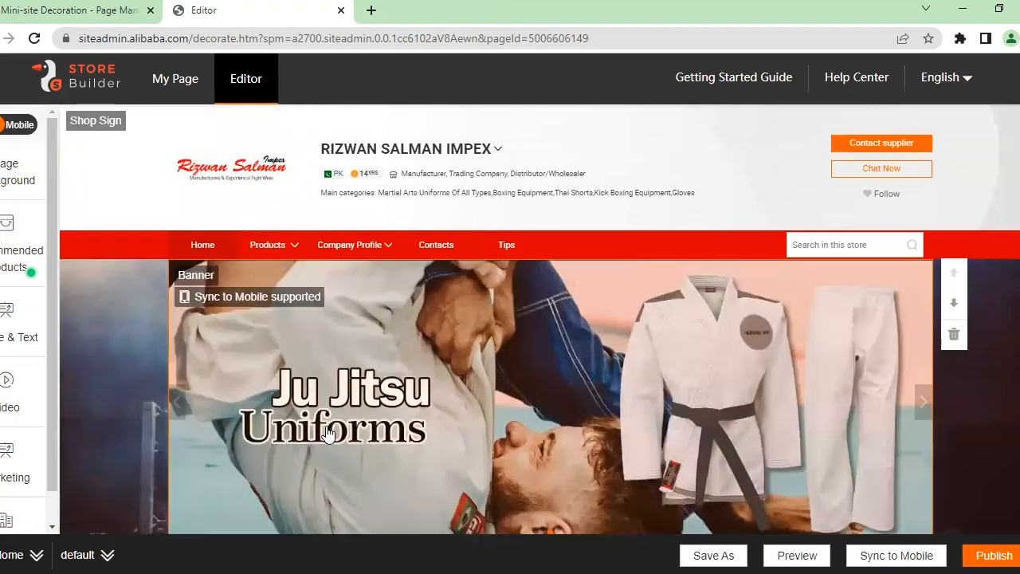
scroll(84, 446, "down", 1)
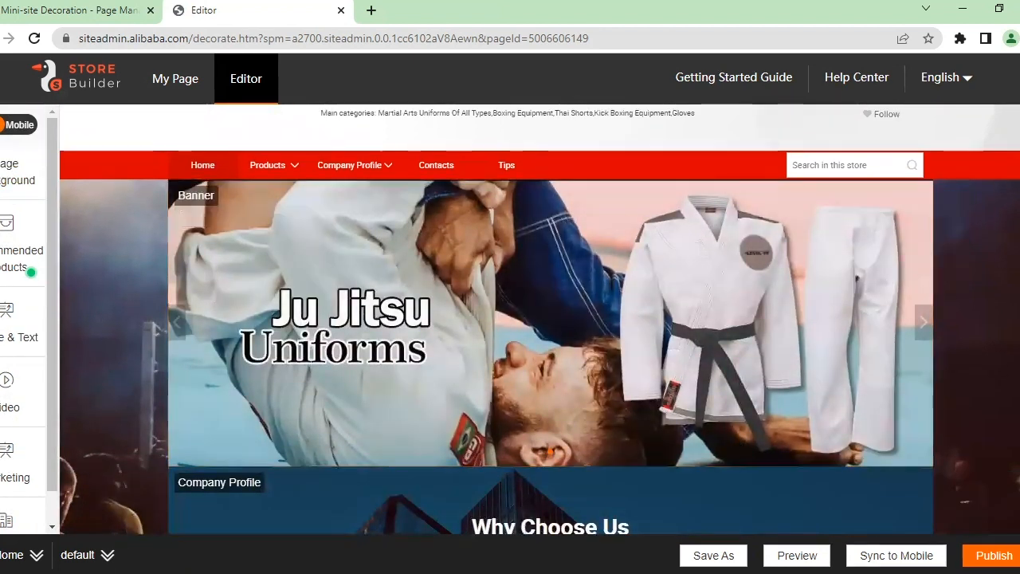
Publish the mini-site home page, confirm the publication, and open the published page in a new browser tab.
left_click(994, 555)
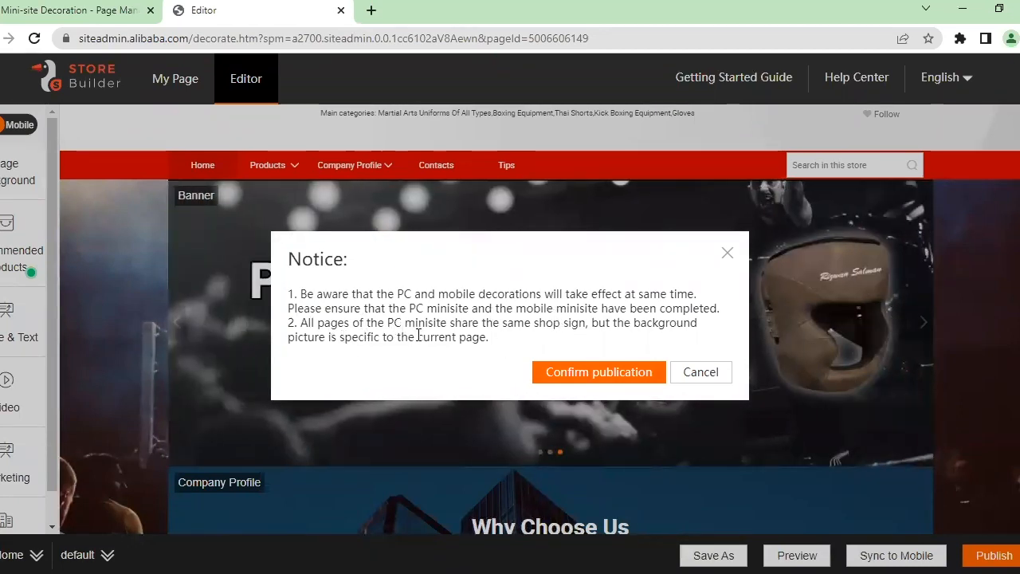
left_click(603, 381)
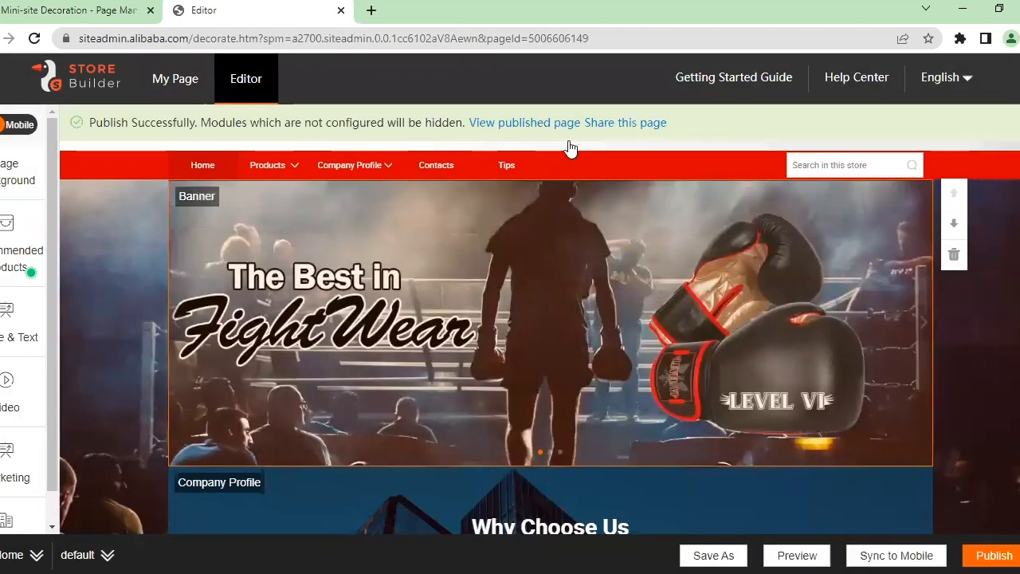
right_click(571, 126)
left_click(611, 134)
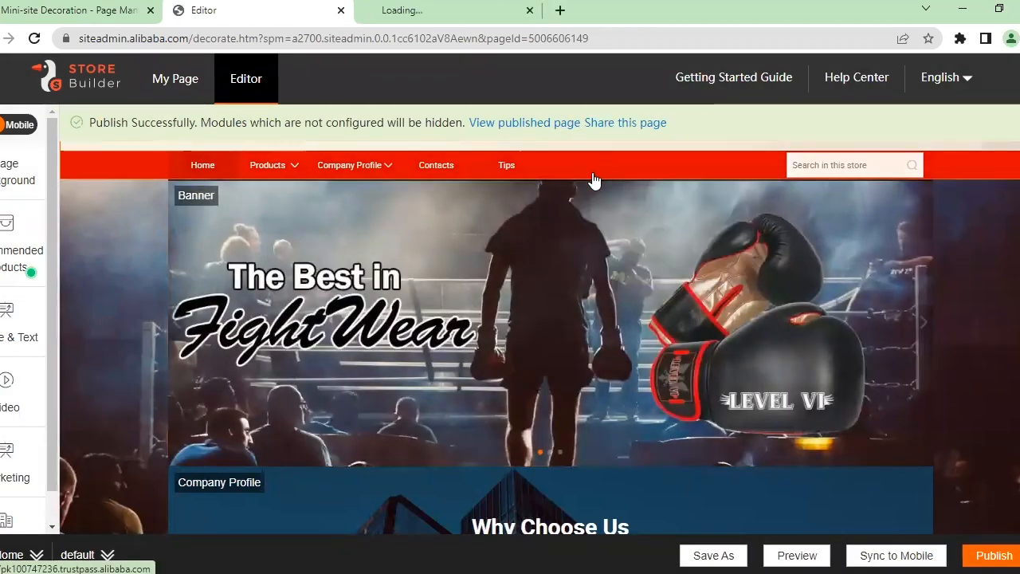
left_click(434, 9)
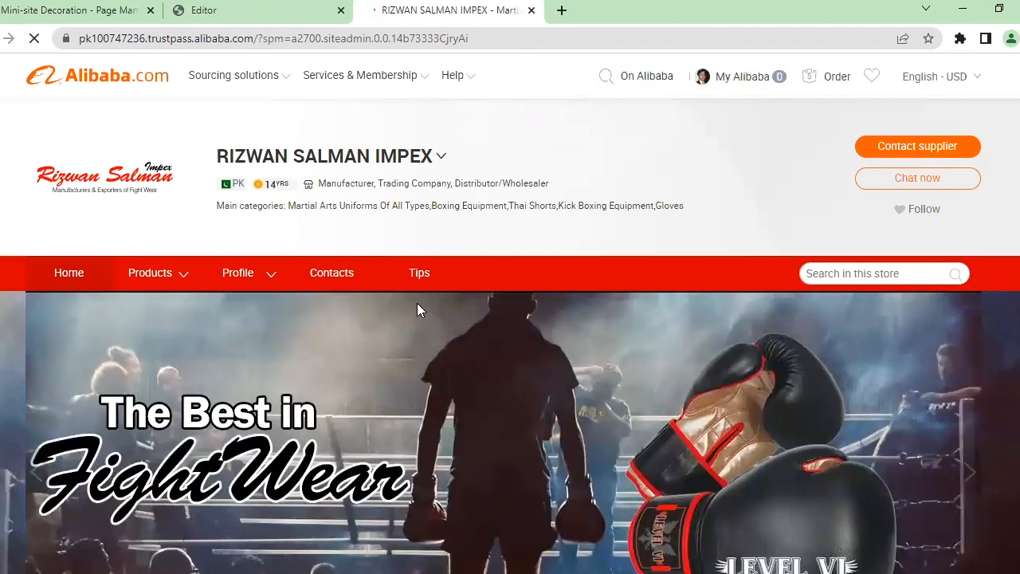
Examine the published page from the banner through the company introduction, main markets and uniforms poster to the supplier message form, and return to the editor.
scroll(173, 314, "down", 3)
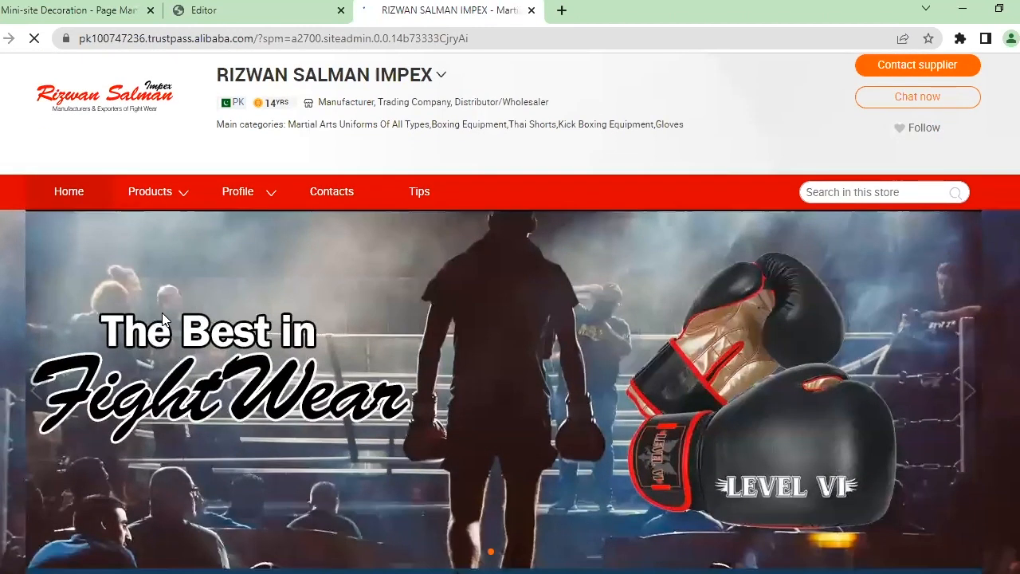
scroll(161, 312, "down", 6)
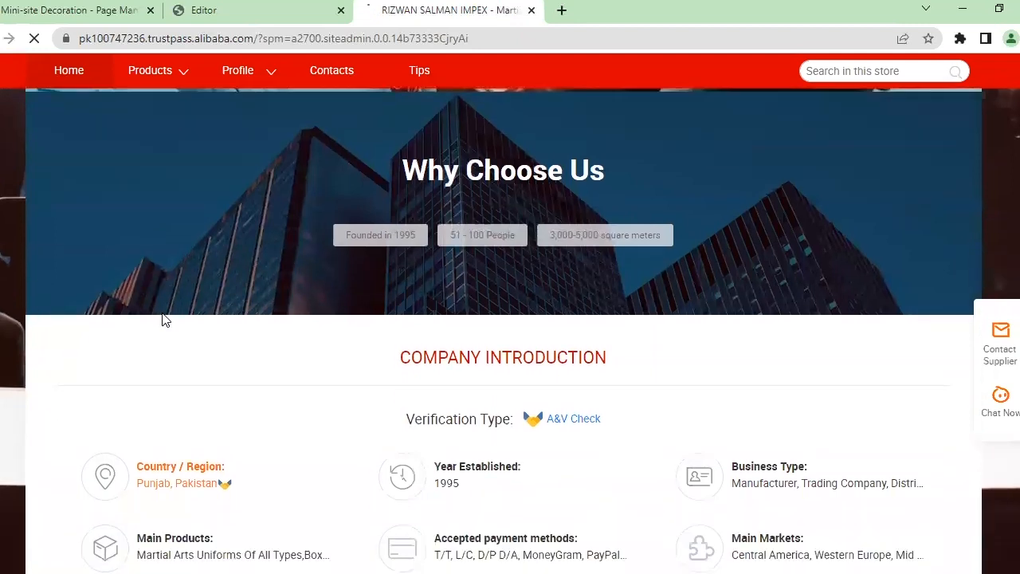
scroll(162, 317, "down", 5)
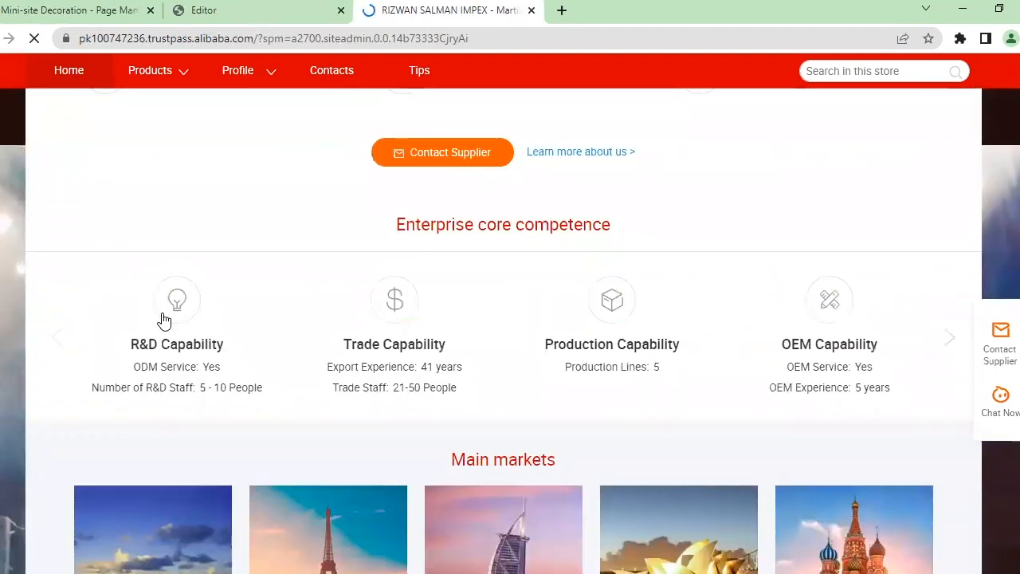
scroll(163, 320, "down", 2)
scroll(163, 320, "down", 4)
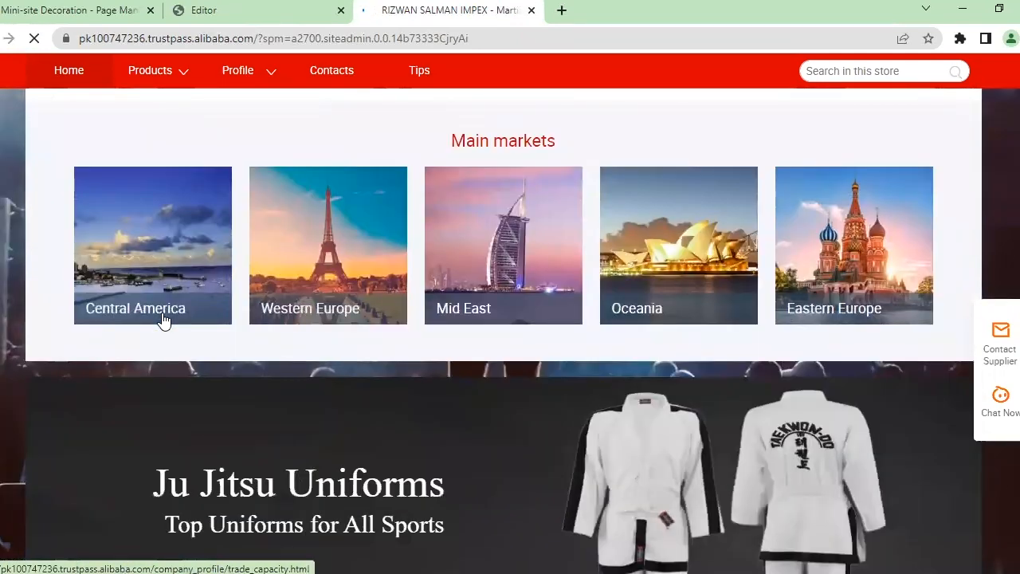
scroll(163, 319, "down", 2)
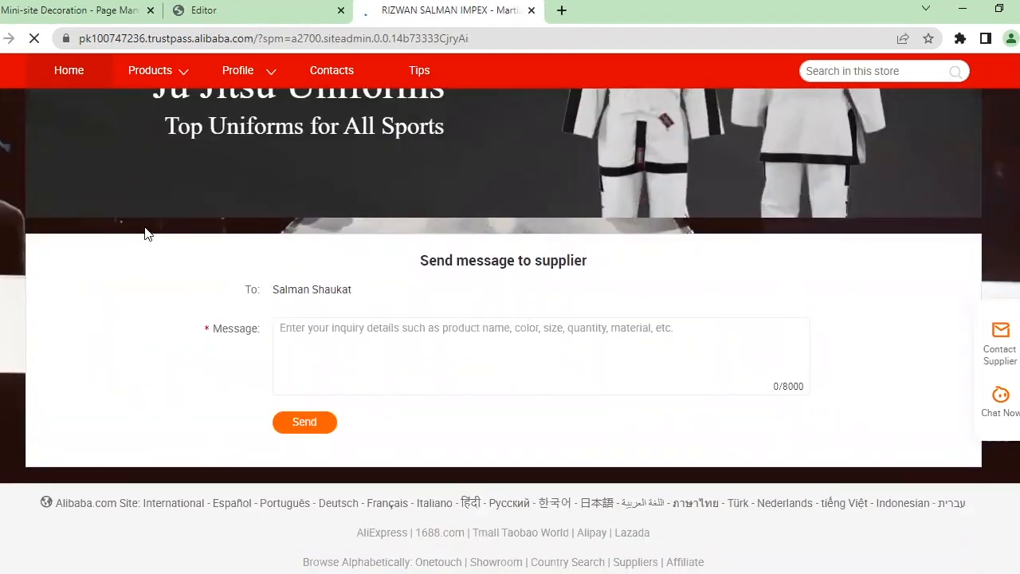
scroll(283, 355, "up", 12)
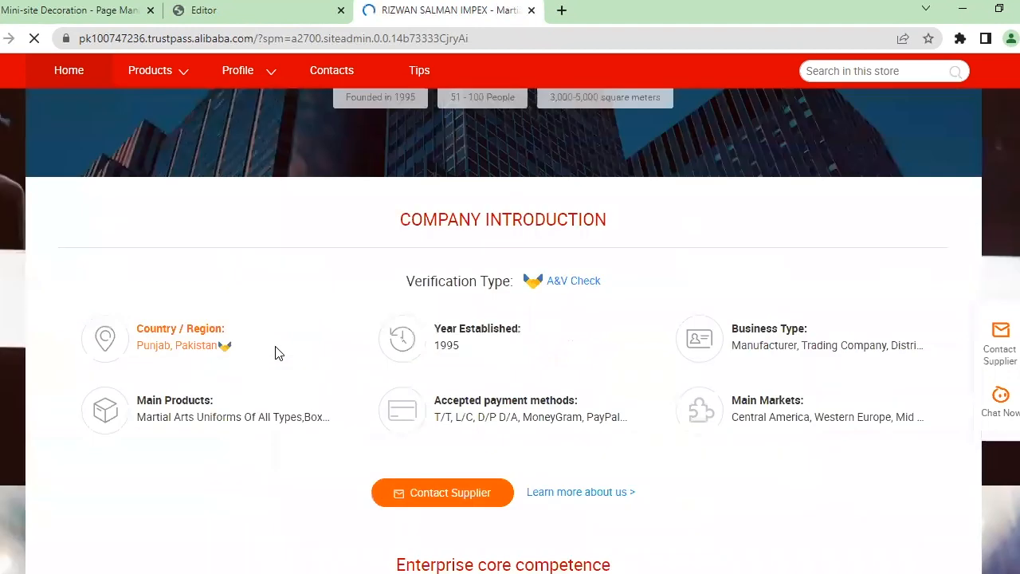
scroll(749, 398, "up", 2)
scroll(444, 407, "down", 1)
scroll(446, 396, "up", 8)
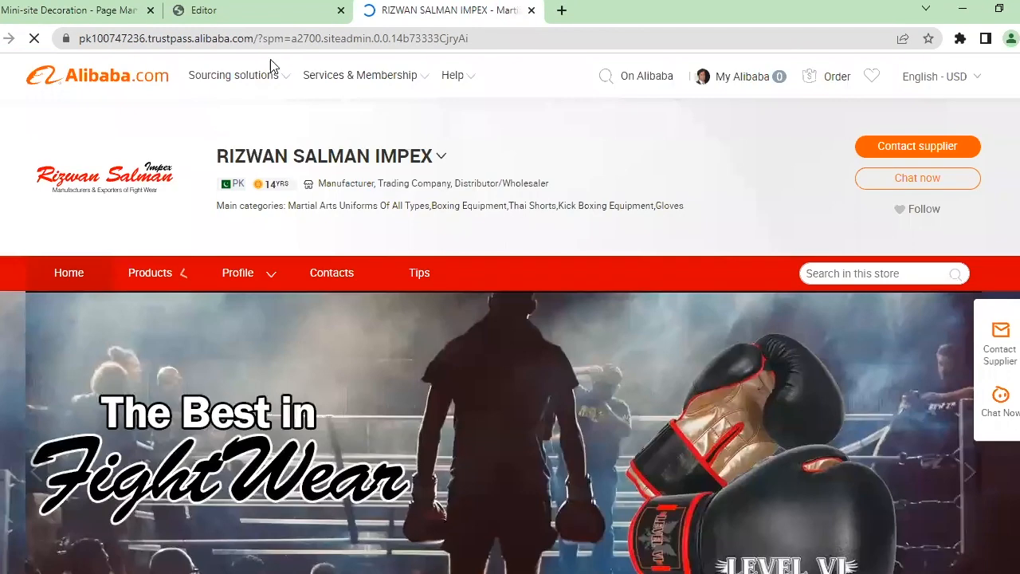
left_click(146, 6)
left_click(204, 9)
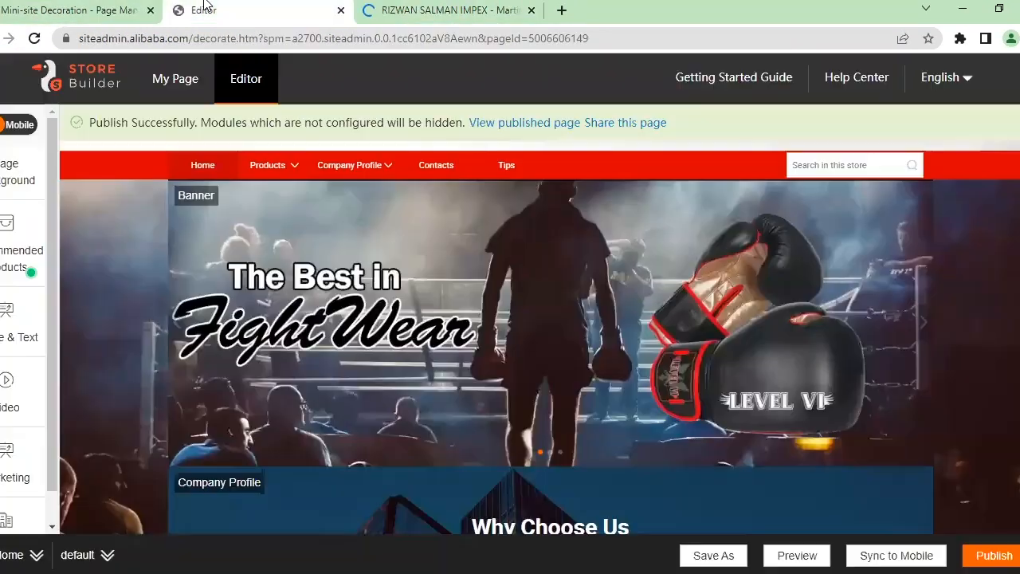